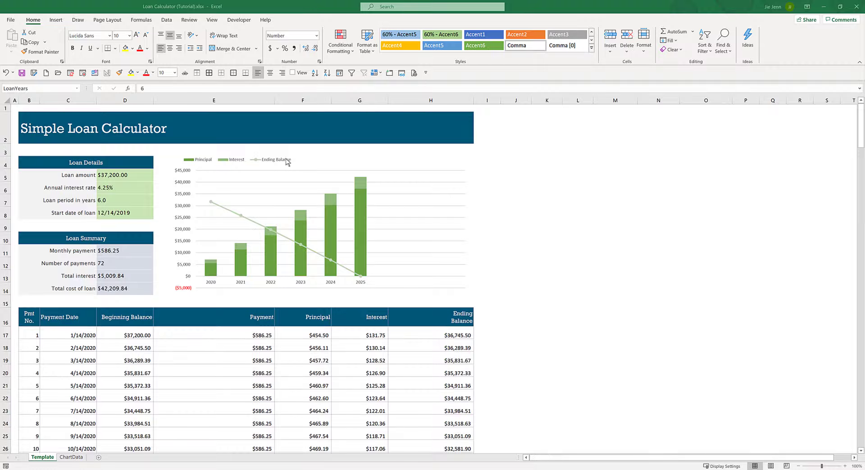
Step: Review the finished calculator's title, the Loan Details input cells and the Monthly payment formula in the Loan Summary
left_click(44, 130)
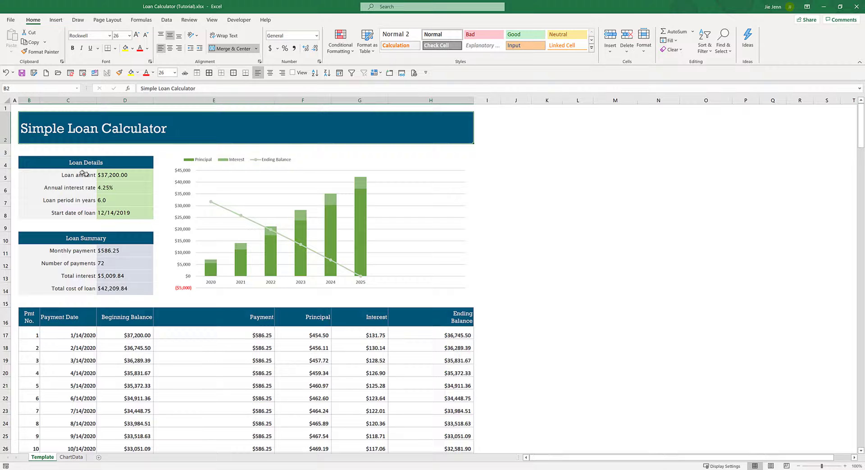
left_click(55, 166)
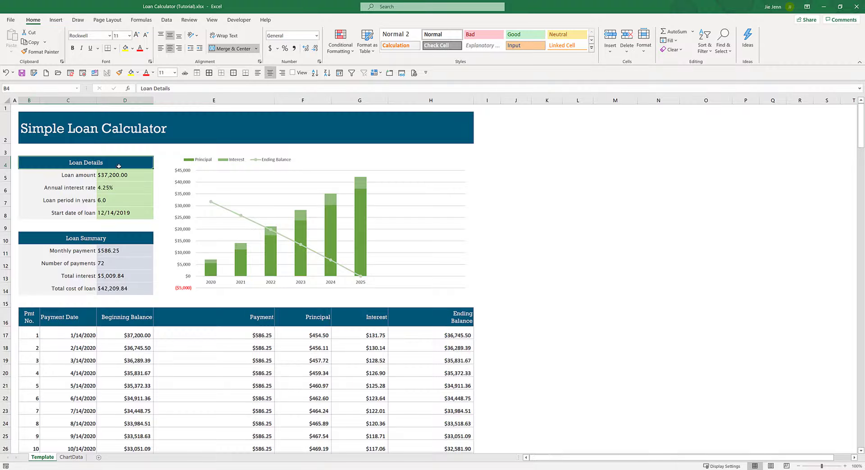
left_click_drag(116, 177, 116, 215)
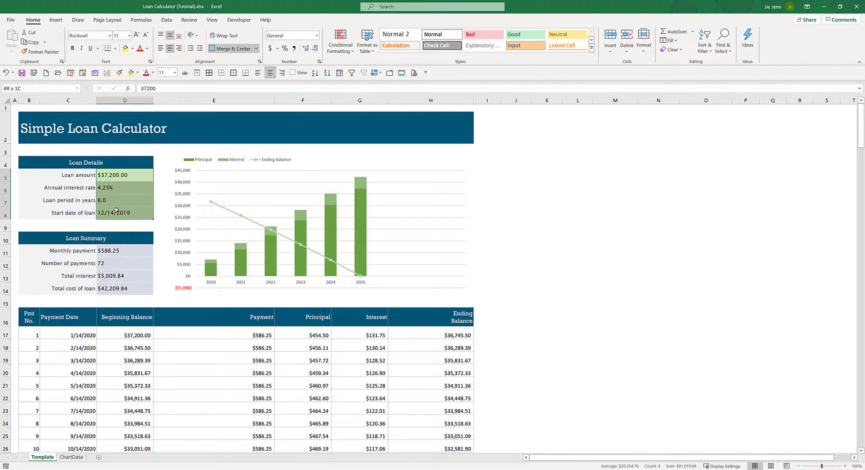
left_click(124, 253)
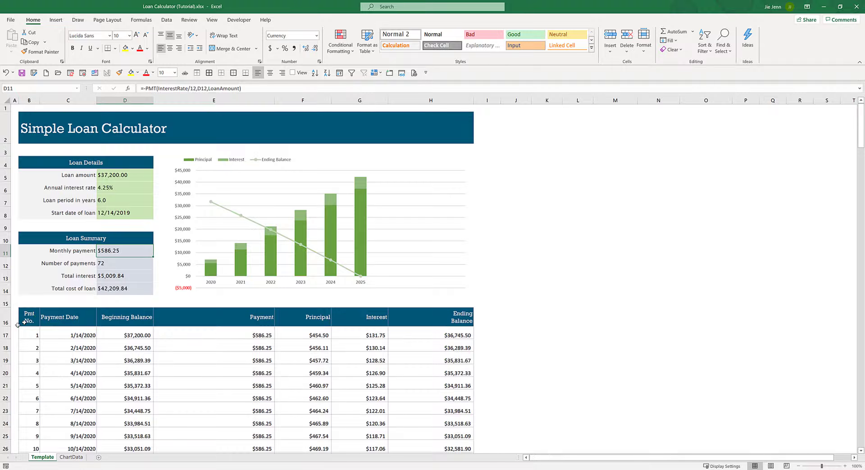
Step: Examine the first row of the payment schedule, checking the formulas for payment number, date, beginning balance, ending balance, principal and interest
left_click(30, 317)
scroll(203, 301, "down", 4)
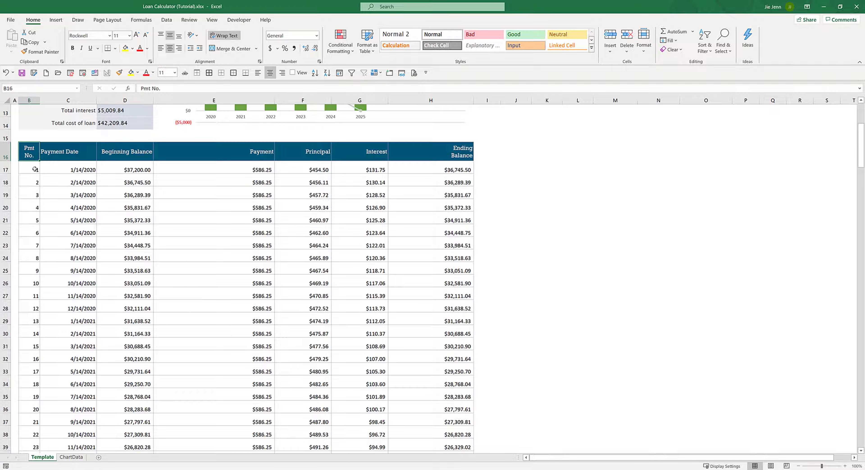
left_click_drag(35, 169, 430, 168)
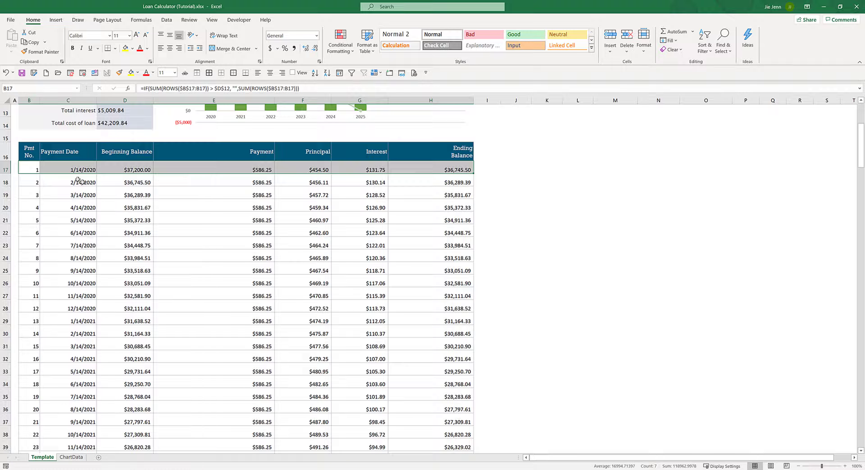
left_click(54, 167)
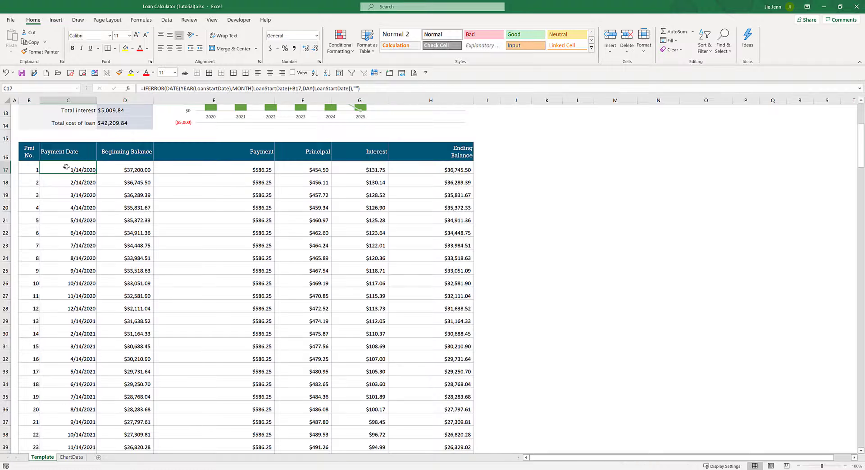
left_click(21, 168)
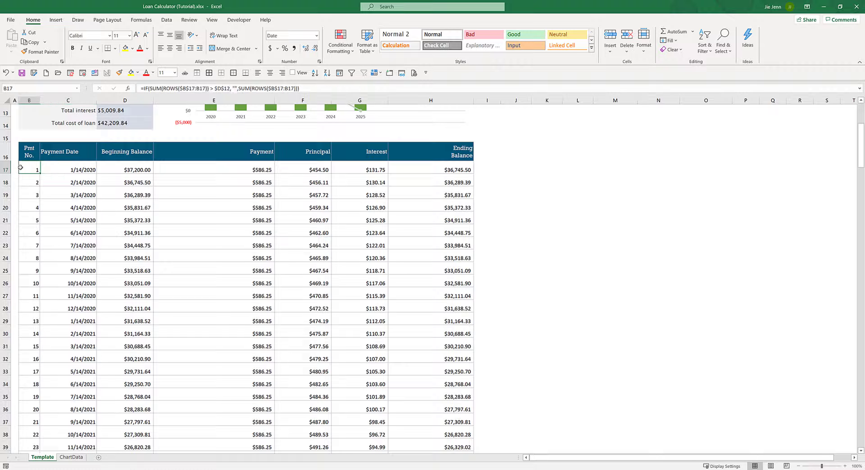
left_click(130, 169)
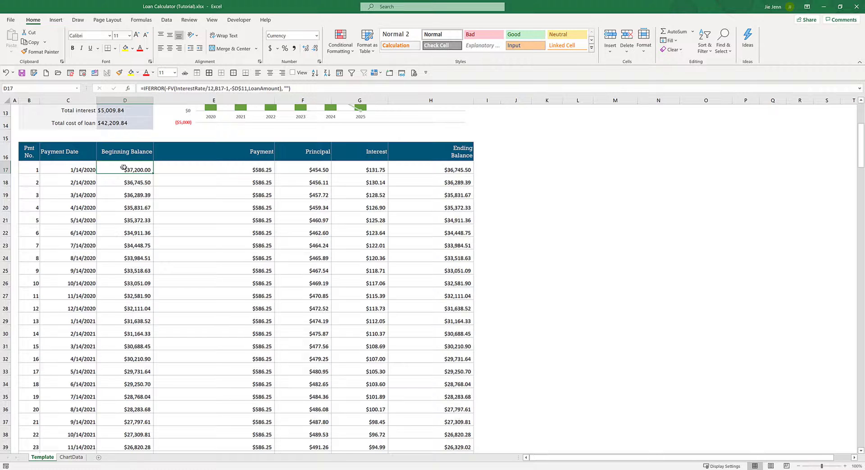
left_click(458, 168)
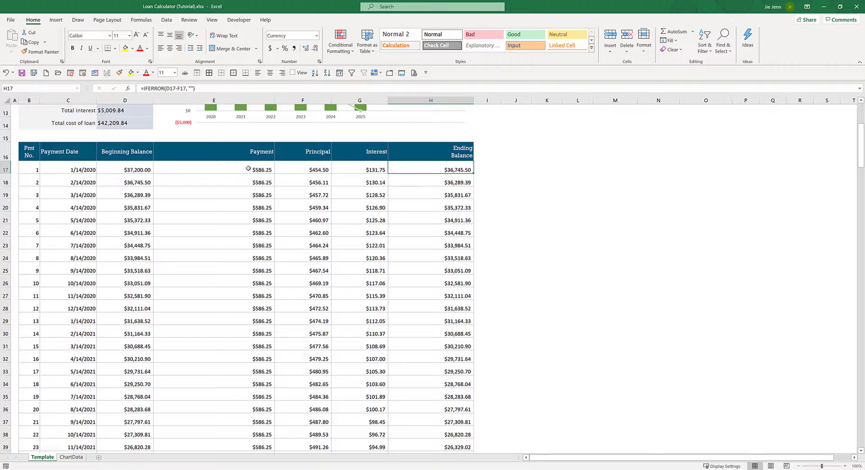
left_click(314, 166)
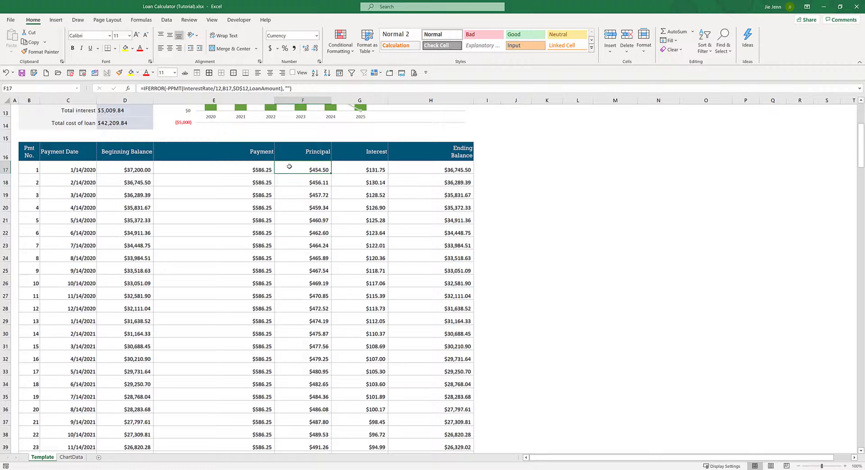
left_click(359, 168)
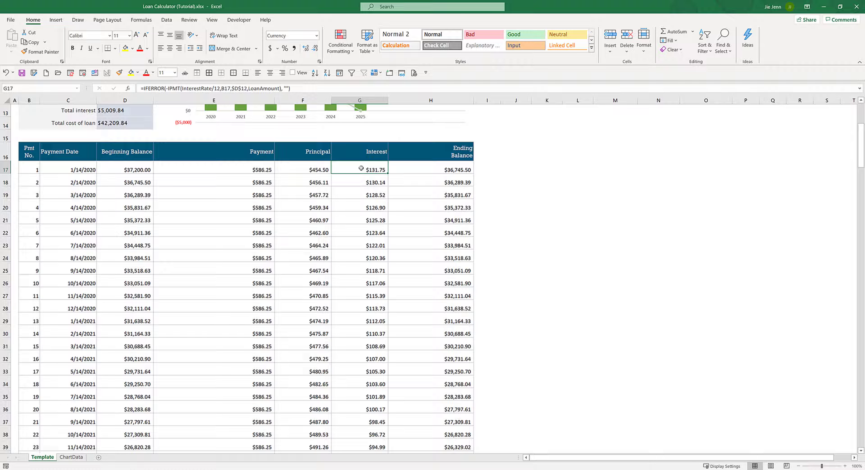
Step: Inspect the loan chart's Principal columns and Ending Balance line on the Template sheet
scroll(360, 187, "up", 4)
left_click(215, 136)
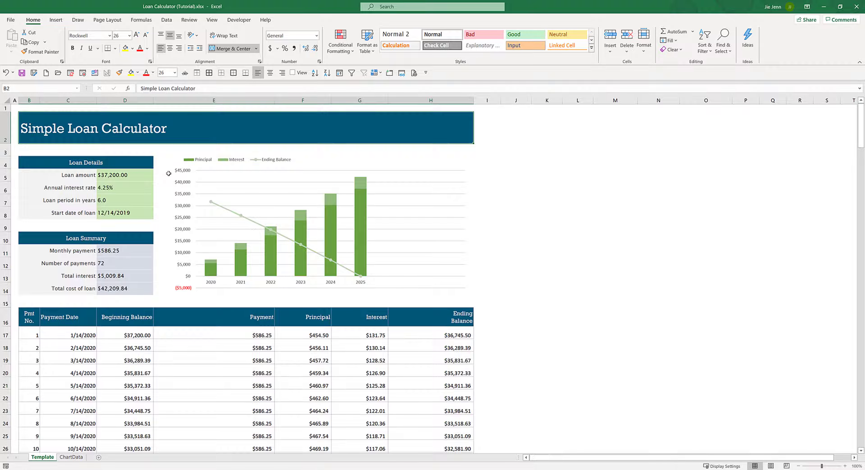
left_click(213, 274)
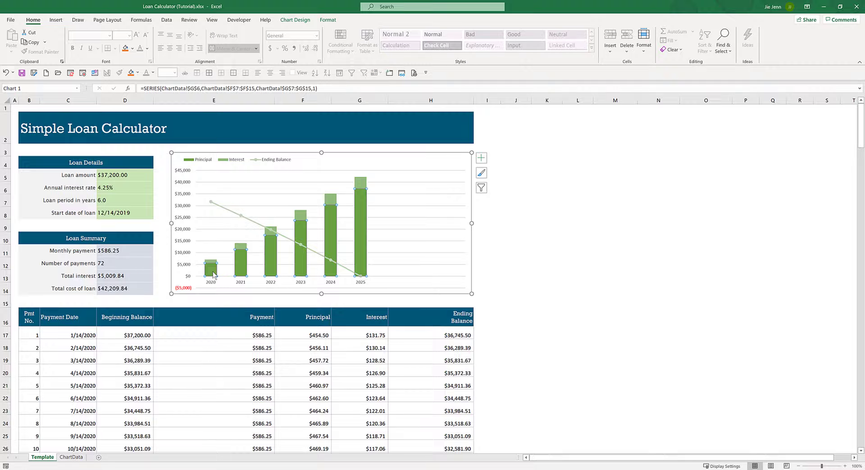
left_click(270, 266)
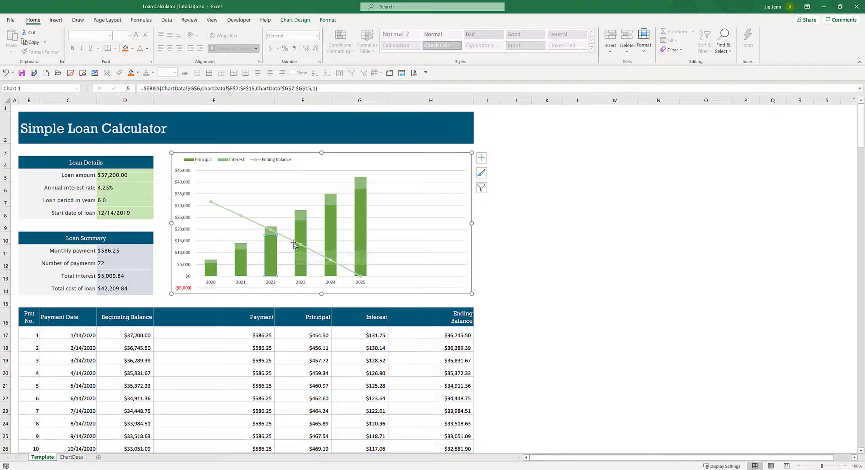
left_click(208, 202)
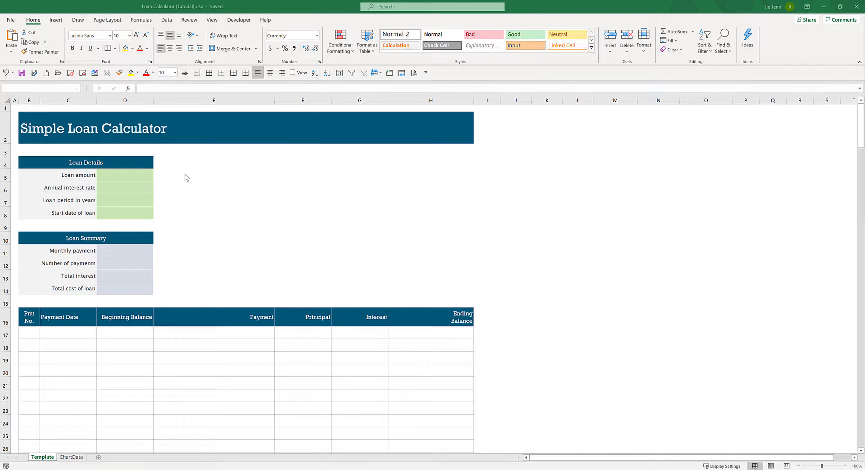
Step: Look over the blank template's title, Loan Details, Loan Summary, payment schedule header and empty chart area
left_click(184, 174)
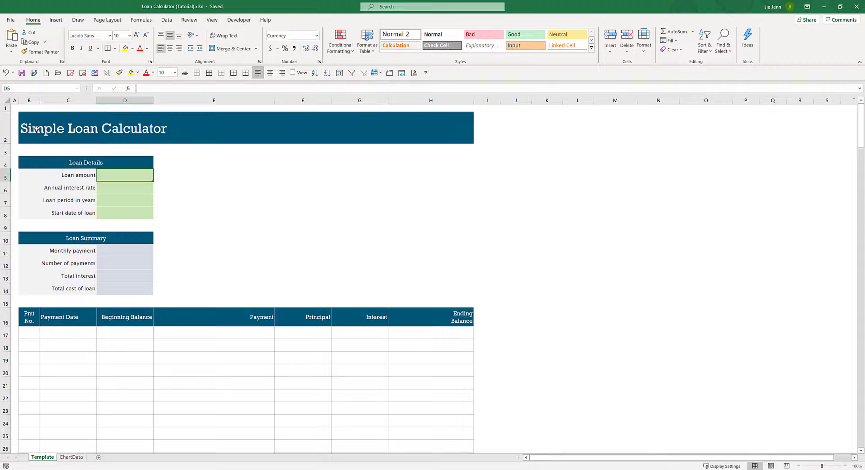
left_click(36, 129)
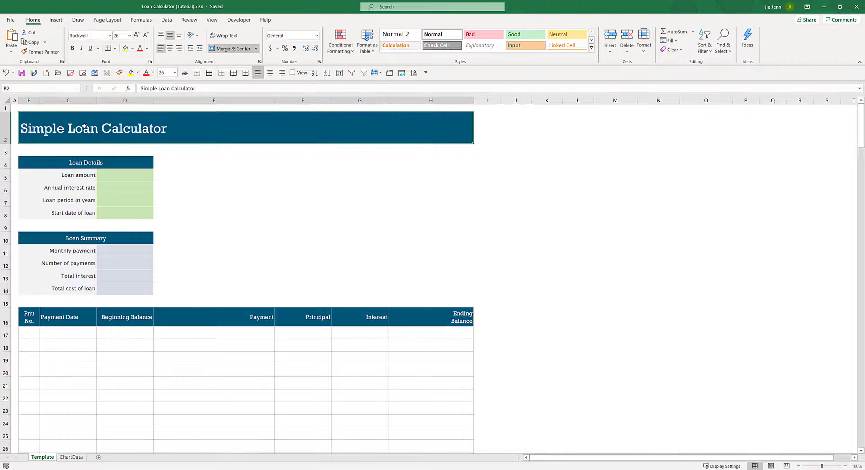
left_click_drag(44, 161, 135, 213)
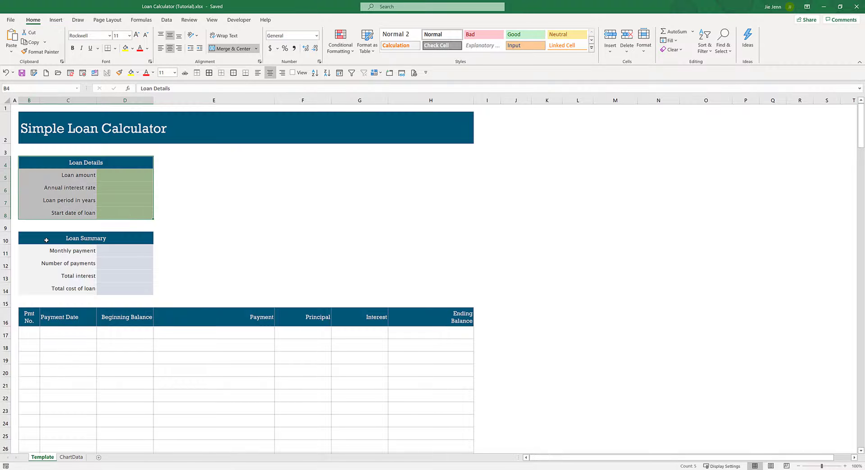
left_click(116, 253)
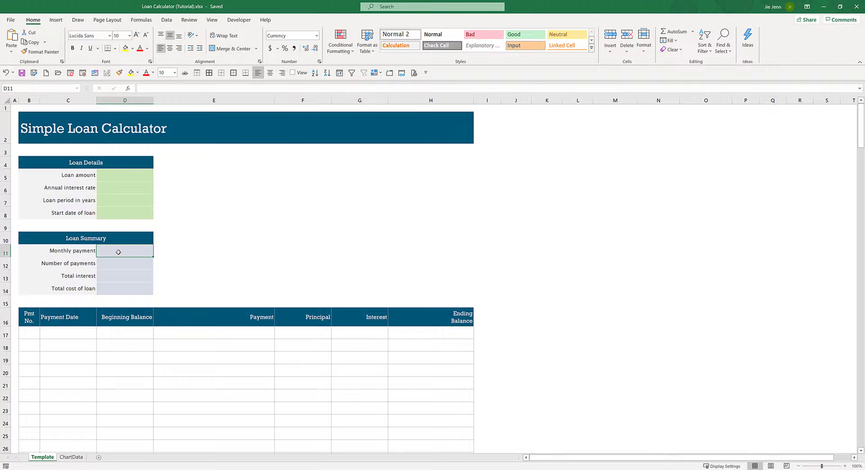
left_click_drag(29, 318, 430, 338)
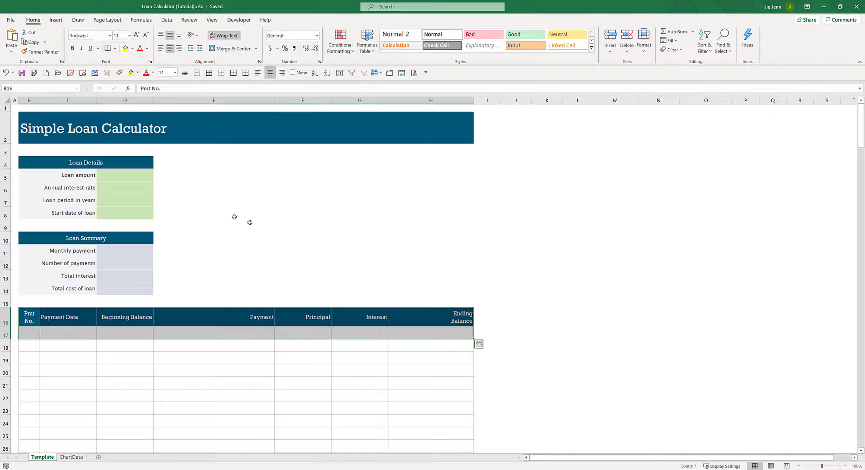
left_click_drag(182, 178, 421, 265)
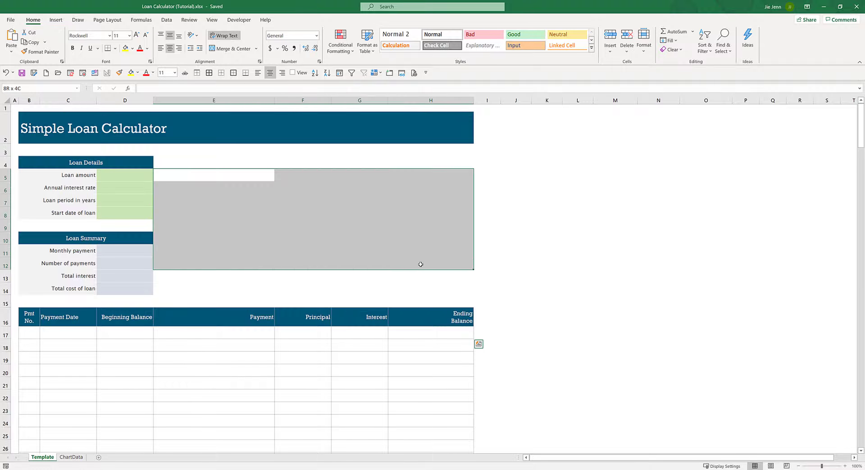
left_click(282, 237)
left_click(132, 177)
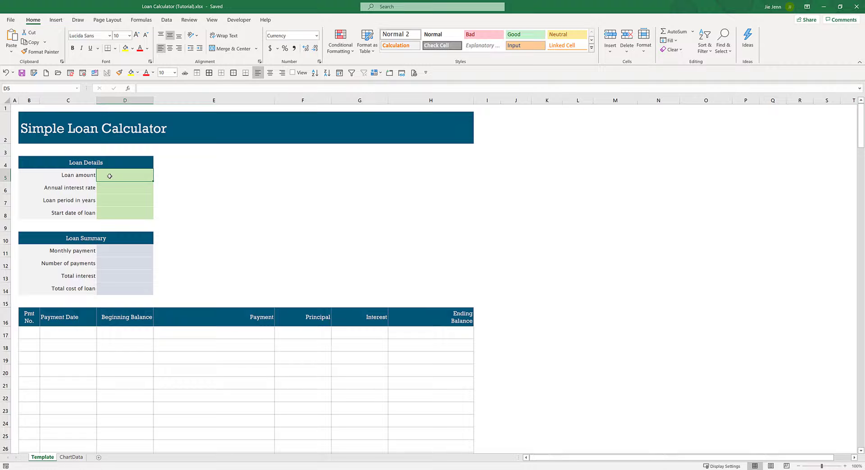
left_click_drag(109, 176, 125, 214)
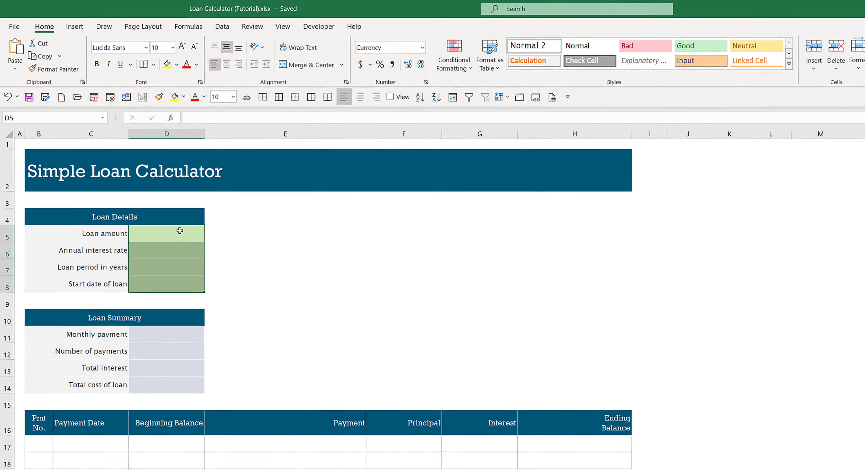
Step: Name the Loan amount input cell D5 LoanAmount
left_click(133, 173)
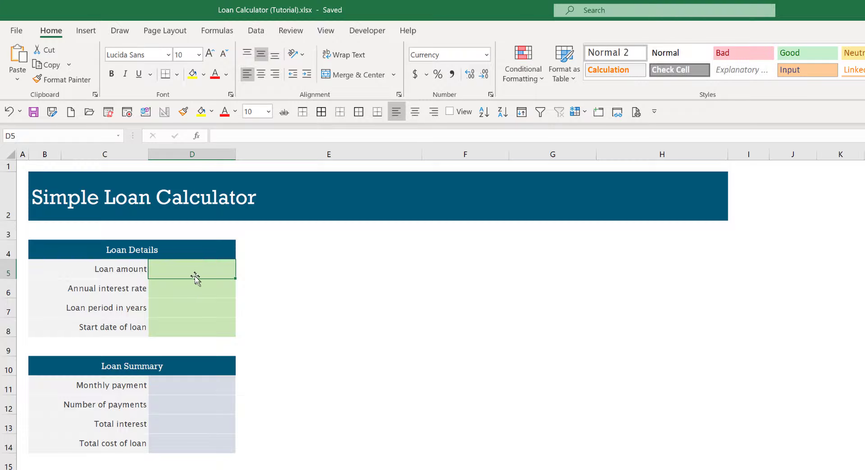
left_click(71, 140)
type("LoanAmount")
key("Return")
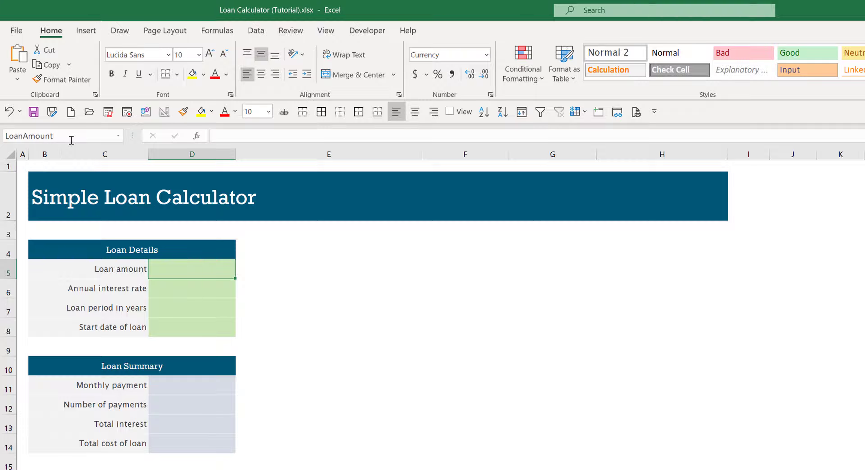
Step: Name the Annual interest rate input cell D6 InterestRate
scroll(433, 316, "up", 1)
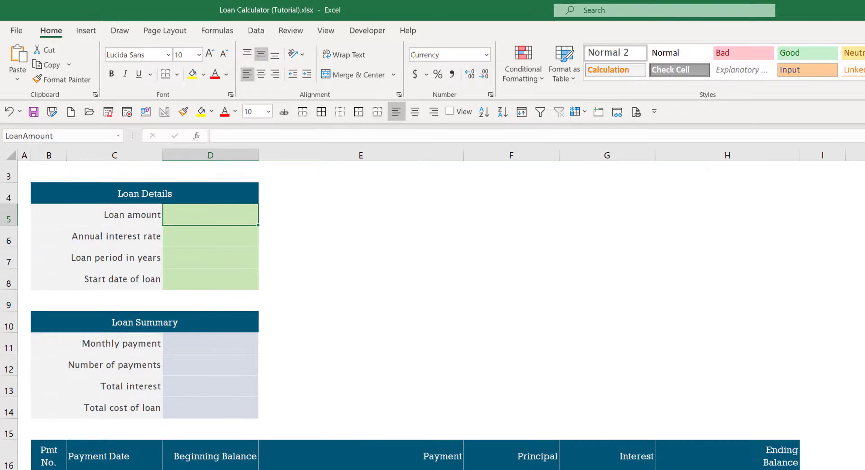
scroll(423, 400, "up", 1)
scroll(229, 290, "up", 1)
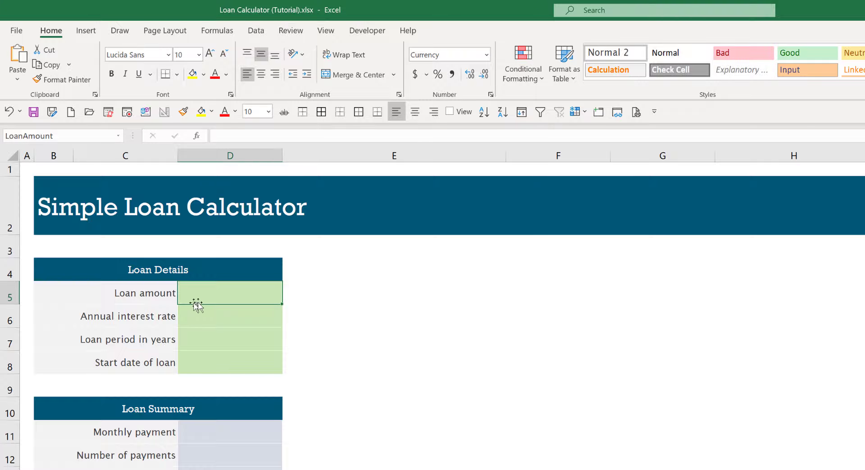
left_click(211, 315)
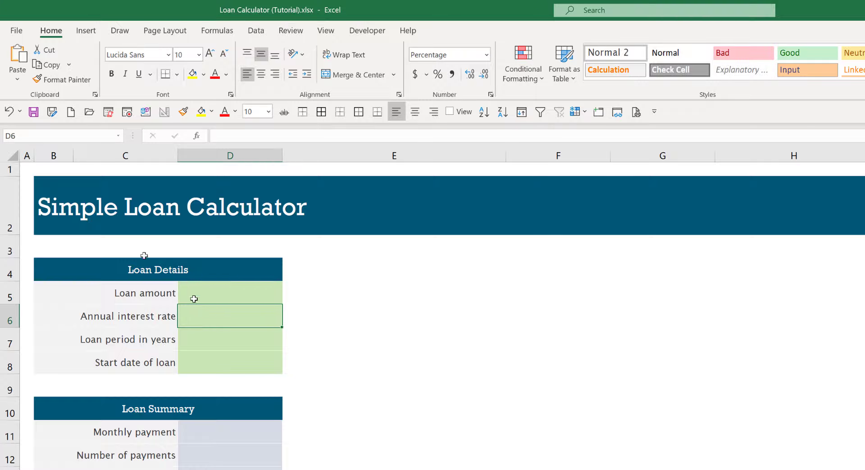
left_click(55, 130)
type("InterestRate")
key("Return")
Step: Name the Loan period in years input cell D7 LoanYears
left_click(232, 338)
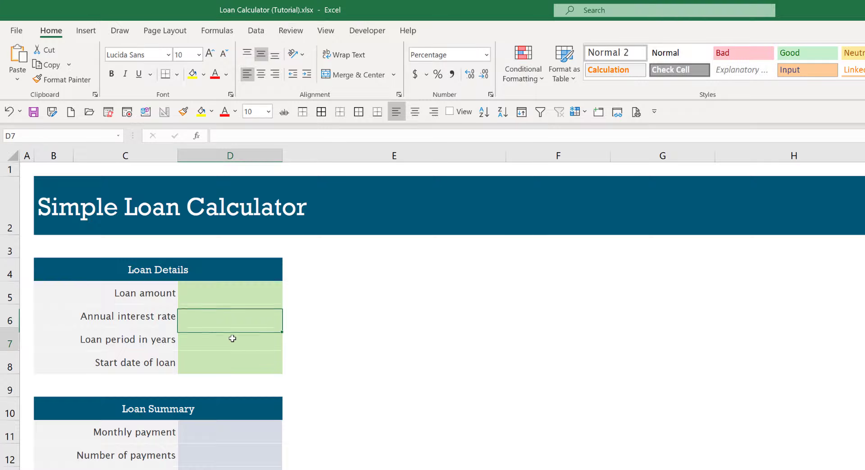
left_click(29, 135)
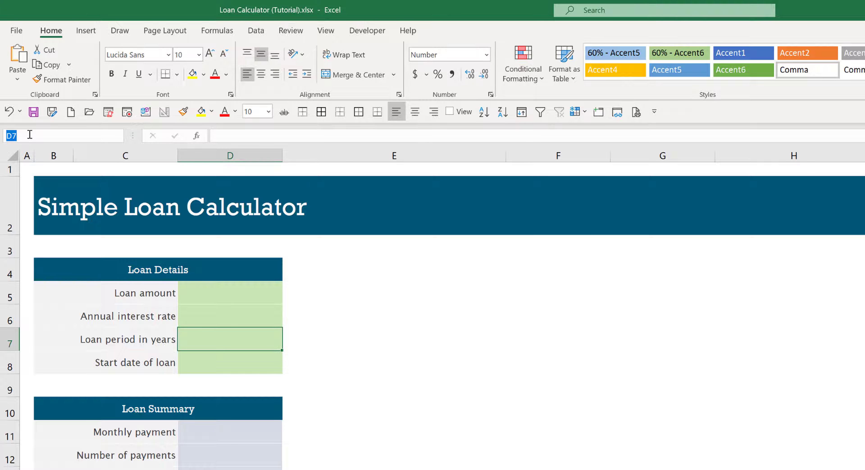
type("LoanYears")
key("Return")
Step: Name the Start date of loan input cell D8 LoanStartDate
left_click(259, 365)
left_click(64, 136)
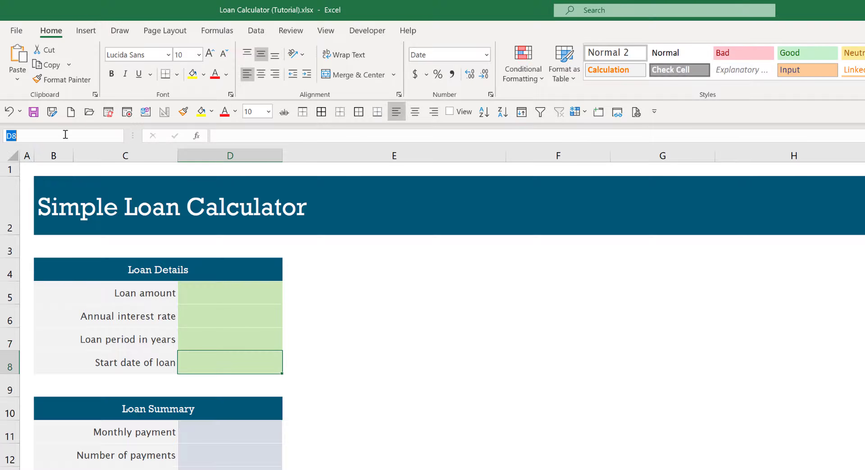
type("LoanStartDate")
key("Return")
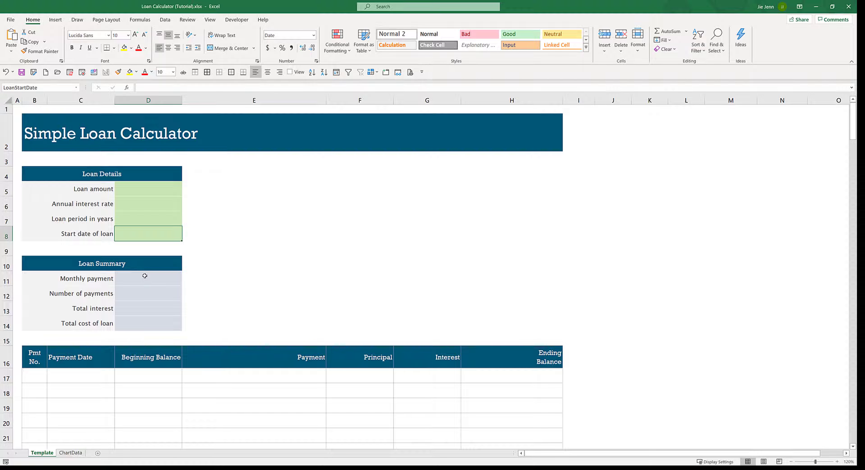
Step: Calculate the Number of payments in cell D12 with the formula =LoanYears*12
left_click(140, 295)
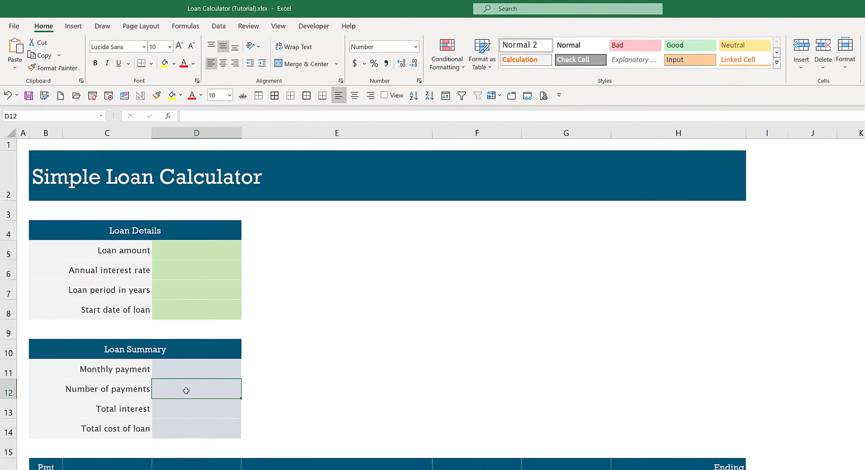
type("=")
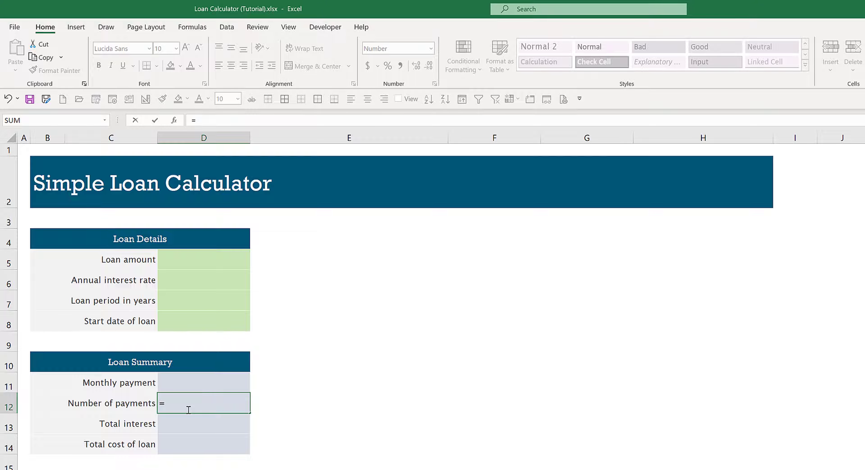
left_click(215, 299)
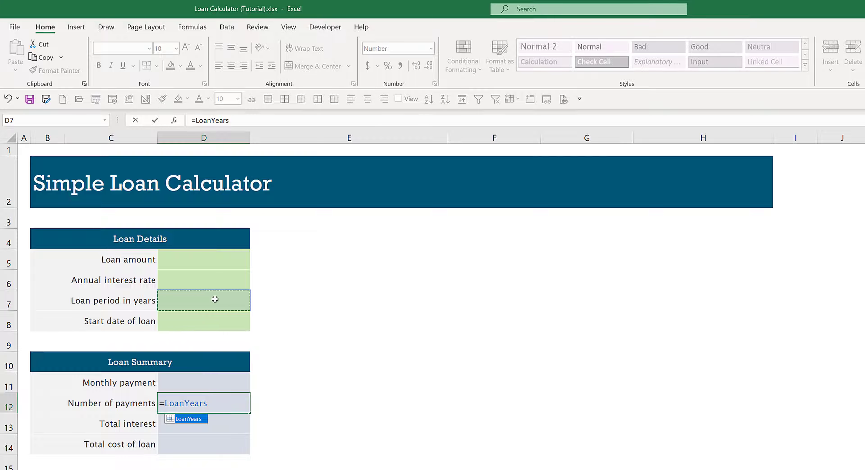
type("*12")
key("Return")
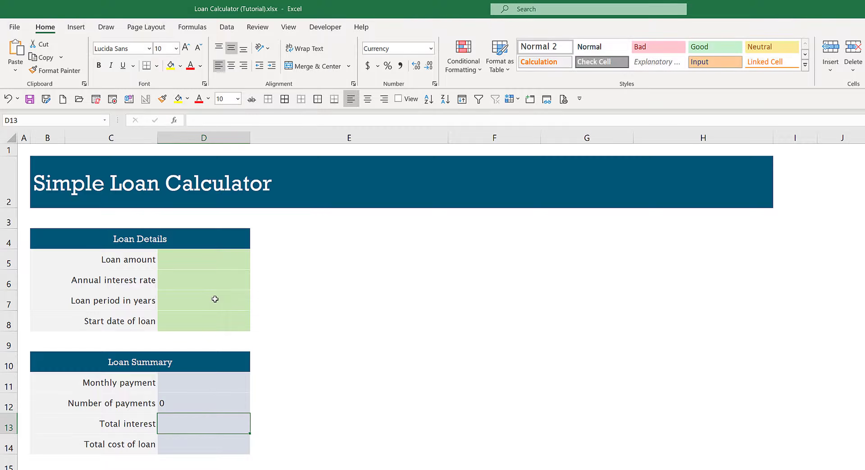
Step: Enter 37200 as the Loan amount and 4.25% as the Annual interest rate
left_click(221, 262)
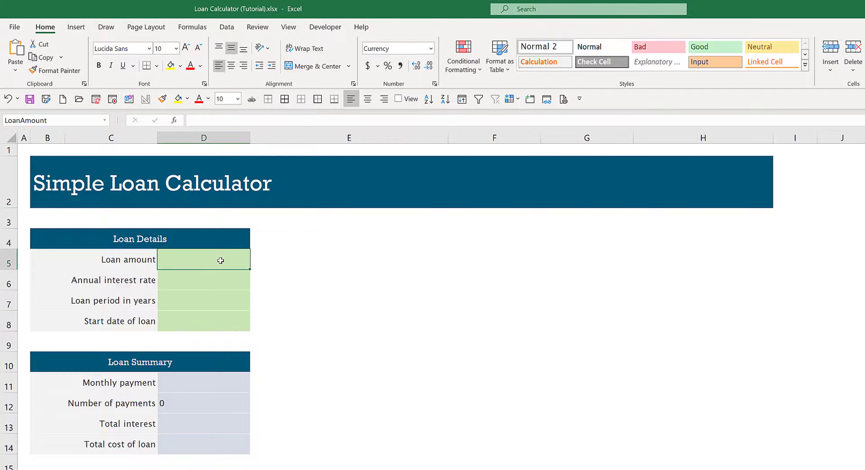
type("37200")
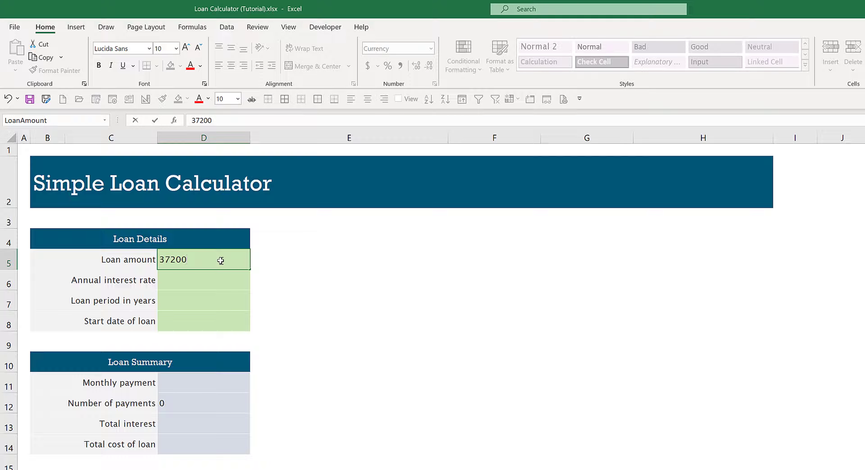
key("Return")
type("4.2")
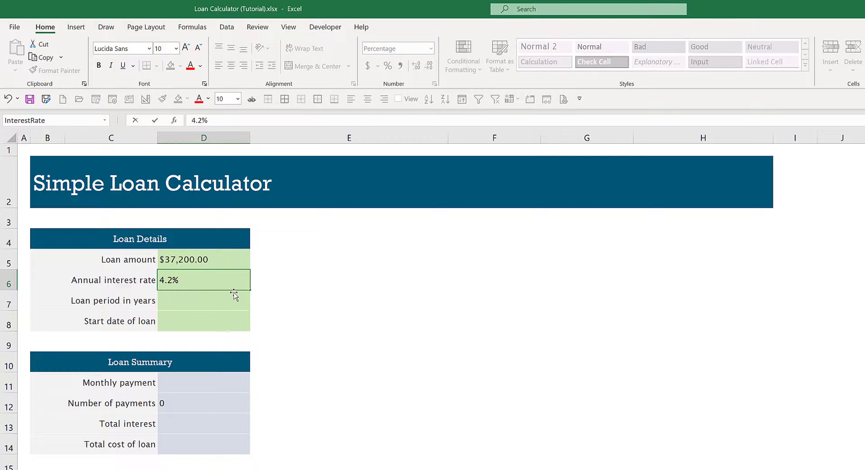
type("5")
key("Return")
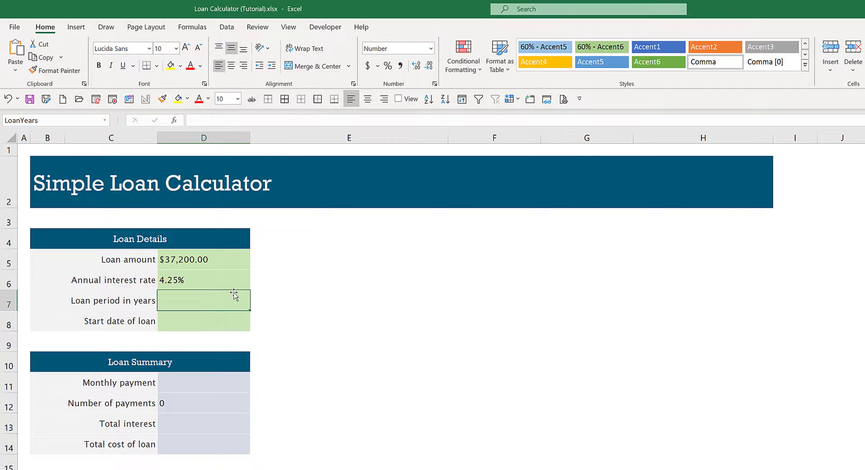
Step: Enter 6 as the Loan period in years and today's date, 12/14/2019, as the Start date of loan
type("6")
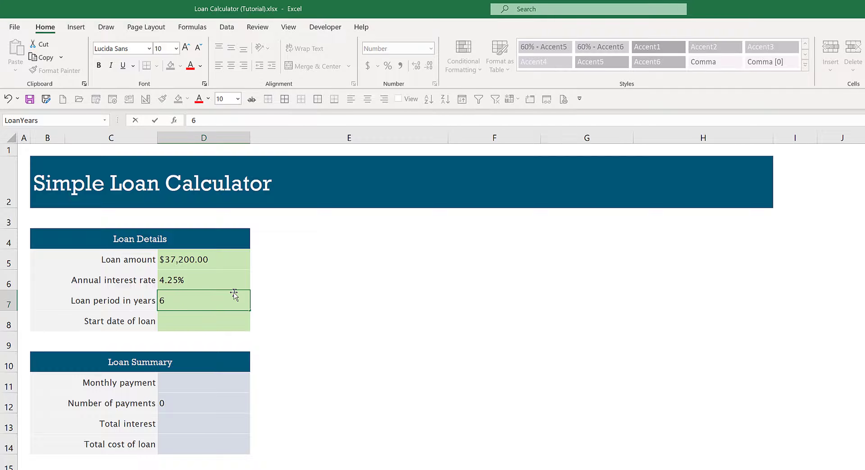
key("Return")
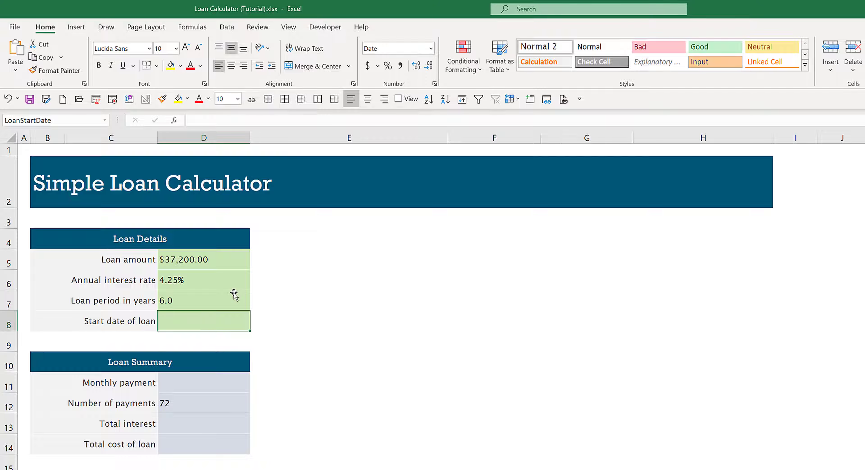
key("ctrl+;")
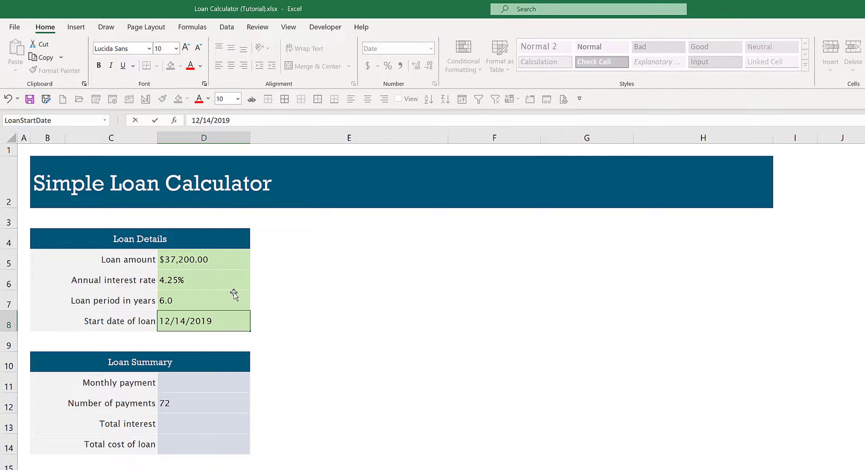
key("Return")
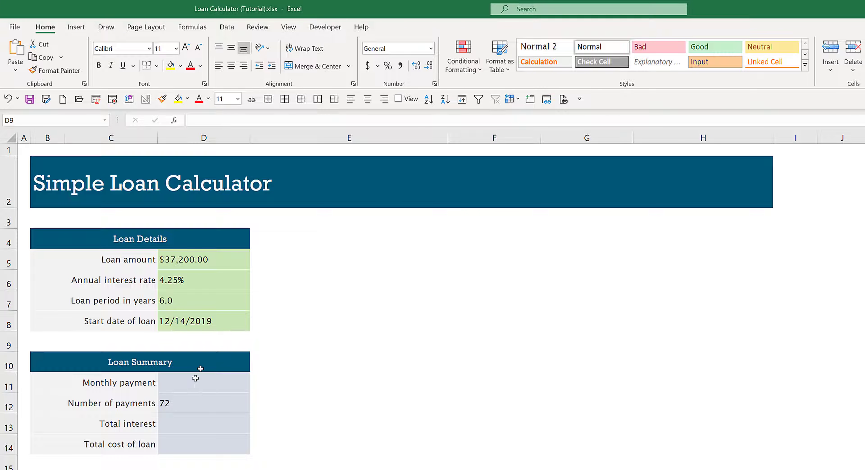
Step: Write the Monthly payment formula =PMT(InterestRate/12,$D$12,LoanAmount) in cell D11, with an absolute reference to the number of payments
left_click(202, 391)
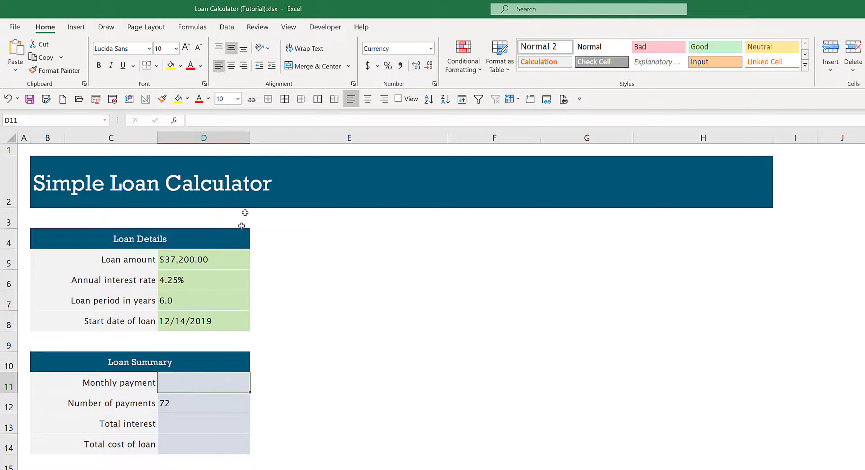
left_click(283, 124)
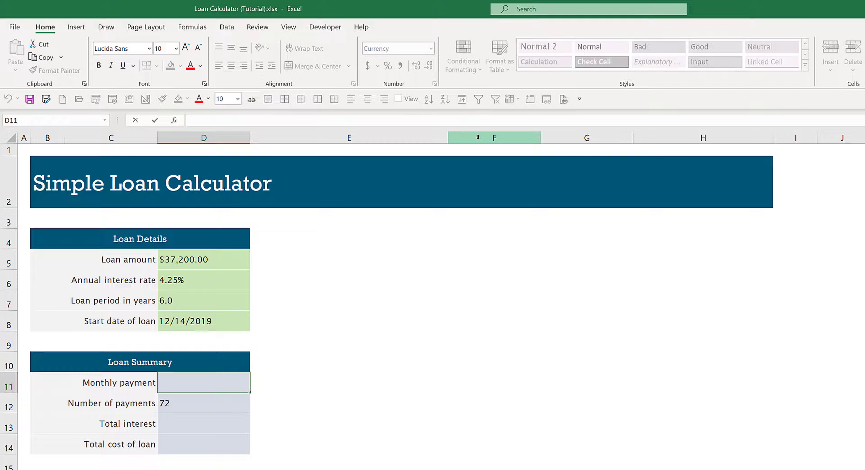
type("=pmt")
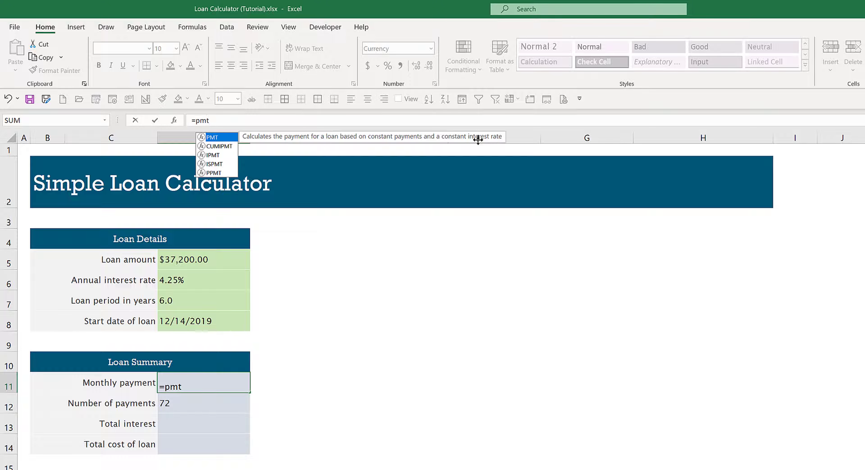
type("(")
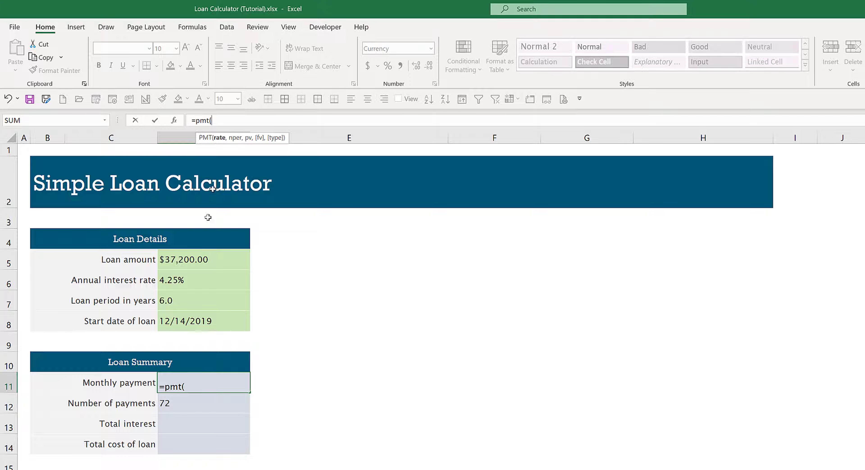
left_click(213, 281)
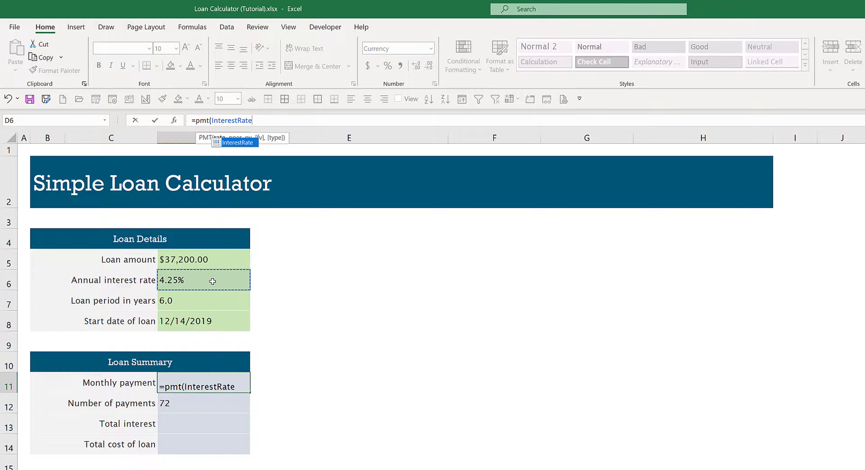
type("/12,")
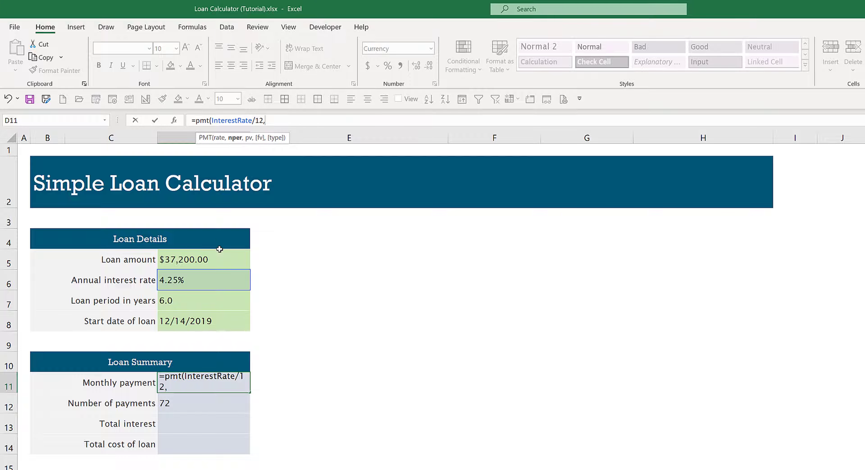
scroll(219, 296, "right", 1)
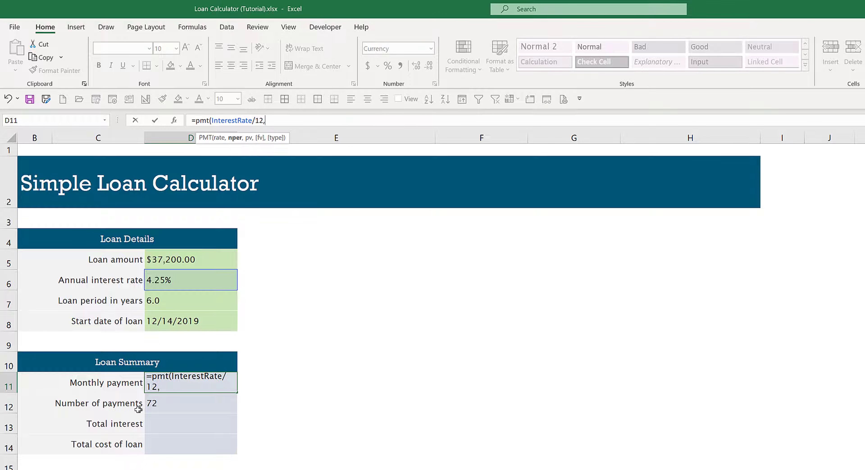
left_click(172, 403)
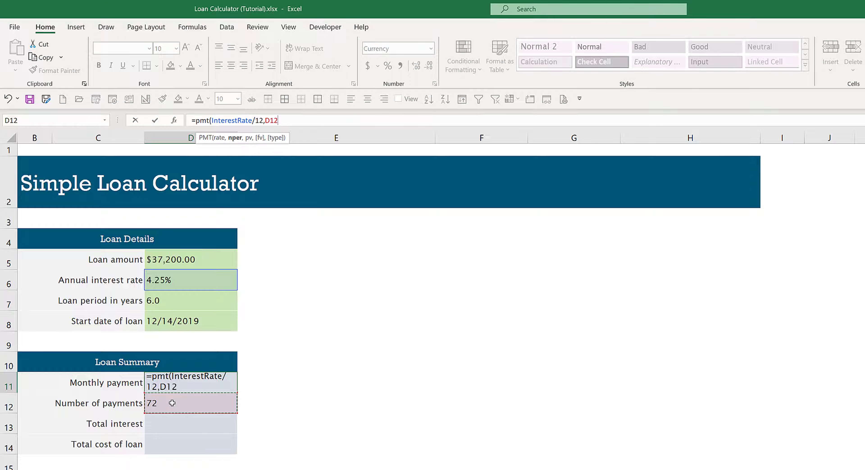
key("F4")
type(",")
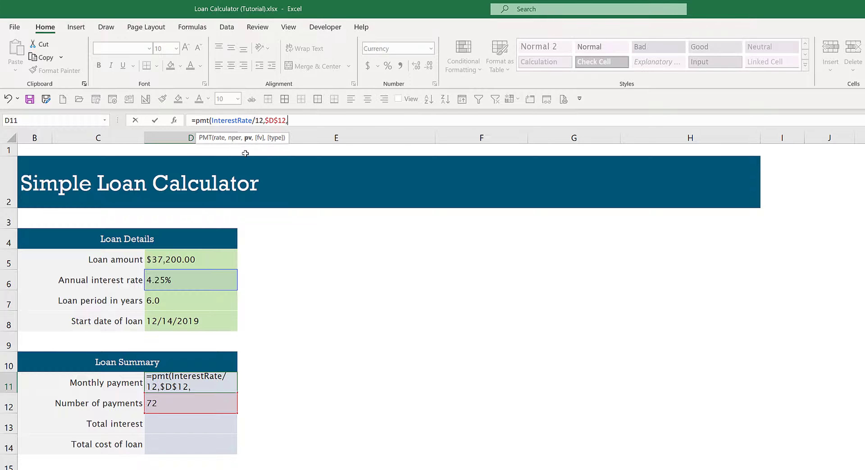
left_click(195, 261)
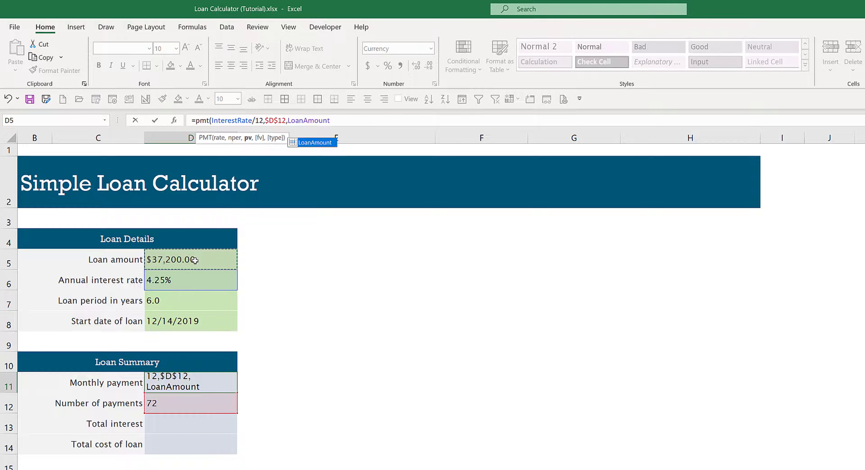
type(")")
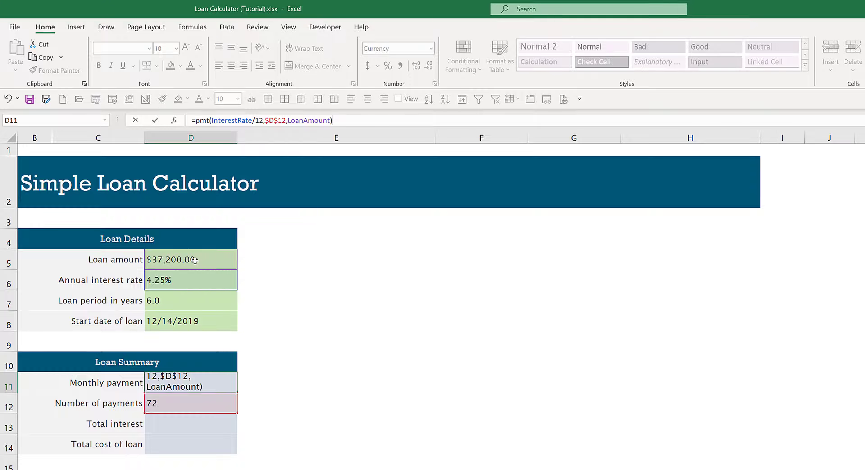
Step: Put a minus sign before PMT in the Monthly payment formula and commit it
left_click(195, 120)
type("-")
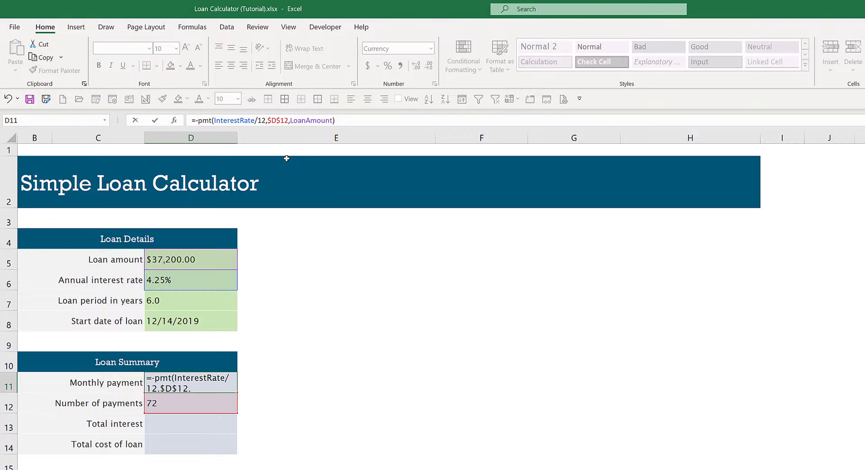
key("Return")
left_click(197, 377)
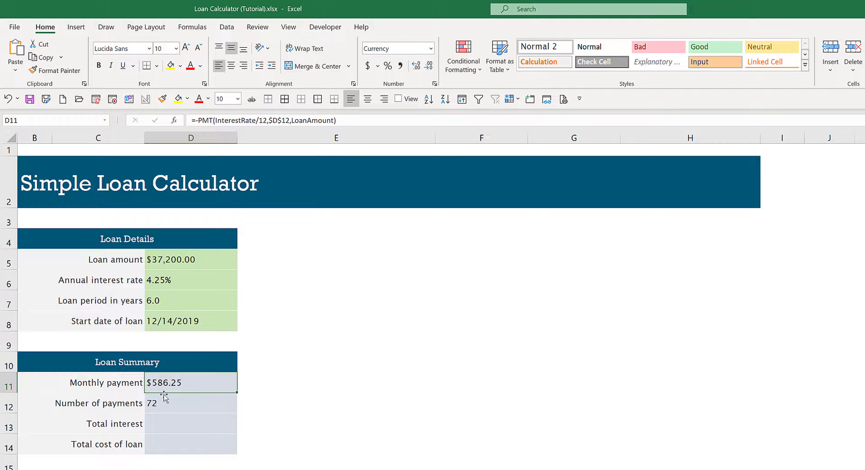
left_click(182, 255)
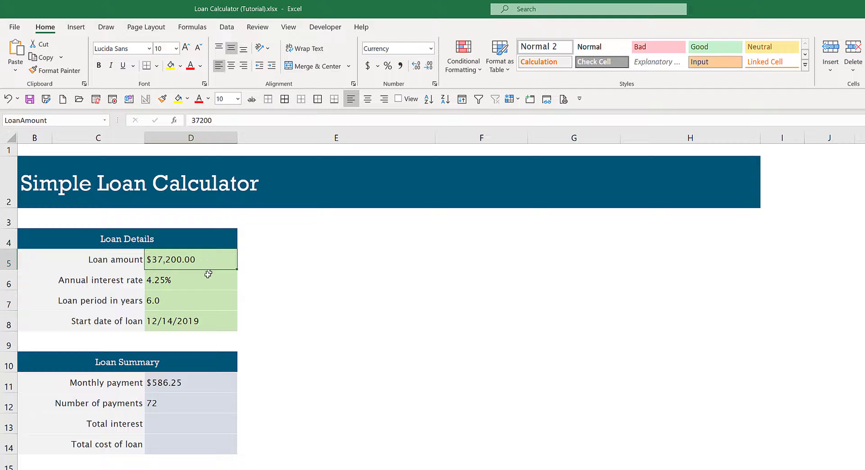
left_click(199, 281)
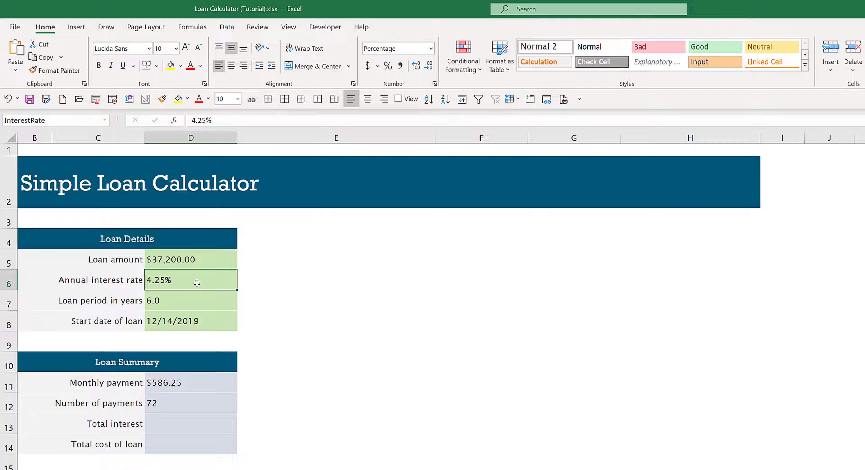
left_click(191, 298)
Step: Calculate the Total cost of loan in cell D14 as monthly payment times number of payments, with absolute references: =$D$11*$D$12
left_click(213, 419)
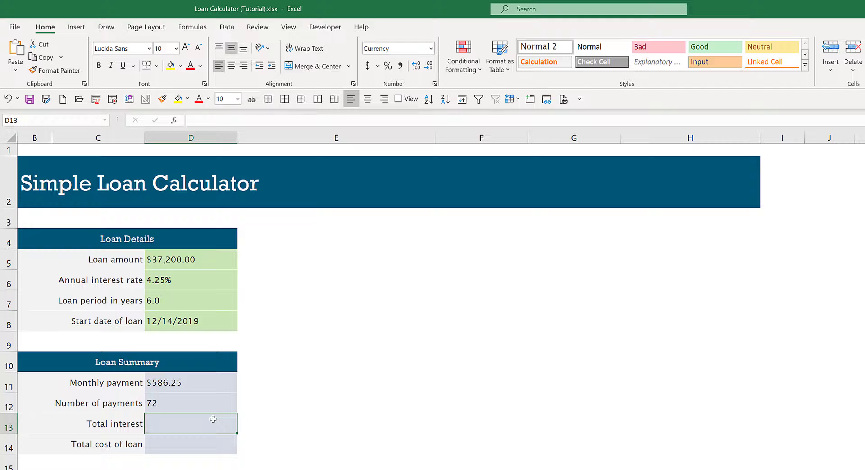
key("Down")
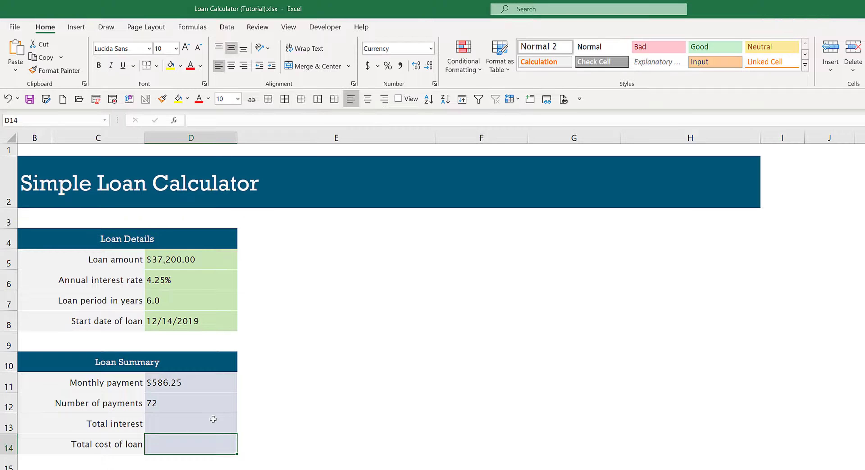
type("=")
key("Up")
key("Up")
key("Up")
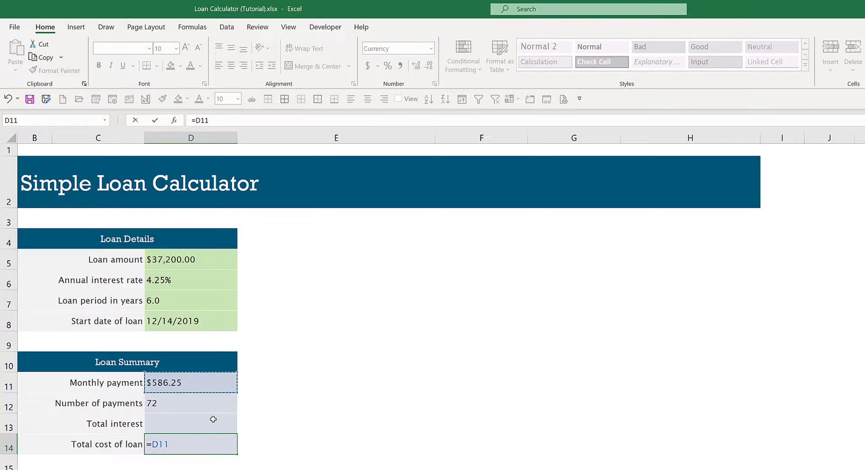
type("*")
key("Up")
key("Up")
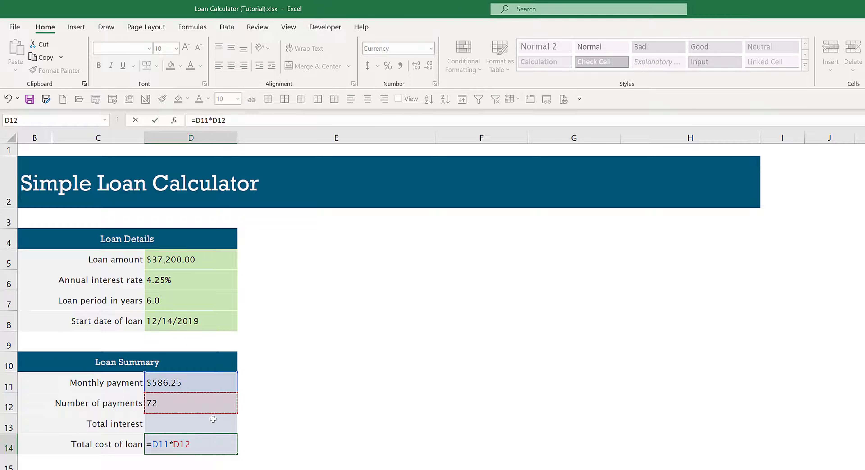
key("F4")
left_click(166, 441)
key("F4")
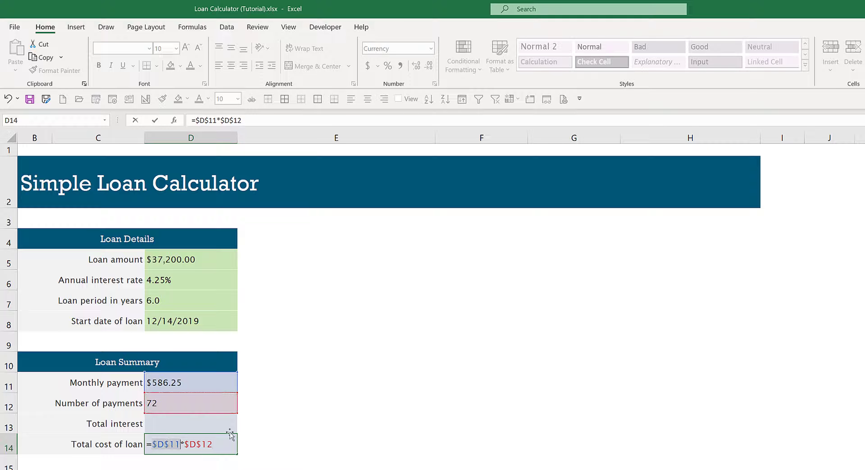
key("Return")
left_click(211, 440)
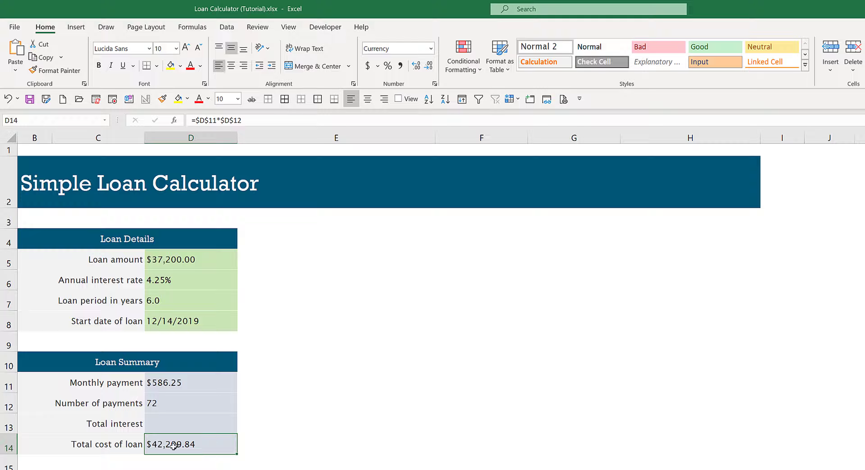
Step: Calculate the Total interest in cell D13 as total cost of loan minus loan amount, using =$D$14-LoanAmount
left_click(191, 426)
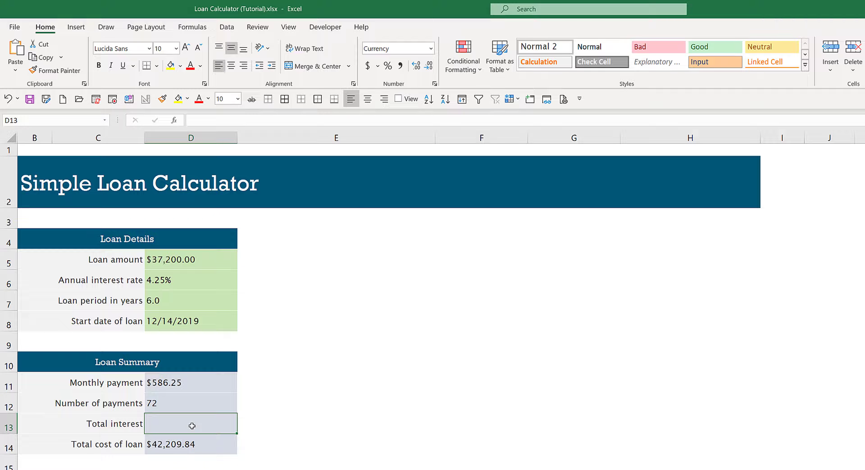
type("=")
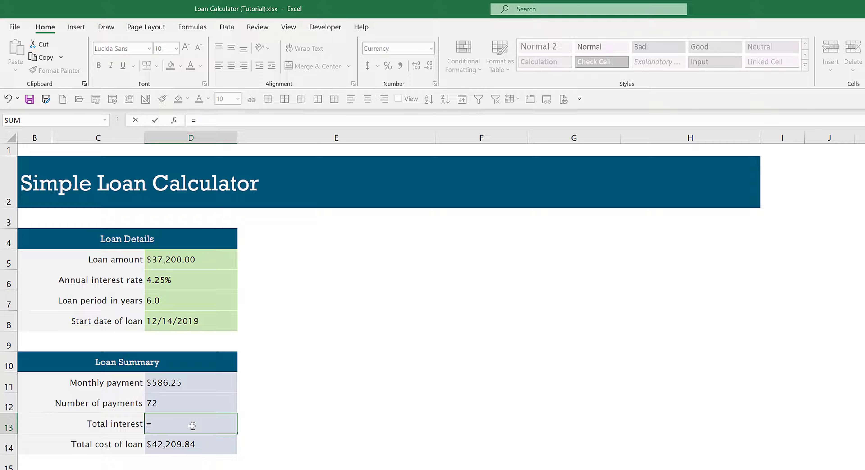
key("Down")
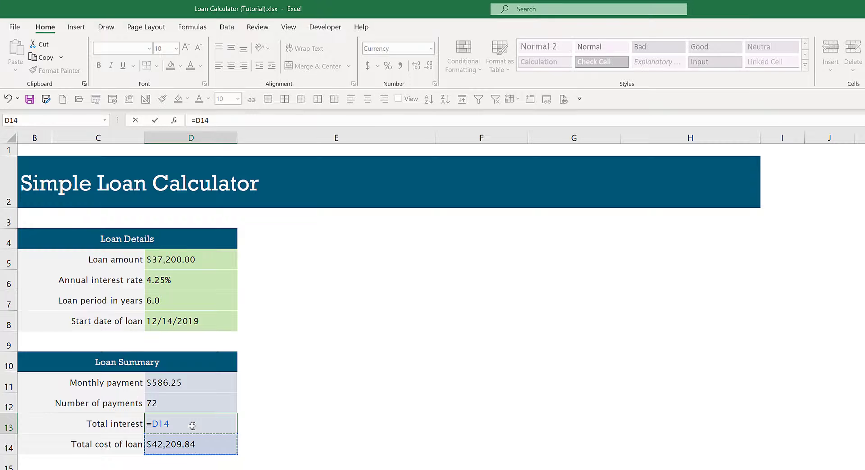
key("F4")
type("-")
key("Up")
key("Up")
key("Up")
key("Up")
key("Up")
key("Up")
key("Up")
key("Up")
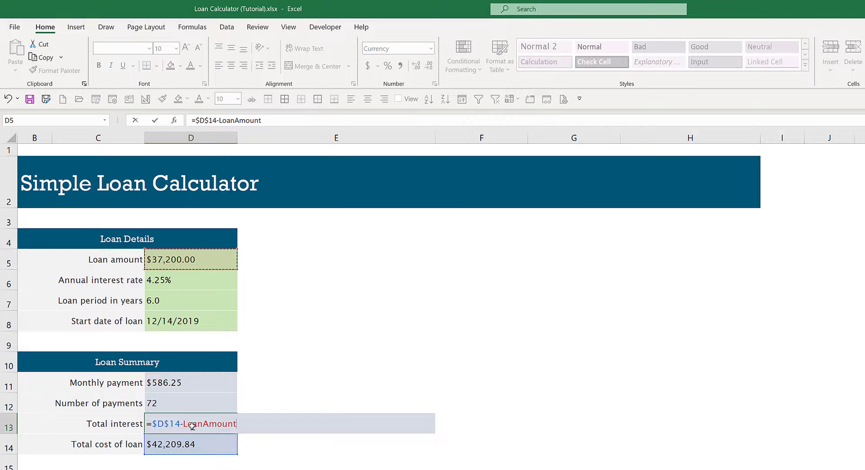
key("Return")
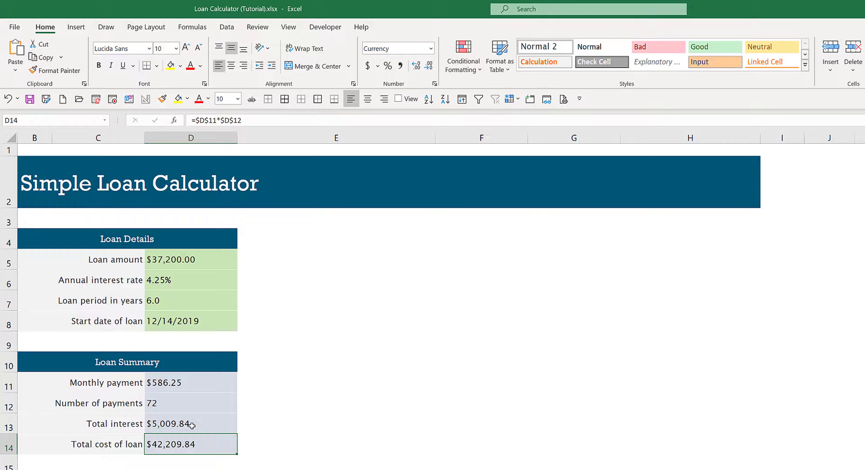
left_click(191, 425)
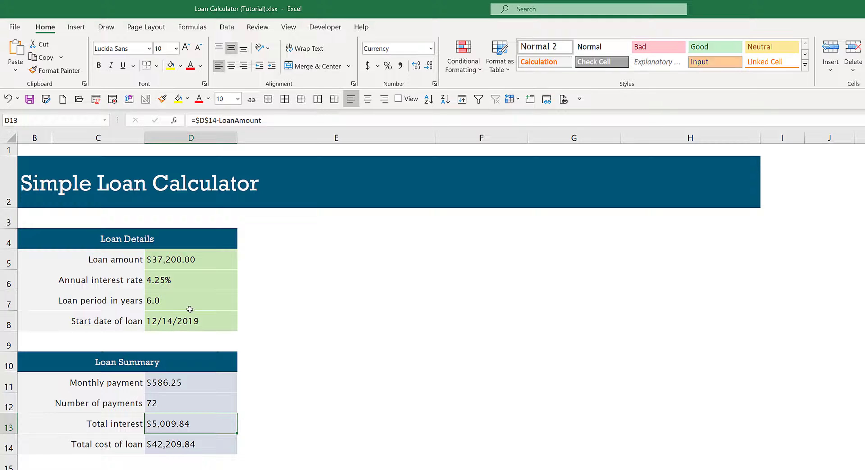
left_click_drag(171, 263, 202, 317)
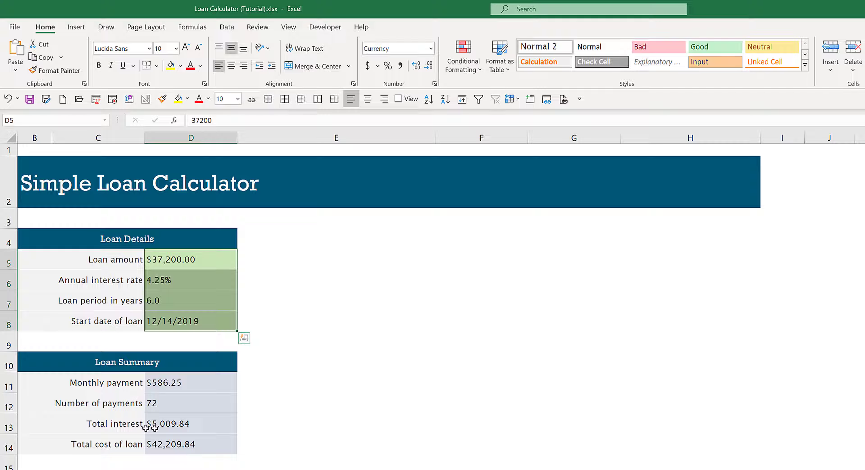
left_click(188, 304)
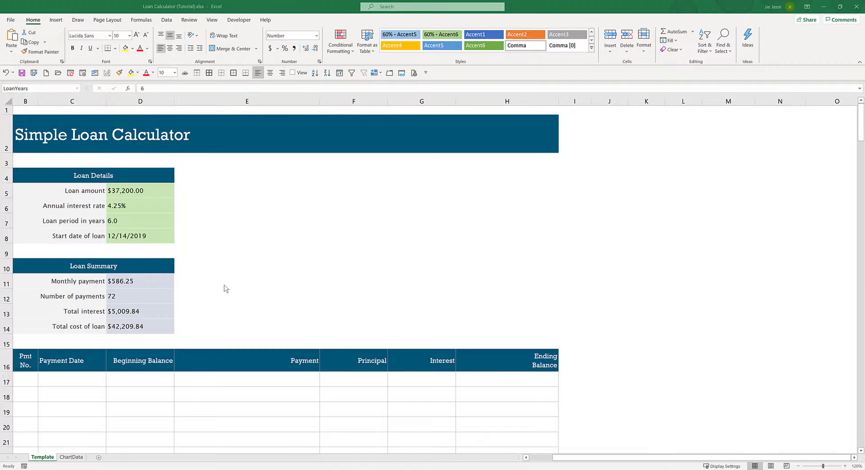
Step: Begin the first Pmt No. formula in cell B17 with =IF(SUM(ROWS(B17:B17)
scroll(198, 285, "down", 2)
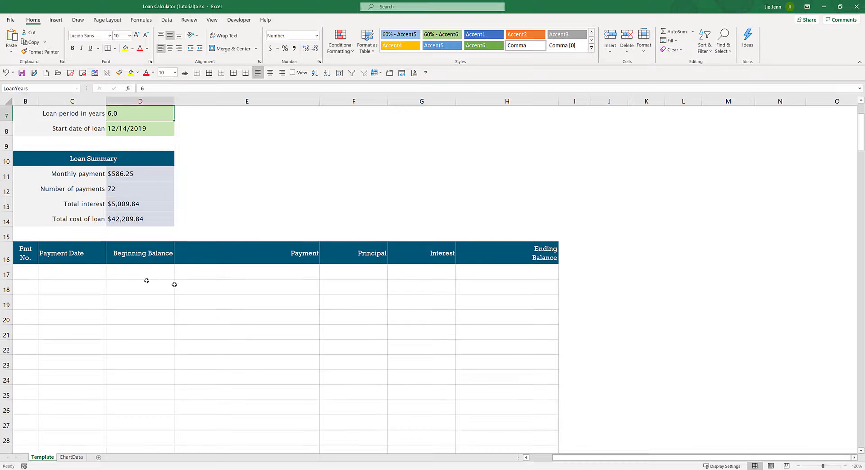
left_click(20, 269)
left_click_drag(590, 457, 548, 458)
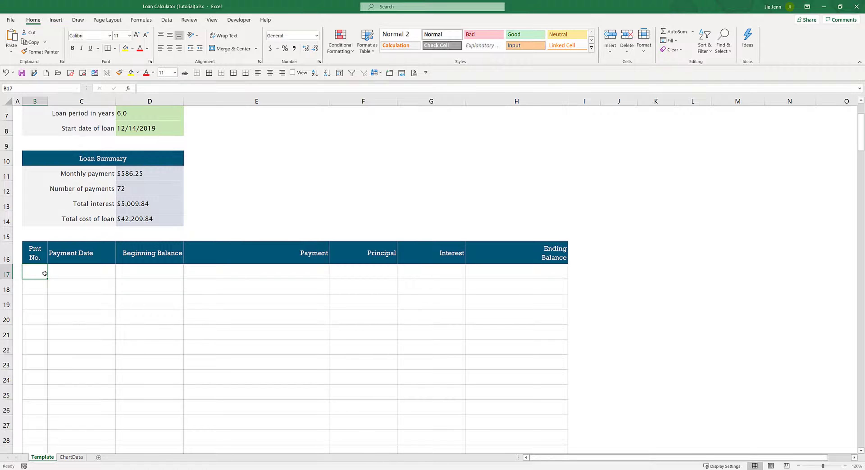
type("=")
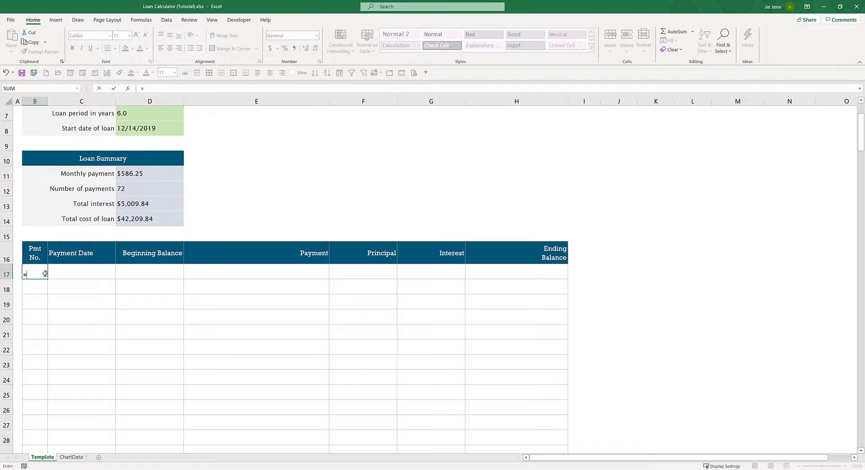
type("if(")
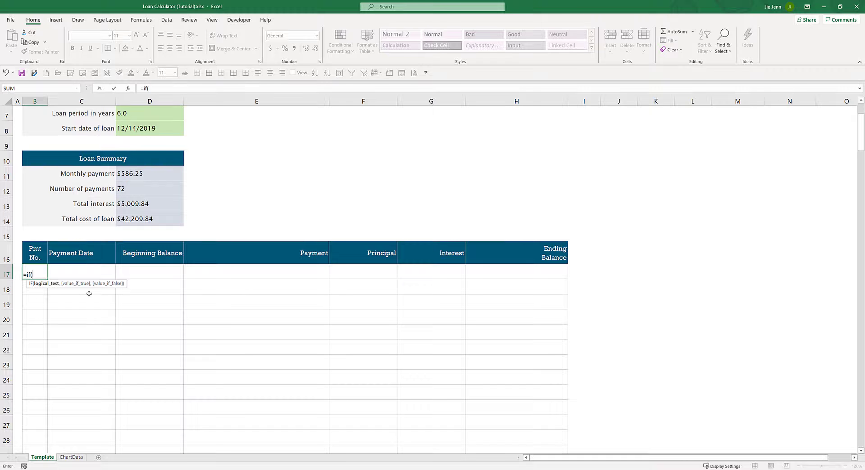
type("sum(")
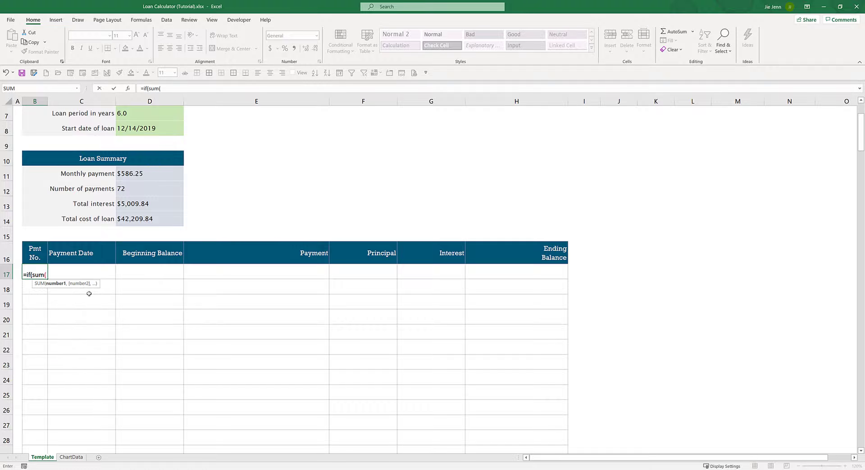
type("Row")
type("s(")
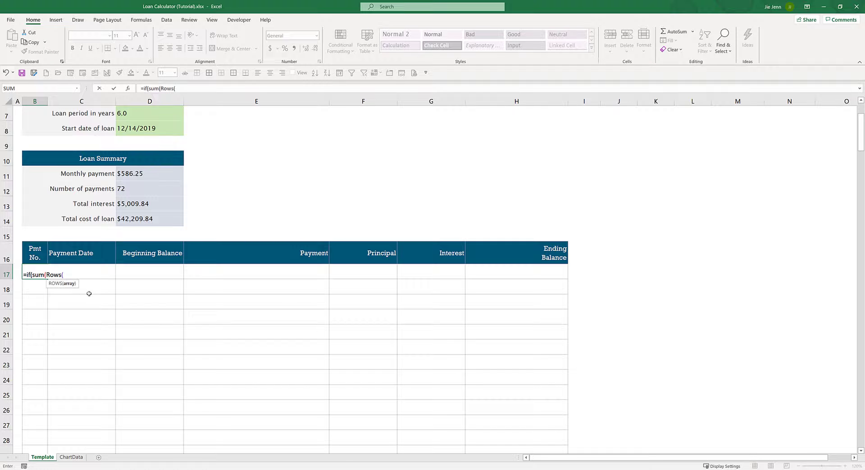
type("B17:B17)")
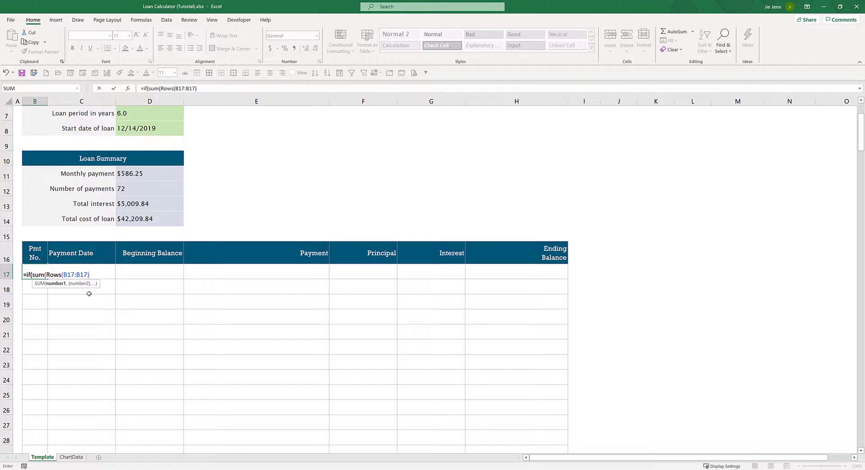
Step: Make the first B17 reference inside ROWS absolute, so the range reads $B$17:B17
double_click(182, 88)
left_click(182, 91)
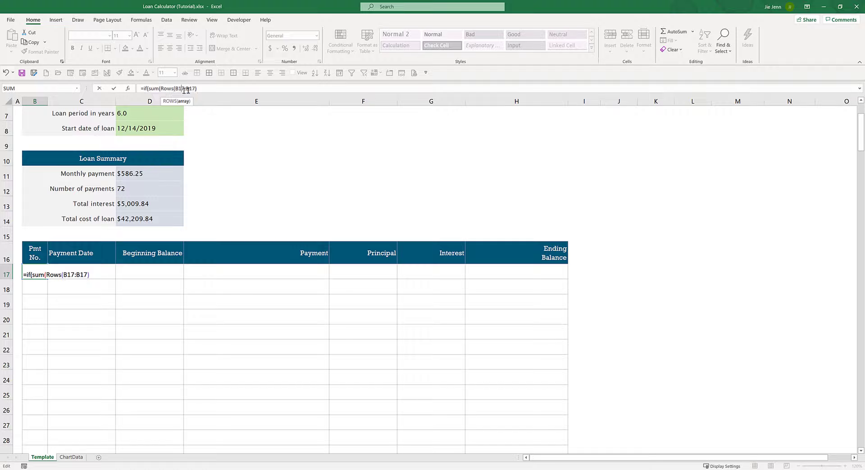
left_click_drag(184, 88, 177, 88)
key("F4")
left_click(232, 88)
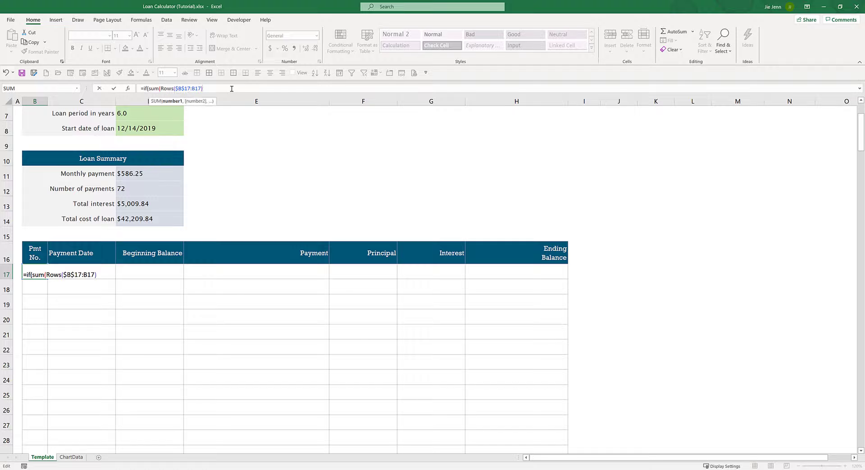
Step: Complete the IF test by comparing the row count as greater than $D$12, with an empty string as the true result
type(")>")
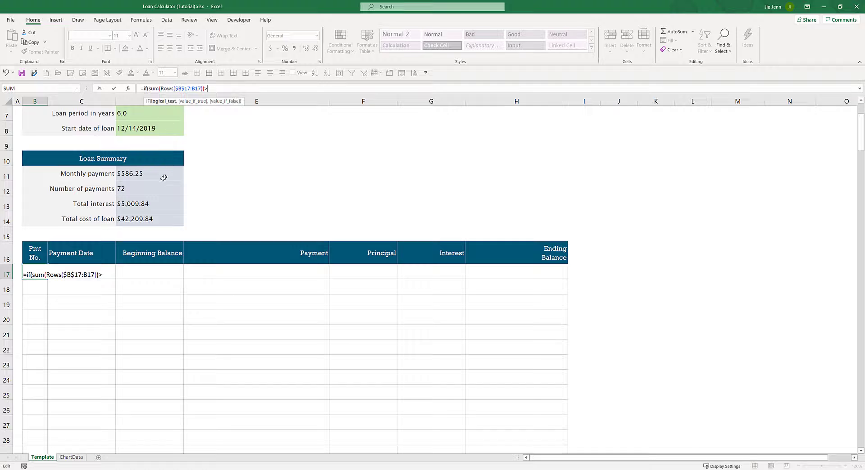
left_click(160, 184)
key("F4")
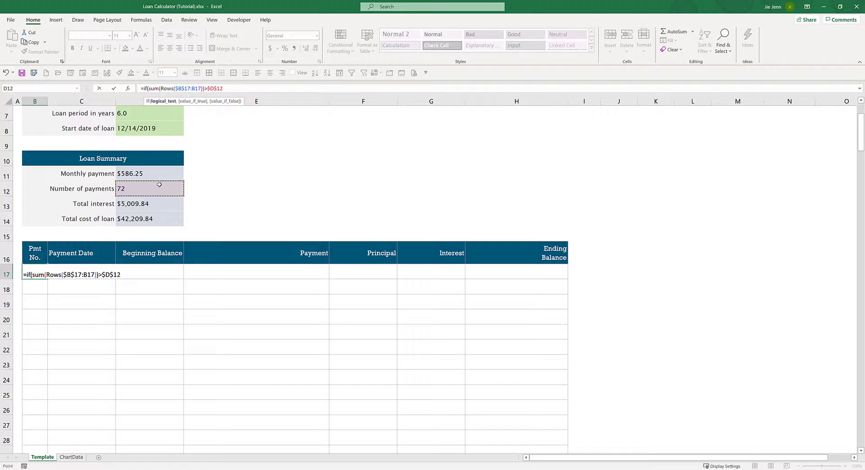
type(",\"\"")
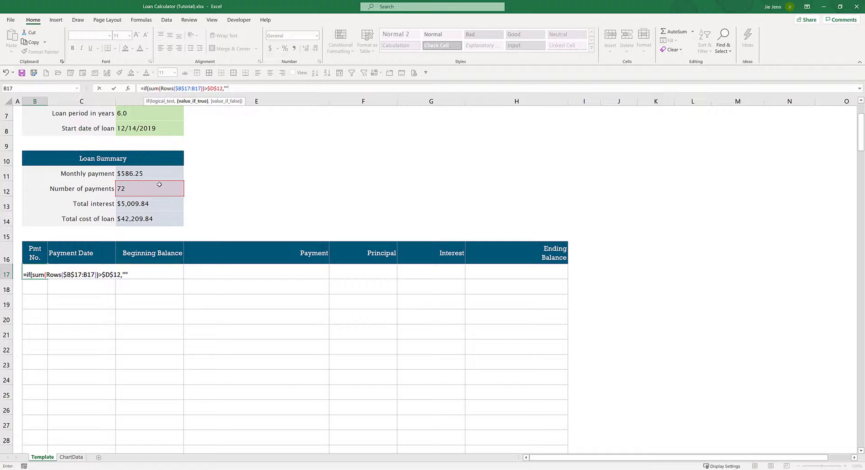
type(",")
Step: Reuse SUM(ROWS($B$17:B17)) as the false result of the IF formula in B17 and commit it
mouse_move(152, 88)
left_mouse_down()
mouse_move(203, 88)
mouse_move(148, 88)
left_mouse_up()
key("ctrl+c")
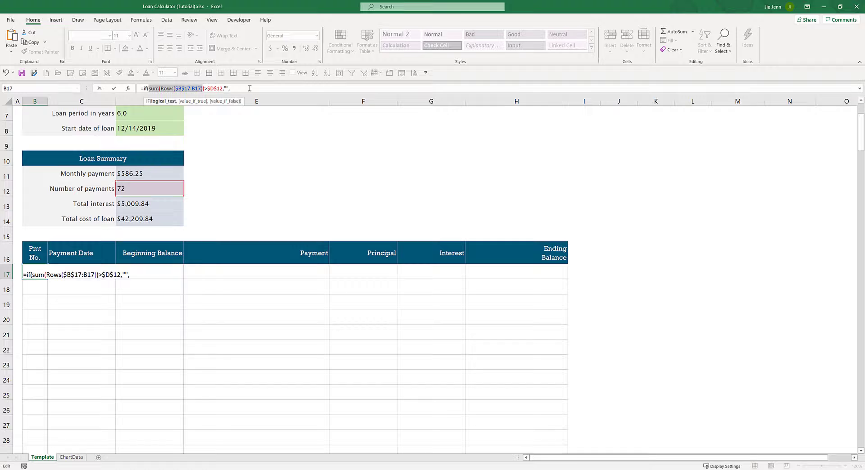
left_click(266, 90)
key("ctrl+v")
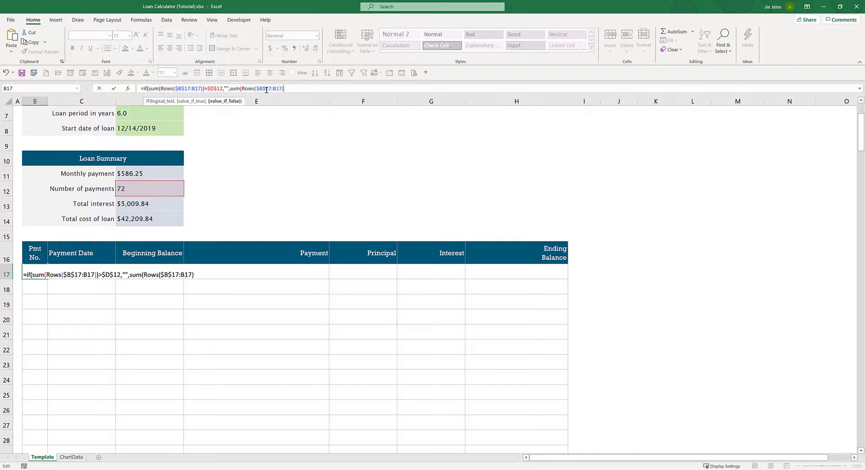
type(")")
key("ctrl+Return")
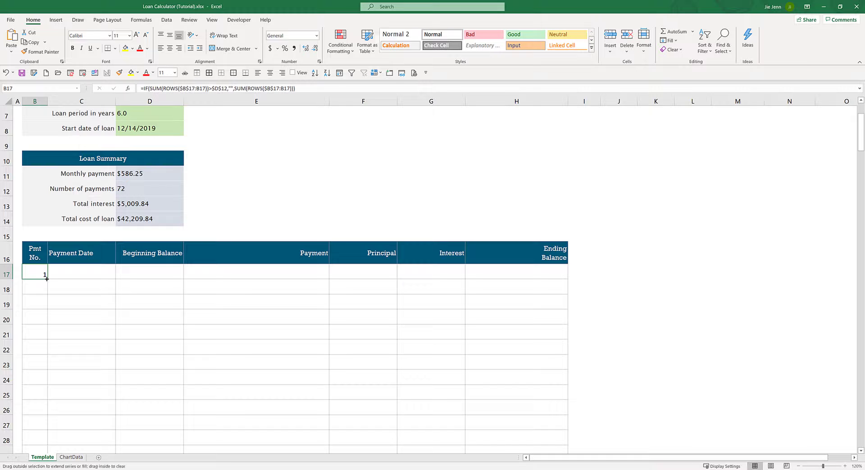
Step: Set the Loan period in years to 2
left_click(171, 189)
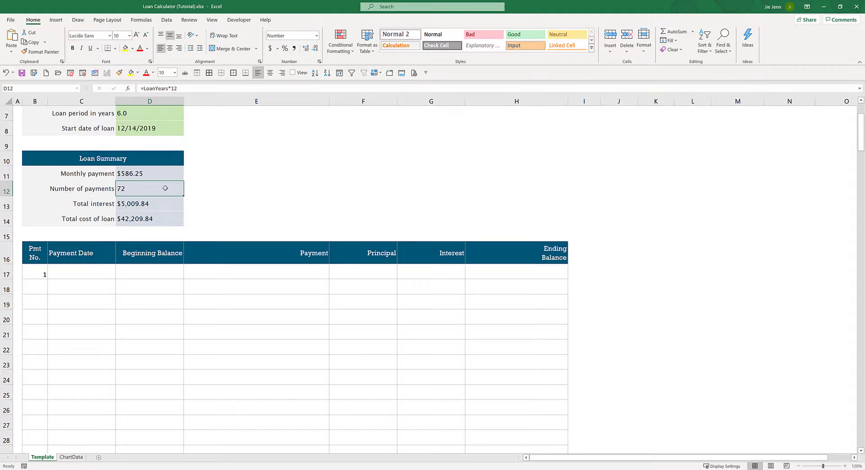
left_click(151, 115)
type("2")
key("Return")
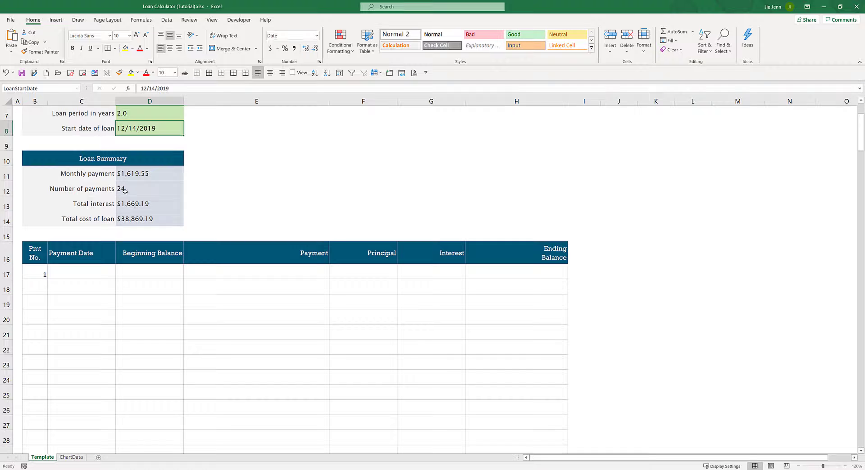
Step: Fill the B17 formula down 109 rows of the Pmt No. column
left_click(45, 278)
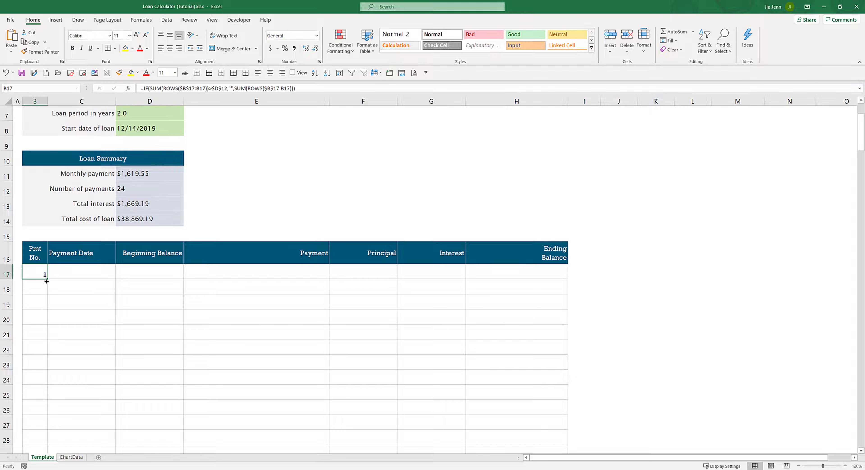
left_click_drag(47, 280, 43, 427)
Step: Examine where the payment numbers end in column B and the formula cells below the last one
scroll(77, 252, "up", 5)
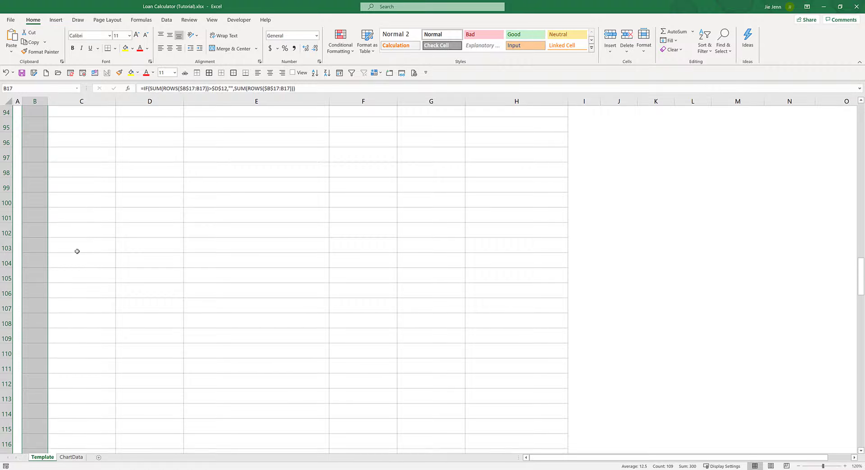
scroll(77, 251, "up", 20)
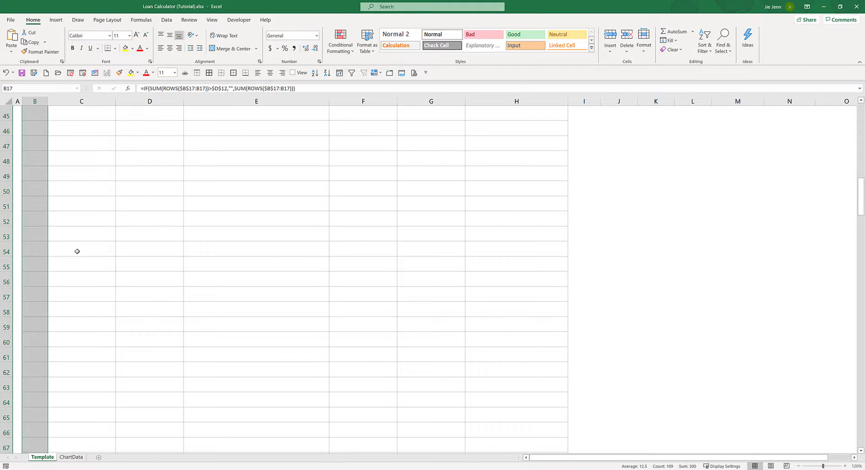
scroll(78, 252, "up", 1)
left_click(41, 310)
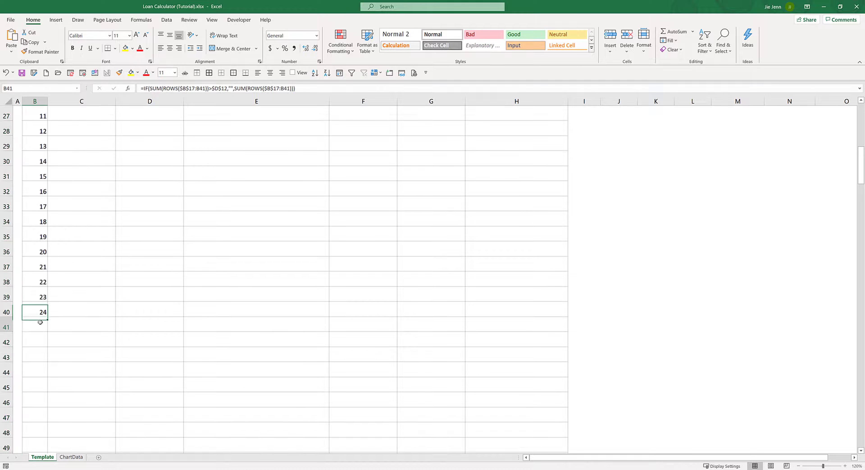
left_click(39, 322)
left_click_drag(39, 327, 39, 432)
left_click(39, 327)
left_click(39, 310)
Step: Set the Loan period in years to 3 and check where the Pmt No. sequence ends
scroll(39, 310, "up", 6)
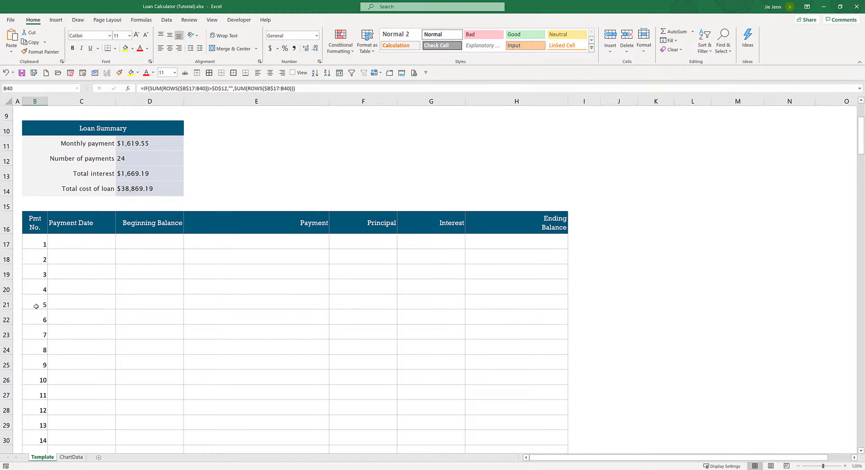
scroll(36, 307, "up", 2)
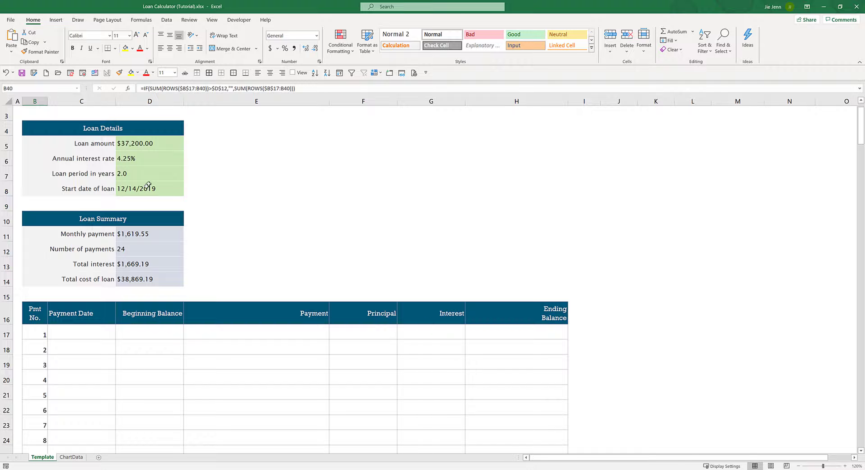
left_click(155, 178)
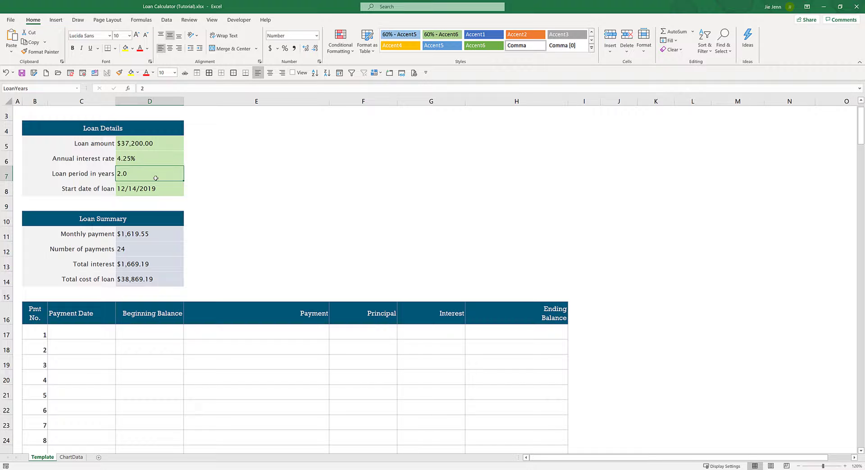
type("3")
key("Return")
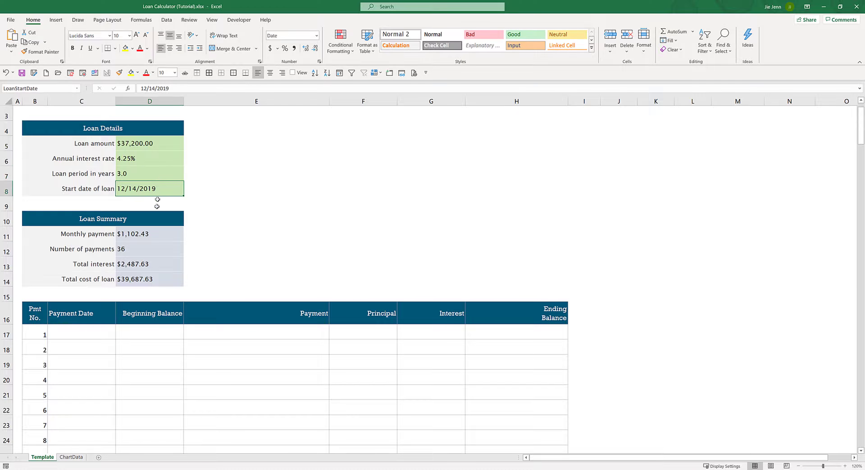
scroll(141, 302, "down", 11)
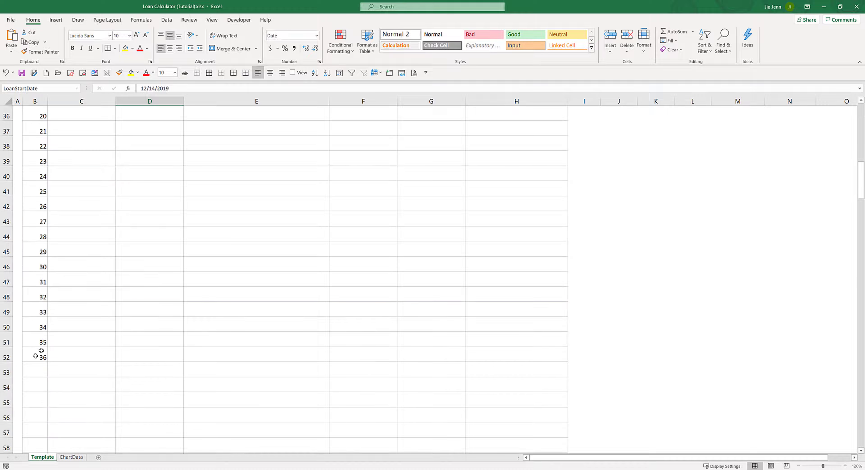
left_click(33, 357)
scroll(156, 321, "up", 10)
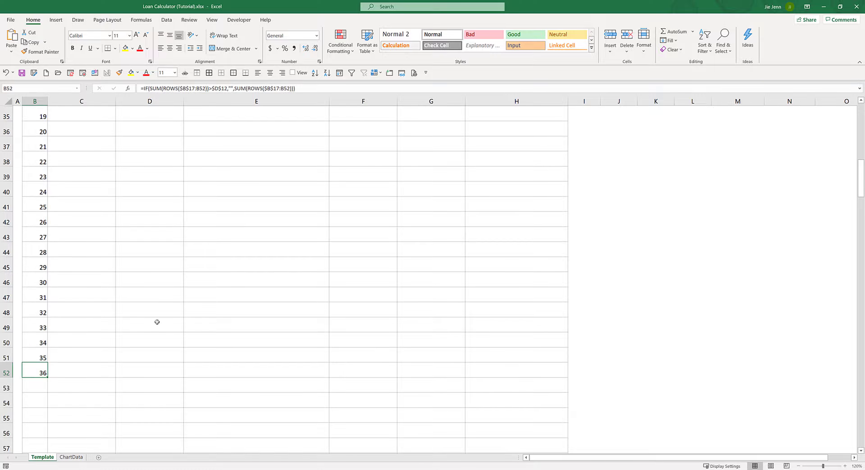
Step: Write the first Payment Date formula in C17 as =DATE(YEAR(LoanStartDate), MONTH(LoanStartDate)+B17, DAY(LoanStartDate))
left_click(105, 288)
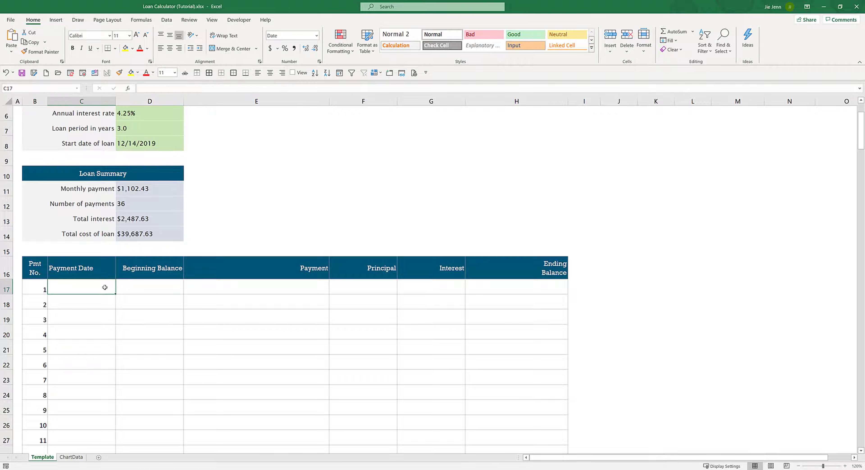
type("=")
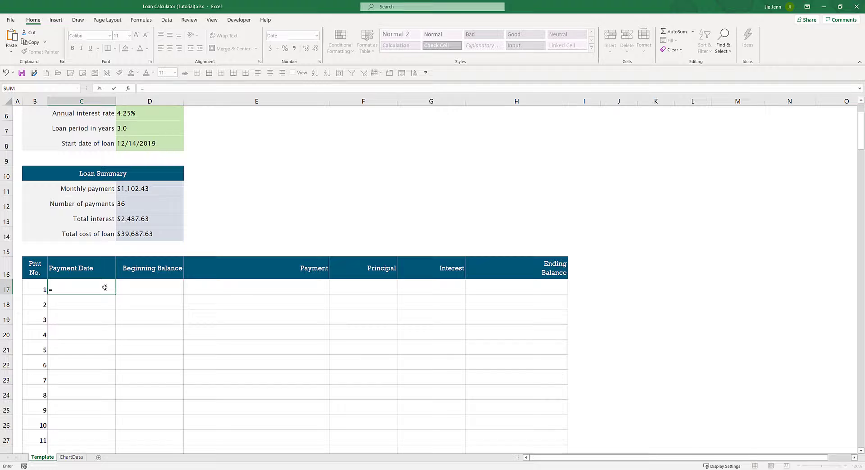
type("date(")
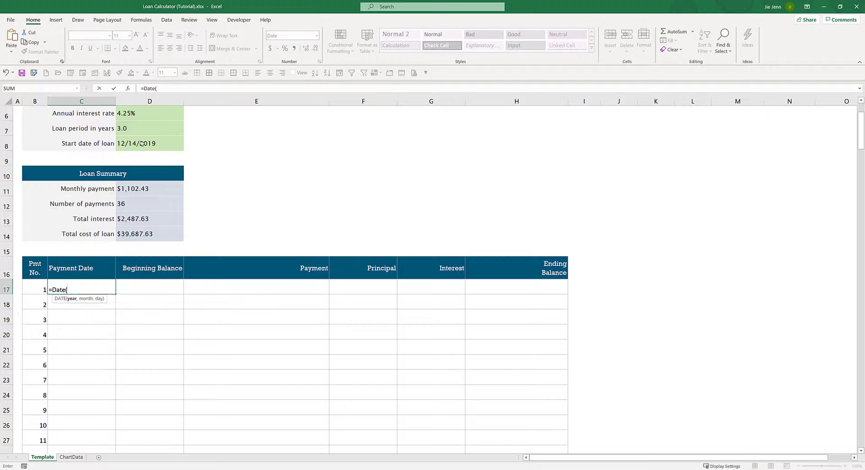
type("year(")
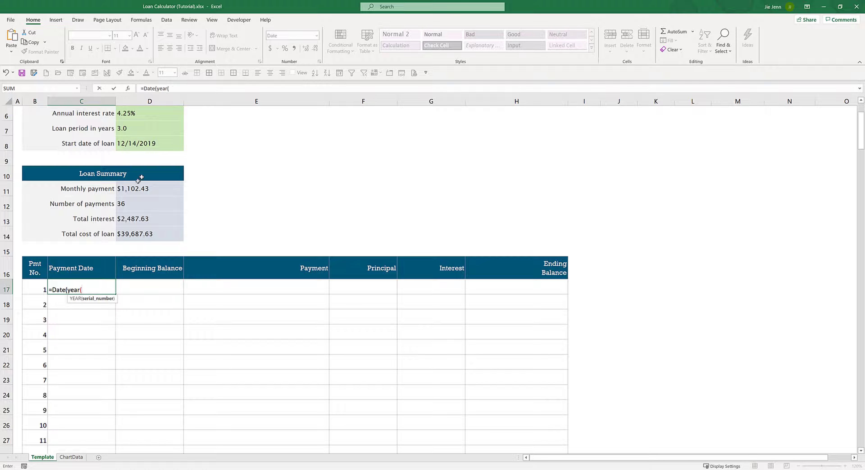
left_click(152, 148)
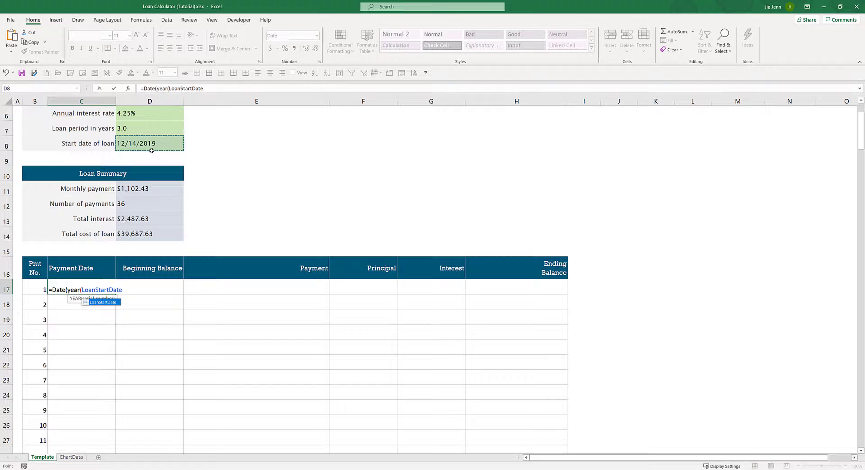
type("), mon")
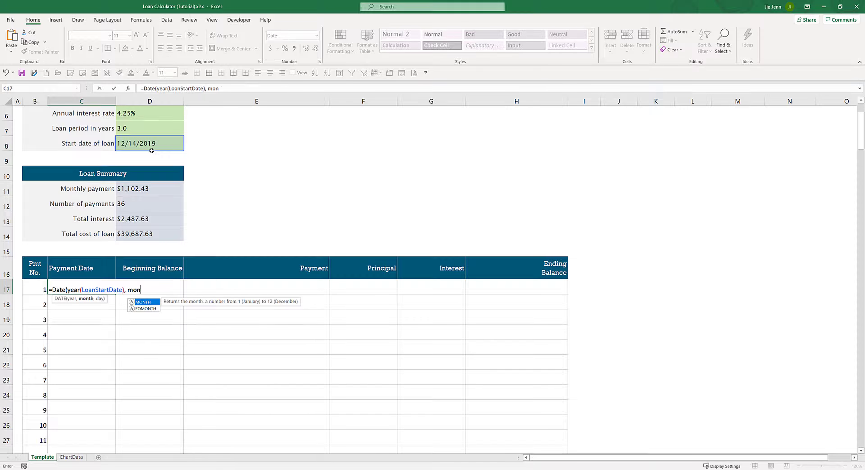
type("th(")
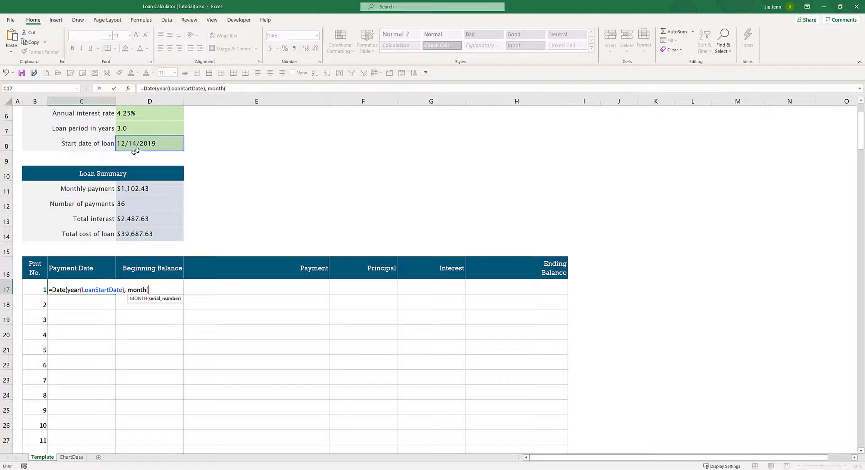
left_click(146, 144)
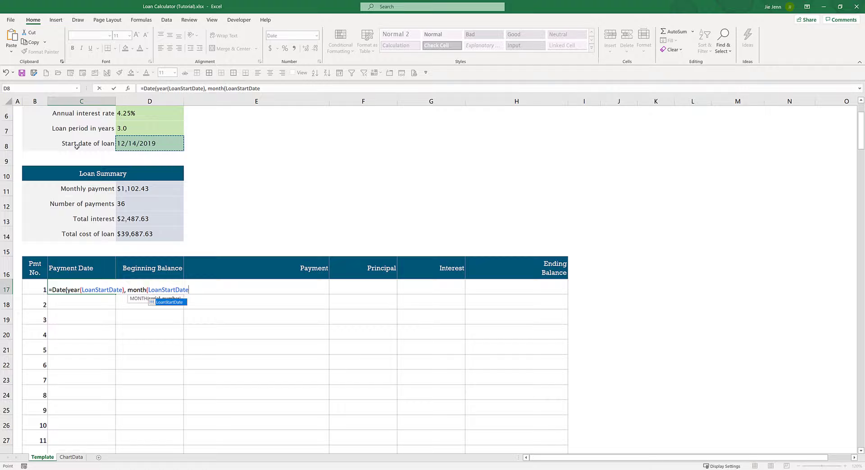
type(")")
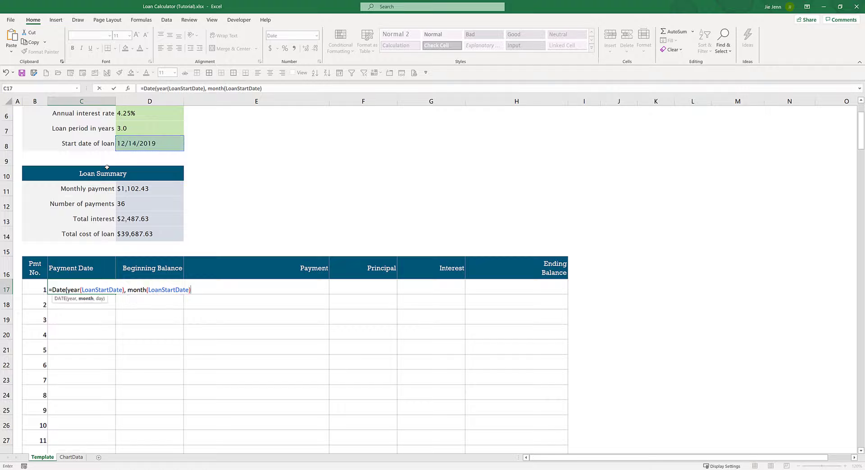
type(" +")
left_click(36, 288)
type(",day(")
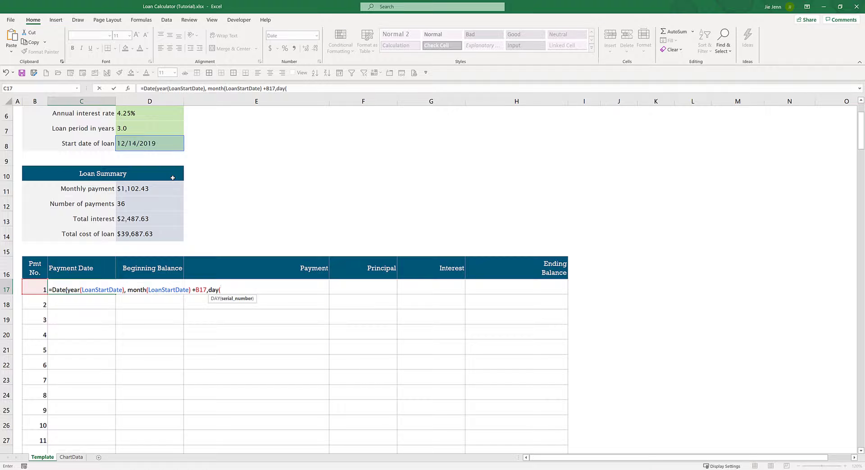
left_click(144, 144)
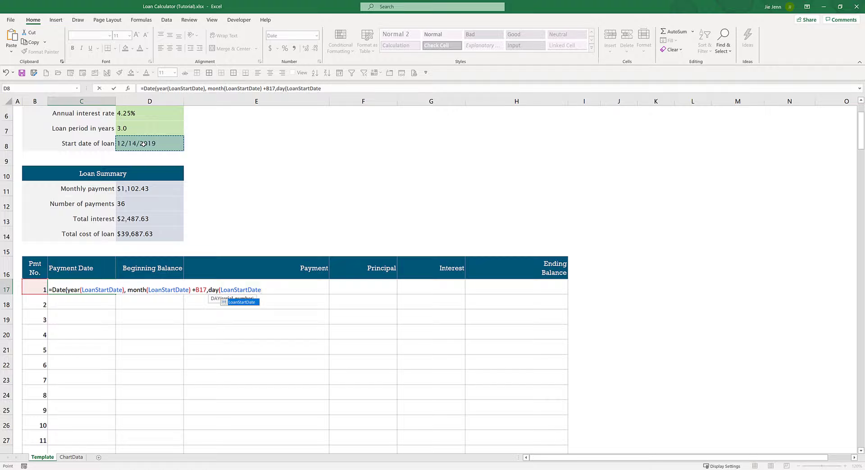
type("))")
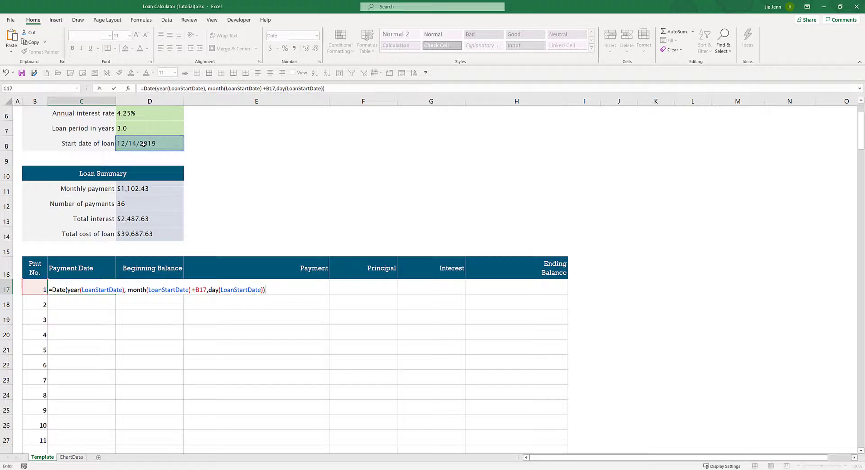
Step: Wrap the C17 date formula in IFERROR with an empty string "" as the error value and commit it
left_click(145, 86)
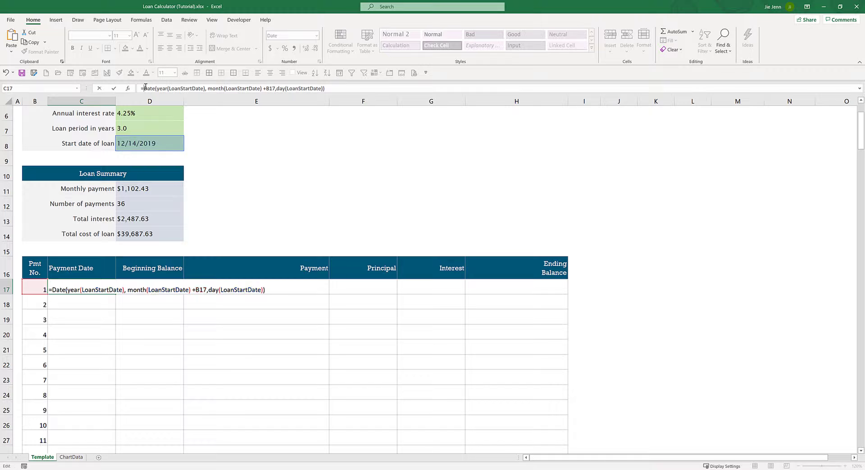
type("IFERROR(")
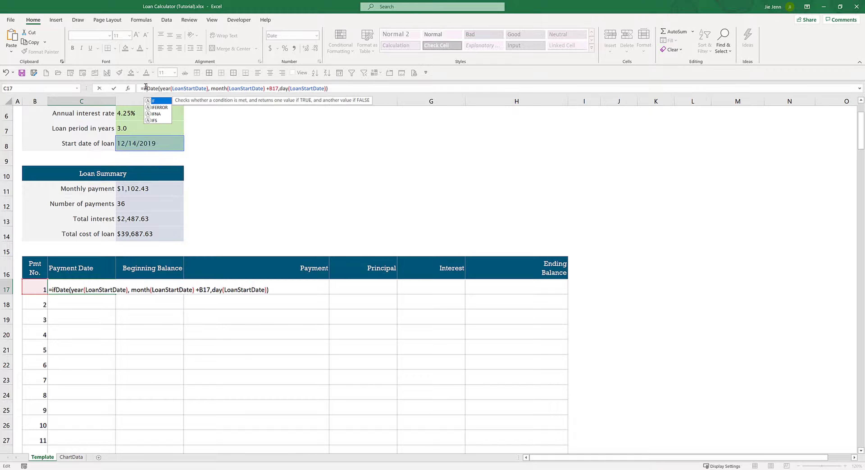
key("End")
type(",")
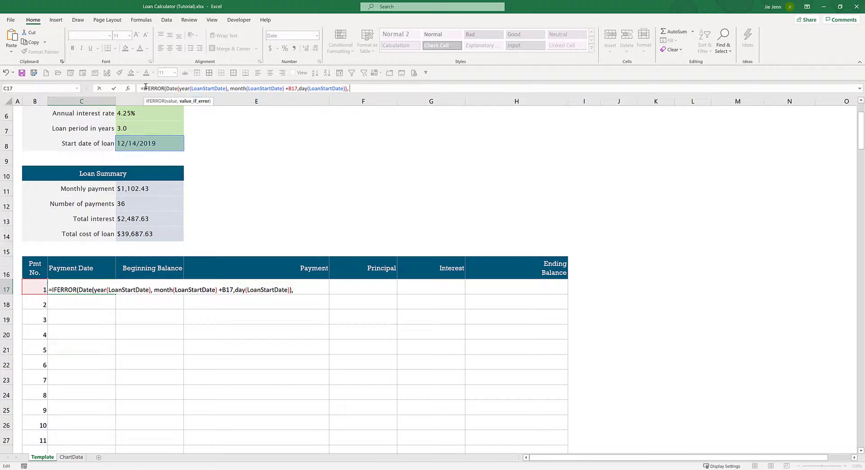
type(" \"\")")
key("Return")
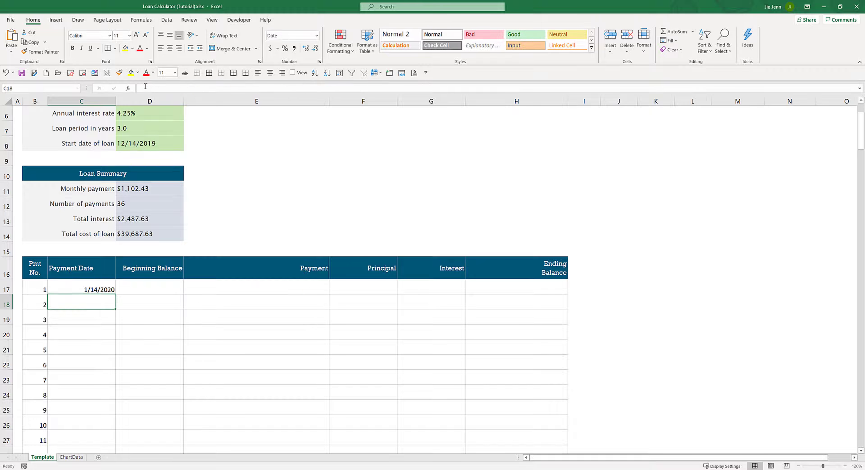
Step: Compare the first payment date in C17 with the Start date of loan
left_click(92, 289)
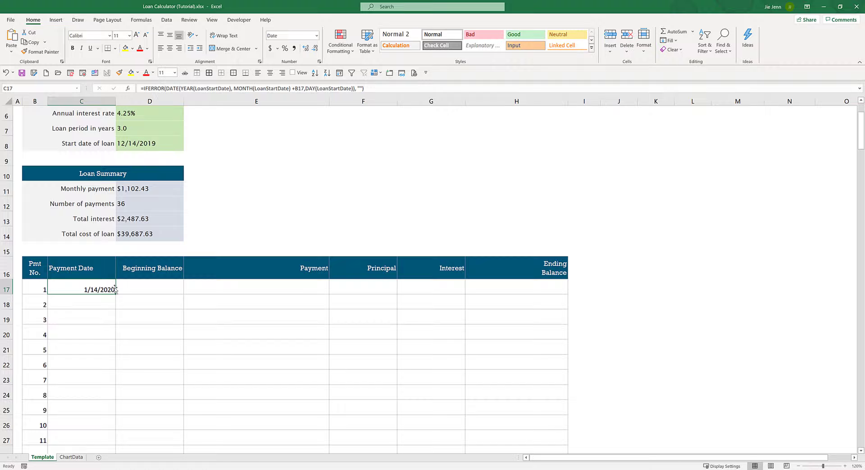
left_click(126, 149)
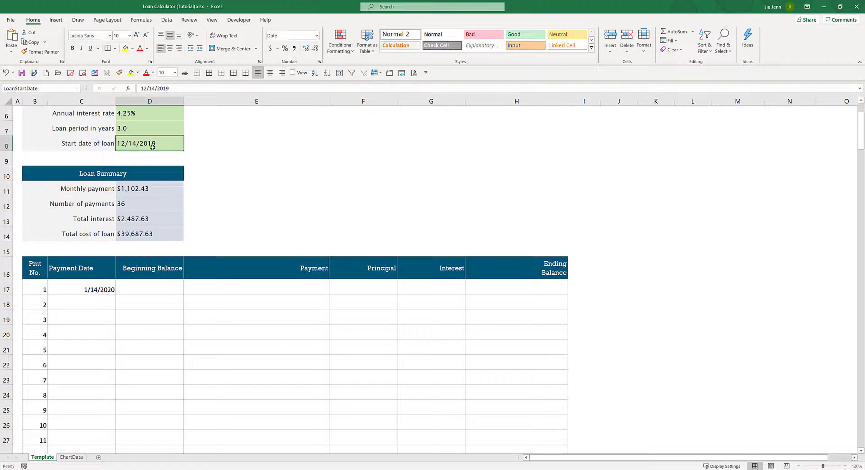
left_click(115, 288)
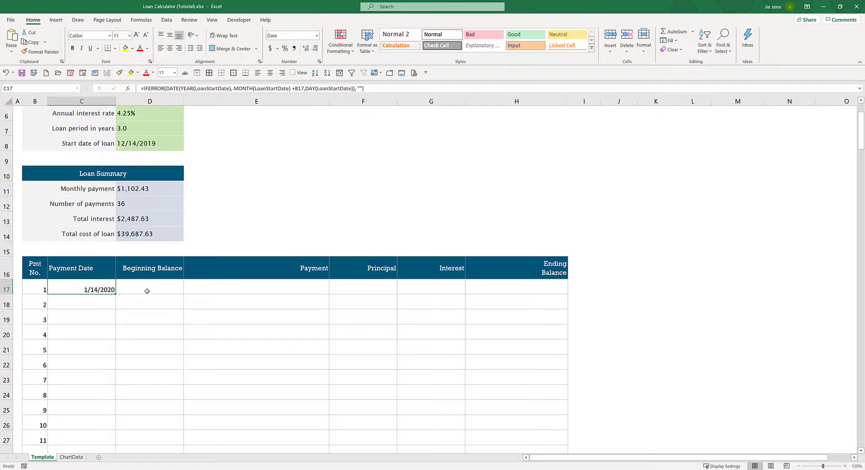
Step: Start the Beginning Balance formula in D17 with a negated FV function, using InterestRate/12 as the rate
left_click(147, 291)
key("F2")
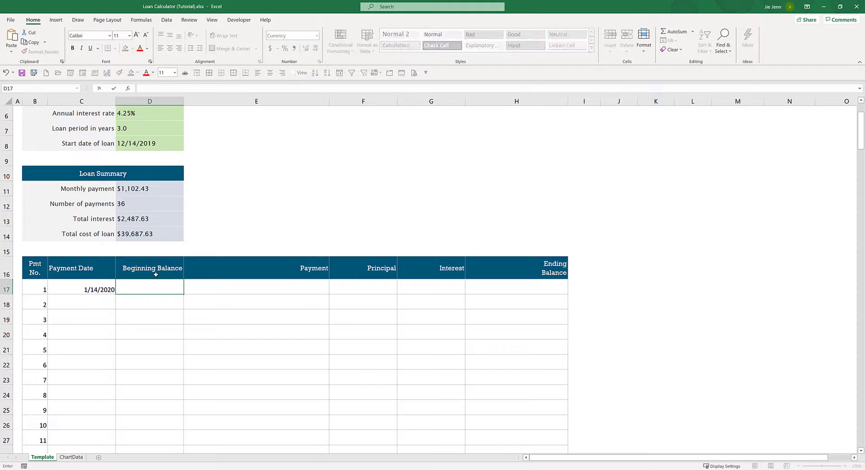
type("=")
type("fv")
key("BackSpace")
key("BackSpace")
type("-fv")
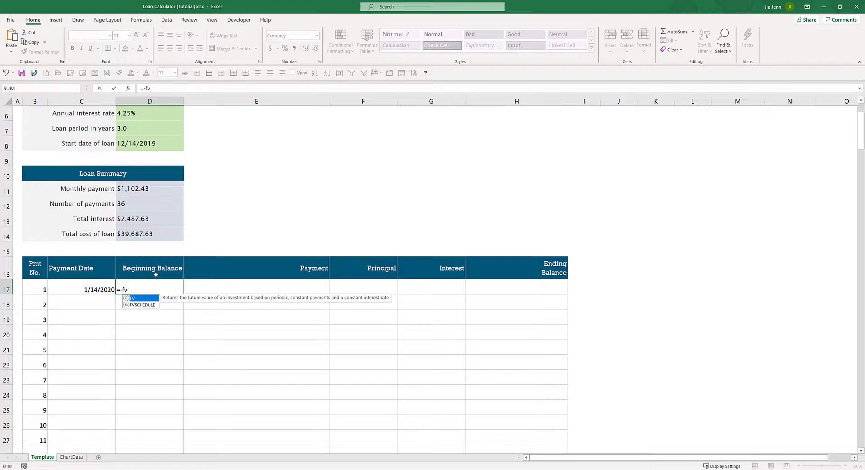
type("(")
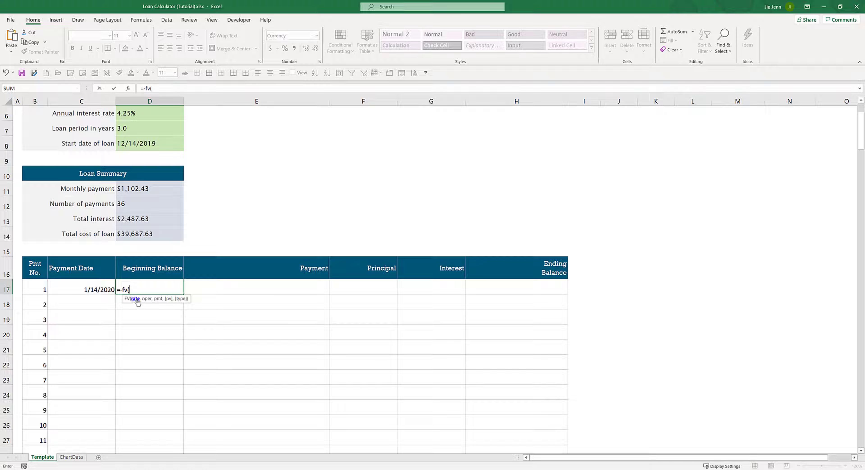
left_click(144, 118)
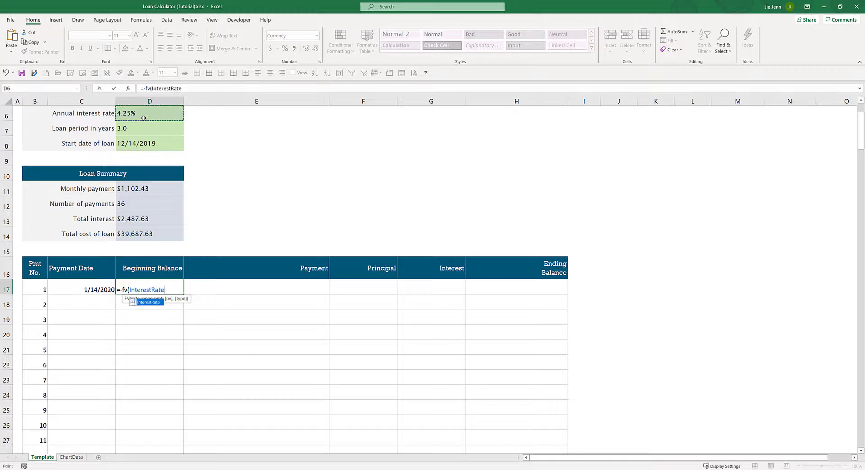
type("/12,")
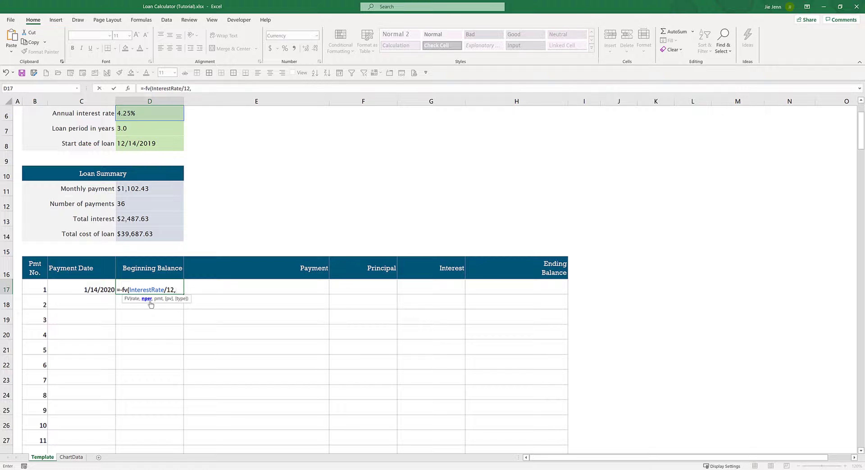
Step: Complete the D17 FV formula with $D$12-1 as nper, $D$11 as pmt and LoanAmount as pv
left_click(136, 204)
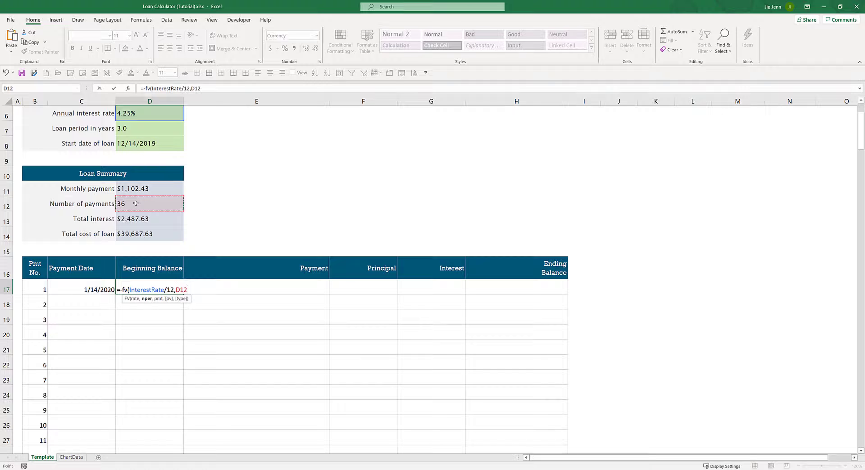
key("F4")
type("-")
type("12-1,")
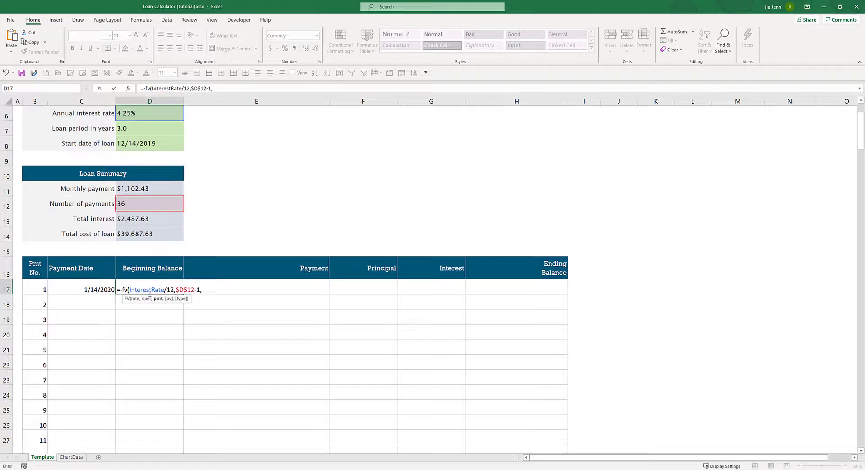
left_click(171, 190)
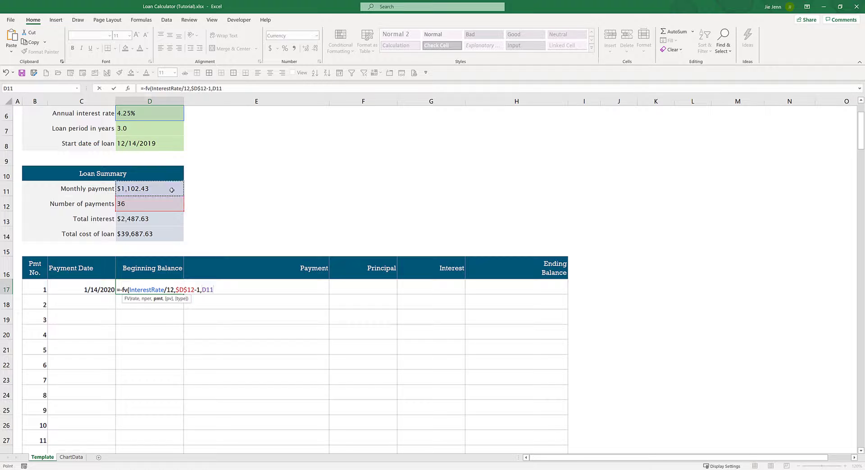
key("F4")
type(",")
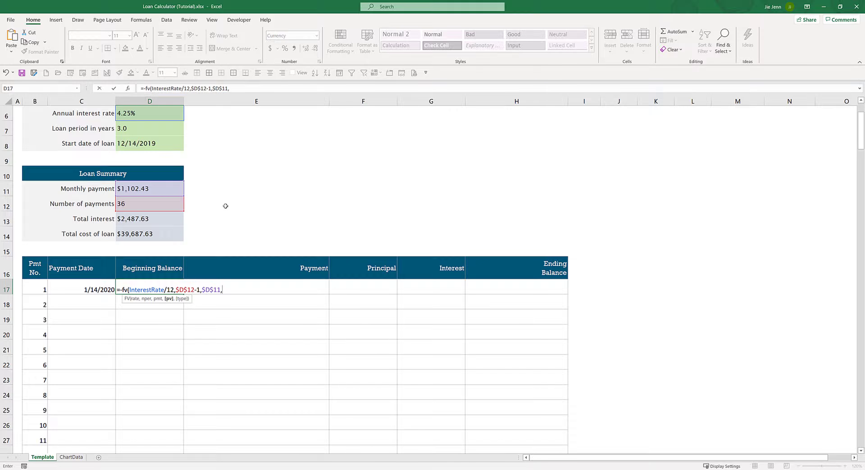
scroll(225, 206, "up", 1)
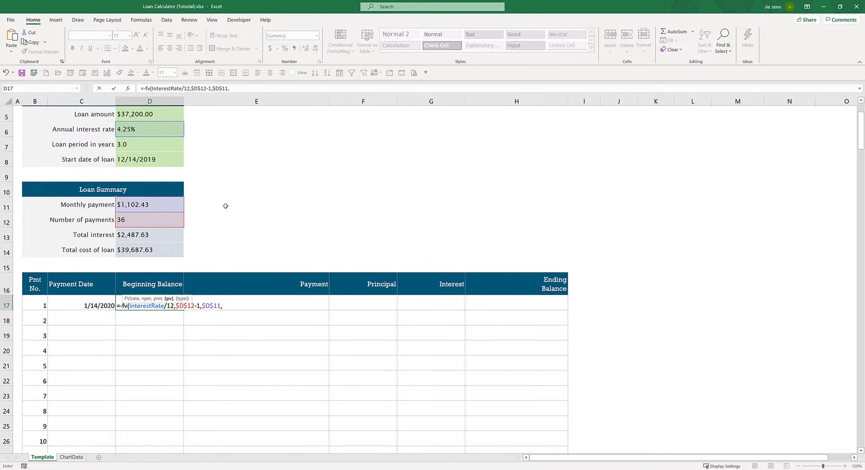
left_click(131, 107)
type(")")
key("Return")
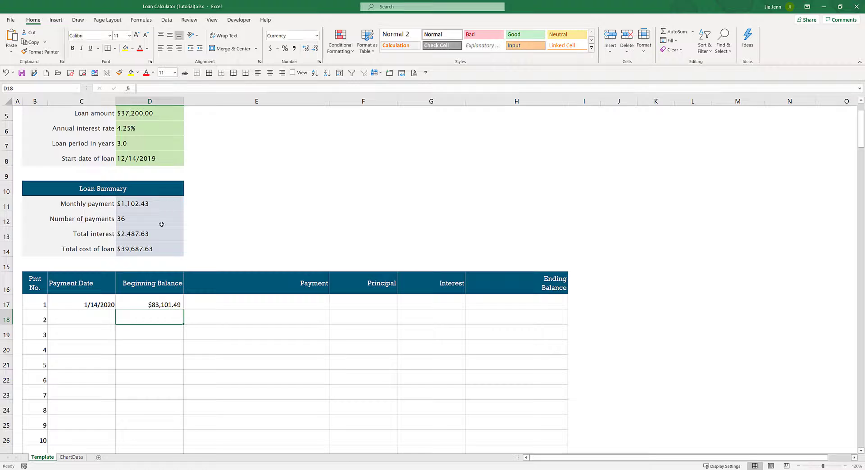
Step: Change the nper argument of the D17 FV formula to B17-1, referencing the payment number, and commit it
left_click(165, 305)
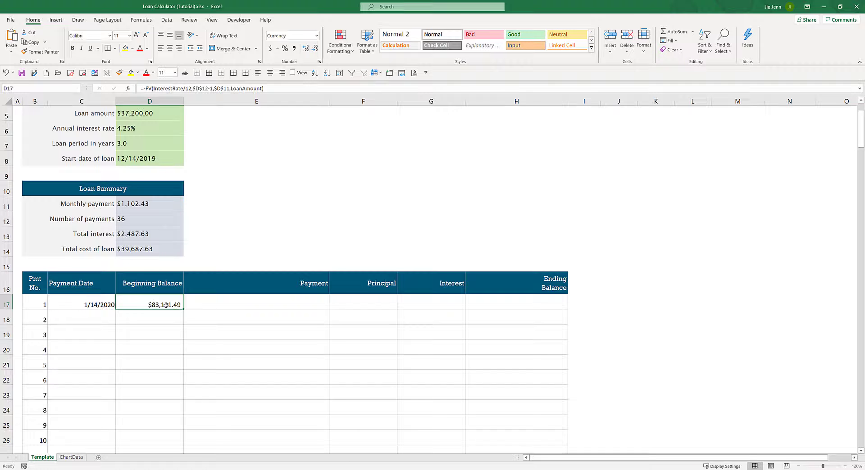
scroll(199, 296, "up", 1)
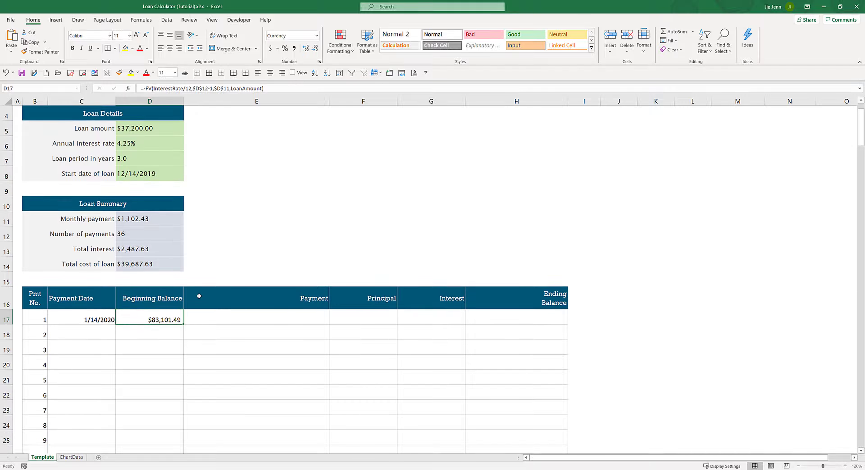
key("F2")
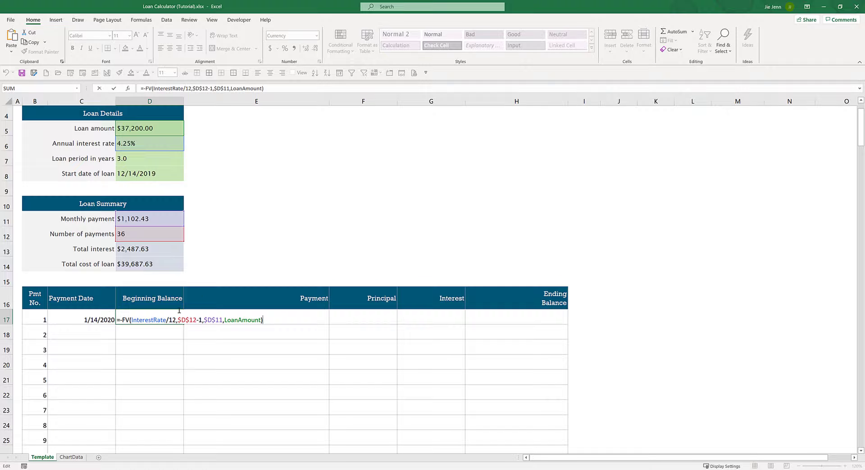
left_click(194, 320)
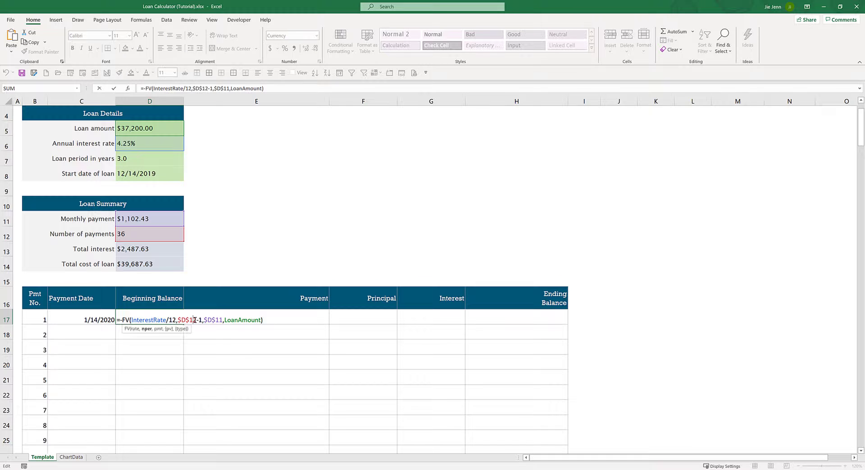
key("BackSpace")
key("BackSpace")
key("BackSpace")
key("BackSpace")
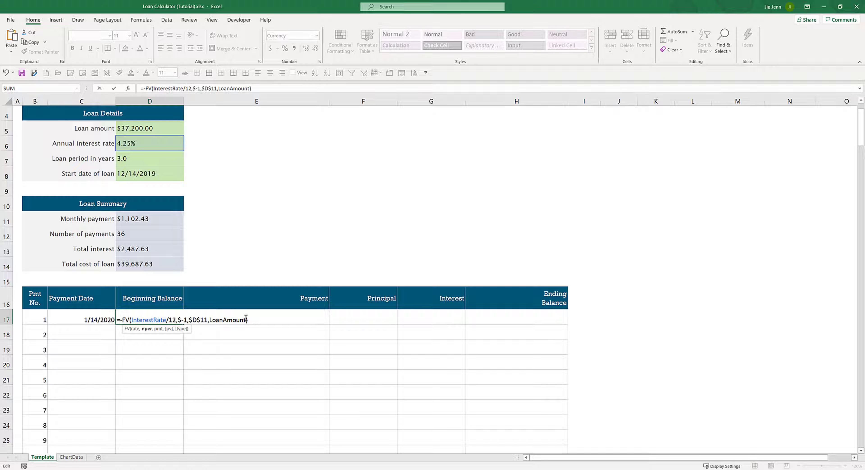
key("BackSpace")
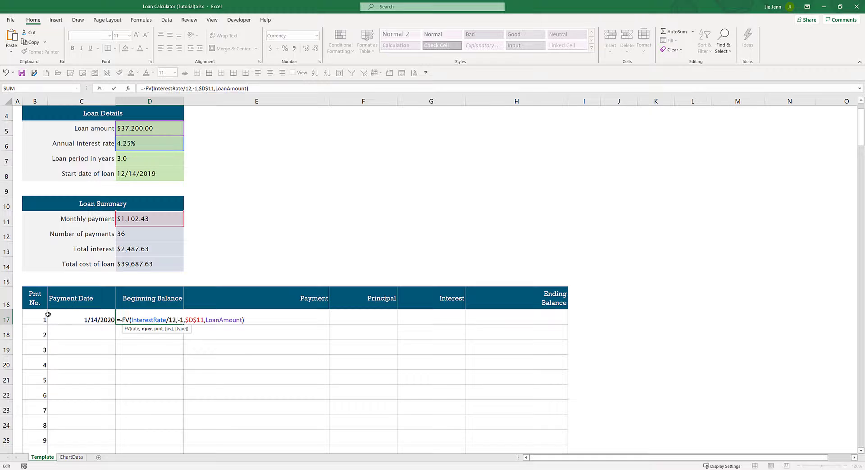
left_click(44, 322)
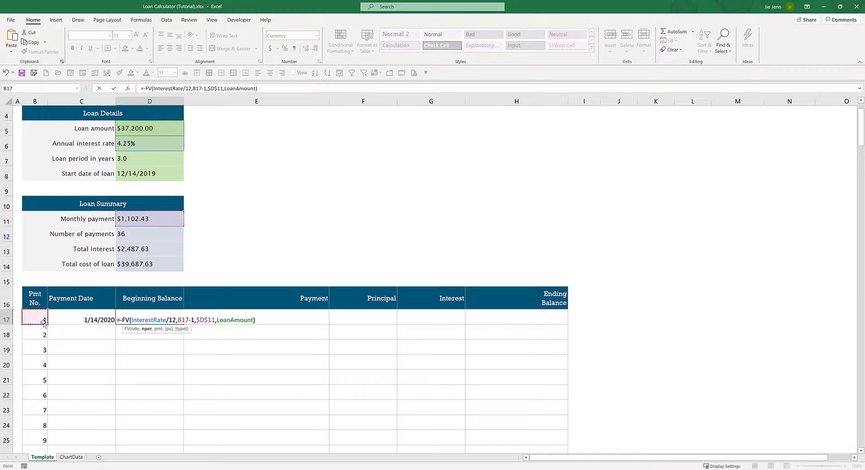
key("ctrl+Return")
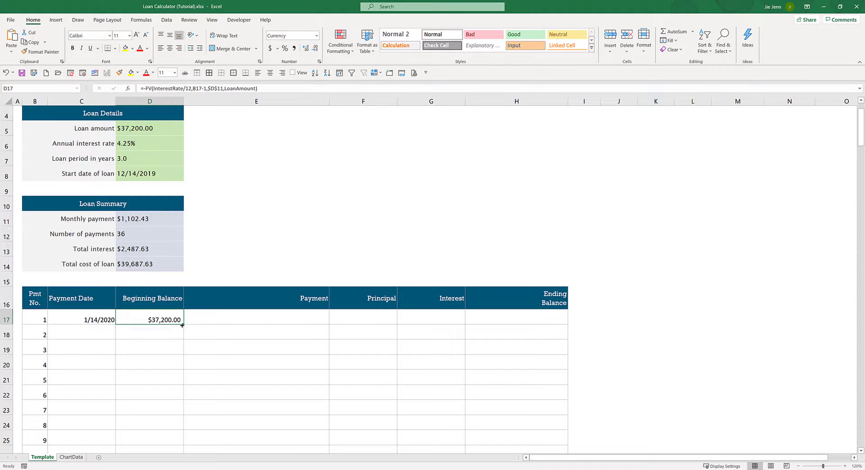
Step: Fill the Beginning Balance formula from D17 down to D20 and recheck the FV arguments in D17
left_click_drag(182, 325, 178, 368)
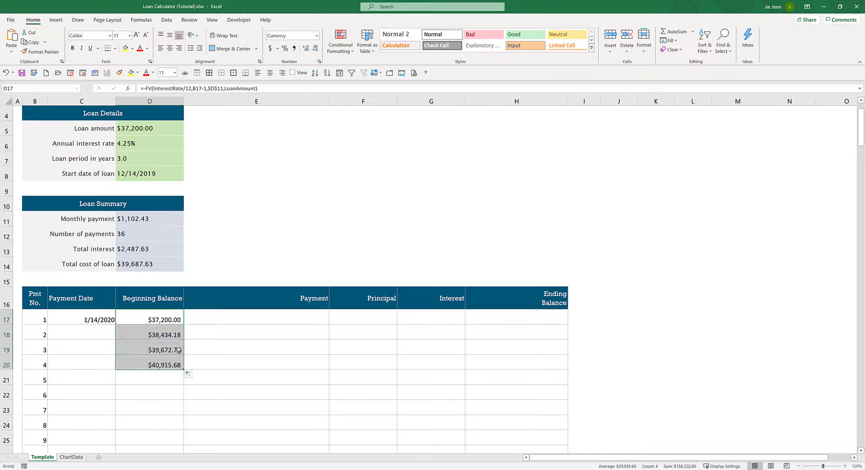
double_click(173, 320)
left_click(211, 320)
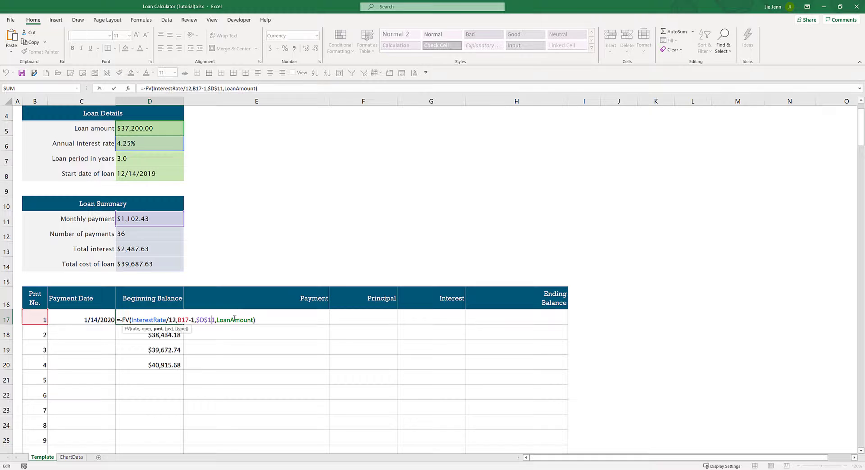
left_click(194, 319)
key("ctrl+Return")
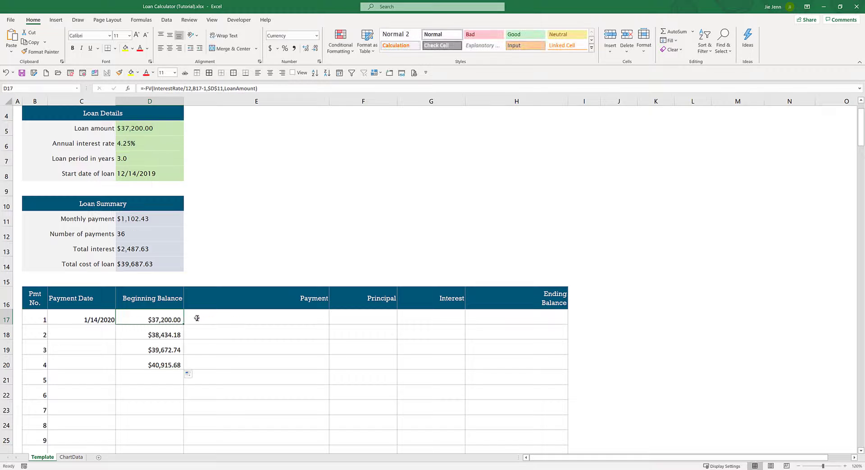
Step: Negate the pmt argument in the D17 FV formula as -$D$11 and fill the formula down to D23
double_click(174, 318)
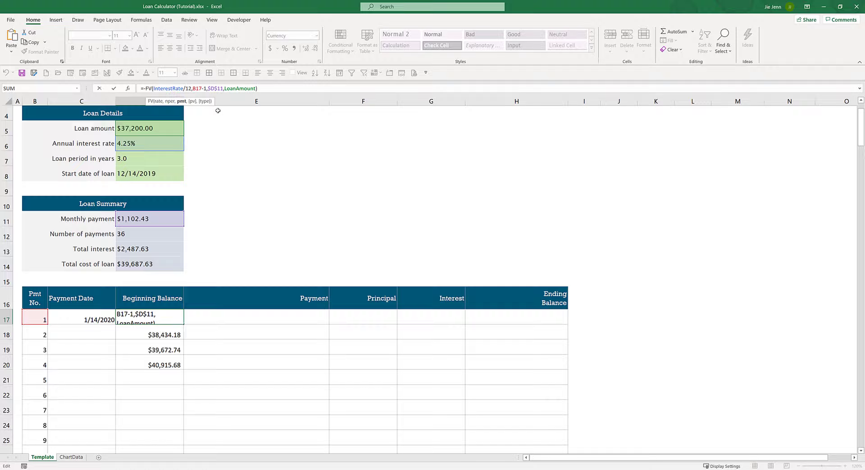
type("-")
key("ctrl+Return")
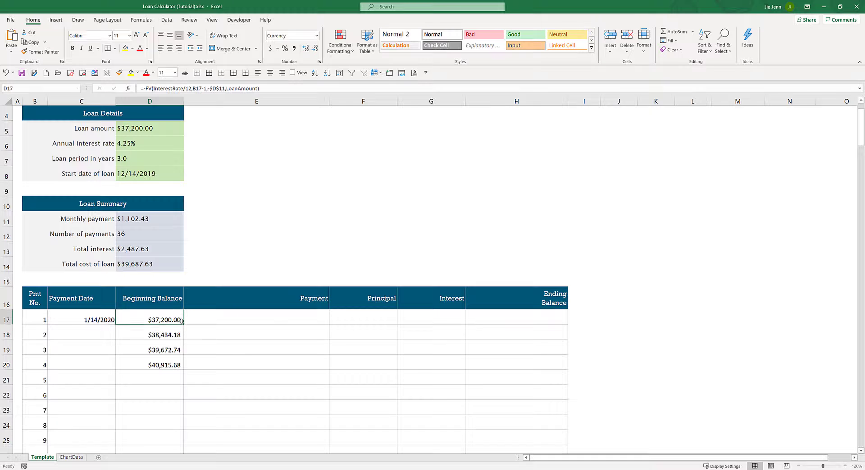
left_click_drag(180, 320, 174, 413)
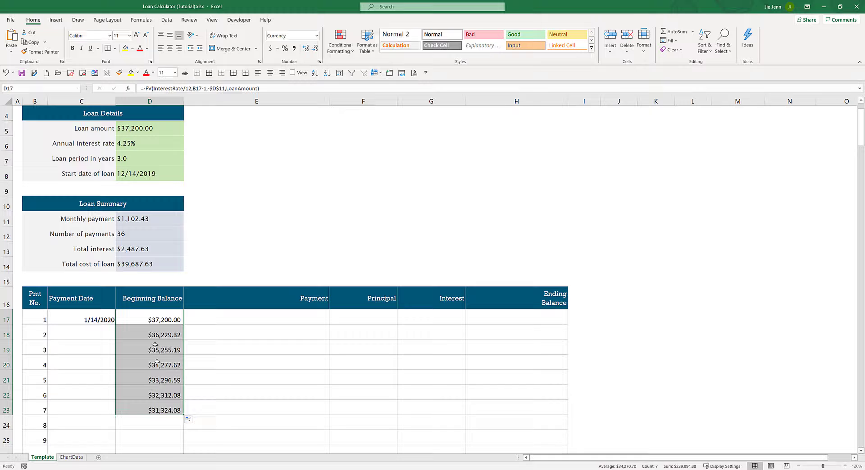
Step: Wrap the FV function in D17 in IFERROR with an empty string "" as the error value, keeping the leading minus outside
left_click(162, 322)
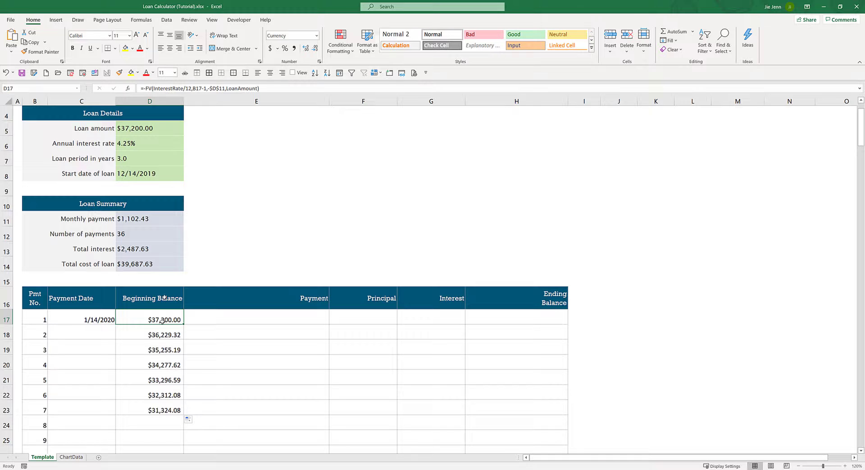
left_click_drag(144, 88, 293, 90)
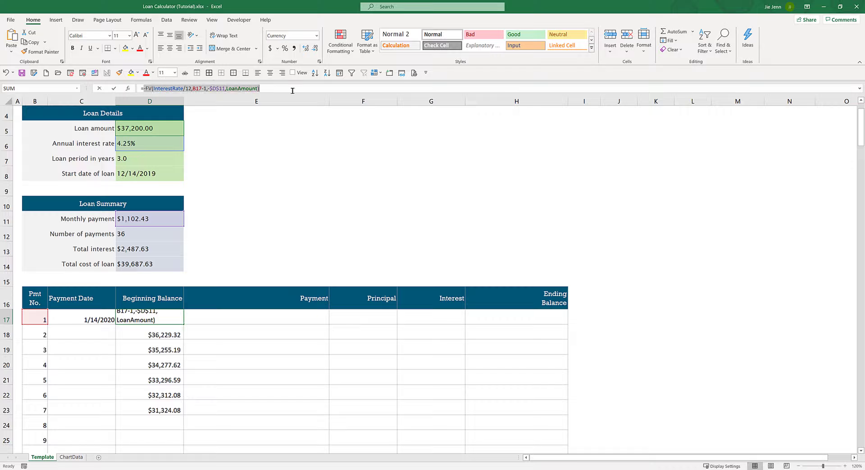
left_click(146, 90)
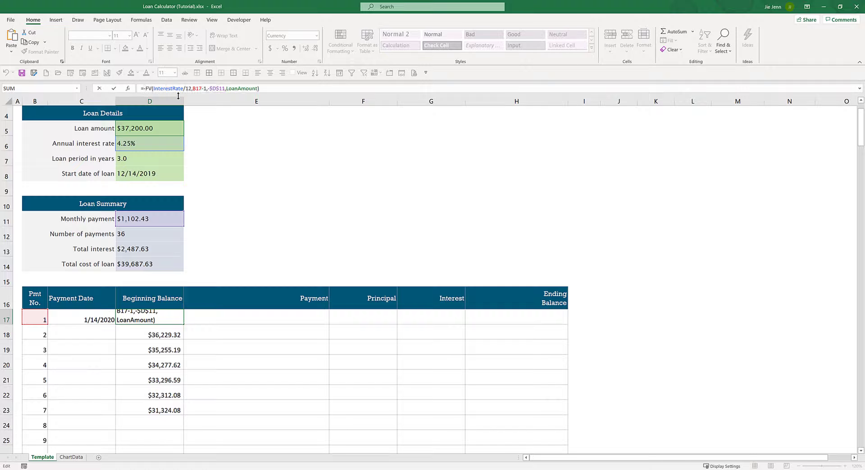
type("if")
key("Down")
key("Tab")
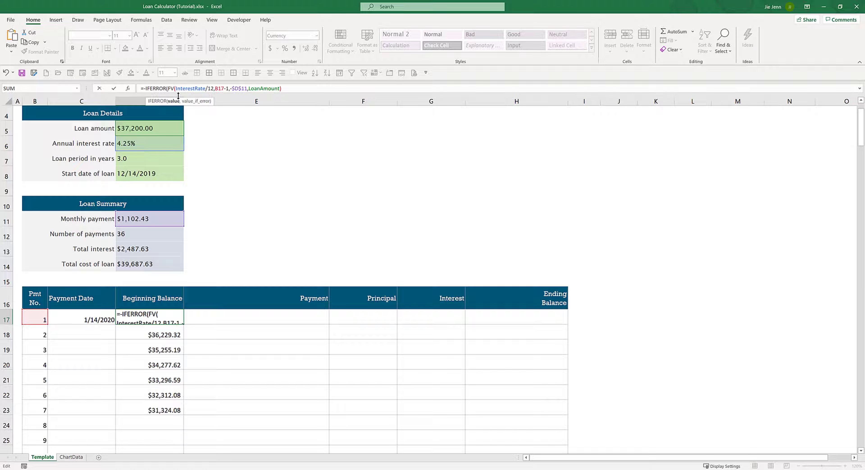
key("End")
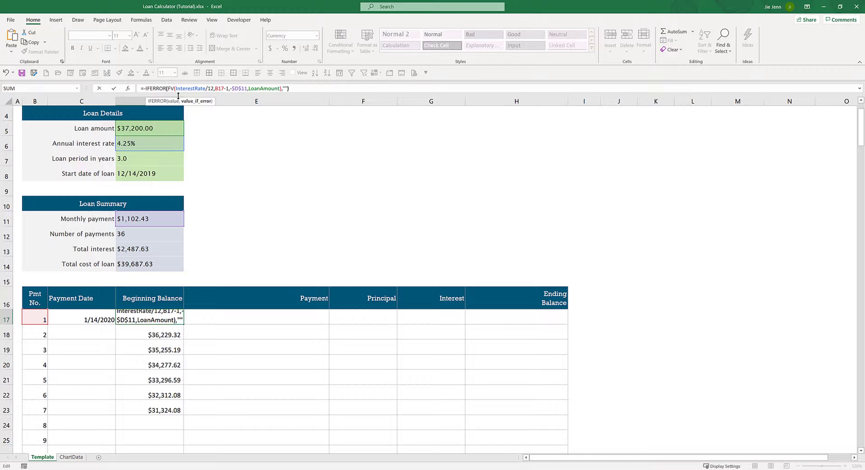
type(")")
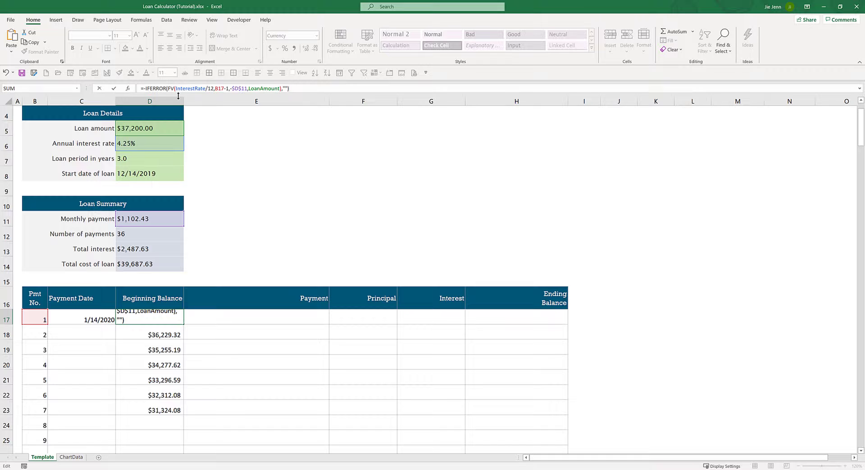
key("Return")
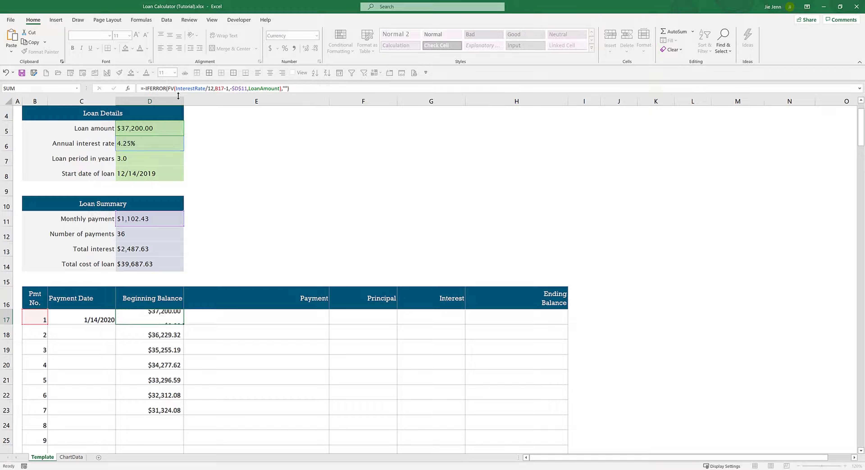
key("Up")
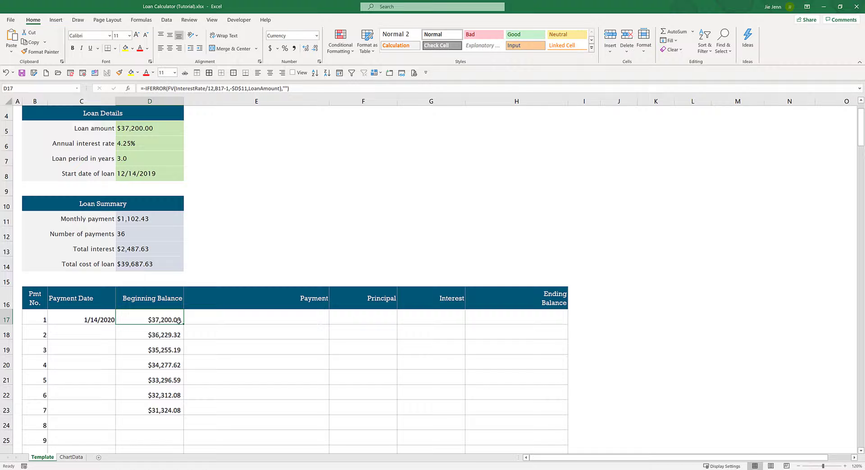
Step: Fill the Beginning Balance and Payment Date formulas from row 17 down to row 23
left_click_drag(183, 325, 180, 411)
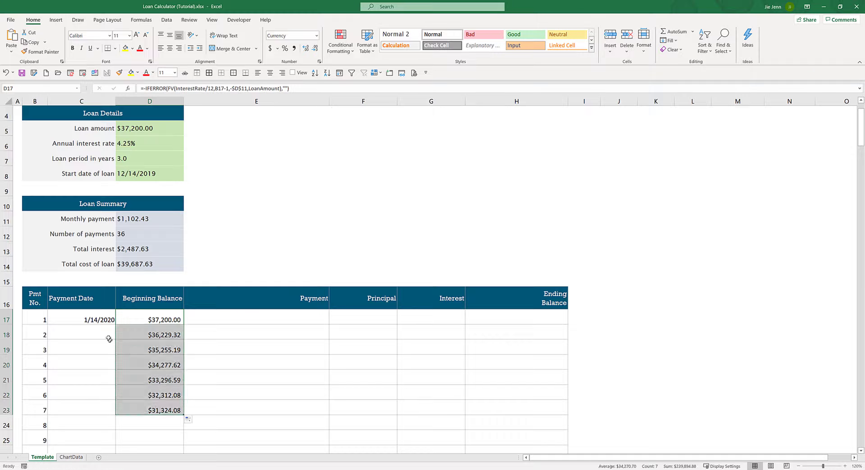
left_click(105, 324)
left_click_drag(114, 324, 116, 412)
Step: Draft the Payment formula in E17 with the test len(B17)>0, $D$11 as the true value and "" as the false value
left_click(248, 318)
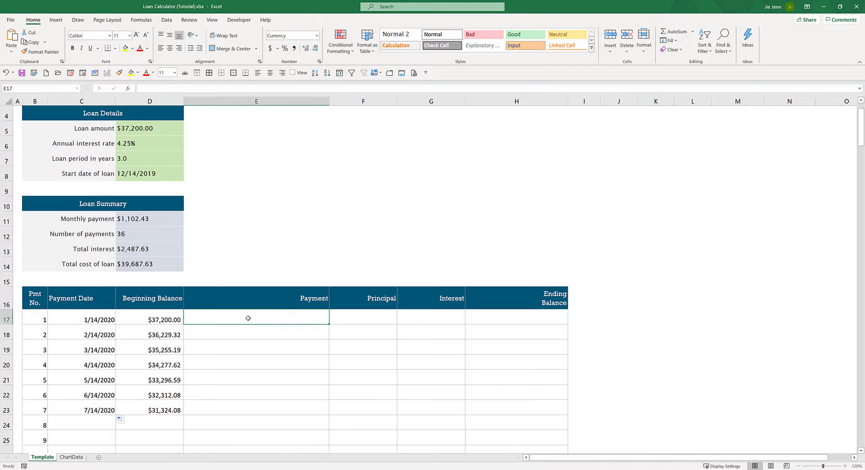
type("=")
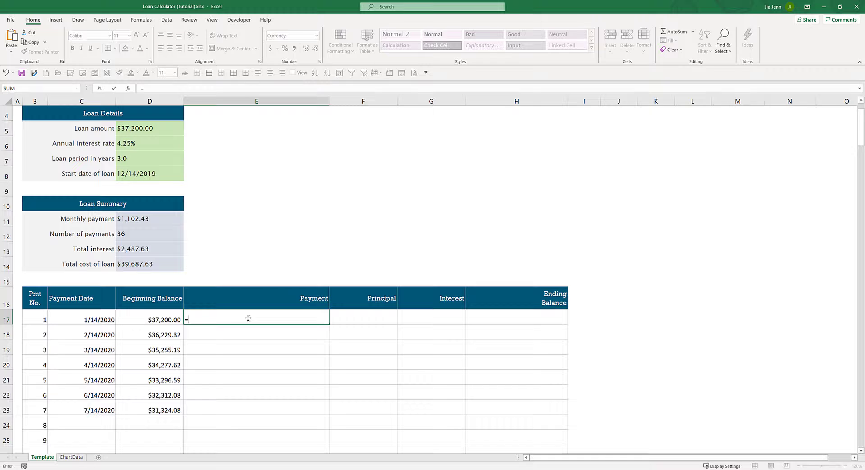
type("len(")
key("Left")
key("Left")
key("Left")
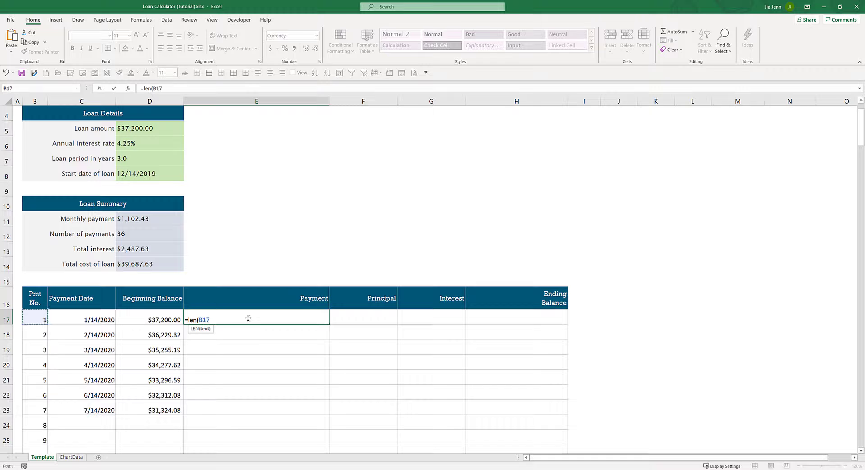
type(")")
type(">0,")
left_click(140, 217)
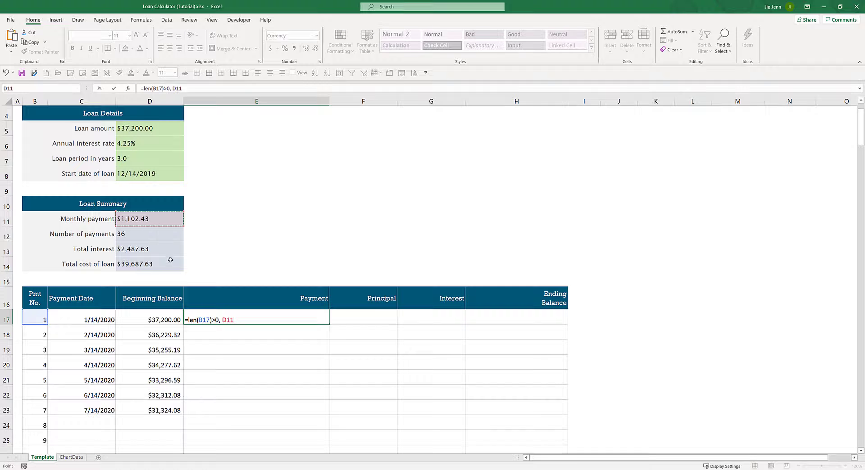
key("F4")
type(",\"\")")
key("Return")
key("Return")
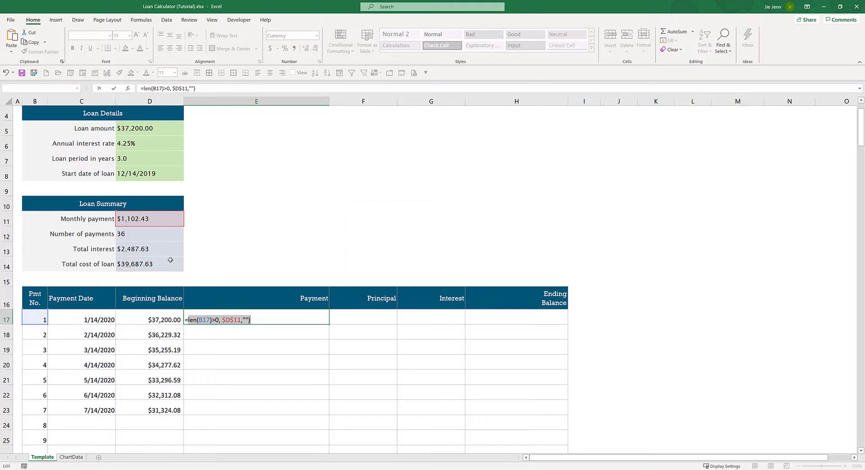
Step: Complete the E17 formula as =IF(LEN(B17)>0, $D$11,"") and fill it down to E23
key("Left")
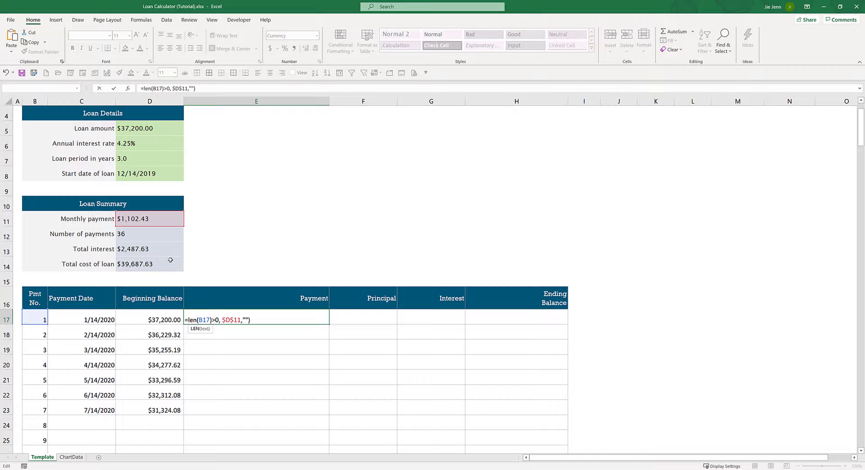
key("Right")
type("if")
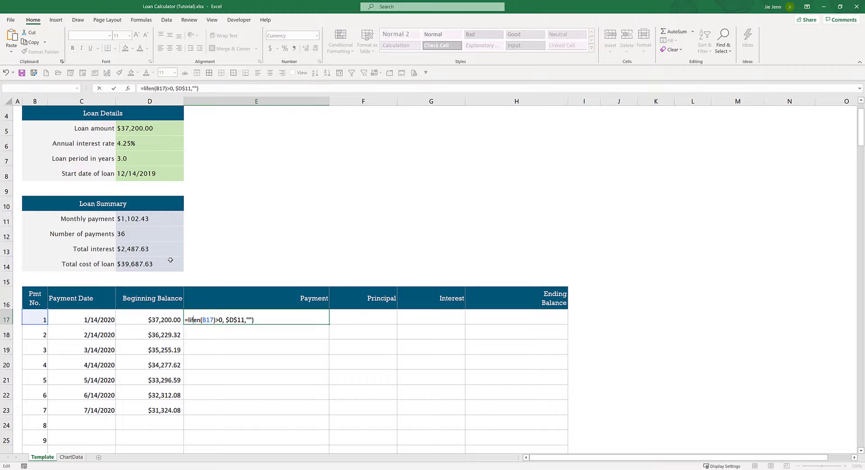
key("BackSpace")
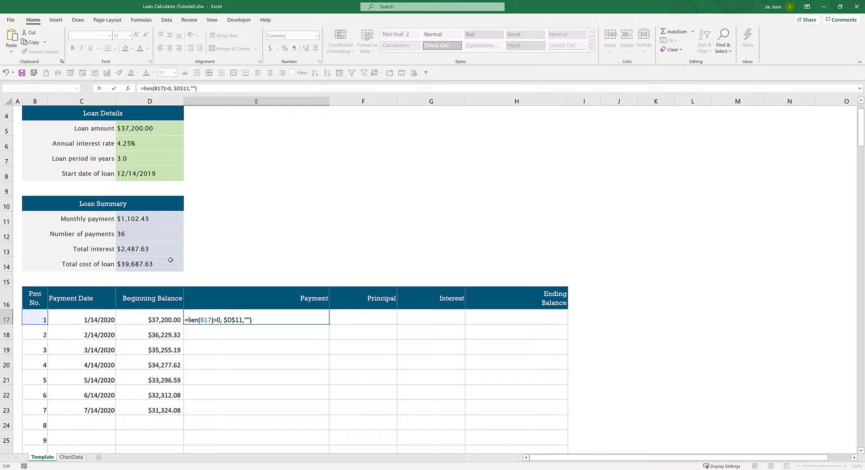
key("BackSpace")
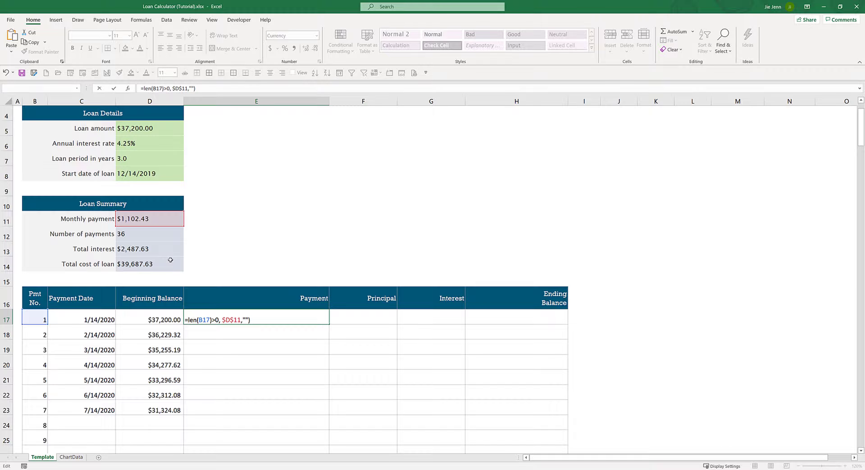
key("Left")
type("if(")
key("Return")
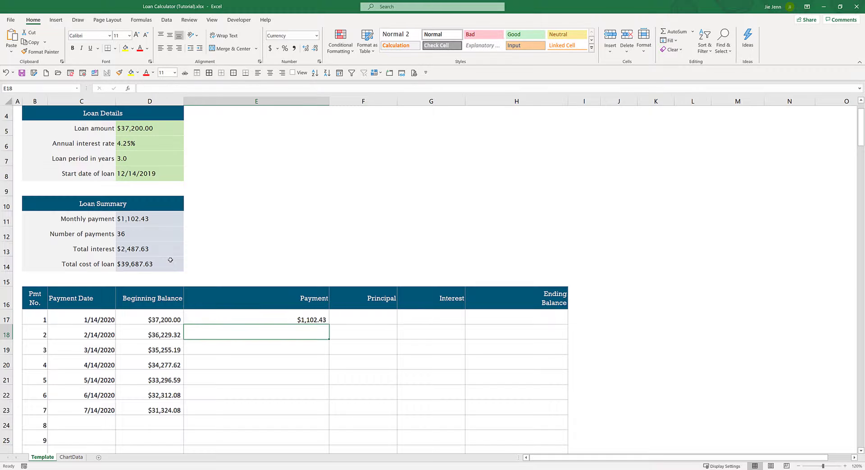
key("Up")
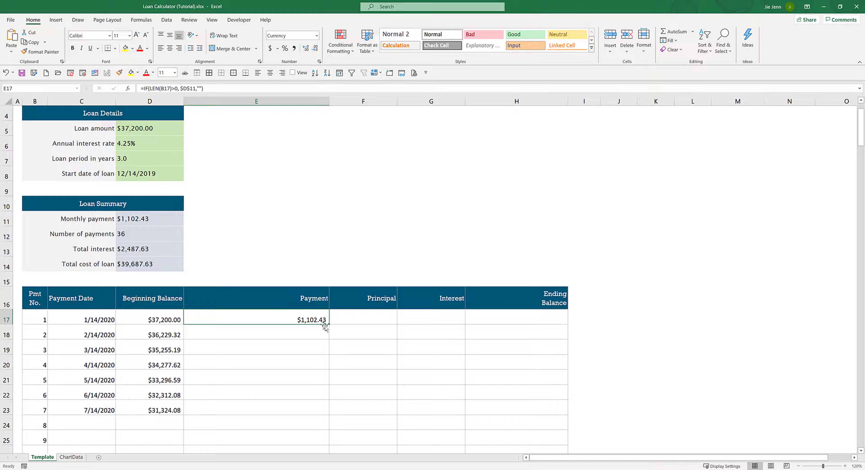
left_click_drag(329, 324, 328, 420)
Step: Set the loan period in years to 6 in the Loan Details block
left_click(130, 157)
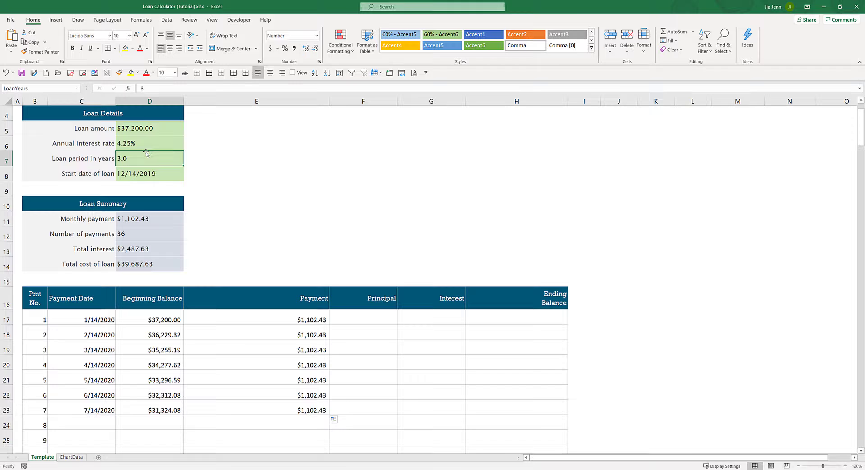
type("6")
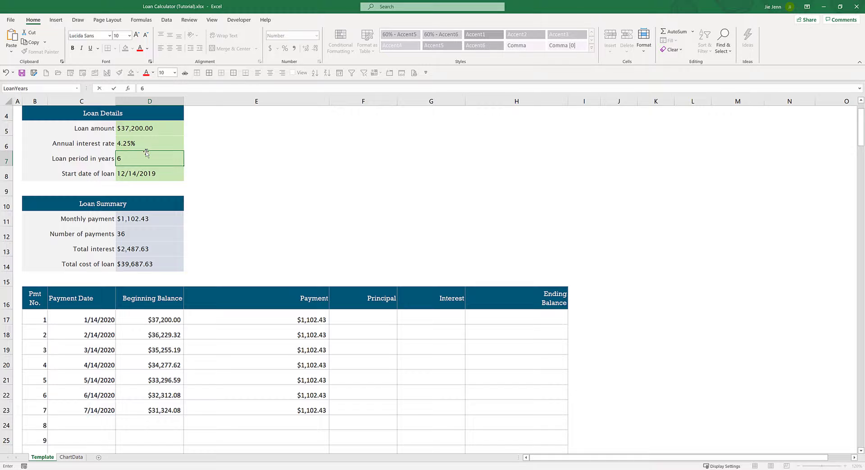
key("Return")
Step: Begin a PPMT formula in the first Principal cell, F17, with InterestRate/12 as the rate and B17 as the period
left_click(381, 315)
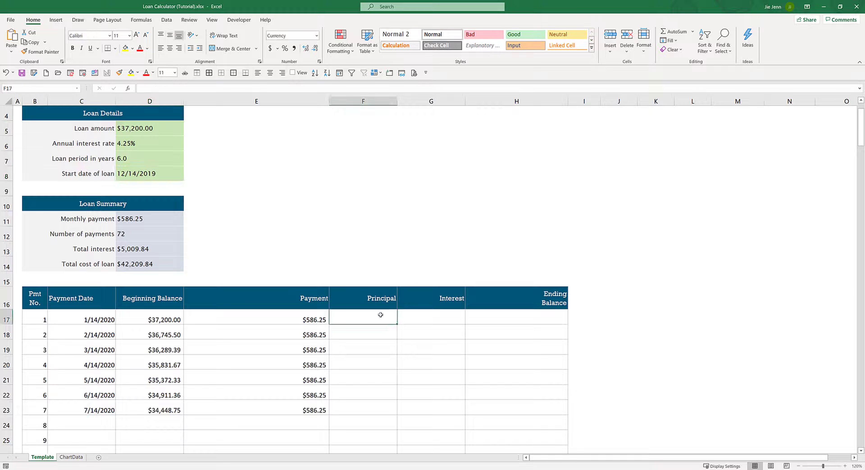
double_click(380, 315)
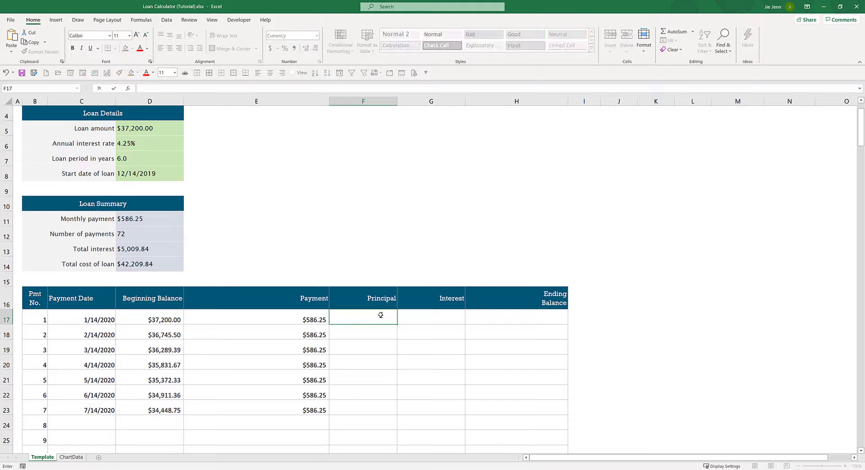
type("=p")
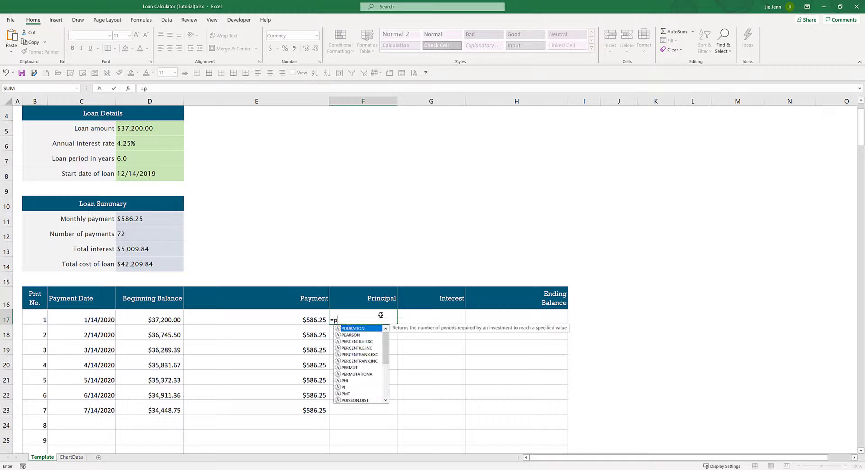
type("pmt")
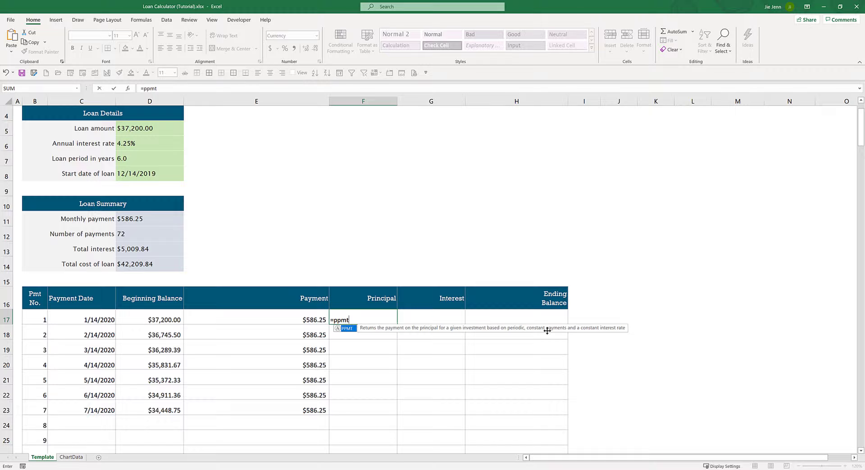
type("(")
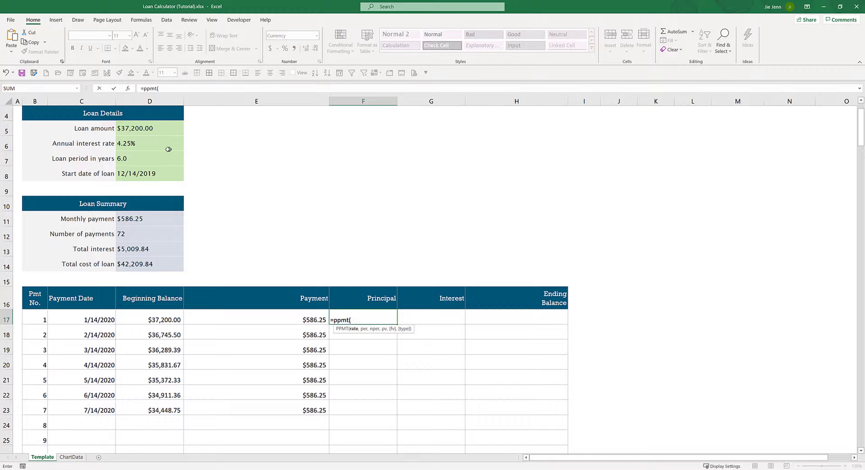
left_click(159, 148)
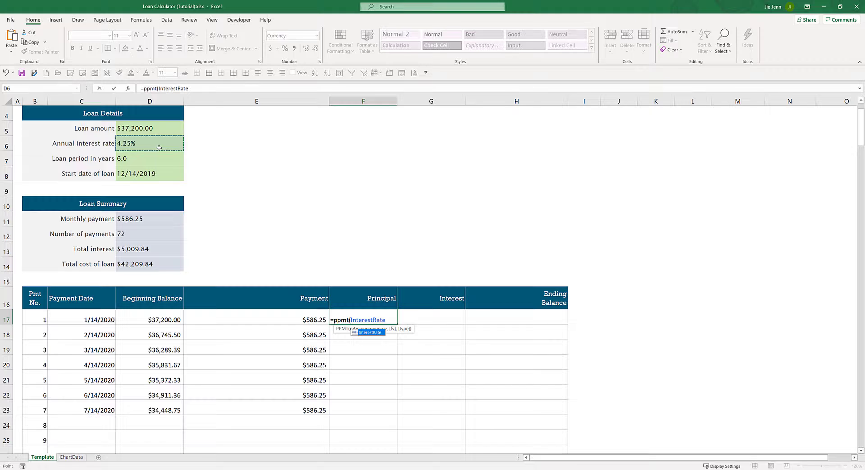
type("/12,")
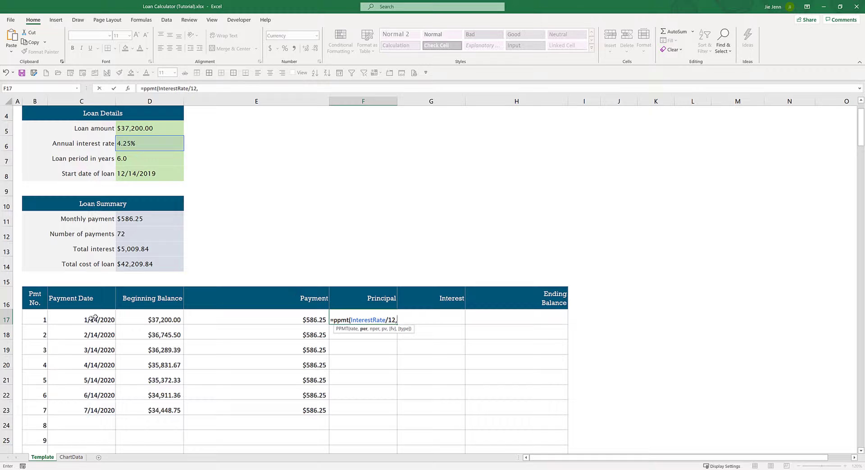
left_click(42, 319)
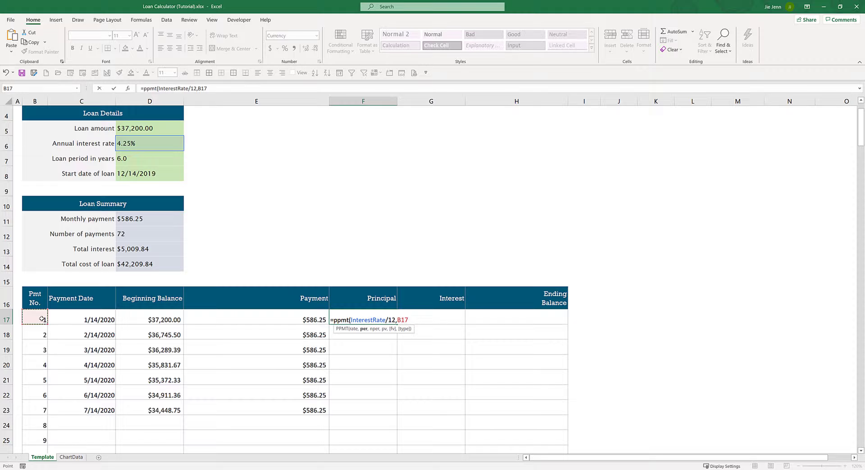
Step: Complete the PPMT formula in F17 with $D$12 as the number of periods and LoanAmount as the present value
type(",")
left_click(136, 231)
key("F4")
type(",")
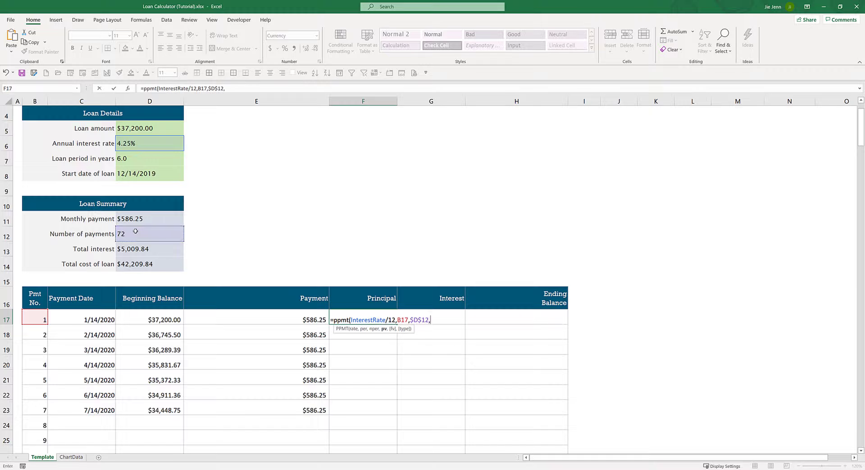
left_click(419, 321)
left_click(438, 321)
left_click(141, 127)
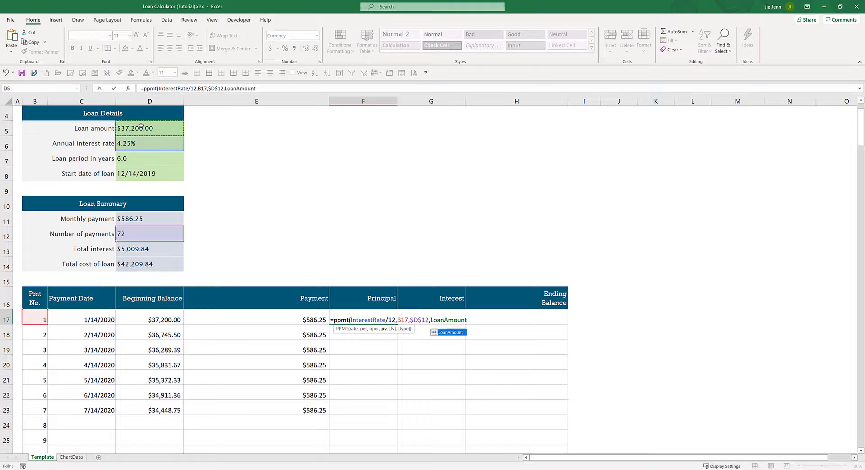
type(")")
key("Return")
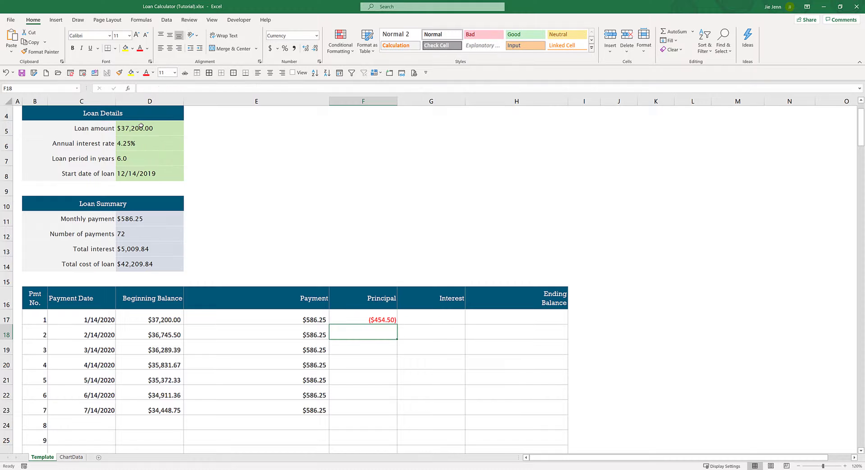
Step: Change F17 to =IFERROR(-PPMT(InterestRate/12,B17,$D$12,LoanAmount),"") and fill it down to F23
key("Up")
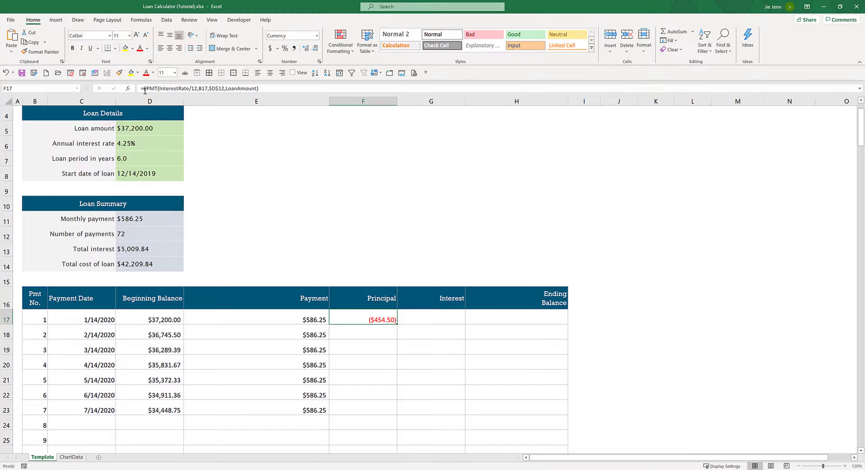
left_click(161, 94)
type("-")
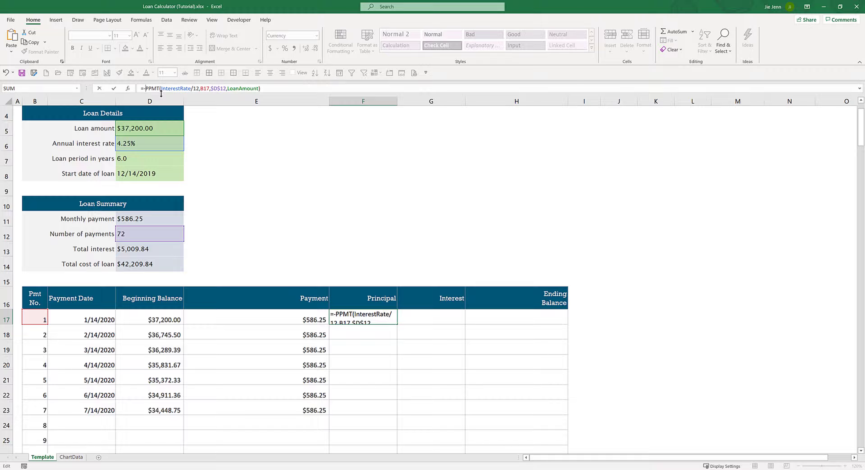
type("IFERROR(")
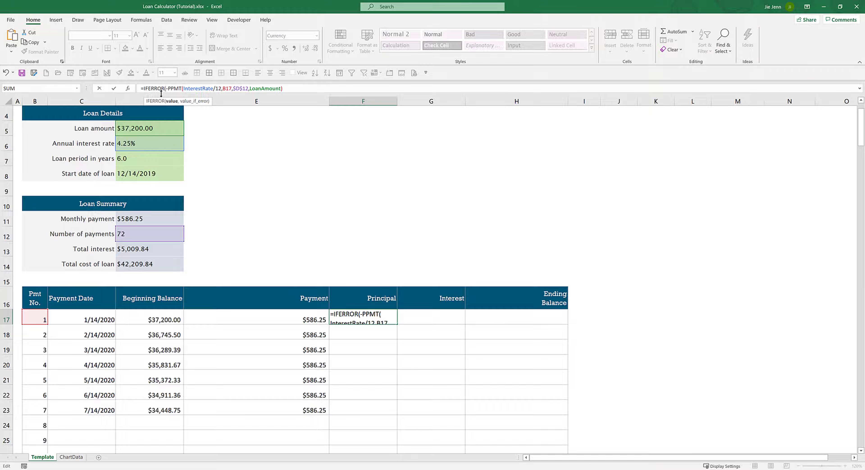
key("End")
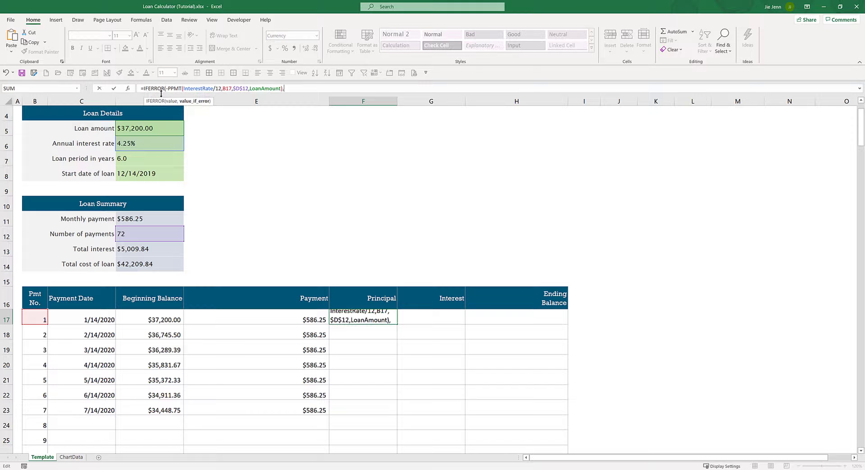
type(",0)")
key("Return")
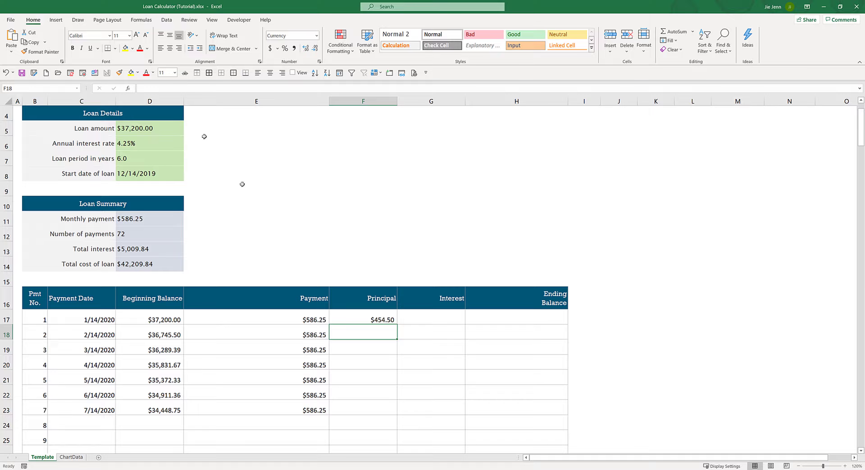
left_click_drag(384, 321, 378, 410)
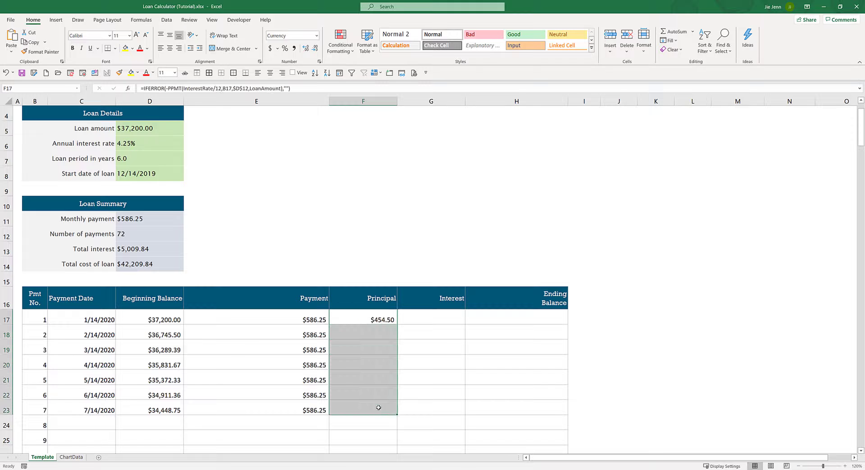
key("ctrl+d")
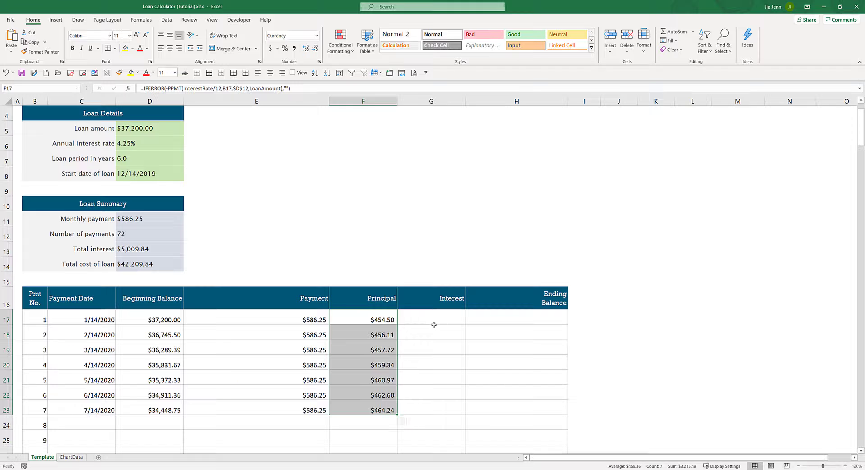
Step: Begin an IPMT formula in the first Interest cell, G17, with InterestRate/12 as the rate and B17 as the period
left_click(444, 314)
type("=")
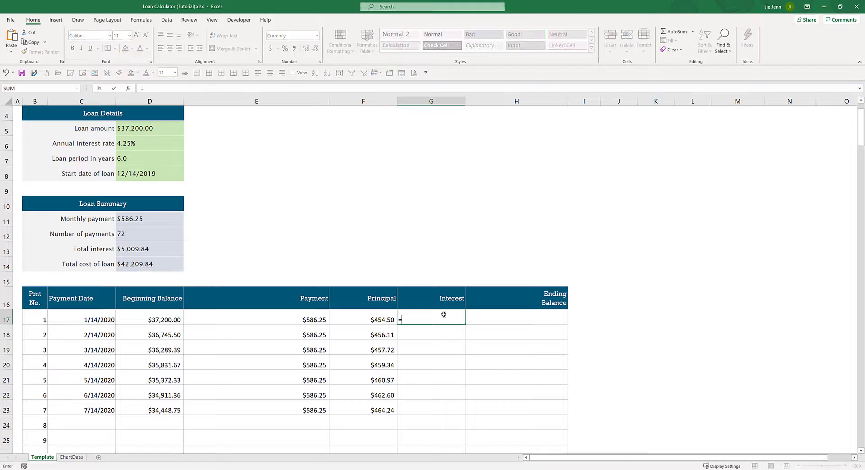
key("BackSpace")
type("=ipmt")
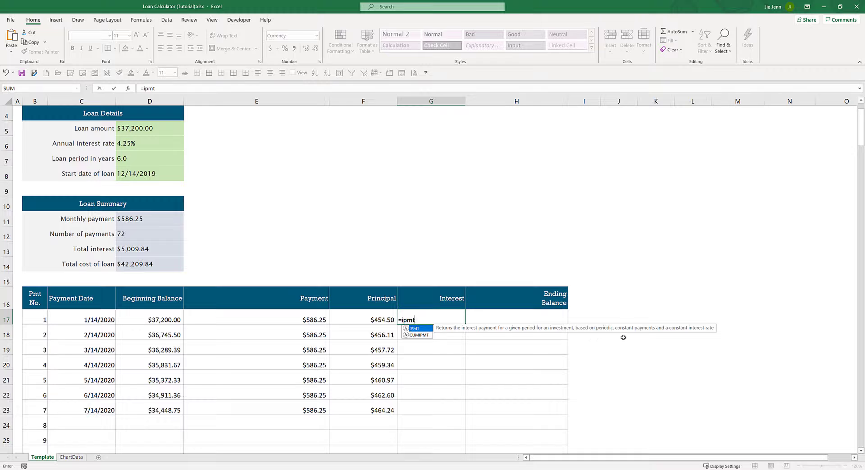
type("(")
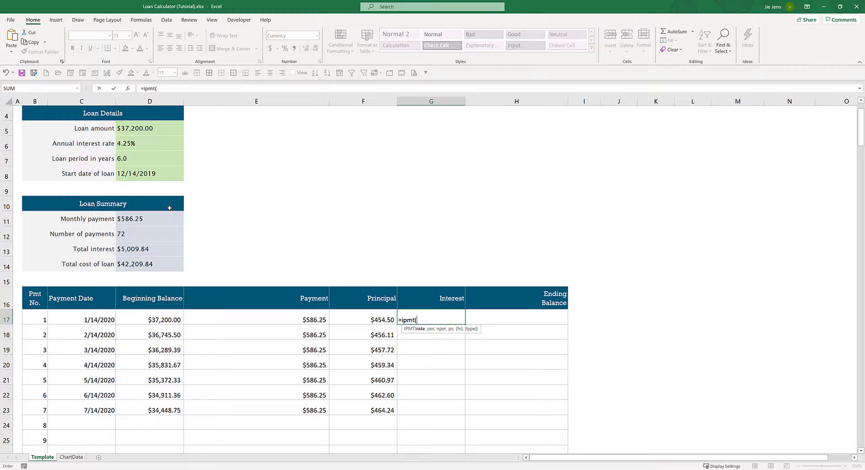
left_click(139, 150)
type("/12,")
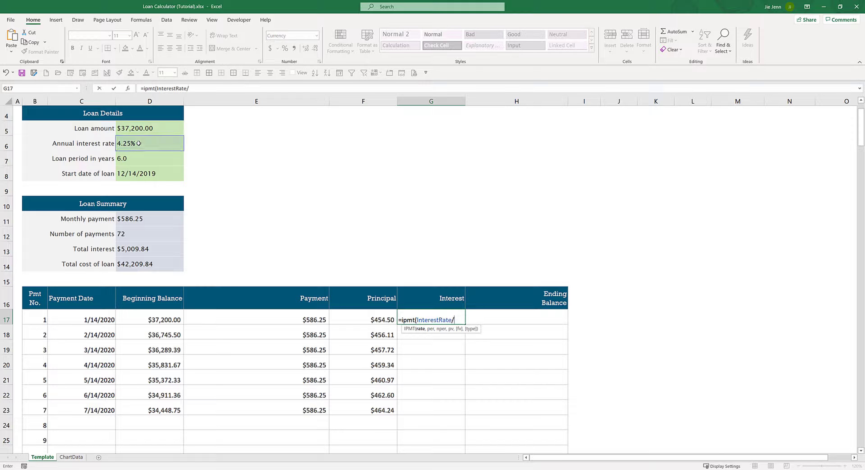
left_click(39, 318)
type(",")
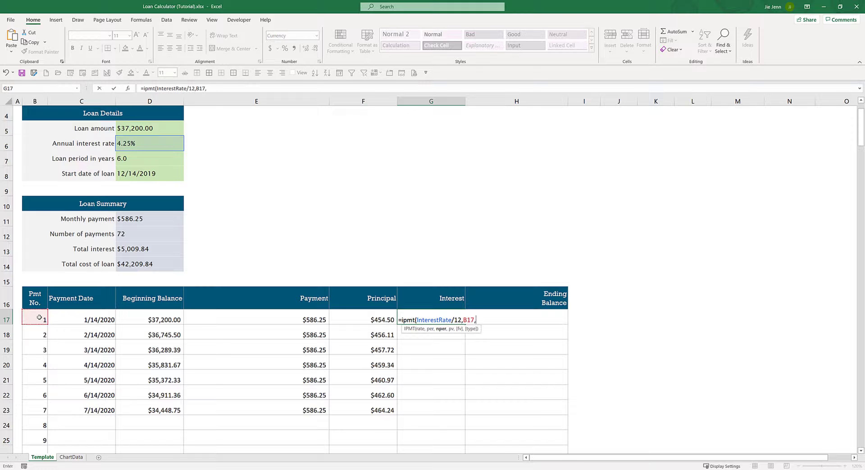
Step: Complete the IPMT formula in G17 with $D$12 as the number of periods and LoanAmount as the present value
left_click(160, 234)
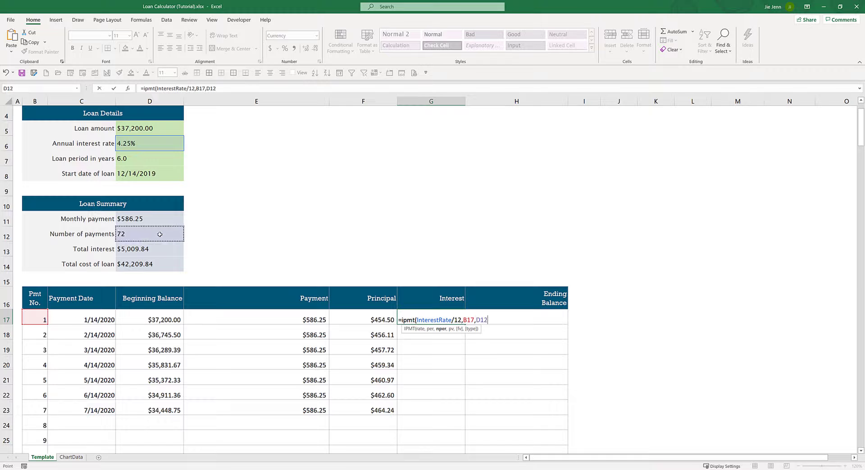
key("F4")
type(",")
left_click(153, 128)
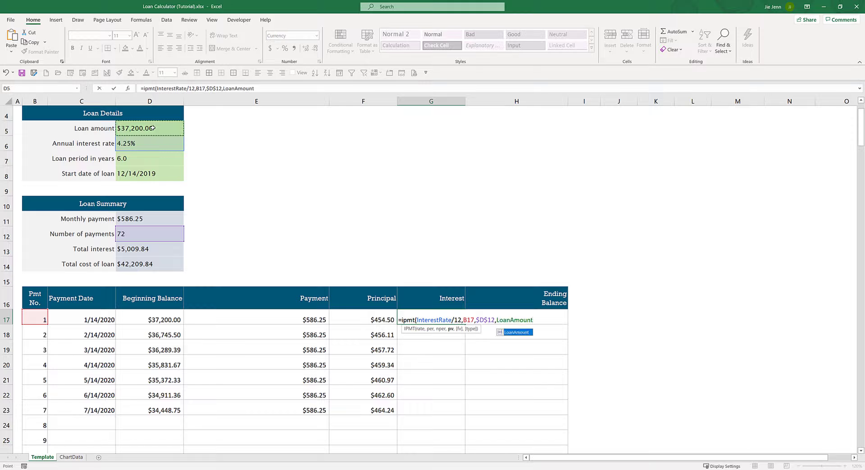
key("Return")
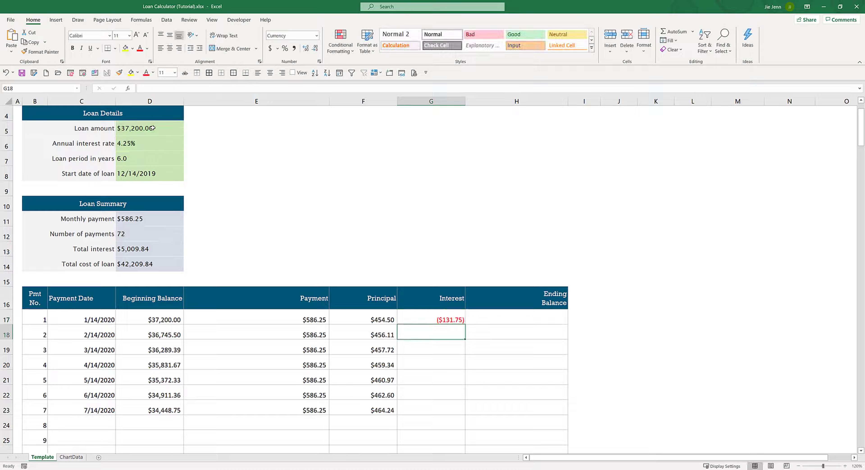
Step: Negate the G17 formula to =-IPMT(InterestRate/12,B17,$D$12,LoanAmount) and fill it down to G23
key("Up")
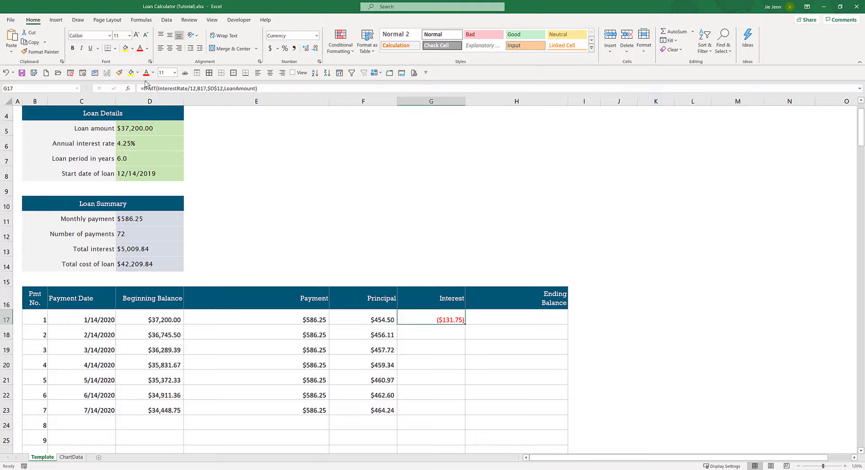
left_click(143, 88)
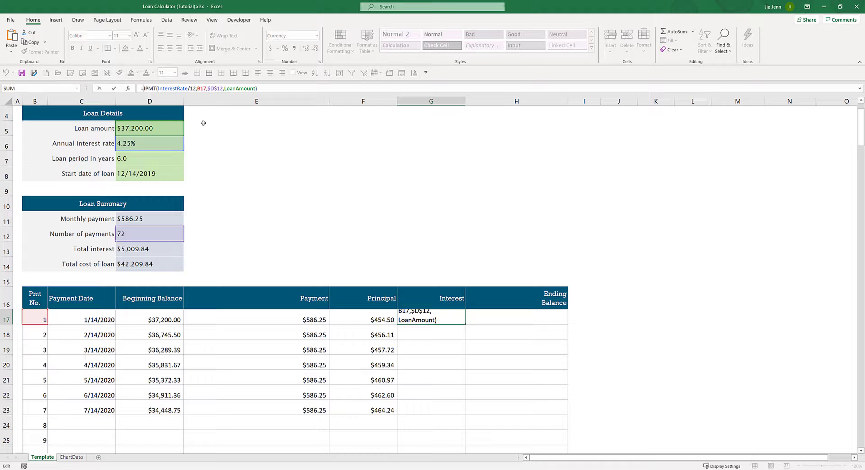
type("-")
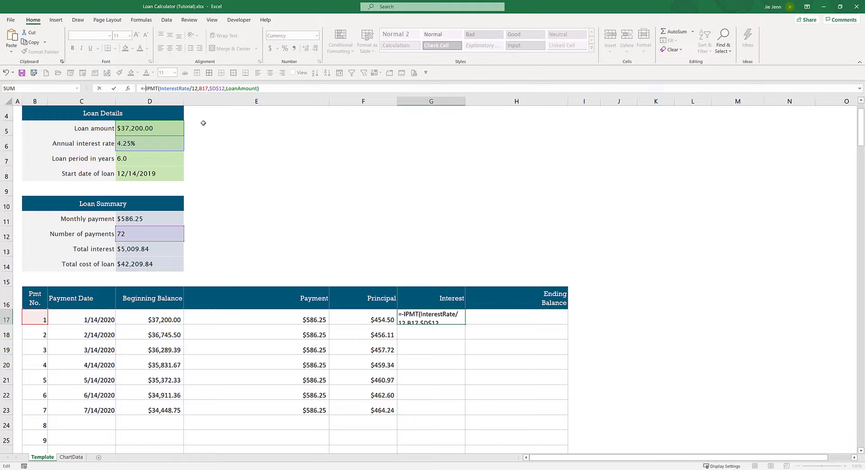
key("Return")
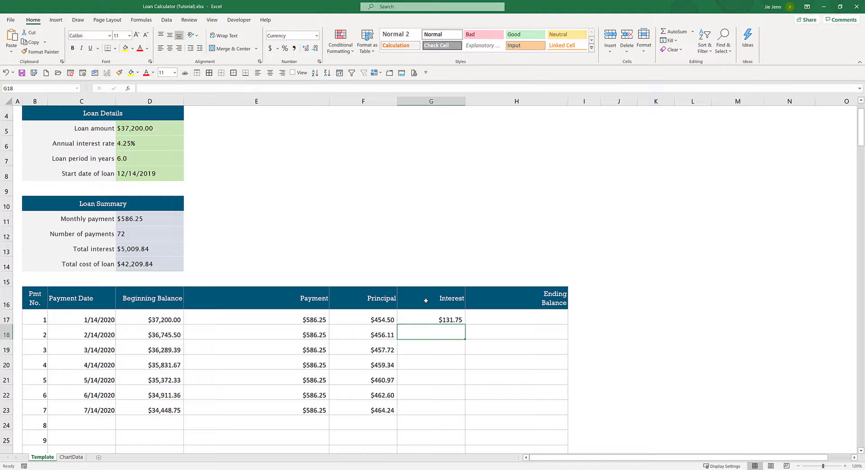
left_click(437, 315)
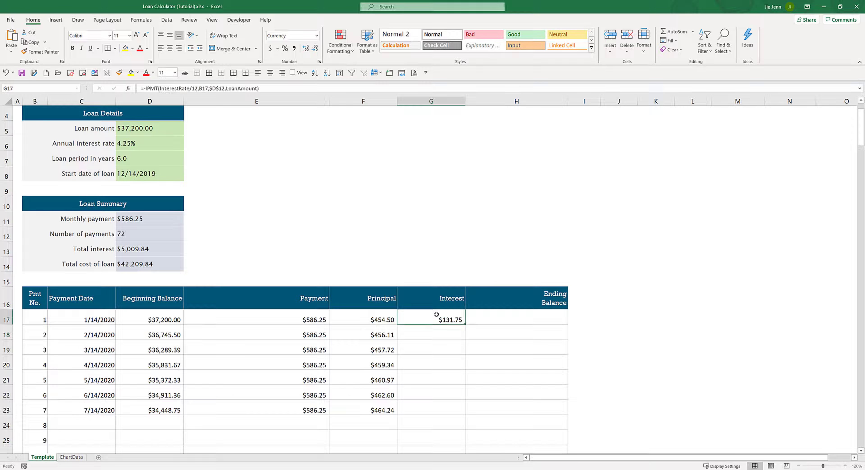
left_click_drag(463, 324, 450, 412)
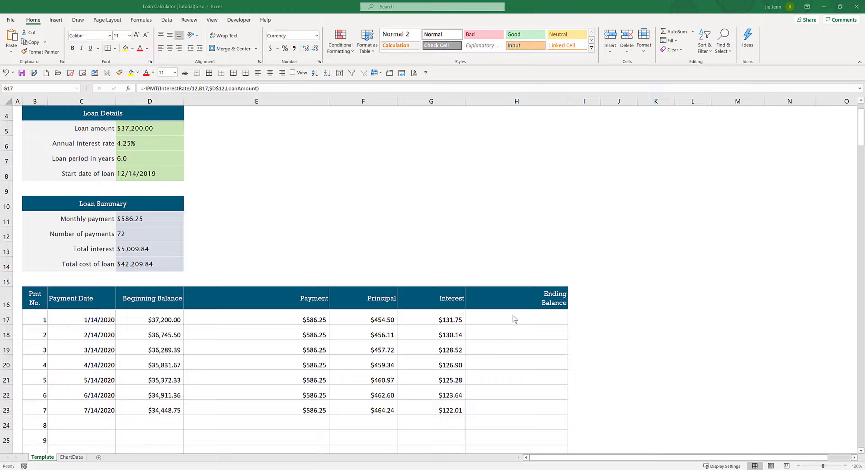
Step: Enter the formula =D17-F17 in the first Ending Balance cell, H17
left_click(524, 315)
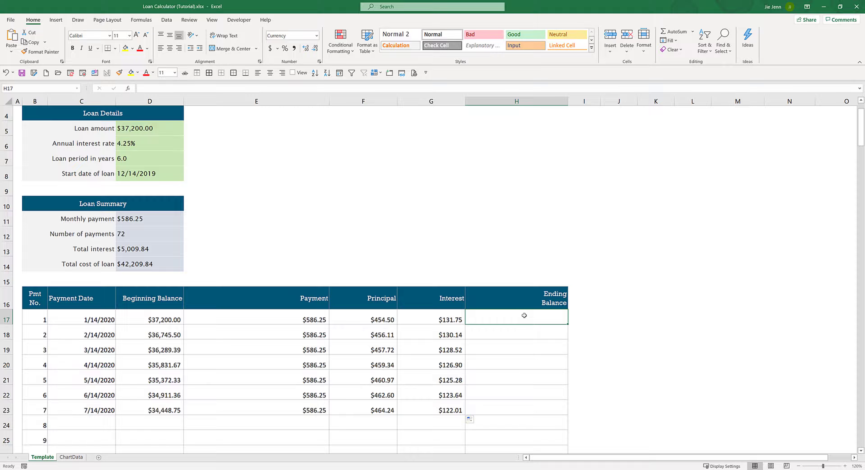
type("=")
key("Left")
key("Left")
key("Left")
key("Left")
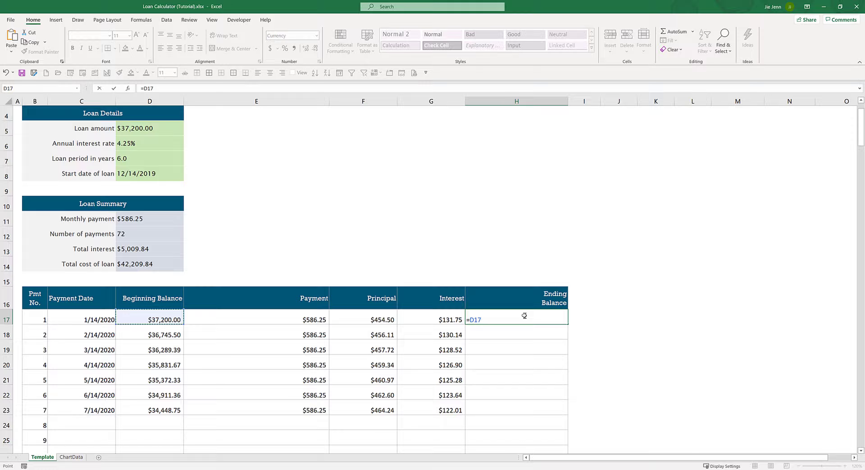
type("-")
key("Left")
key("Left")
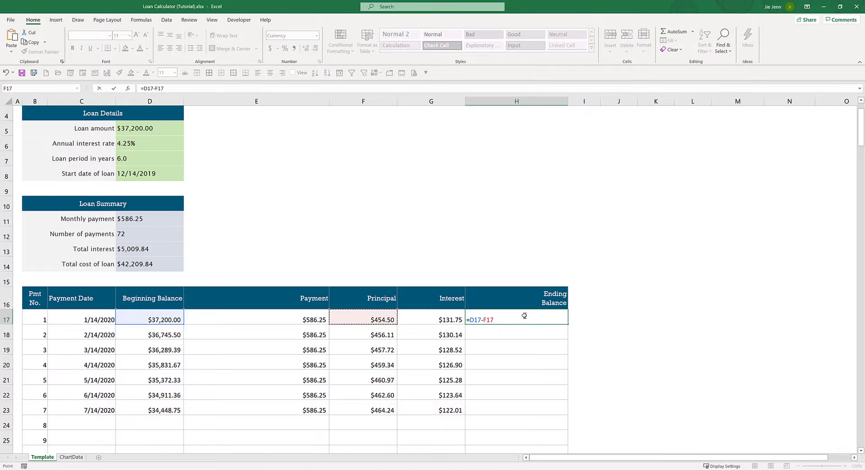
key("Return")
key("Up")
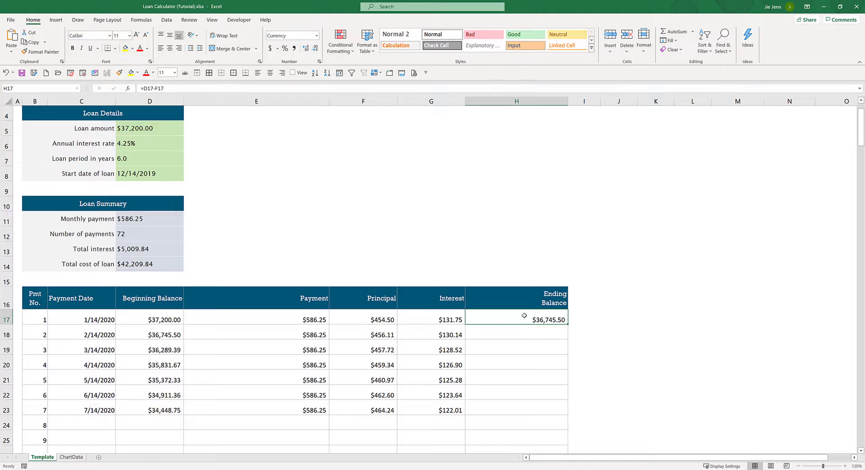
Step: Wrap the H17 formula as =IFERROR(D17-F17,"") and fill it down to H23
left_click(144, 89)
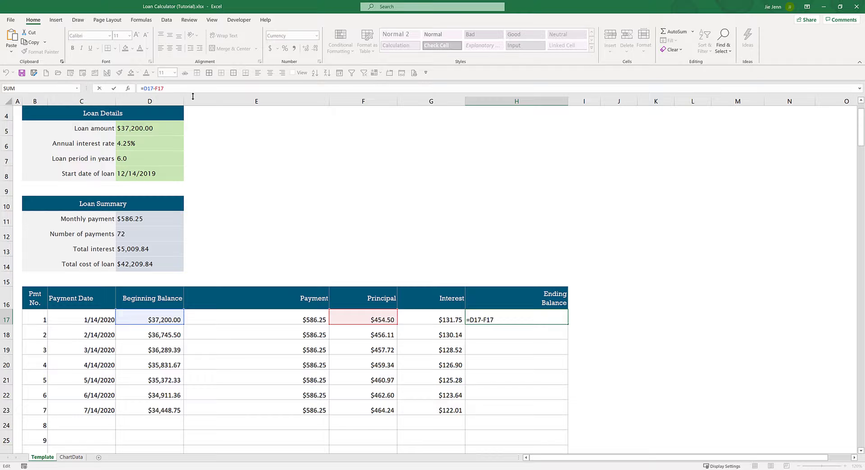
type("IFERROR(")
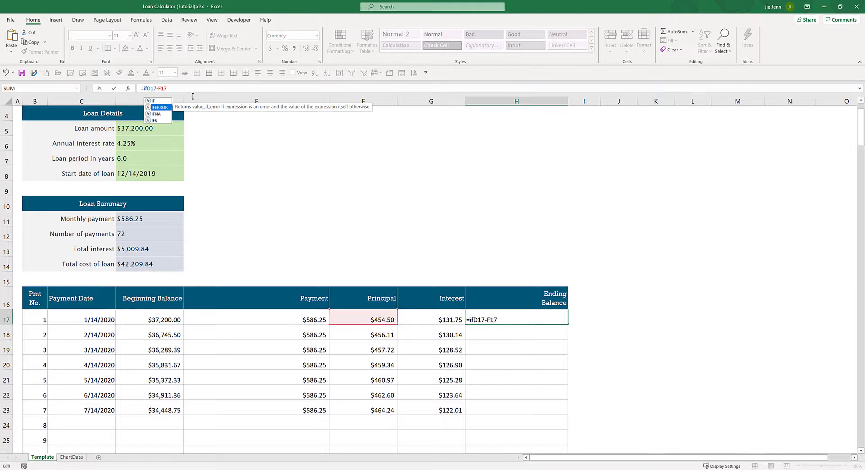
key("End")
type(",\"\")")
key("Return")
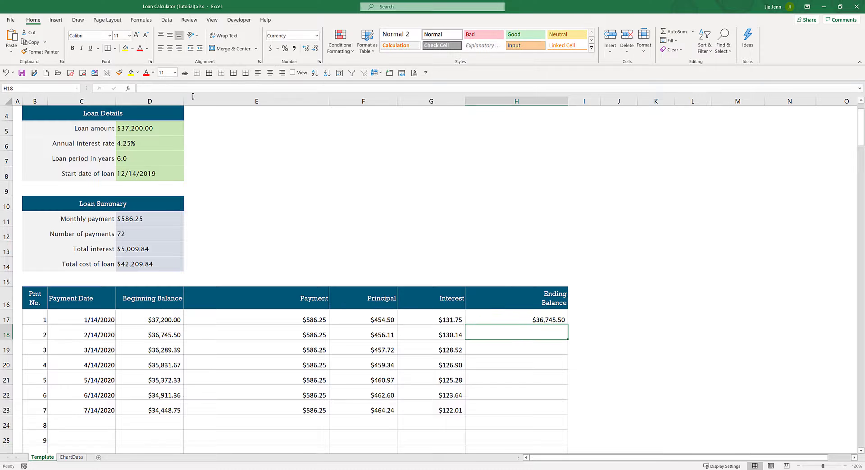
key("alt")
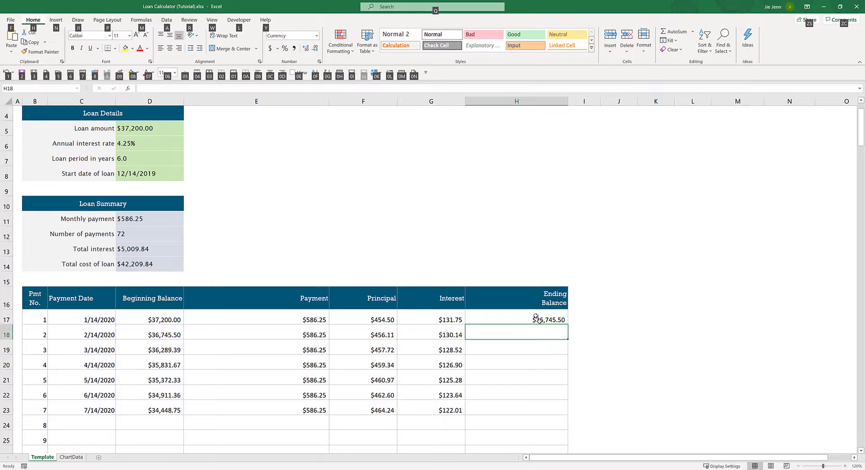
left_click(557, 321)
left_click_drag(569, 324, 559, 413)
left_click(312, 373)
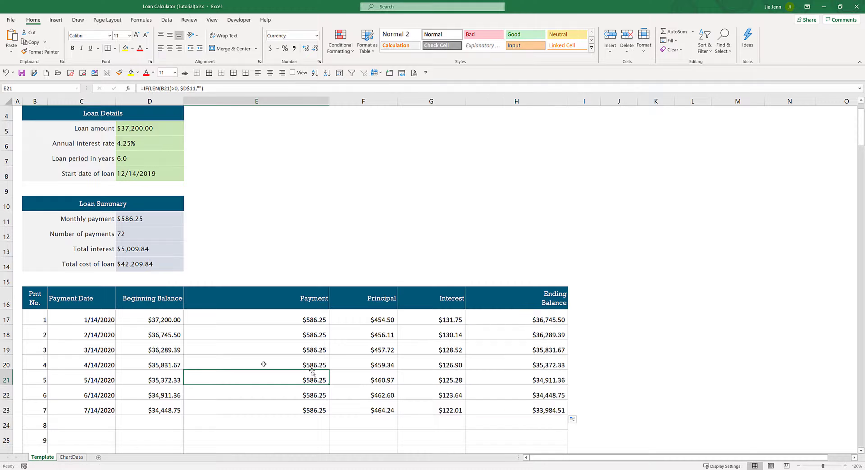
Step: Fill the first payment row, B17:H17, down the schedule to row 198 and review the filled rows
left_click_drag(101, 321, 564, 320)
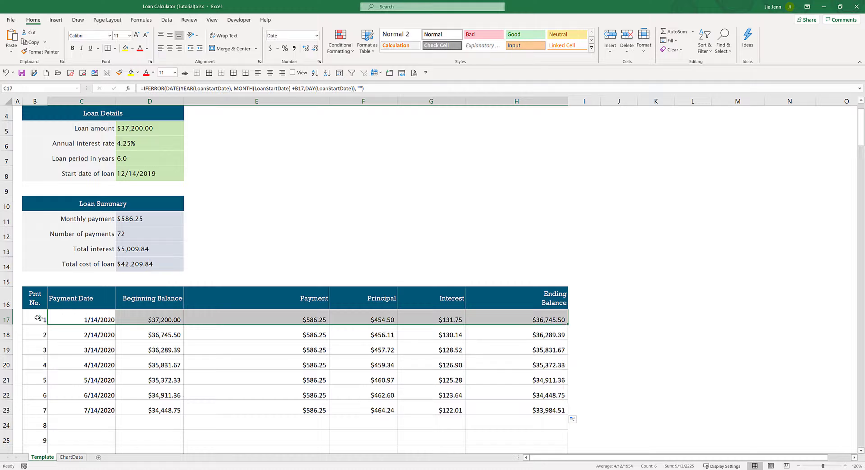
left_click_drag(45, 320, 560, 321)
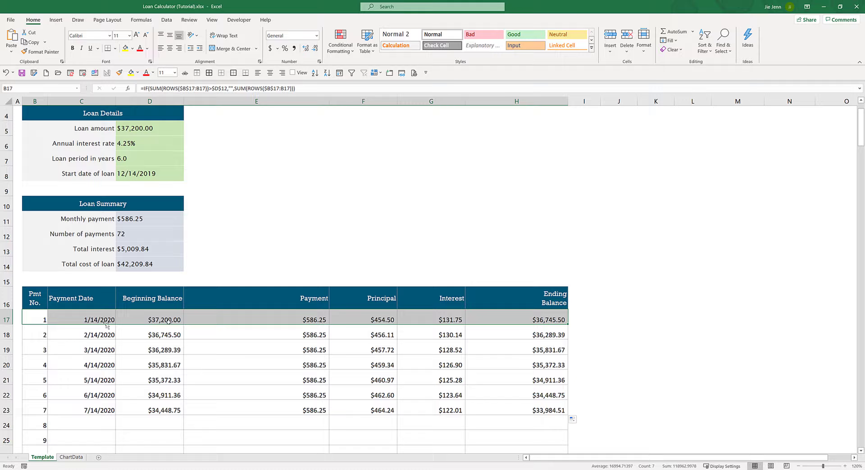
mouse_move(568, 326)
left_mouse_down()
mouse_move(567, 448)
mouse_move(541, 379)
mouse_move(544, 448)
mouse_move(560, 306)
mouse_move(565, 312)
left_mouse_up()
scroll(235, 275, "up", 9)
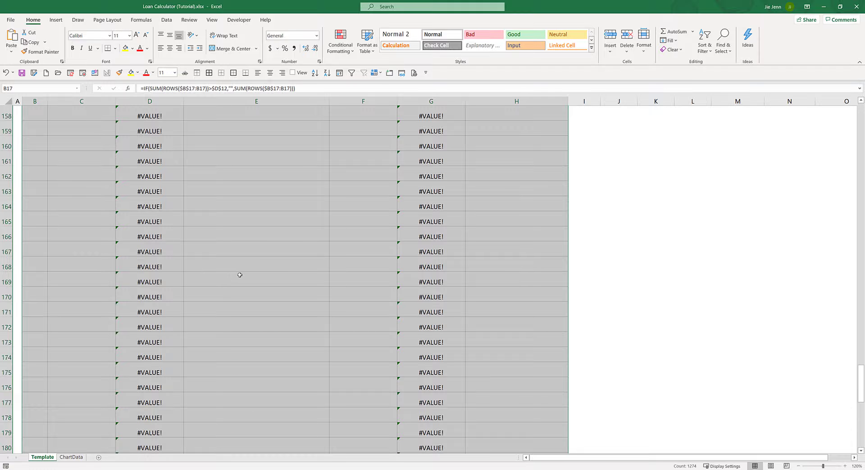
scroll(240, 275, "up", 12)
scroll(734, 308, "up", 16)
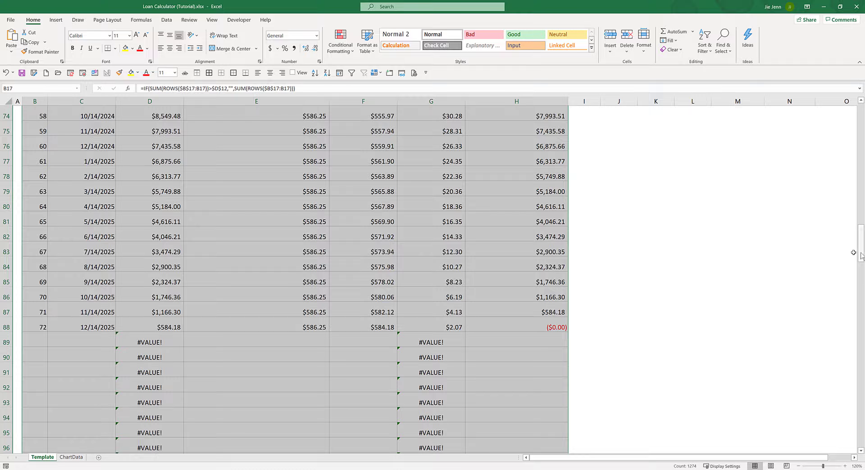
left_click_drag(862, 255, 862, 134)
Step: Move the minus sign inside IFERROR in D17, giving =IFERROR(-FV(InterestRate/12,B17-1,-$D$11,LoanAmount),"")
left_click(162, 262)
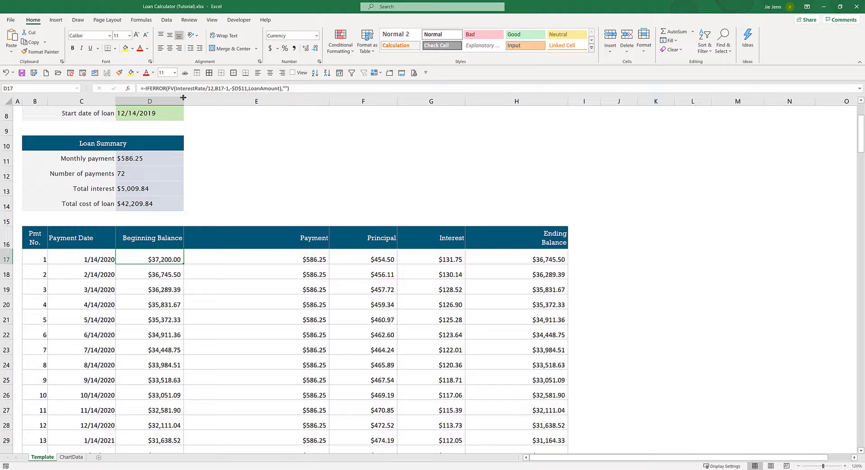
left_click(145, 89)
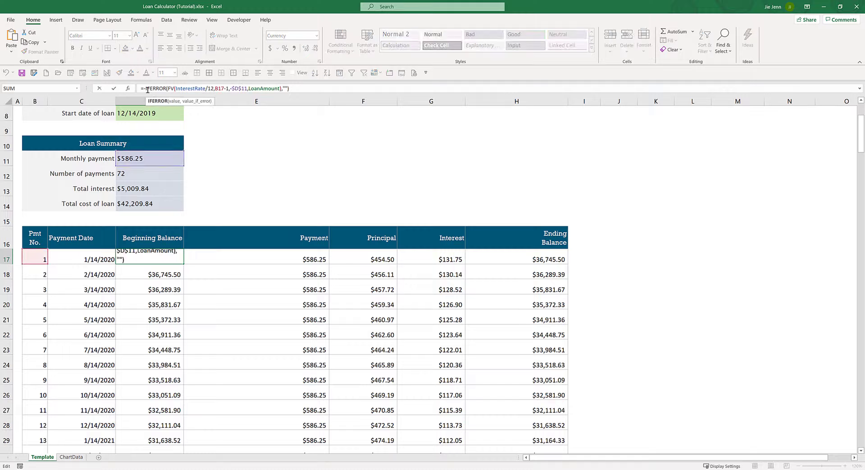
key("BackSpace")
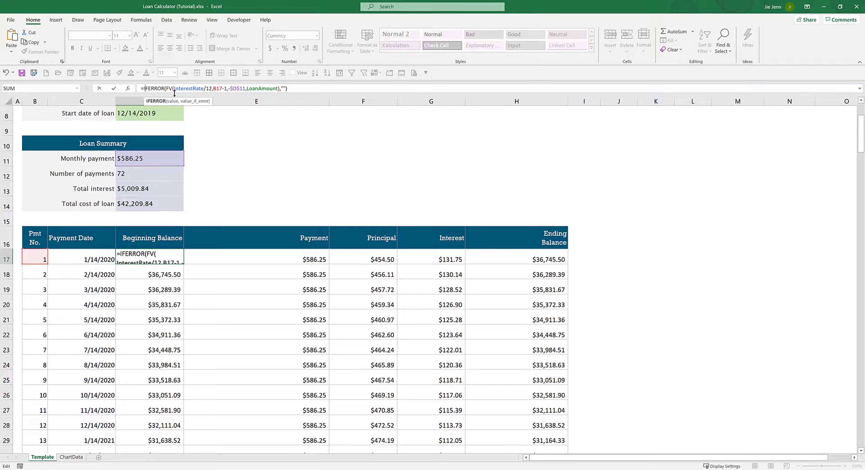
key("Right")
key("Right")
key("Right")
key("Right")
key("Right")
key("Right")
key("Return")
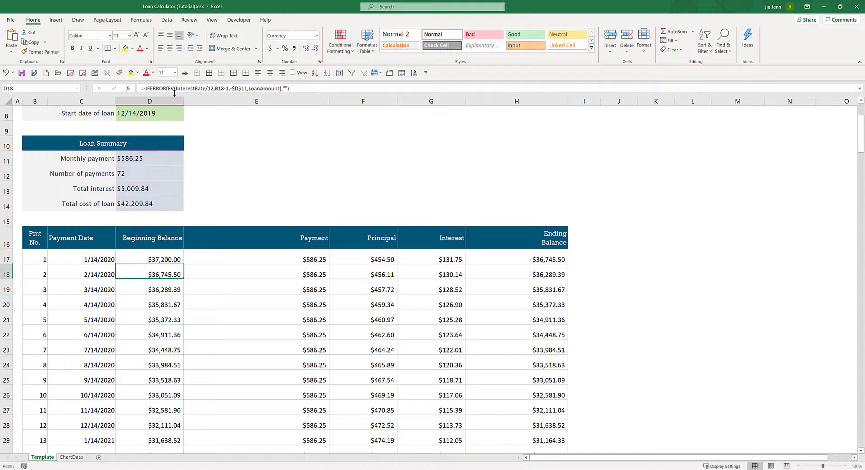
Step: Wrap the Interest formula in G17 as =IFERROR(-IPMT(InterestRate/12,B17,$D$12,LoanAmount),"")
left_click(256, 259)
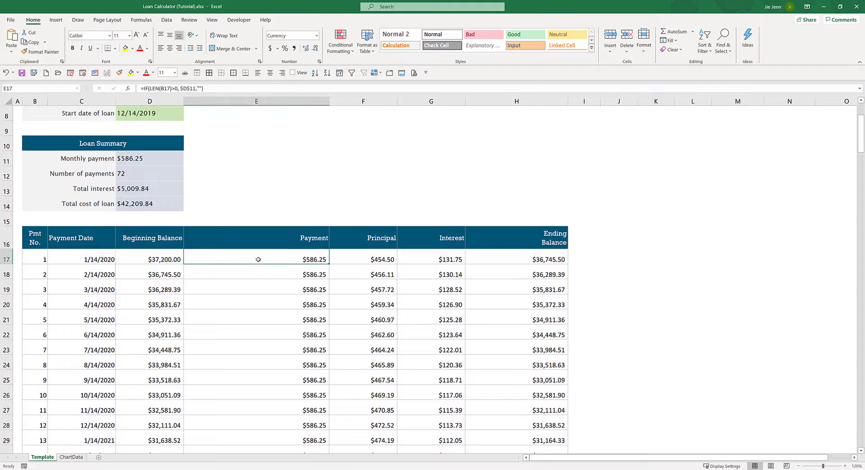
left_click(369, 262)
scroll(394, 342, "down", 20)
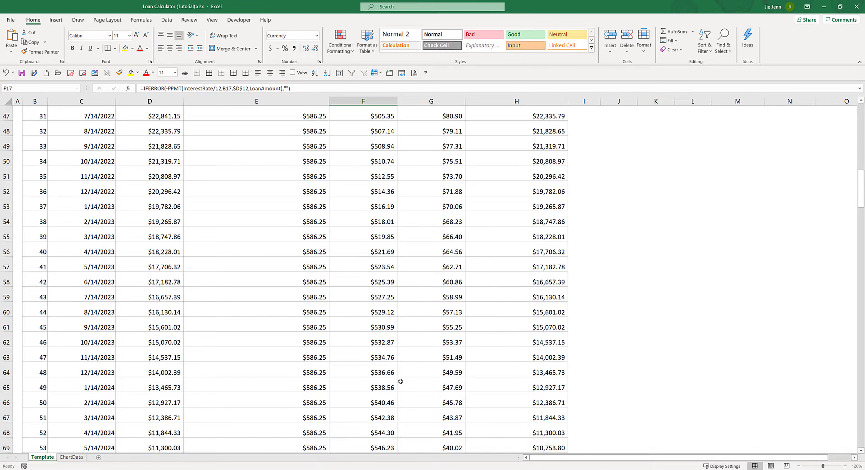
scroll(399, 379, "up", 20)
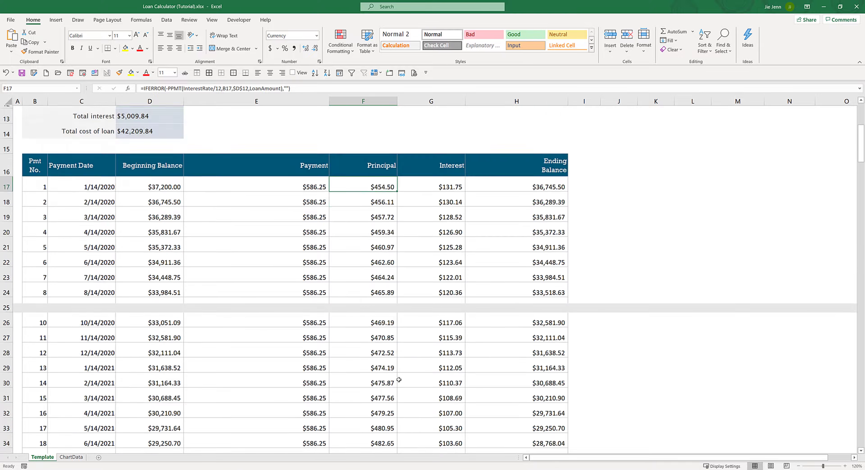
left_click(442, 387)
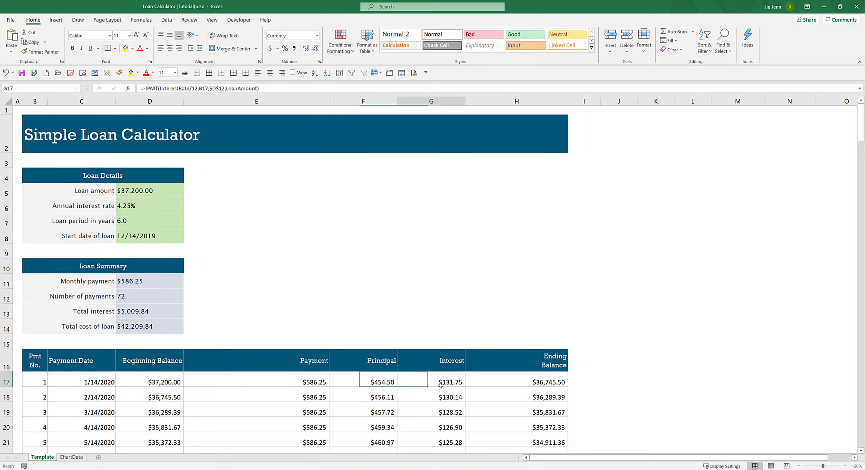
left_click(149, 88)
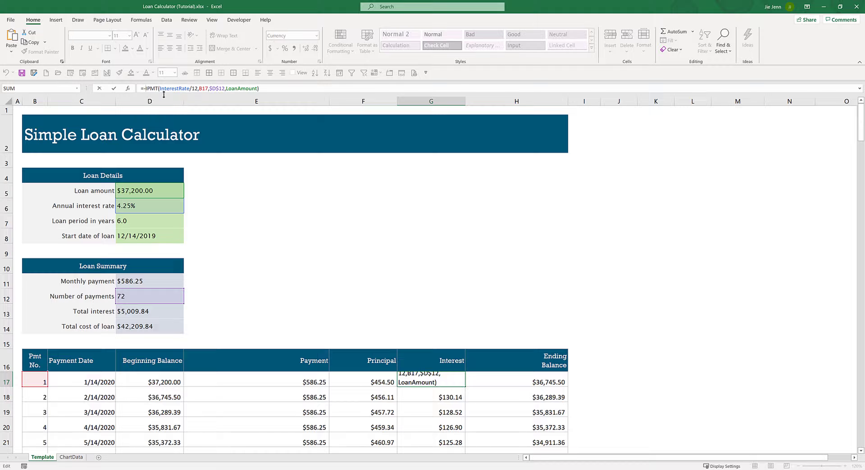
type("if")
key("Down")
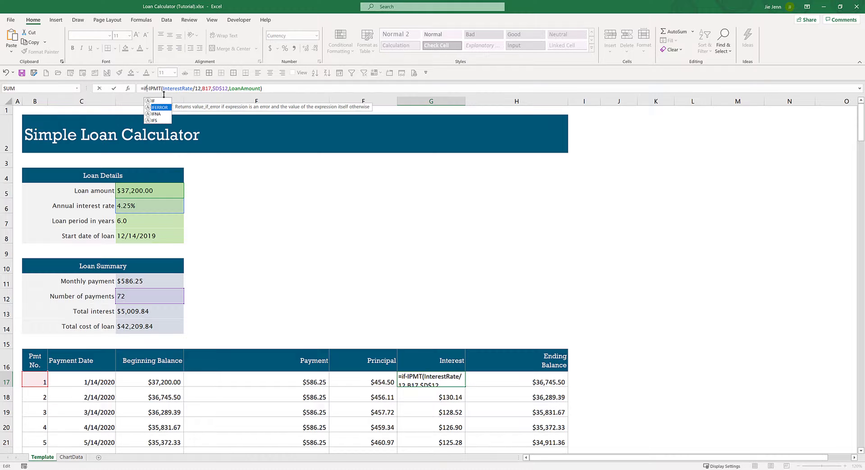
key("Tab")
key("End")
type(",\"\")")
key("Return")
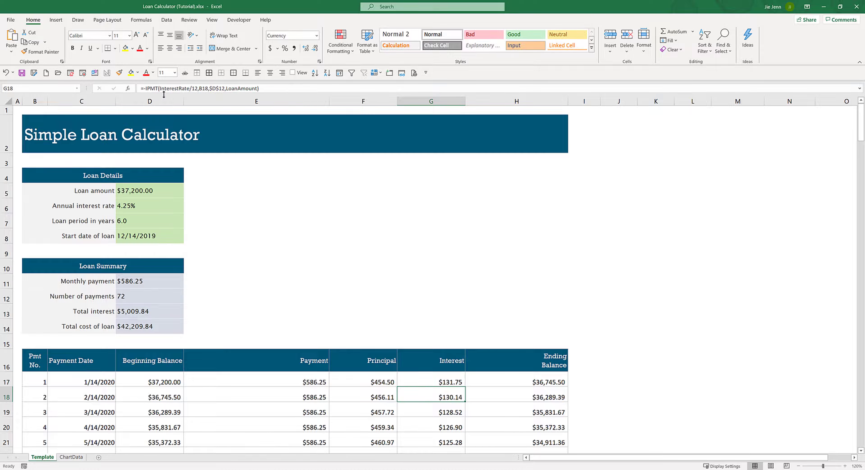
Step: Refill the schedule from B17:H17 down to row 198 with the corrected Beginning Balance and Interest formulas
scroll(206, 233, "down", 4)
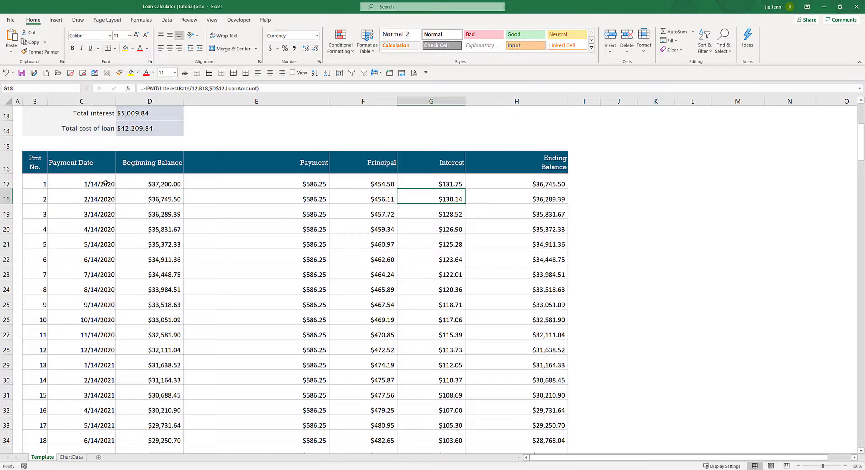
left_click_drag(106, 182, 143, 183)
left_click_drag(37, 179, 529, 406)
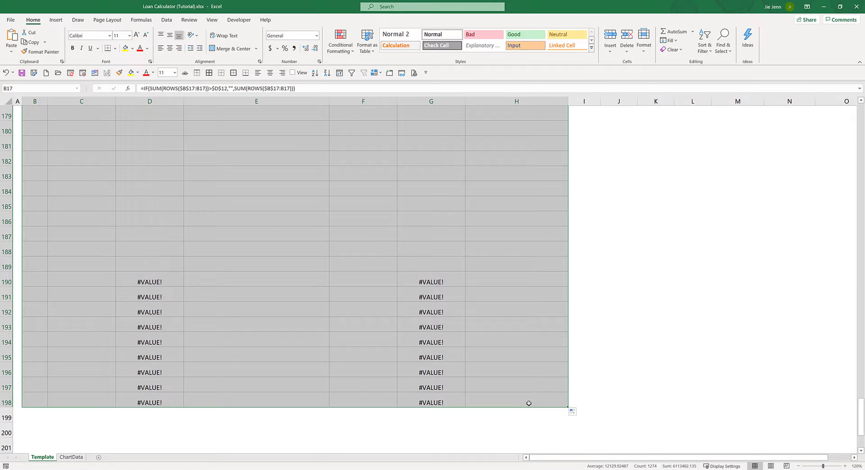
scroll(482, 359, "up", 16)
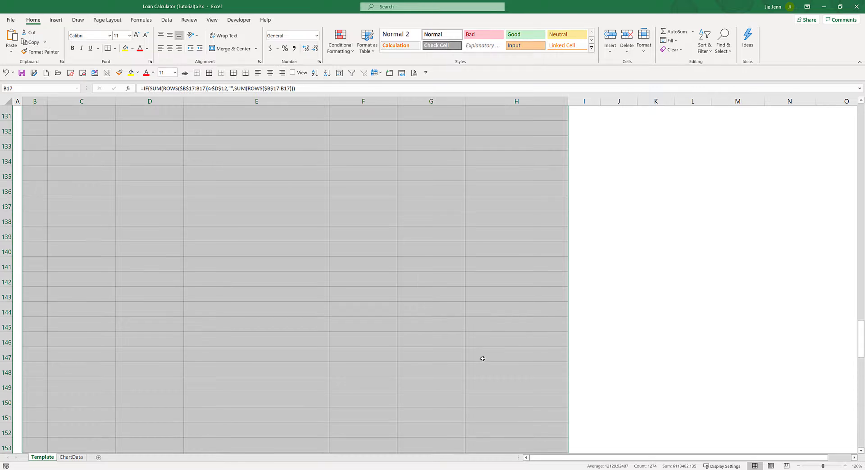
scroll(482, 359, "up", 17)
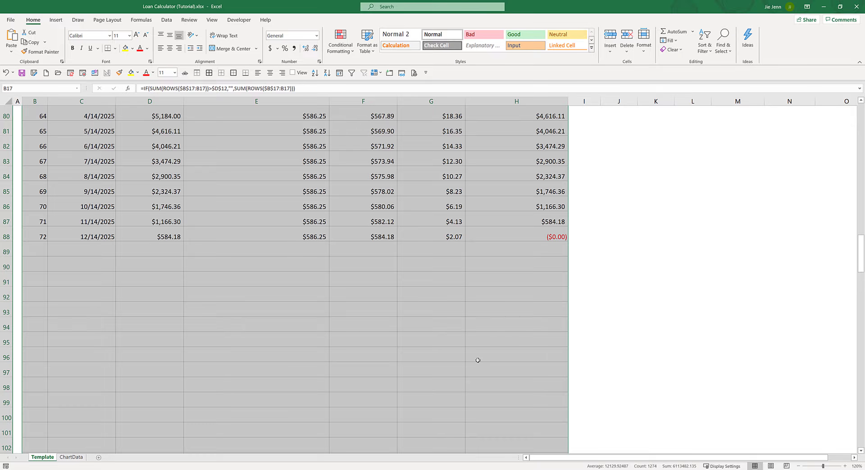
scroll(478, 360, "up", 4)
scroll(478, 361, "down", 2)
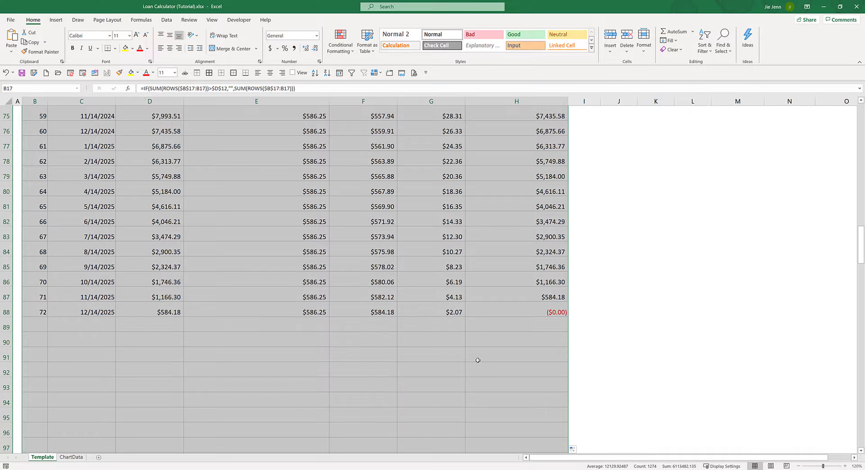
Step: Examine the schedule's final payment row, its first row and the Number of payments formula in D12
left_click(467, 307)
scroll(149, 321, "up", 1)
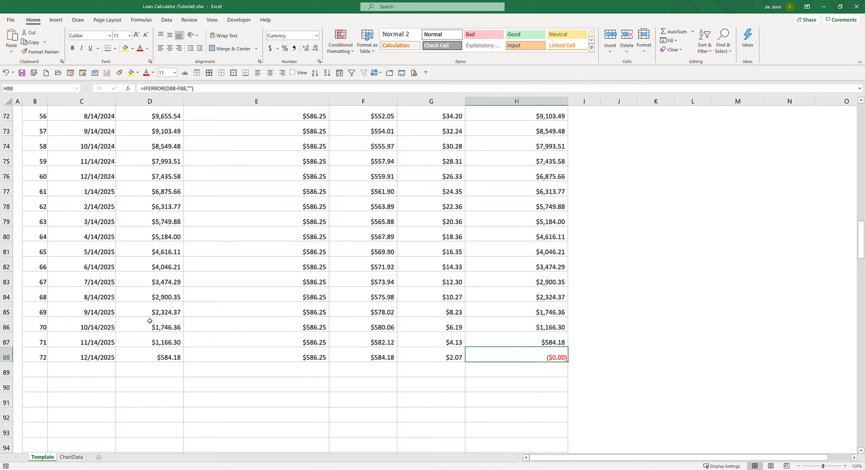
left_click_drag(25, 357, 481, 342)
scroll(481, 342, "up", 4)
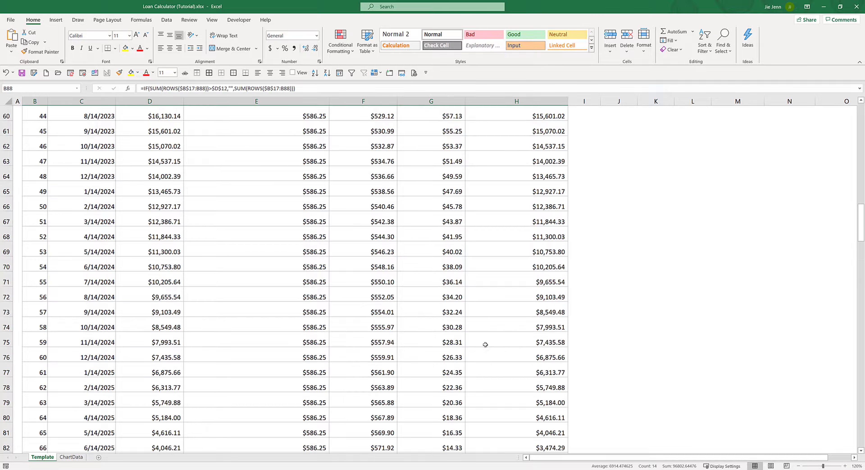
scroll(240, 255, "up", 17)
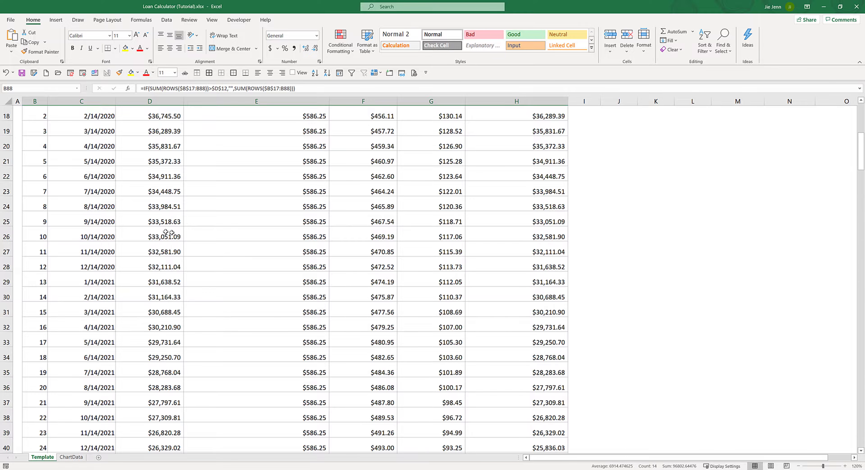
scroll(125, 219, "up", 1)
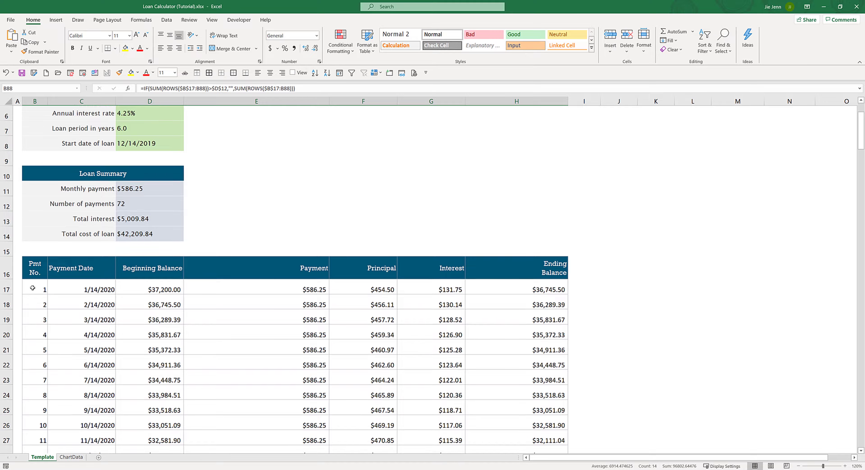
left_click_drag(32, 288, 550, 289)
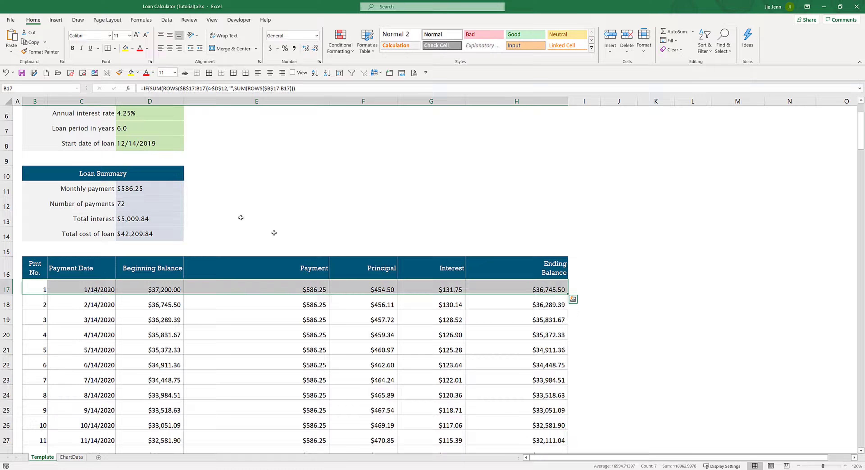
left_click(157, 206)
scroll(175, 295, "down", 11)
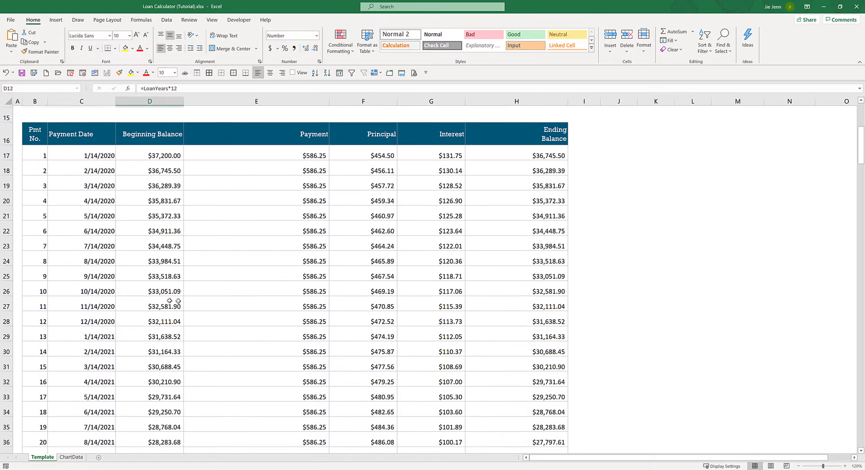
Step: Examine the last two payment rows of the schedule, then return to the loan details and summary
scroll(251, 329, "down", 10)
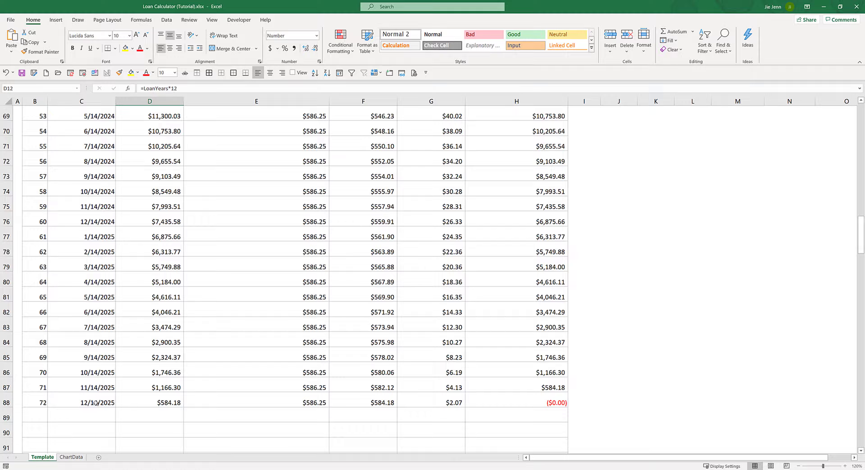
left_click_drag(136, 402, 349, 380)
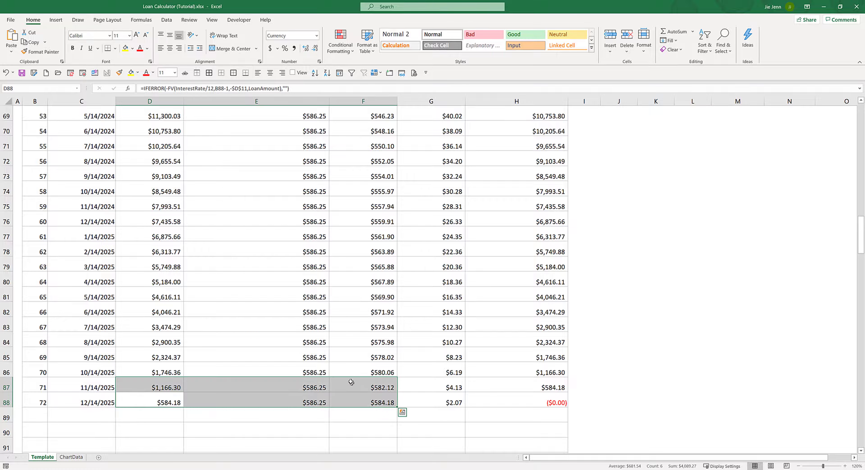
scroll(349, 377, "up", 5)
scroll(349, 377, "up", 12)
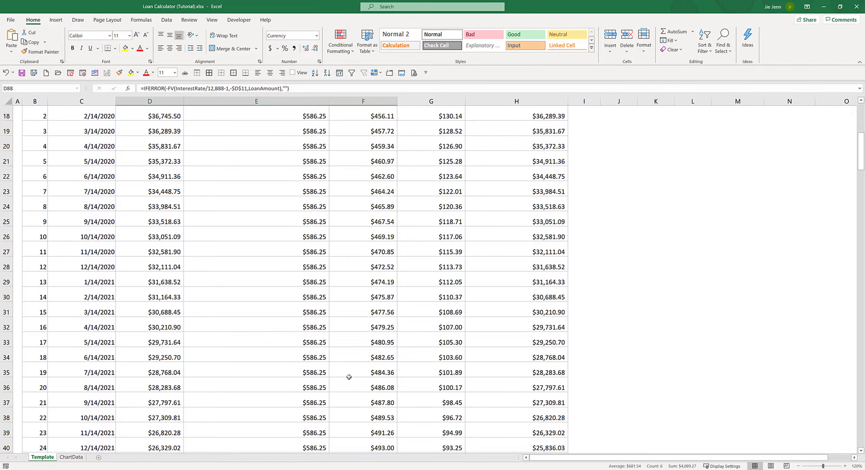
scroll(349, 376, "up", 6)
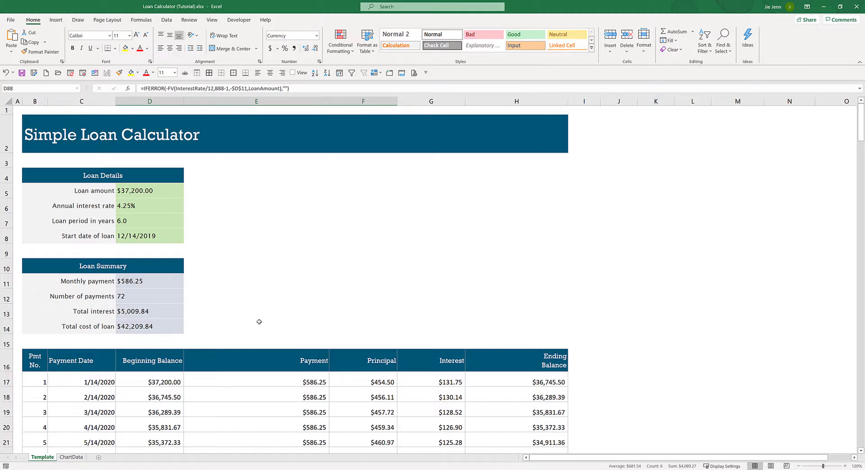
Step: View the ChartData sheet and return to the loan details at the start of the Template sheet
key("alt+Tab")
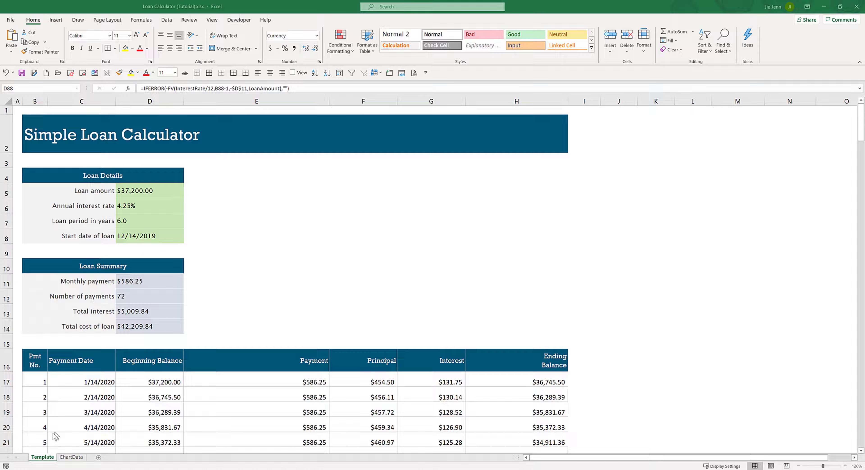
left_click(70, 457)
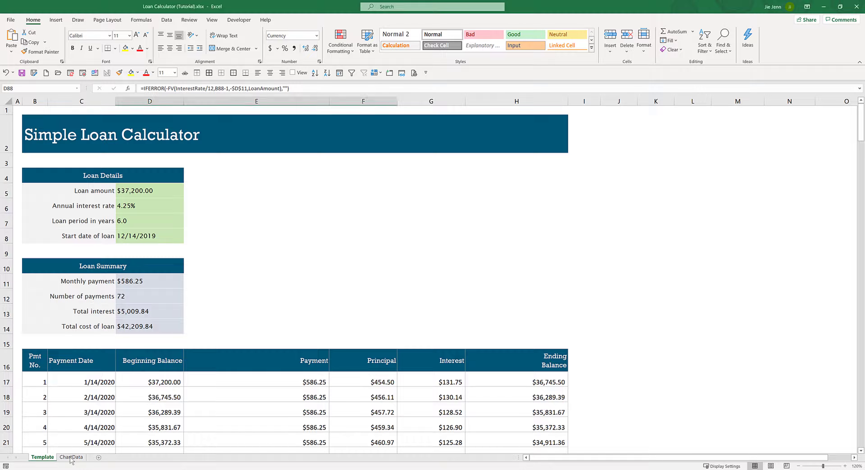
left_click(70, 458)
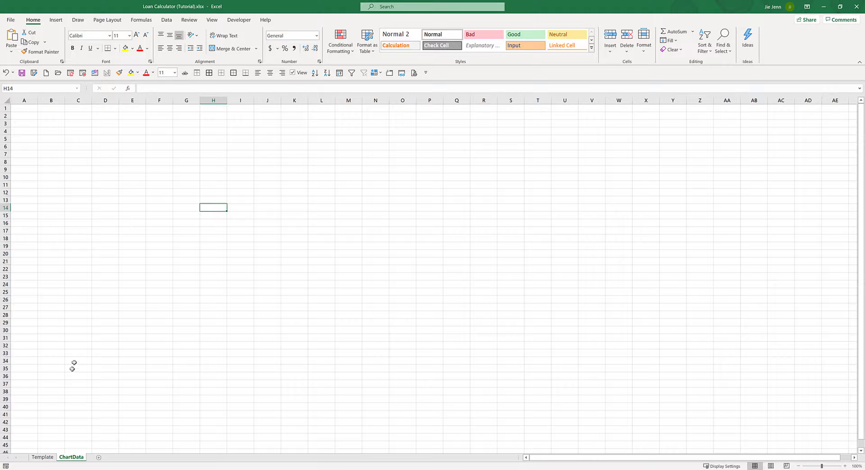
left_click(45, 450)
left_click(43, 457)
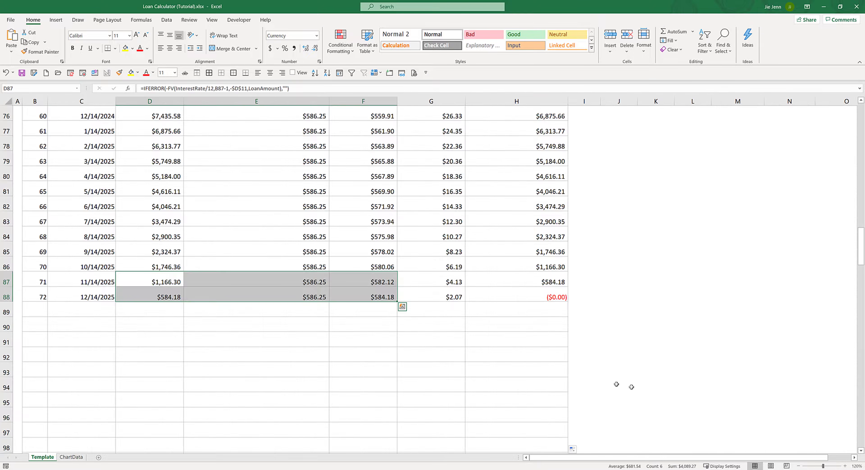
scroll(688, 382, "up", 20)
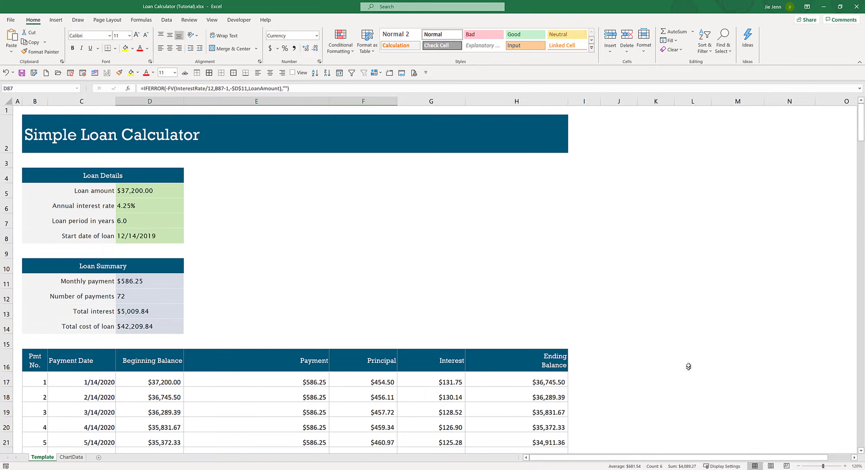
left_click_drag(669, 233, 835, 375)
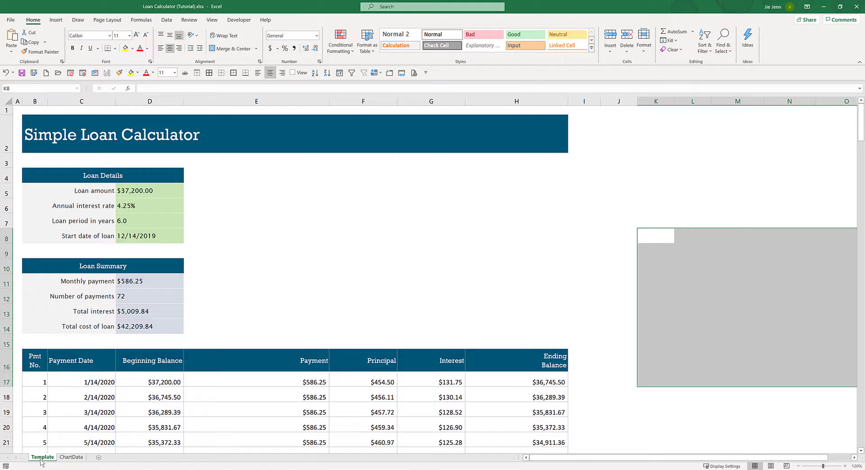
left_click_drag(694, 458, 718, 458)
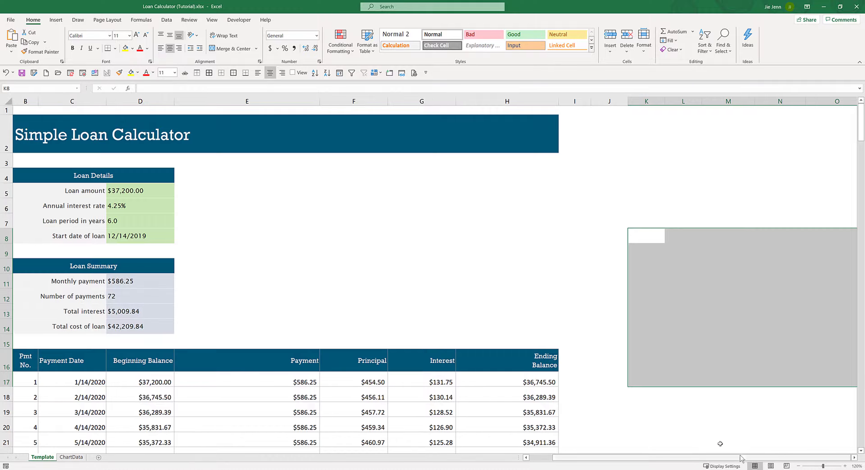
left_click(669, 232)
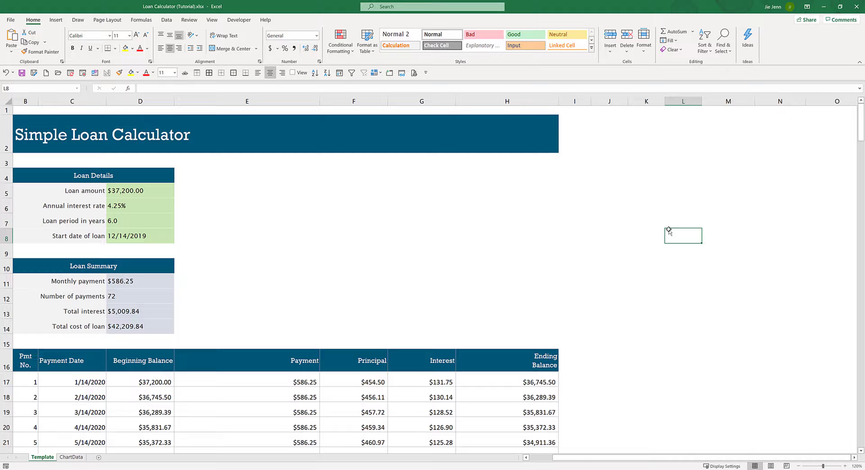
Step: Enter the heading "Year No" in cell L8
type("Year")
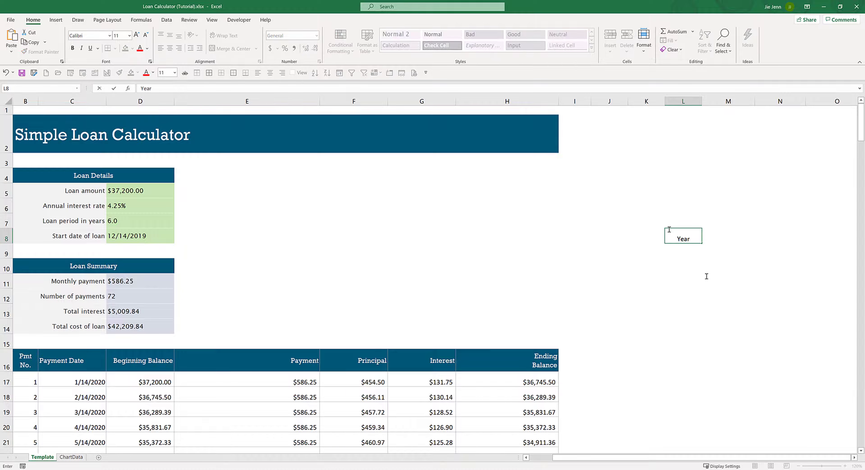
scroll(674, 260, "right", 2)
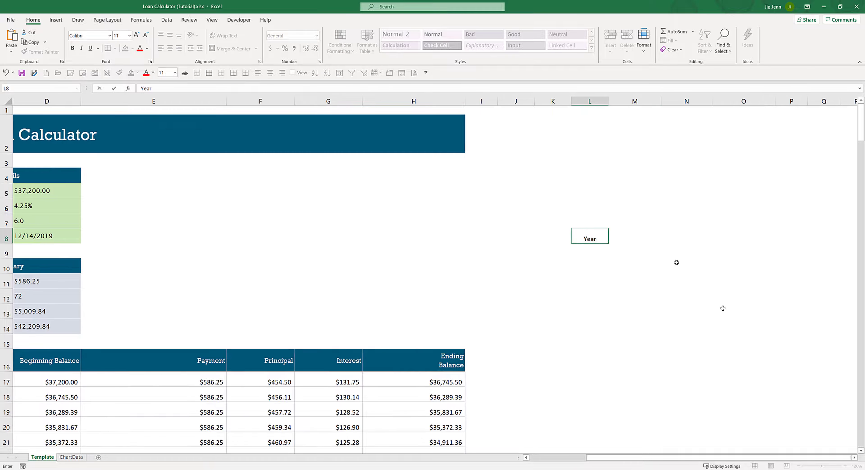
left_click(632, 231)
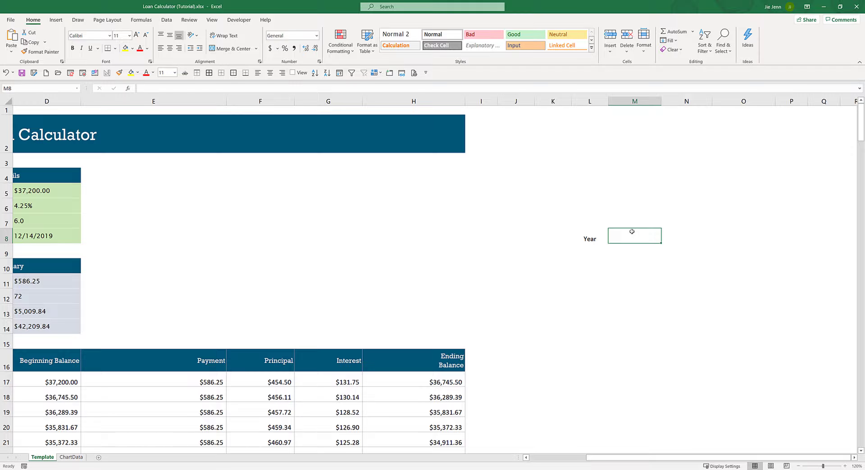
key("Left")
key("F2")
type("No")
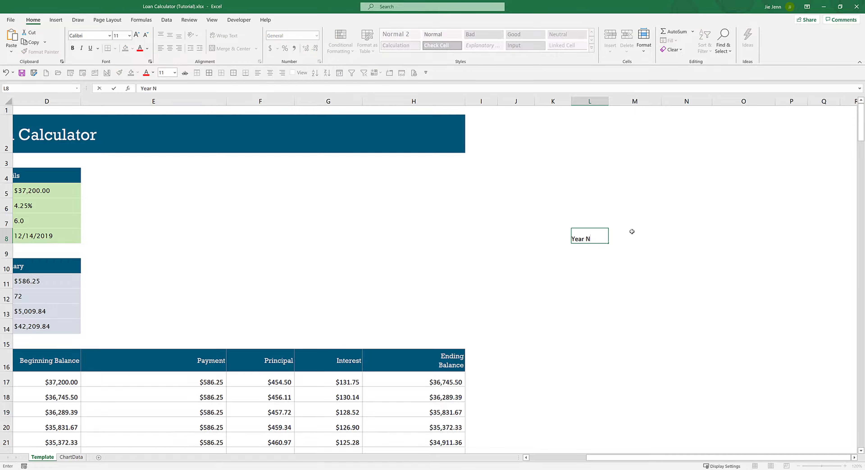
Step: Enter the headings Year, Principal and Interest in cells M8 to O8
key("Tab")
type("Year")
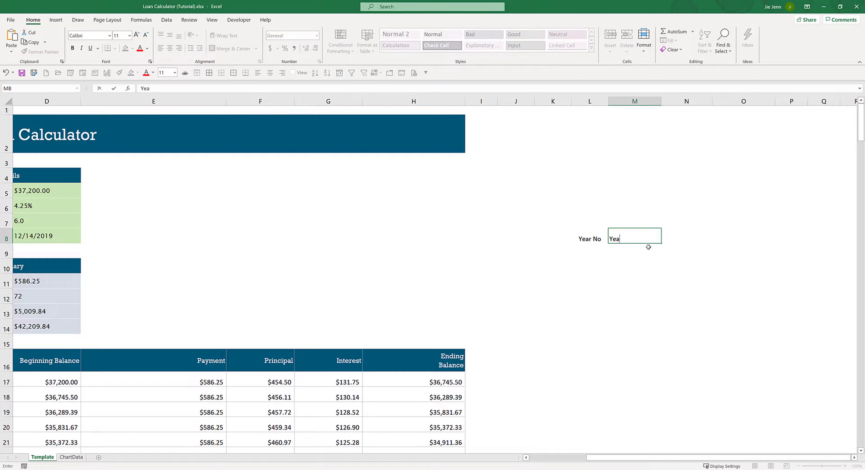
key("Tab")
type("Princ")
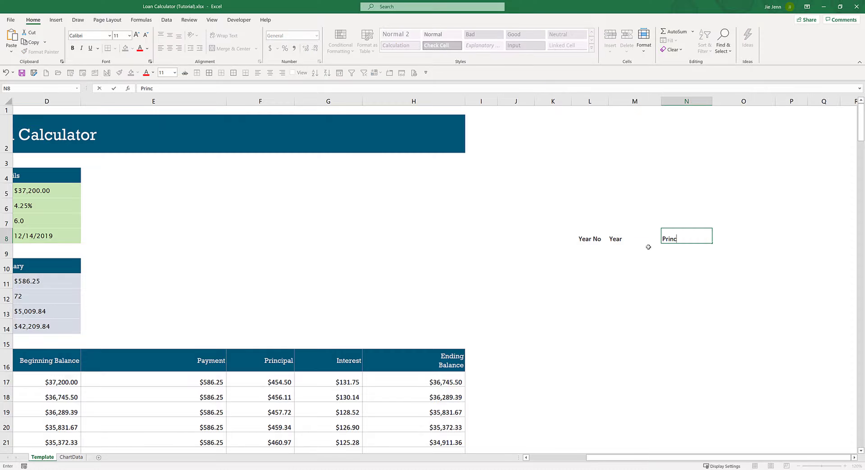
type("ipal")
key("Tab")
type("Inters")
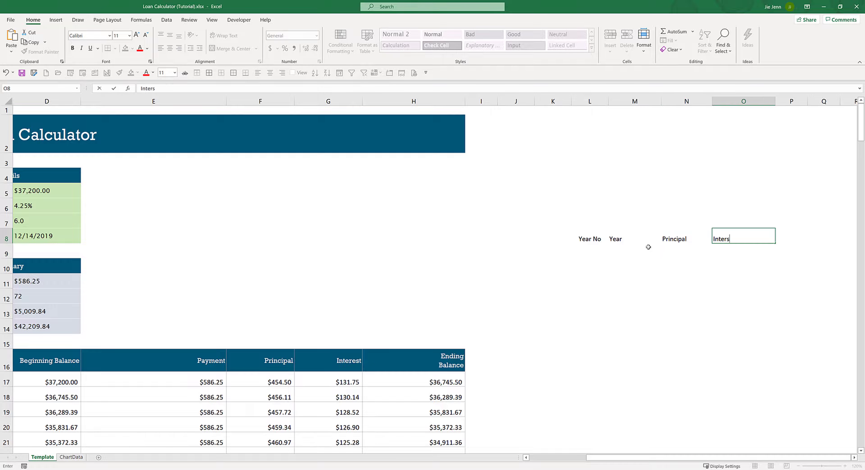
type("est")
key("Tab")
key("shift+Tab")
type("Int")
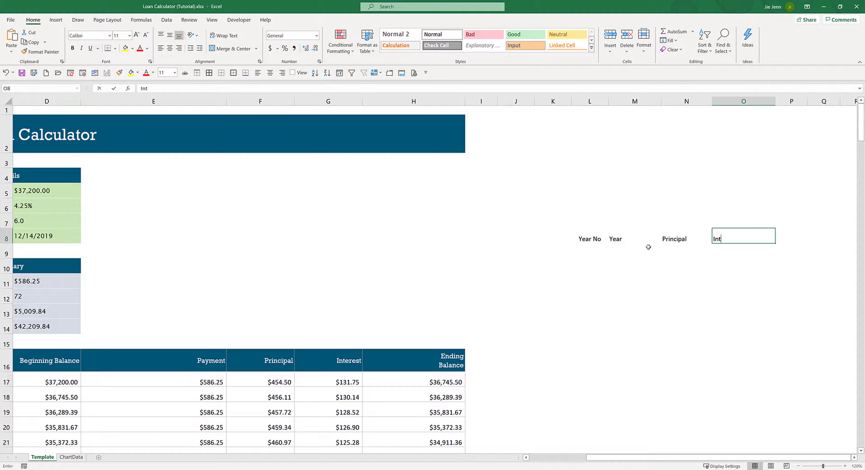
type("erest")
Step: Enter the heading "Ending Balance" in cell P8
key("Tab")
type("End")
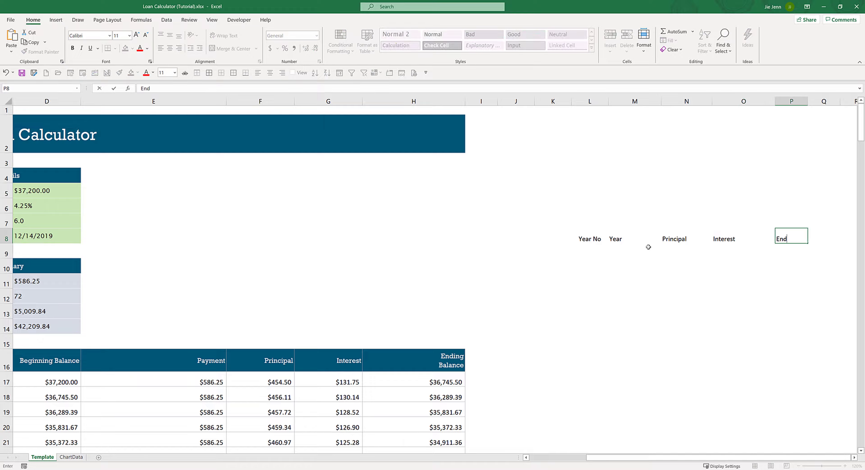
type("ing Balance")
key("Return")
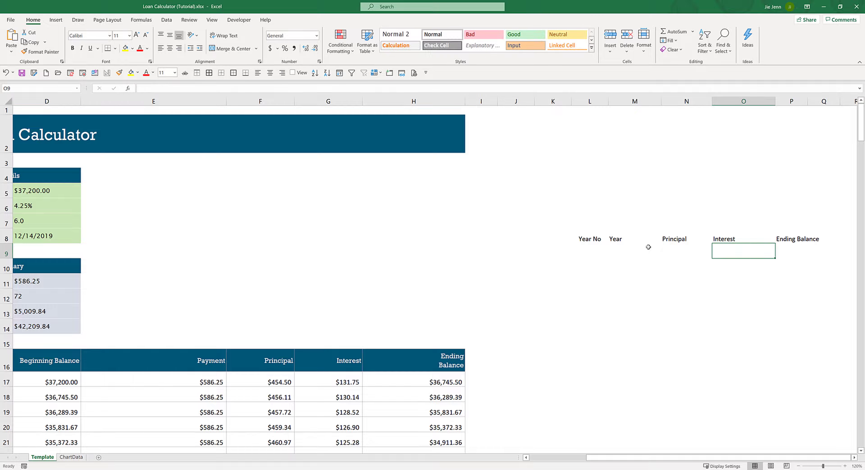
Step: Enter 1 in cell L9 as the first year number
key("Left")
key("Left")
key("Left")
type("1")
key("Return")
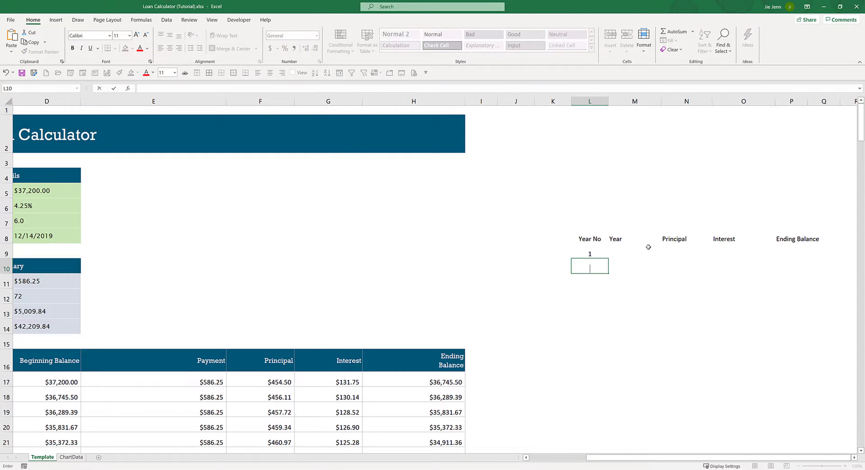
Step: Enter 2 in L10, and try to fill the year numbers from L9 down to L16
type("2")
left_click(602, 254)
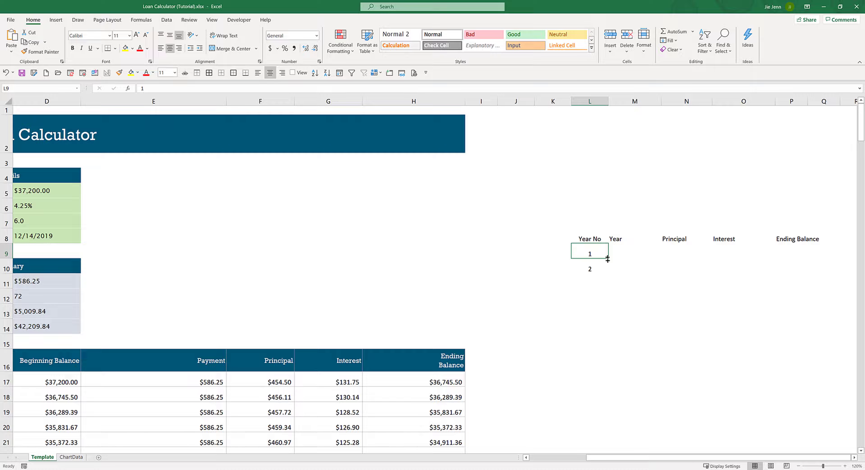
left_click_drag(607, 259, 603, 373)
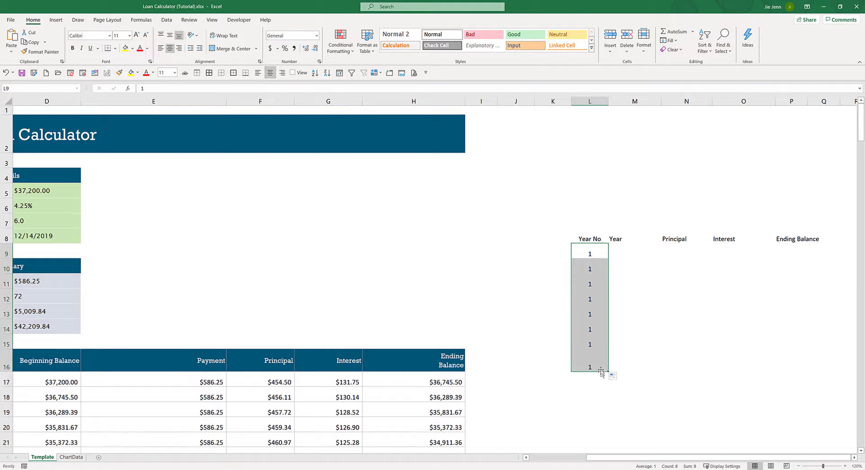
Step: Enter the formula =L9+1 in L10 and fill it down to L16
left_click(600, 262)
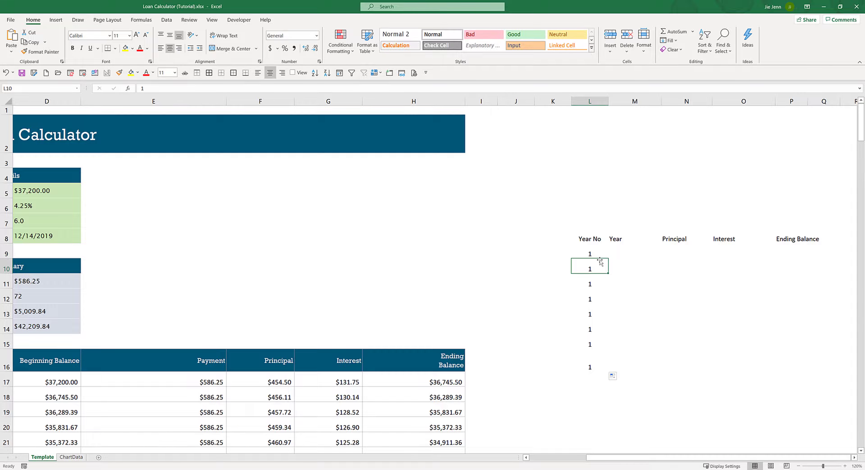
type("=")
key("Up")
type("+")
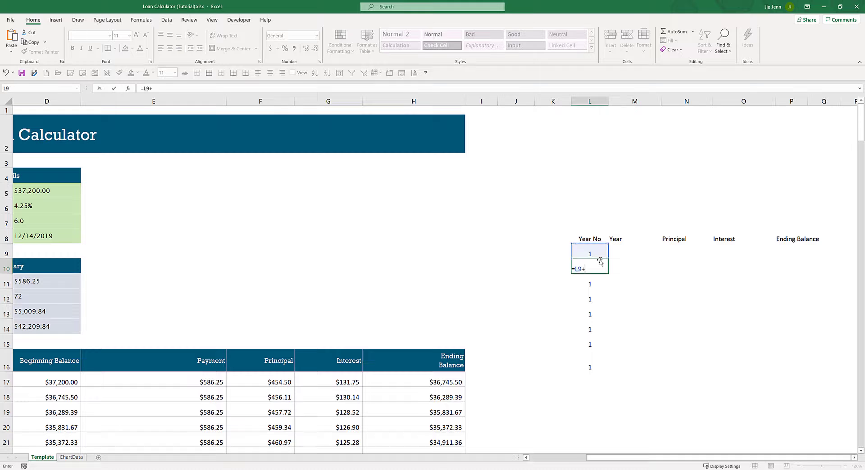
type("1")
key("Return")
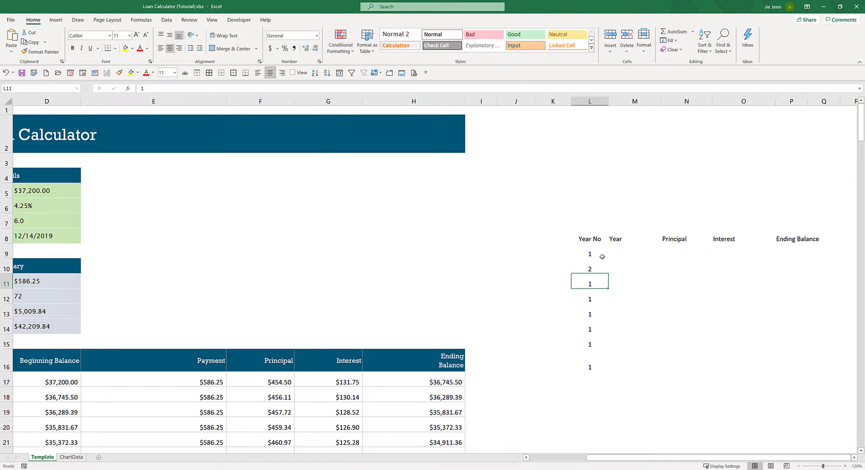
left_click(600, 263)
left_click_drag(608, 274, 597, 374)
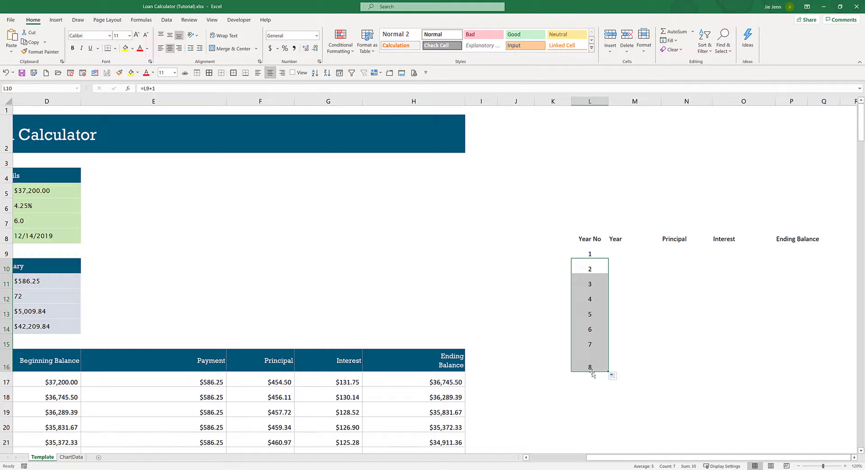
Step: Try to extend the year numbers by filling L9 down to L17, and undo that fill
left_click_drag(590, 251, 593, 359)
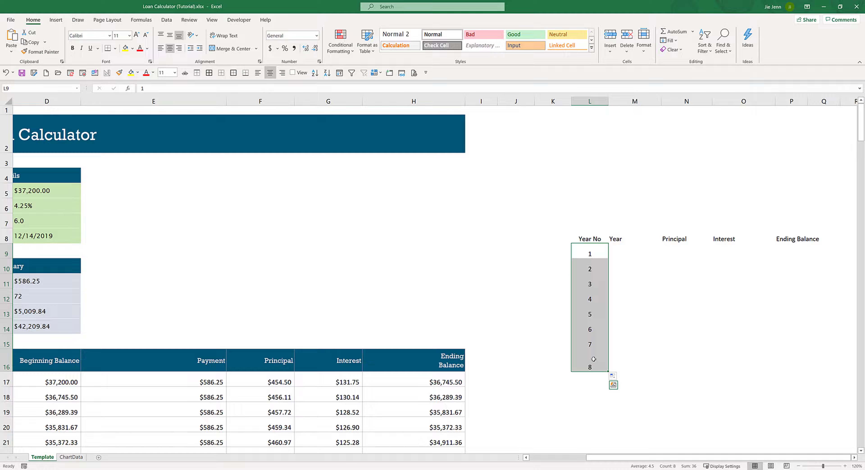
left_click(601, 249)
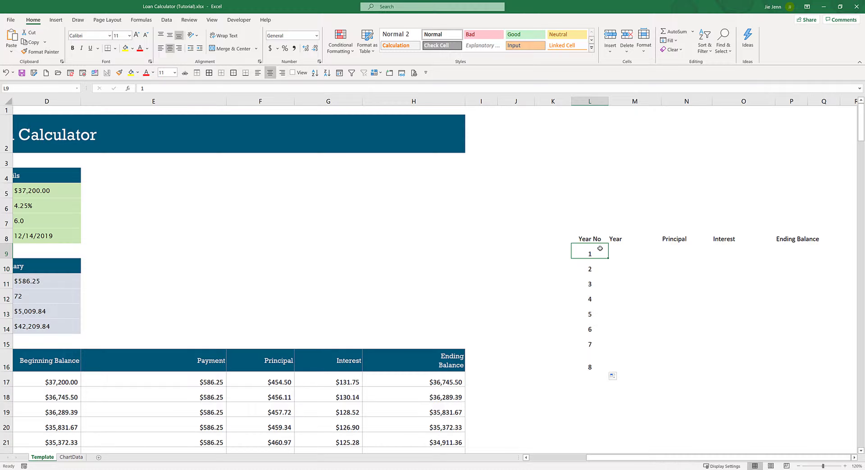
left_click_drag(608, 256, 595, 385)
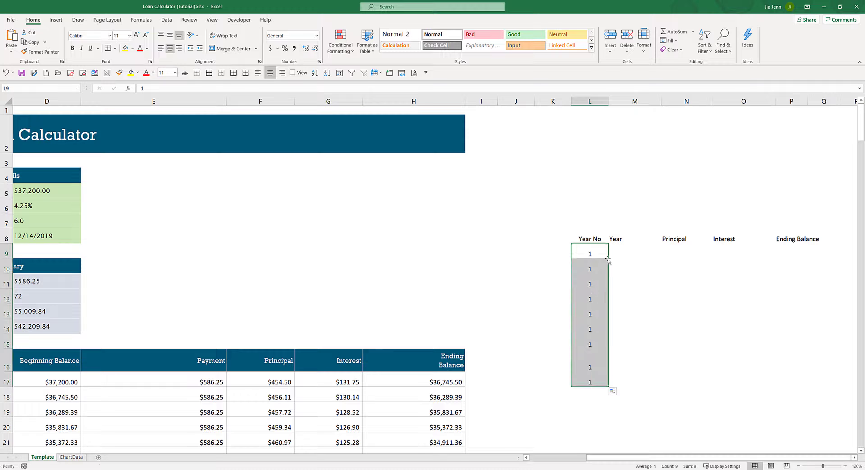
key("ctrl+z")
Step: Fill the year number formula from L10 down to L18
left_click(603, 271)
left_click_drag(607, 274, 602, 396)
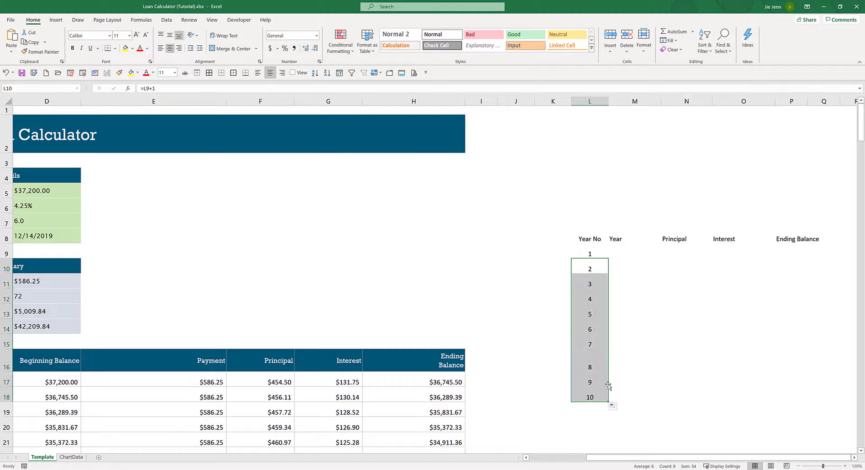
left_click(601, 395)
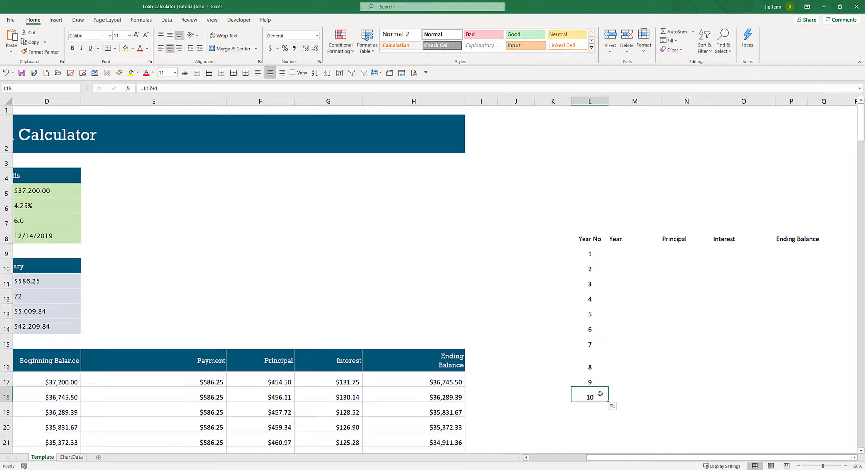
left_click(595, 255)
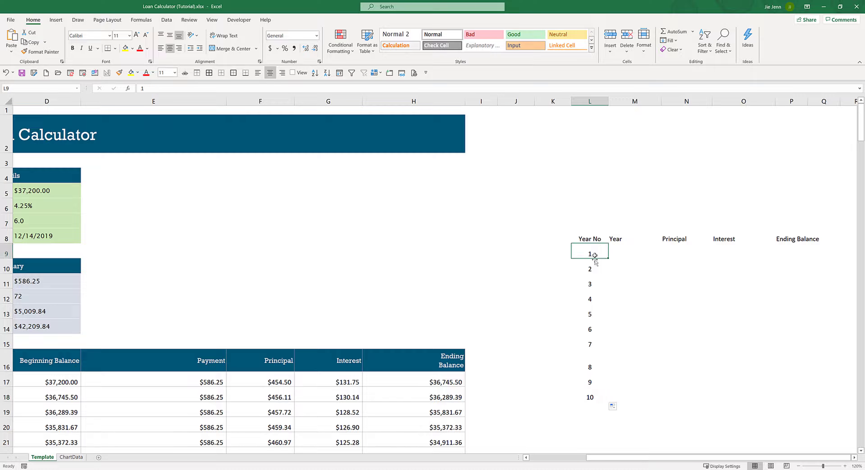
left_click(590, 398)
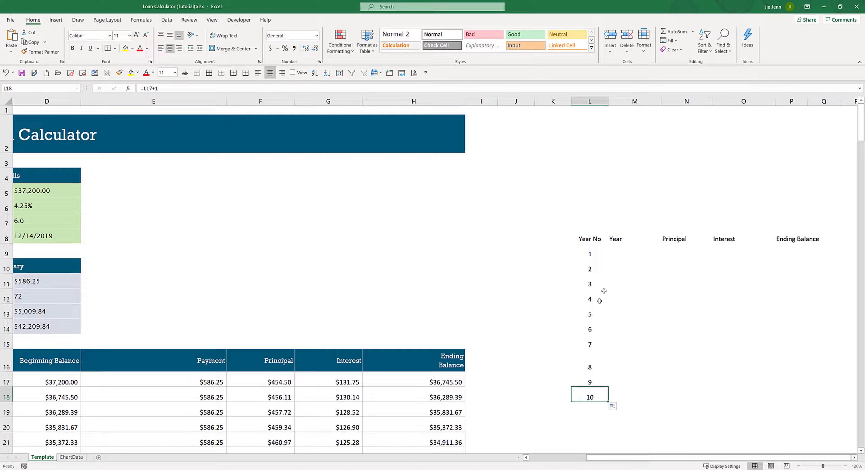
Step: Start a formula in M9 with =year(max($C$17:$C$198), using the Payment Date column as an absolute range
left_click(633, 251)
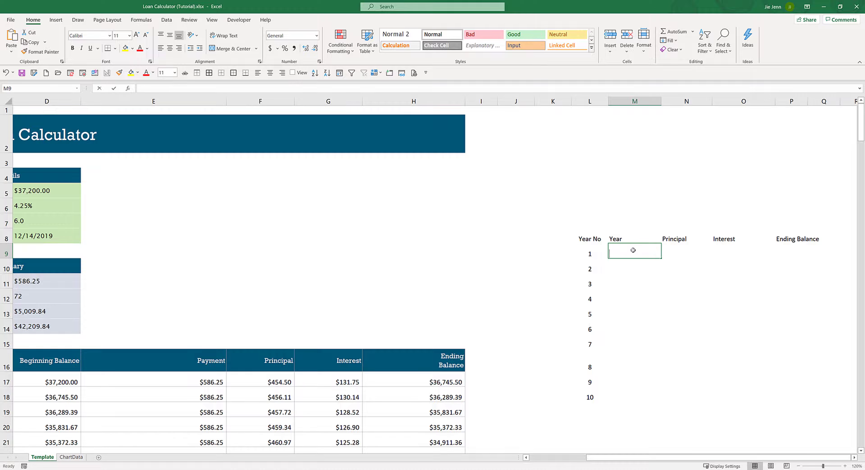
type("=year")
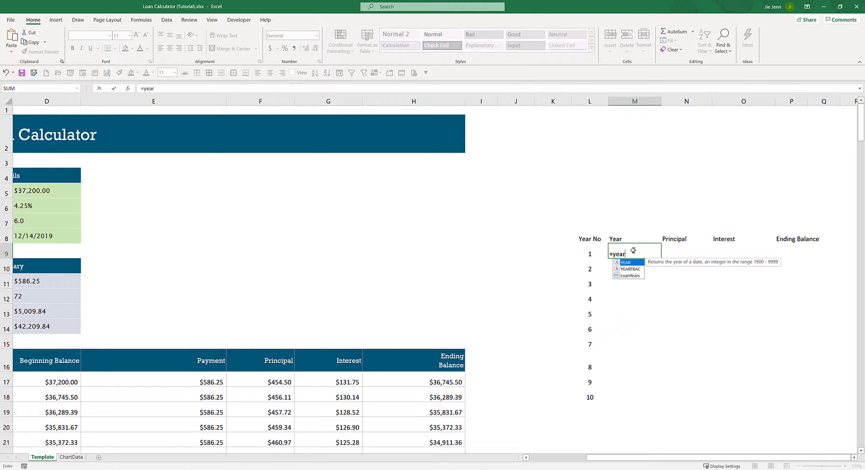
type("(")
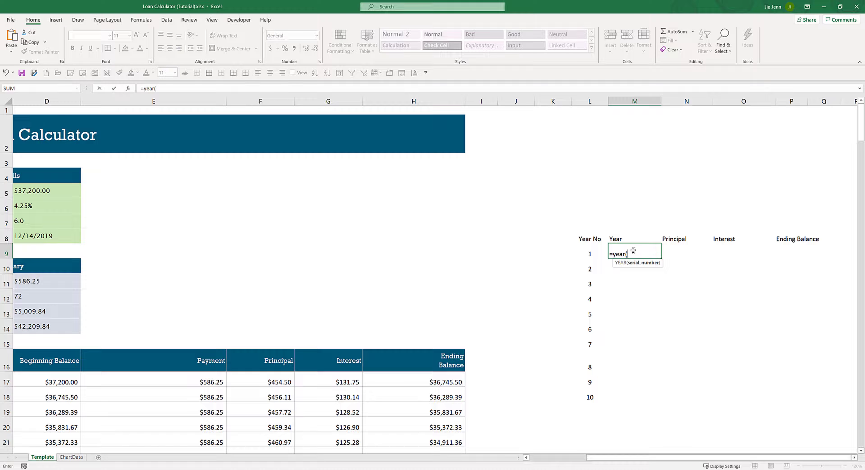
type("max(")
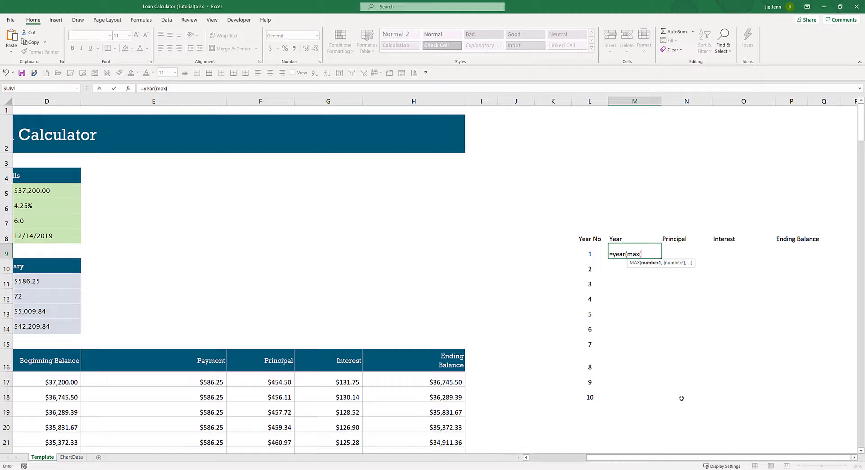
left_click_drag(681, 458, 618, 459)
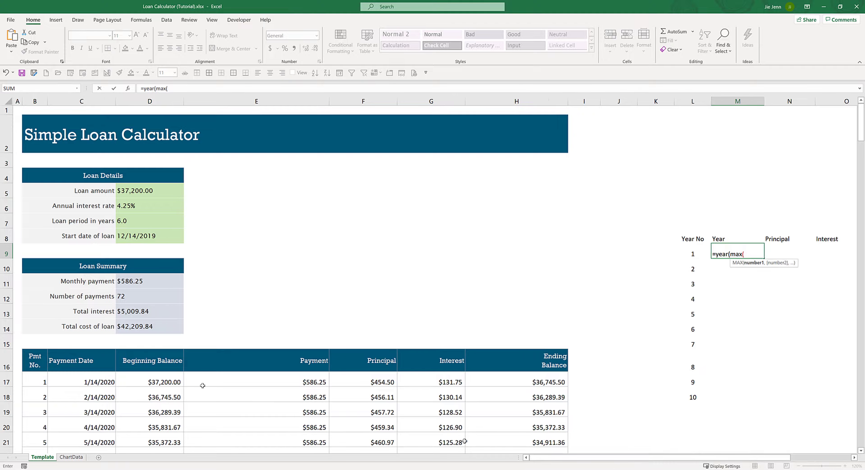
left_click(106, 382)
scroll(105, 381, "down", 2)
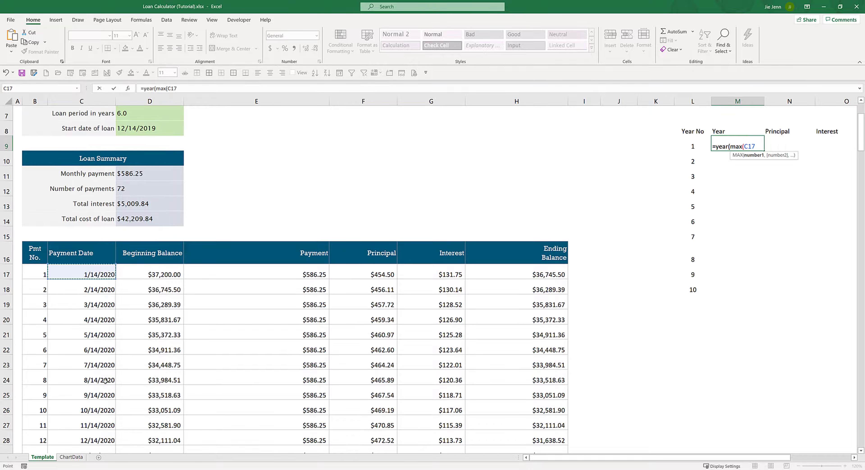
key("ctrl+shift+Down")
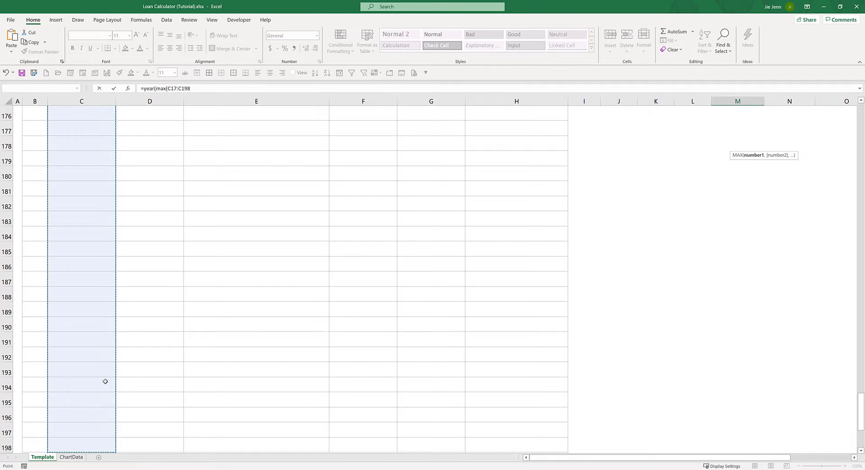
key("F4")
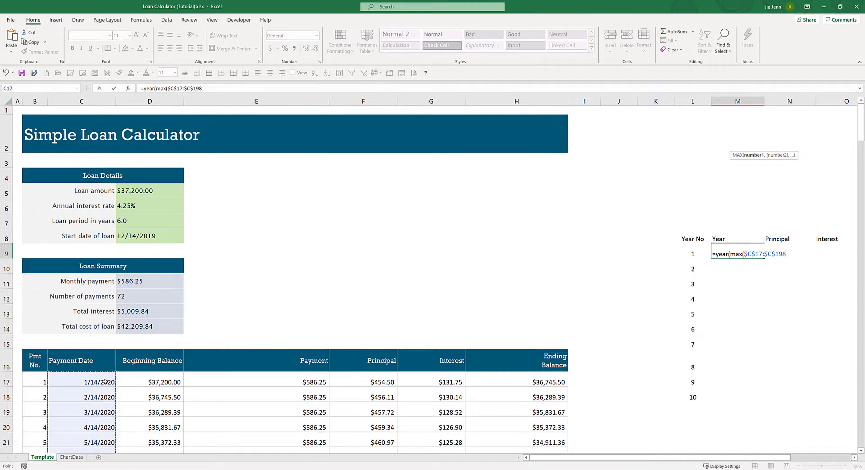
type(")")
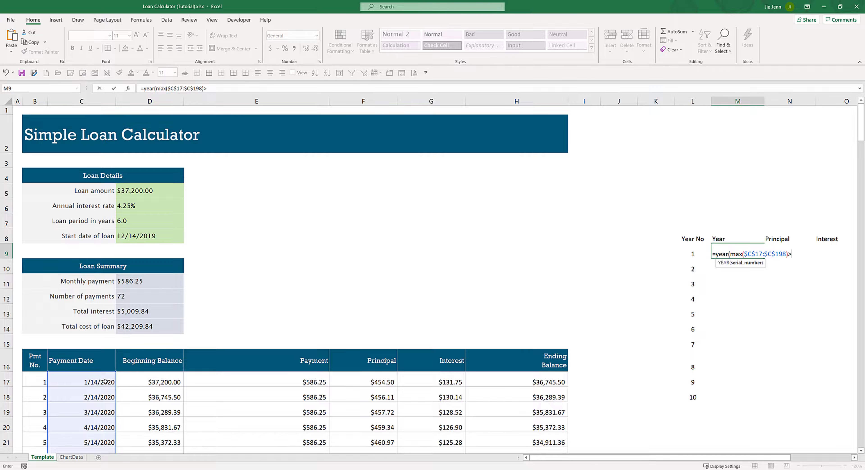
Step: Extend the M9 formula into the comparison year(max($C$17:$C$198))>=year($C$17)+L9-1
type(">=")
left_click(206, 89)
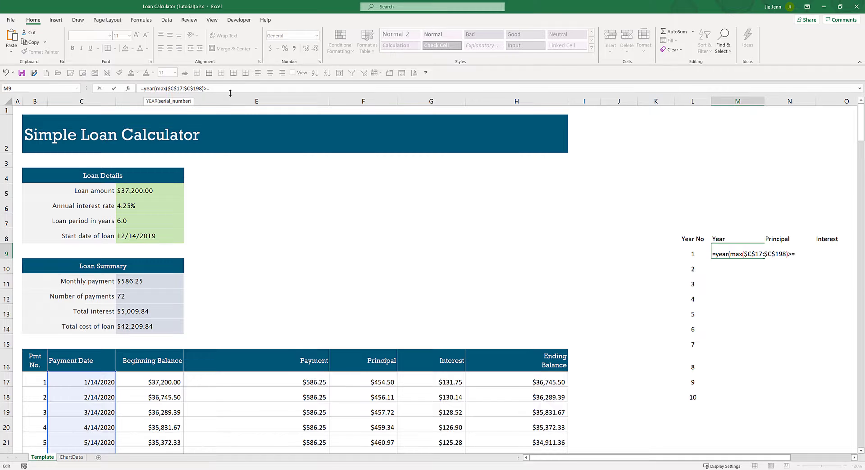
type(")")
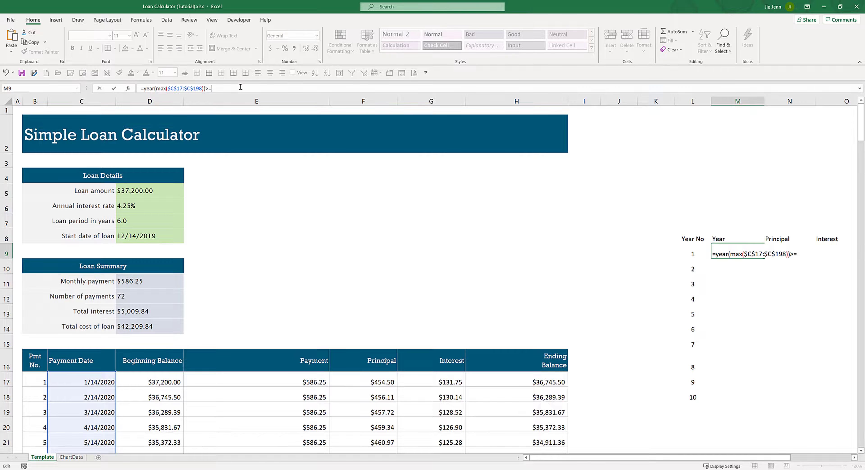
type("year(")
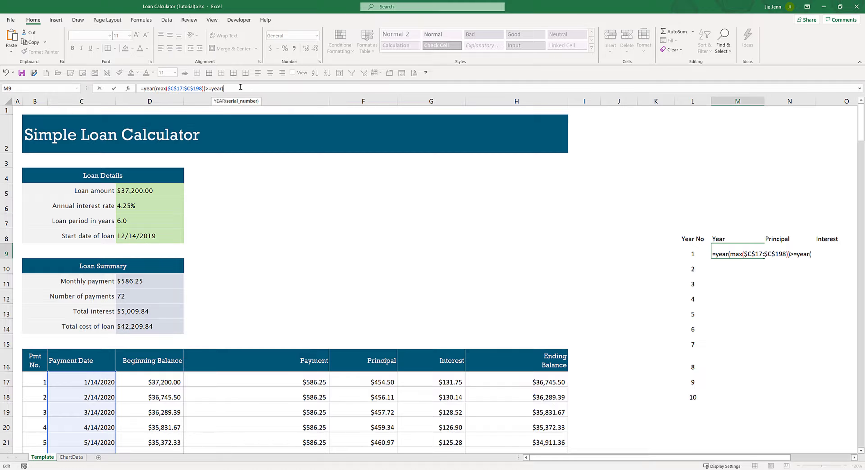
left_click(93, 378)
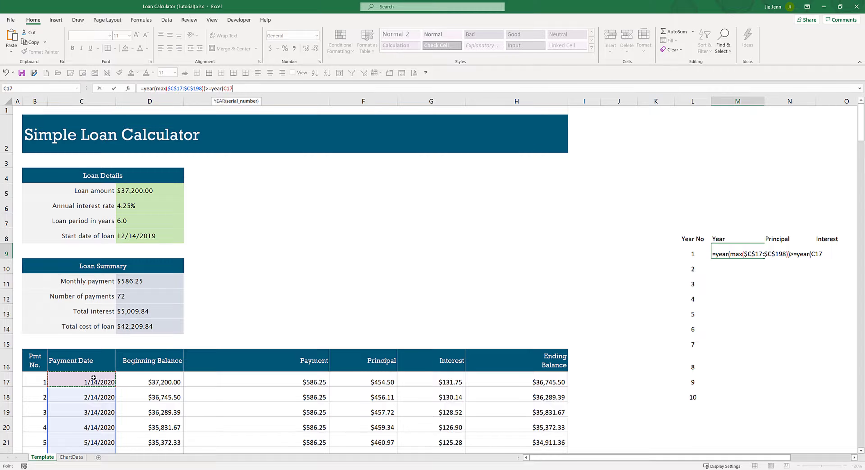
key("F4")
type(")+")
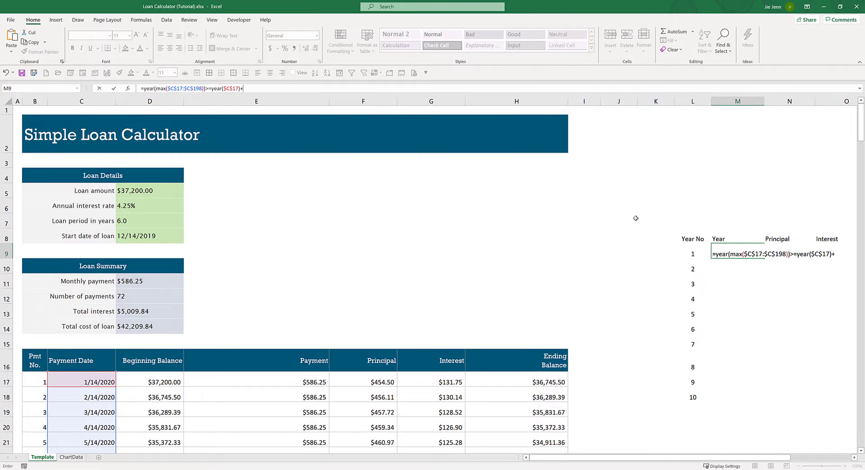
left_click(693, 253)
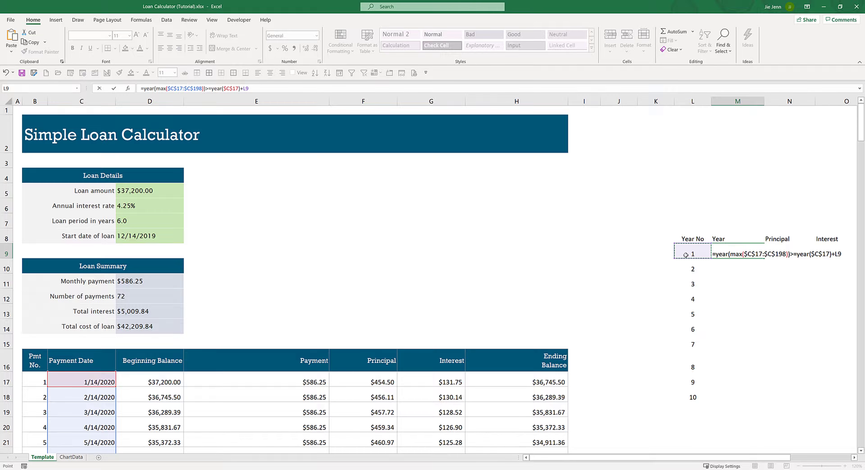
type("-1")
Step: Wrap the M9 comparison in IF, returning year($C$17)+L9-1 when true and "" otherwise, and fill it down to M18
type("IF(")
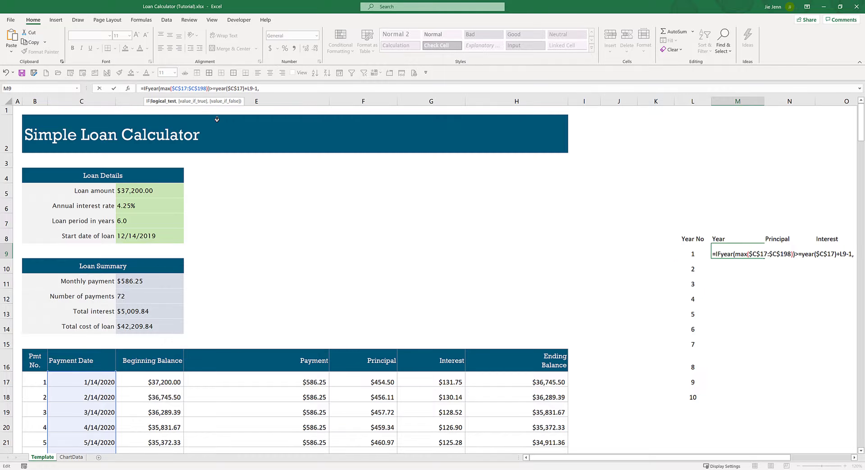
key("End")
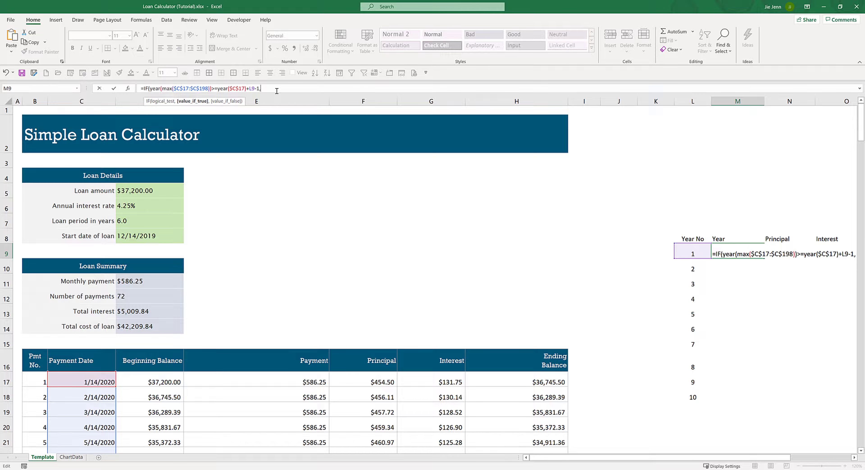
type("year(")
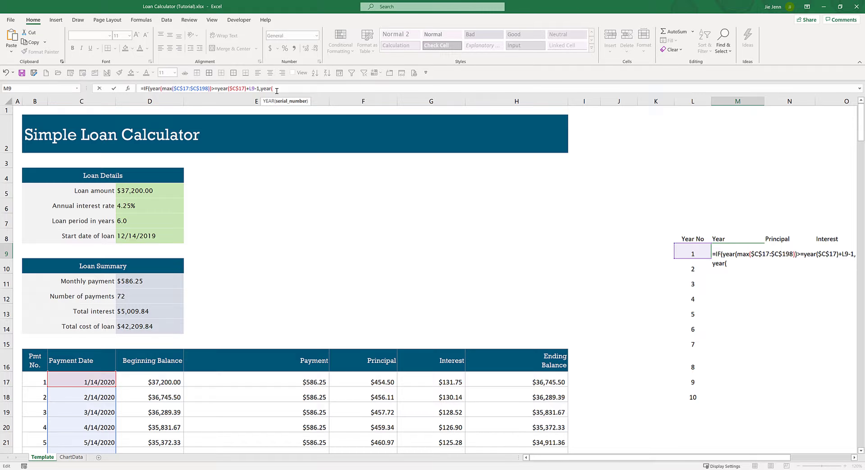
left_click_drag(217, 88, 258, 89)
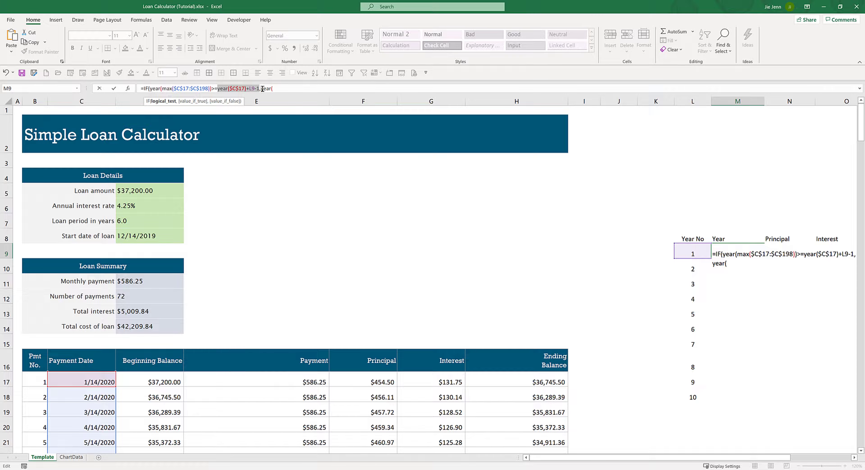
left_click_drag(260, 89, 286, 87)
key("ctrl+v")
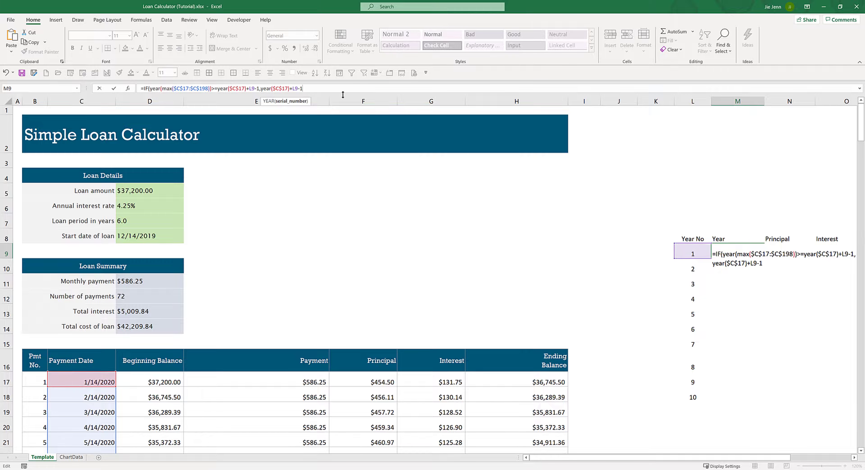
type(",")
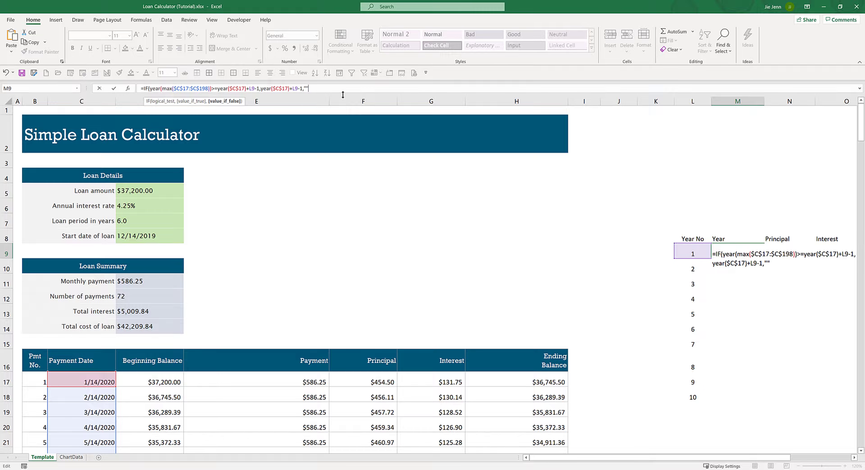
type("\"\")")
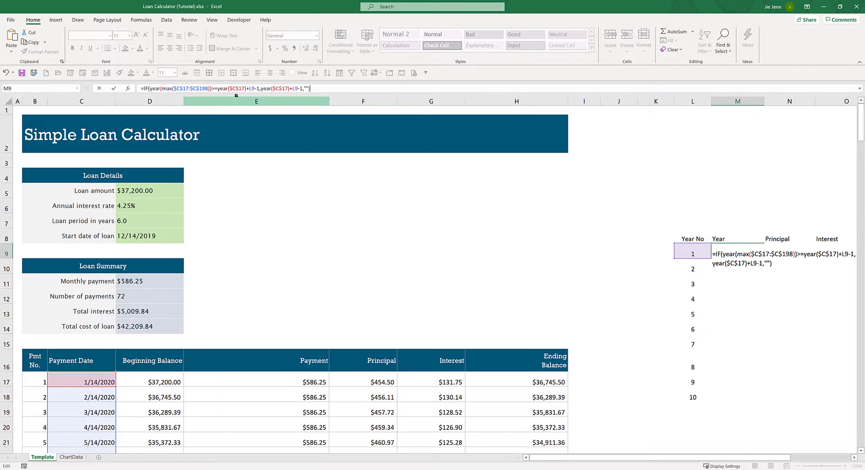
key("Return")
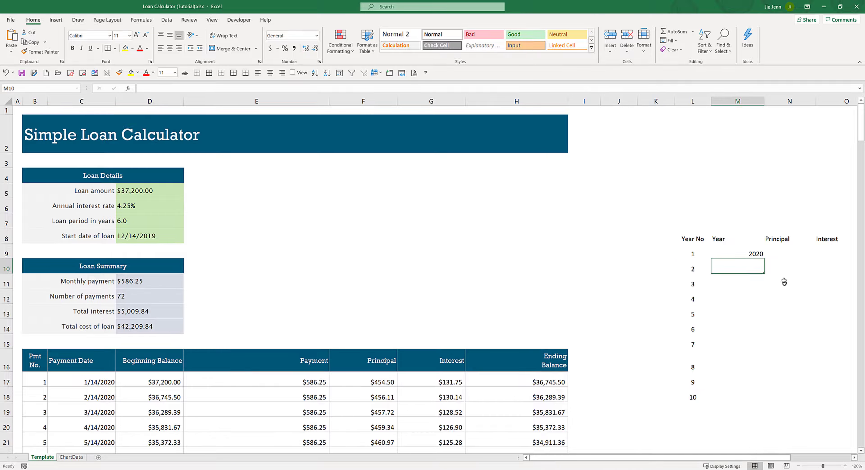
left_click(760, 251)
left_click_drag(764, 259, 741, 403)
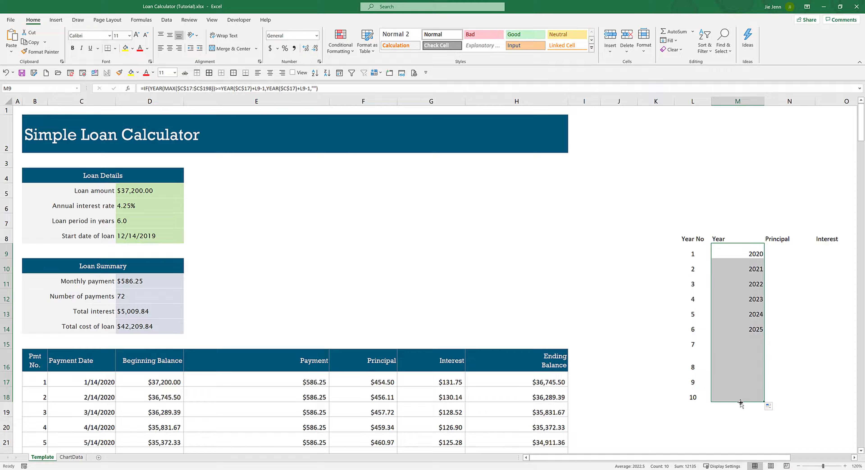
Step: Review the parts of the M9 year formula against the payment dates in the schedule
left_click(747, 322)
left_click(748, 249)
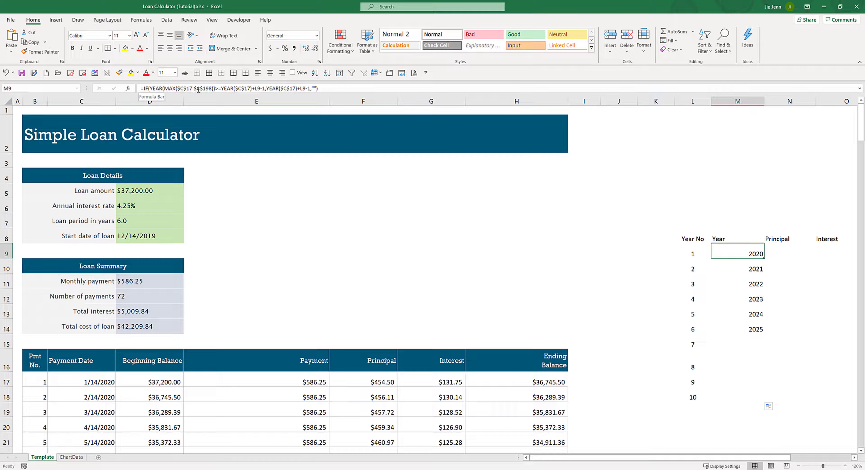
left_click_drag(215, 89, 158, 88)
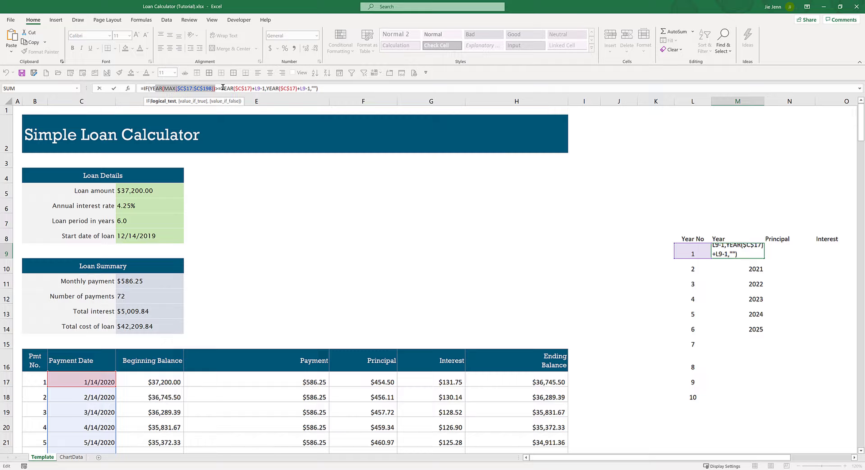
left_click_drag(221, 88, 259, 88)
scroll(232, 303, "down", 8)
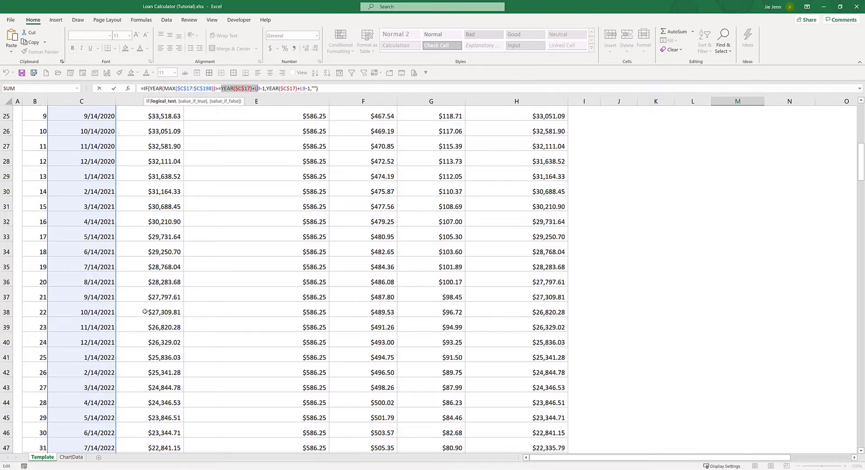
scroll(284, 122, "up", 6)
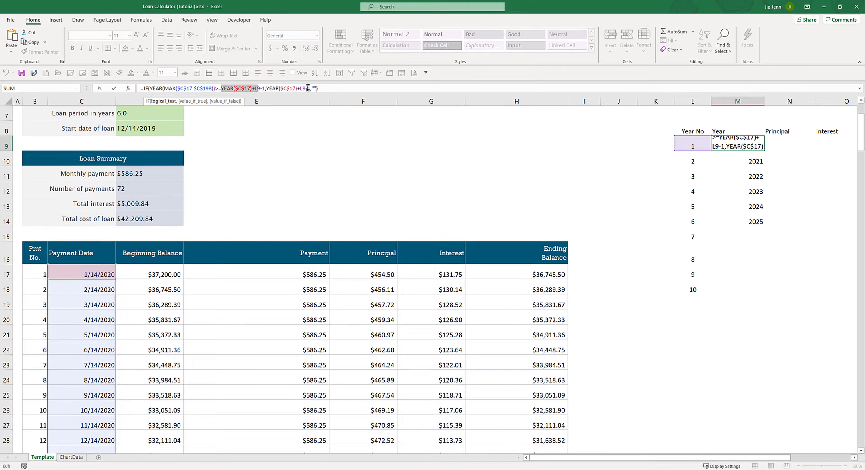
left_click(307, 88)
type("-1")
left_click(707, 216)
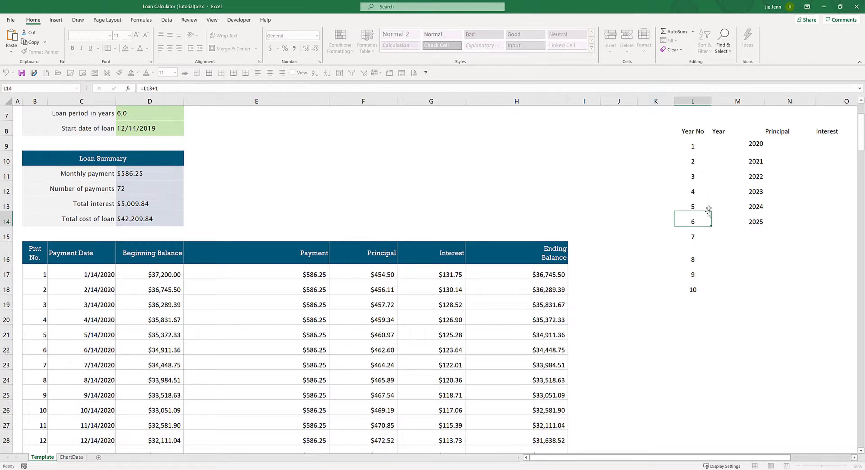
Step: Apply all borders to the yearly summary table in L8:P18
left_click_drag(780, 461, 798, 461)
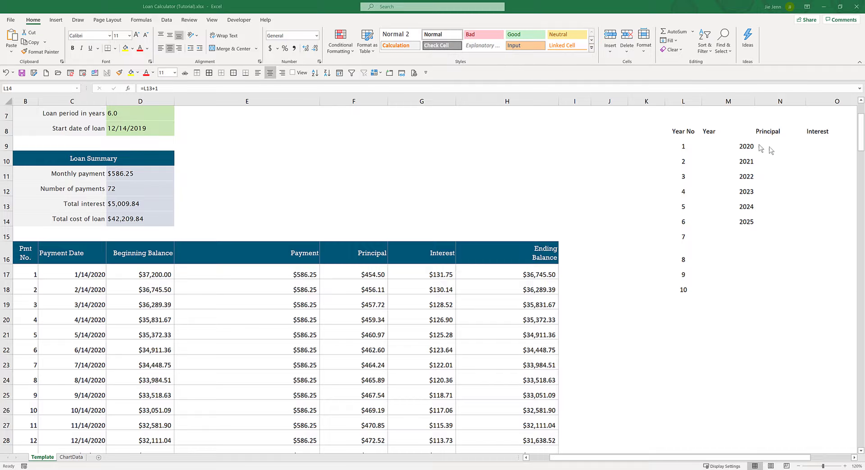
left_click(777, 149)
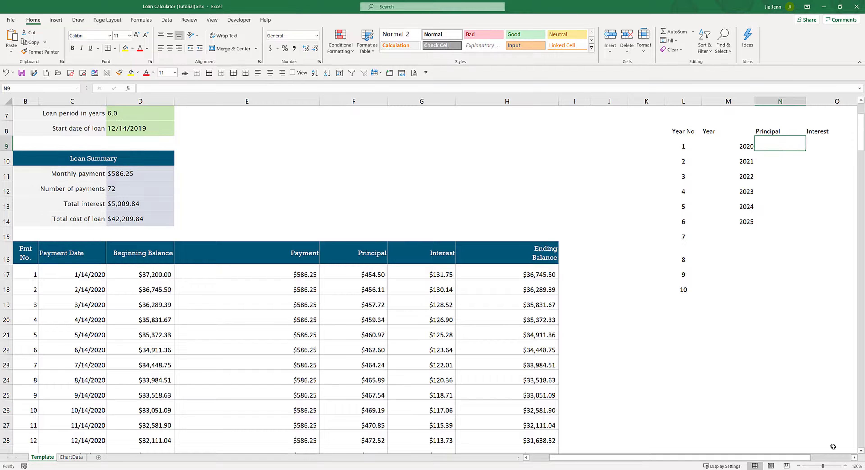
left_click(855, 457)
left_click(854, 457)
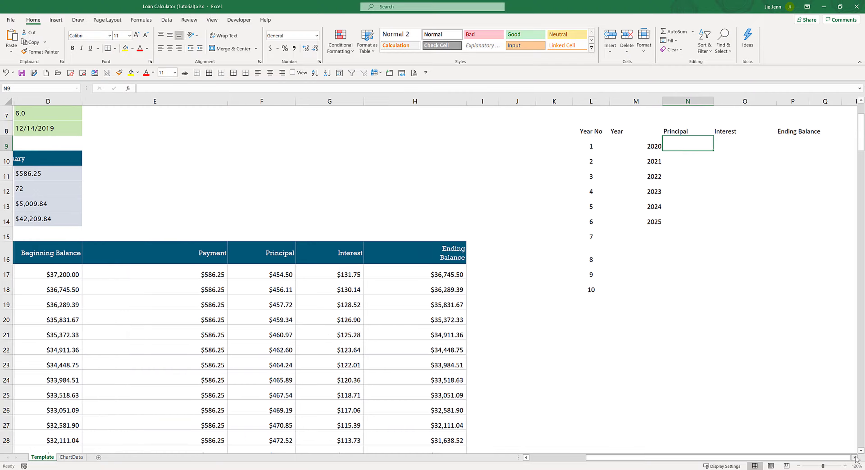
left_click(854, 457)
scroll(715, 355, "up", 1)
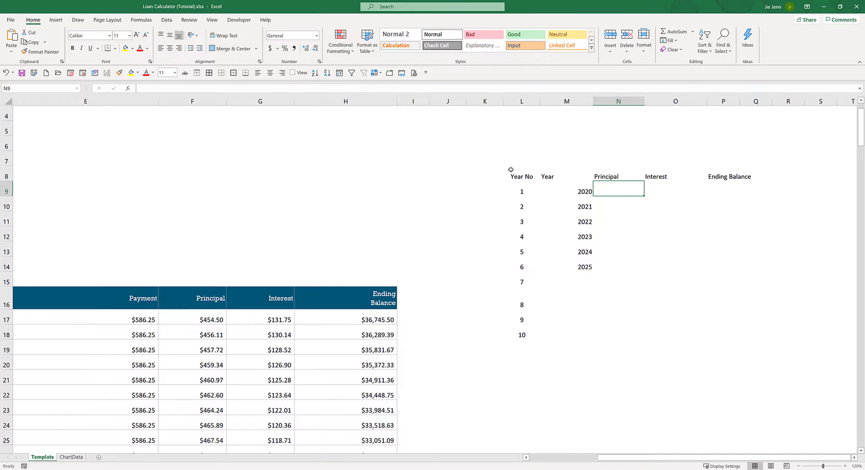
left_click_drag(517, 172, 555, 177)
left_click_drag(673, 201, 722, 325)
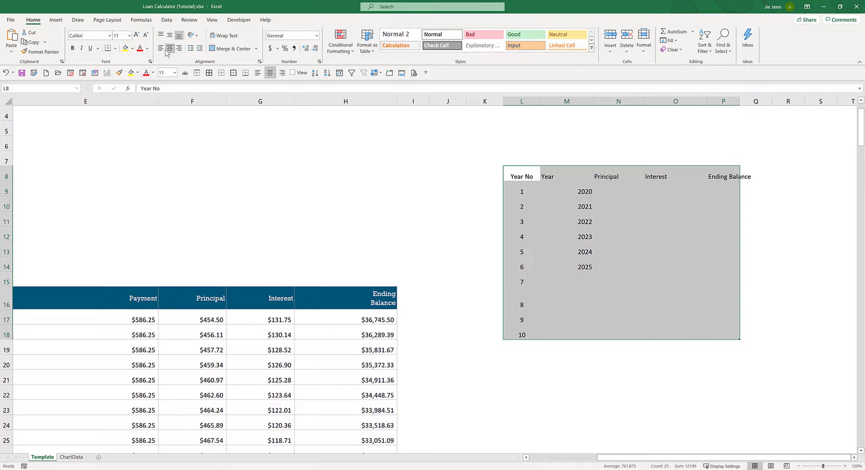
left_click(209, 73)
Step: Fill the header cells M8:P8 with light orange and make their text bold
left_click(555, 191)
left_click_drag(523, 176, 724, 176)
left_click_drag(723, 175, 576, 170)
left_click(132, 48)
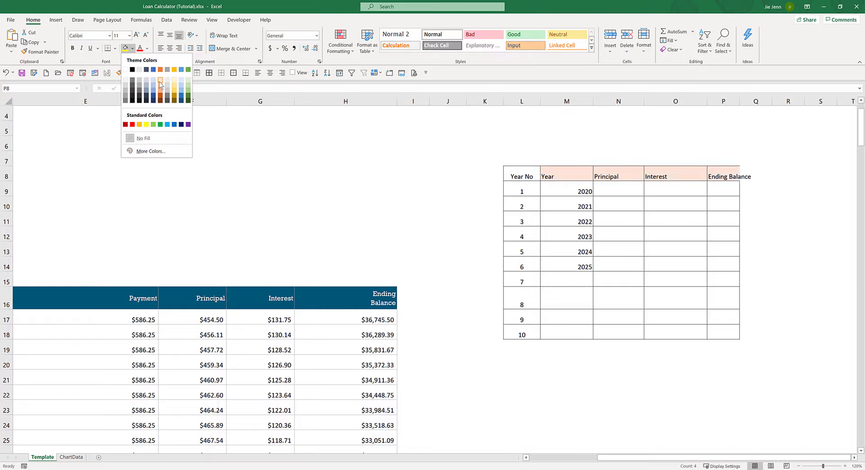
left_click(159, 83)
key("ctrl+b")
Step: Make the Year No header bold with a light gray fill, and widen column P to fit the Ending Balance heading
left_click(520, 173)
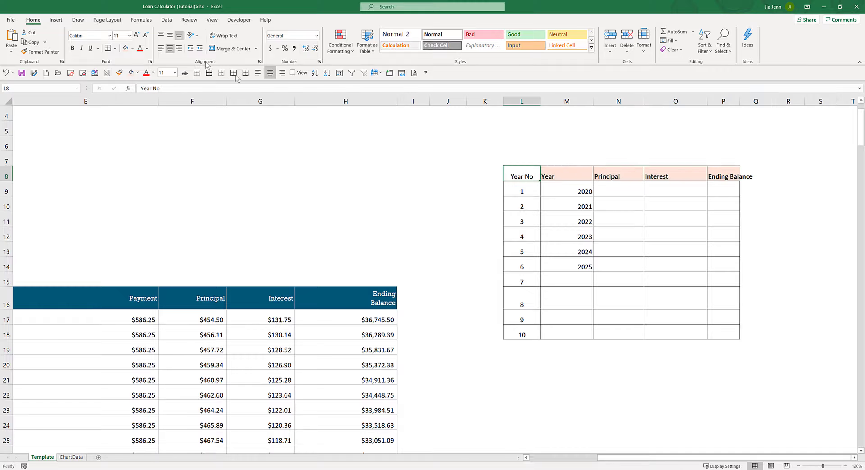
left_click(133, 48)
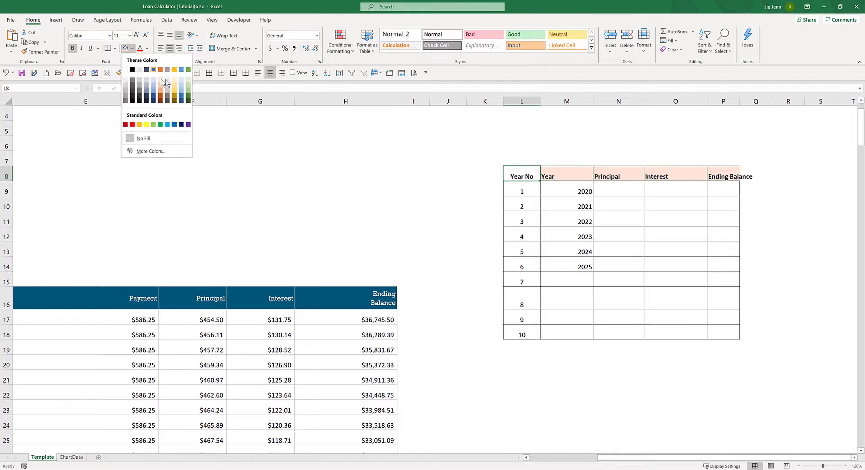
left_click(166, 82)
left_click(634, 177)
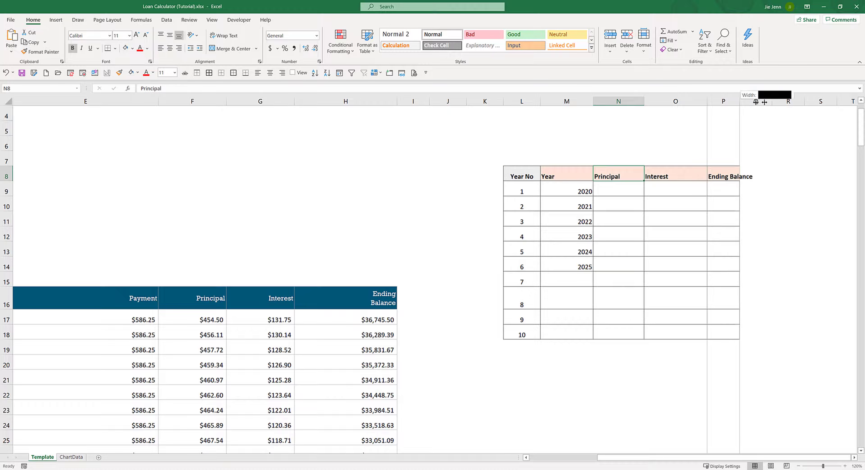
left_click_drag(740, 101, 763, 101)
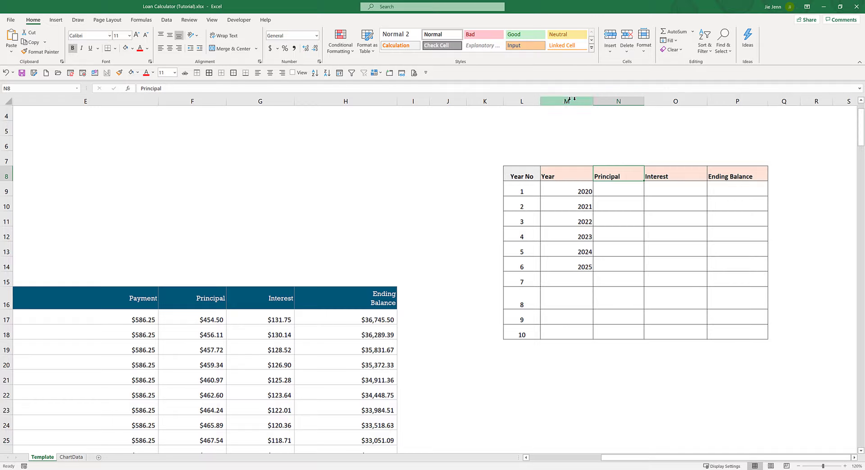
Step: Center-align the contents of columns L and M
left_click_drag(532, 100, 541, 98)
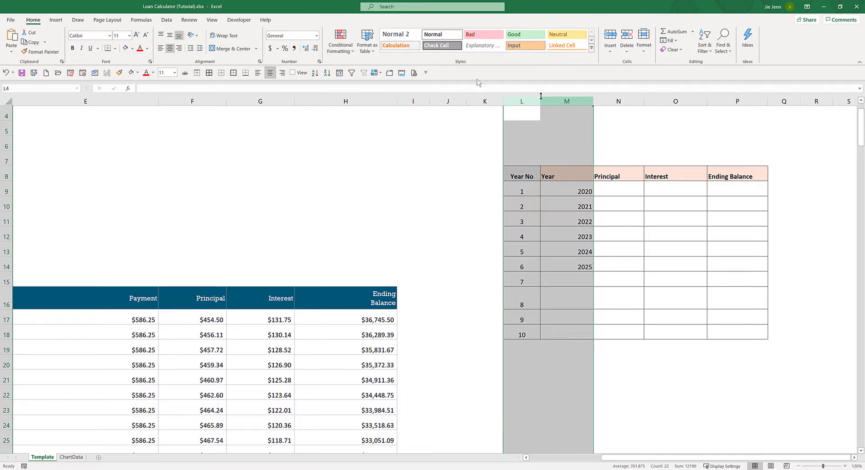
left_click(270, 73)
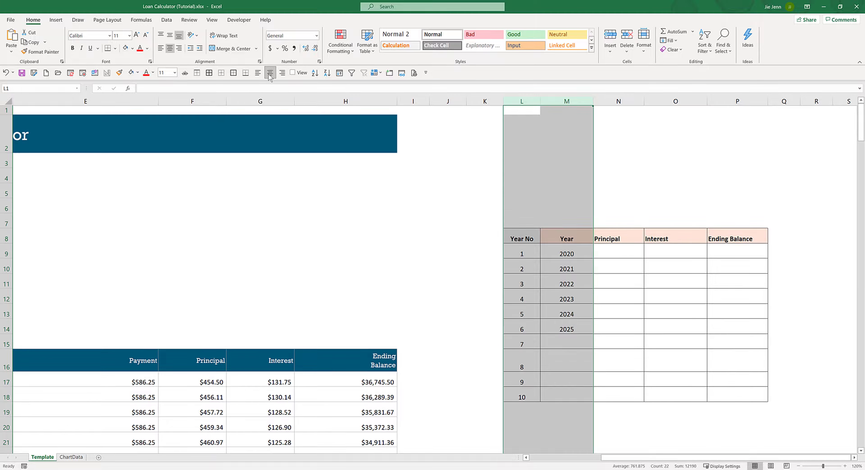
left_click(270, 72)
left_click(676, 296)
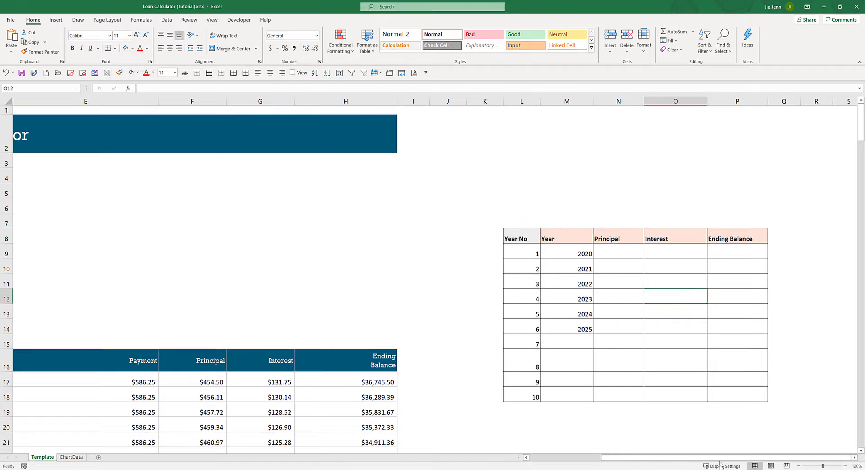
mouse_move(715, 458)
left_mouse_down()
mouse_move(670, 462)
mouse_move(700, 463)
left_mouse_up()
left_click_drag(527, 108, 567, 107)
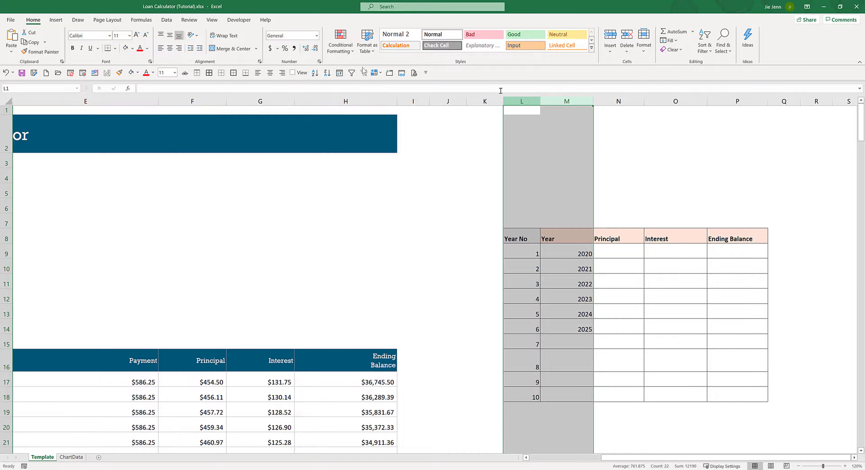
left_click(258, 73)
Step: Start a formula in N9 of the Principal column with an IF test M9<>"" that returns a SUMIFS
left_click(612, 254)
type("=")
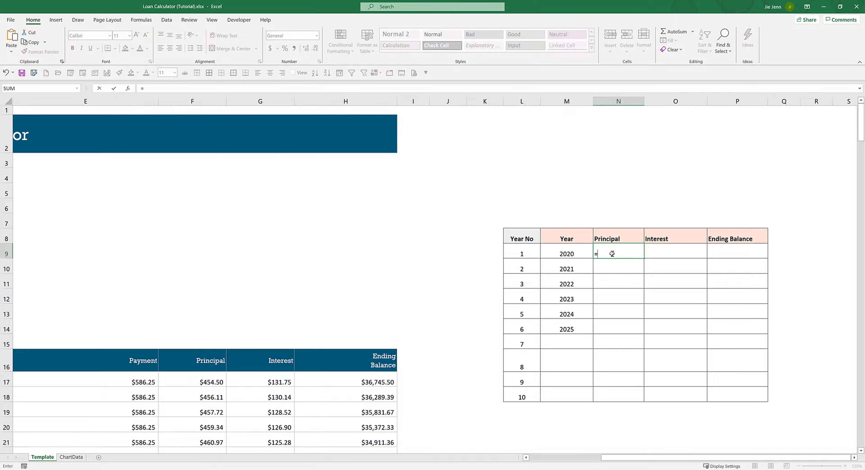
key("Escape")
type("=i")
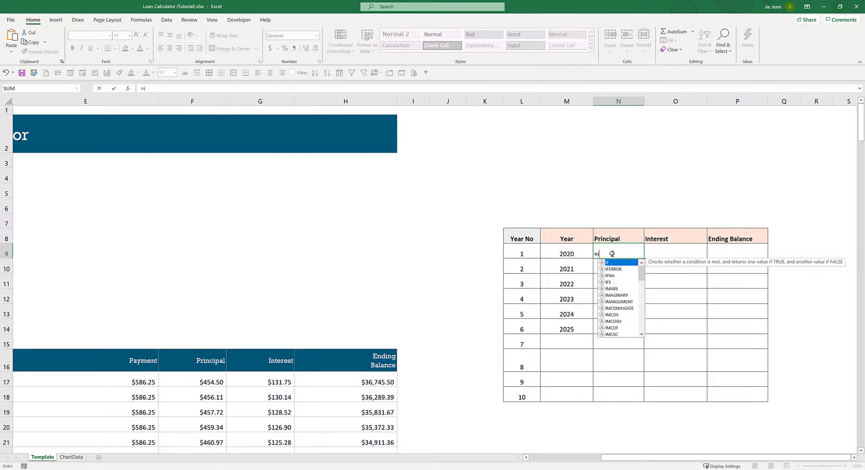
type("f(")
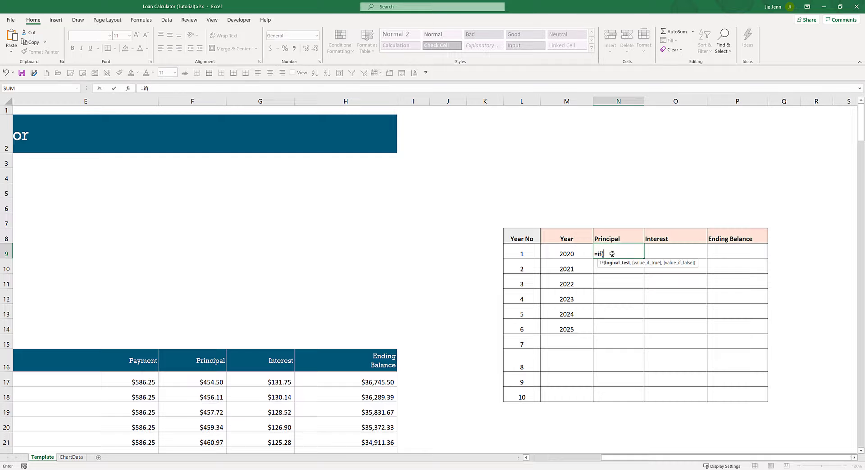
left_click(573, 252)
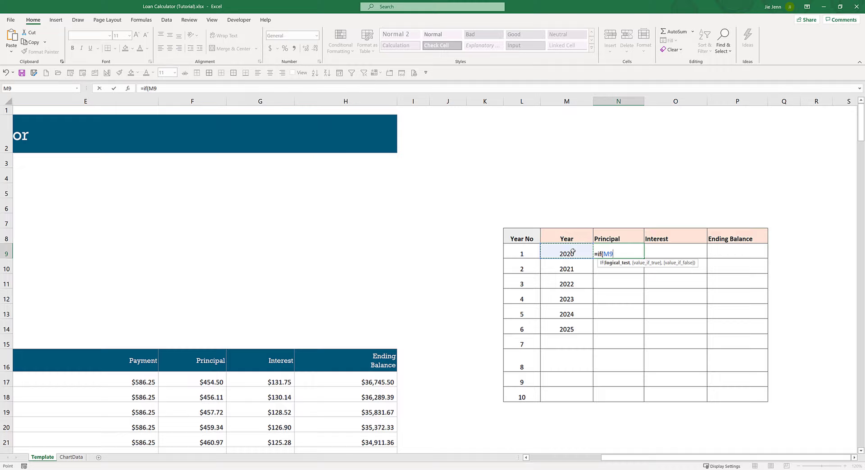
type("<>\"\",SUMIFS")
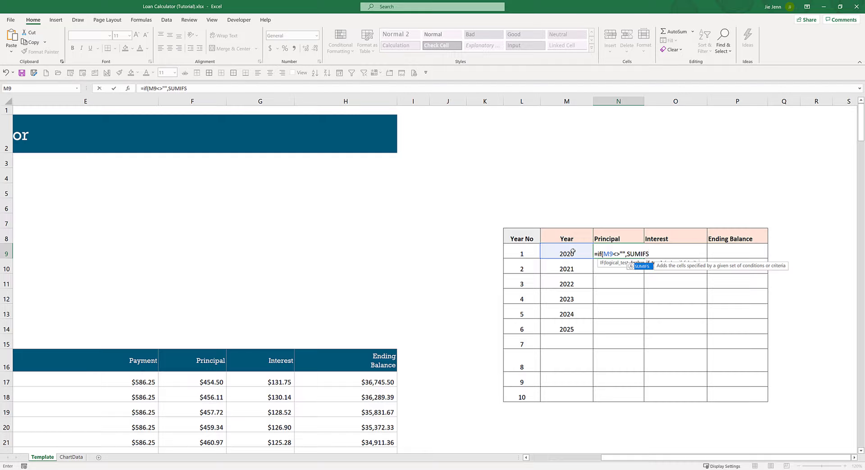
type("(")
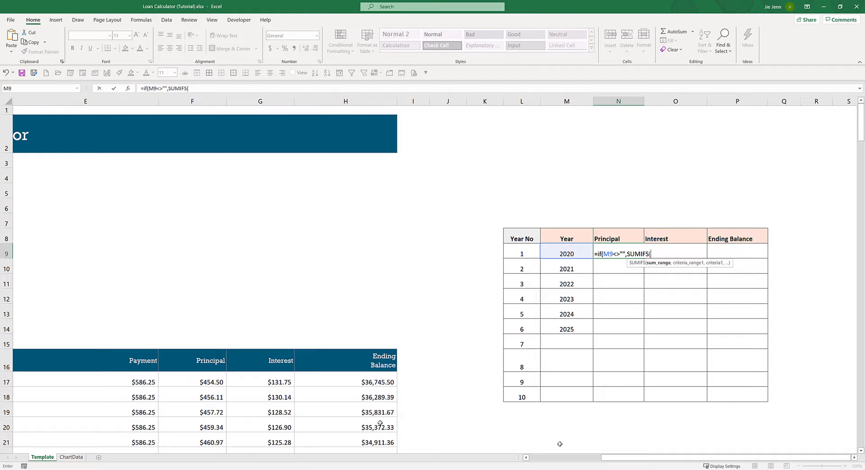
Step: Set the SUMIFS sum range to the schedule's Principal cells as absolute $F$17:$F$198
left_click(201, 382)
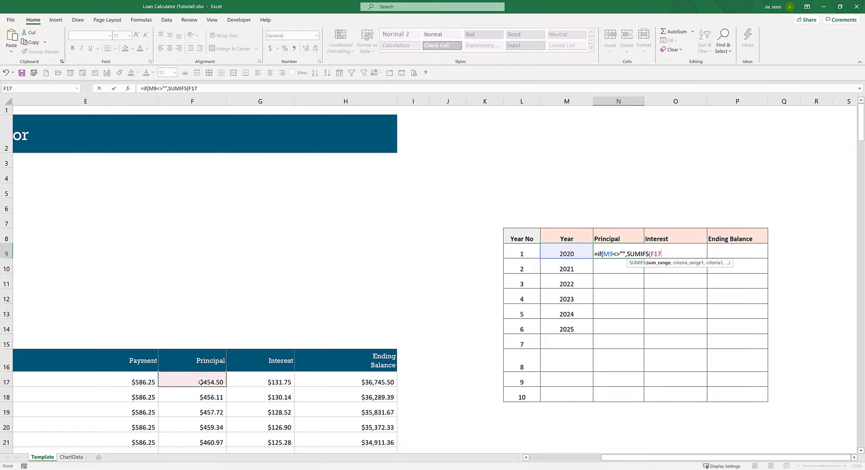
key("ctrl+shift+Down")
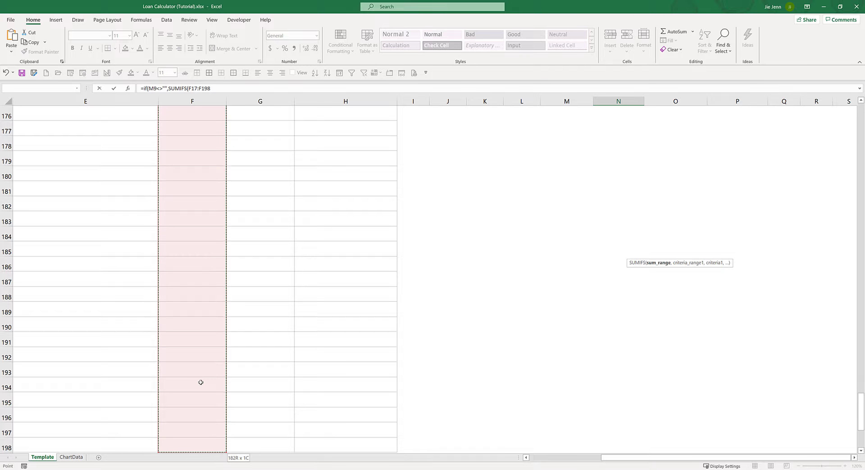
key("F4")
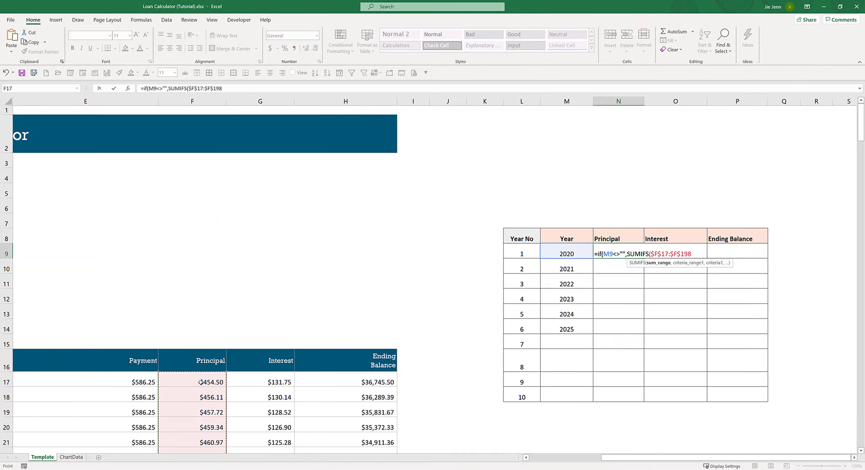
type(",")
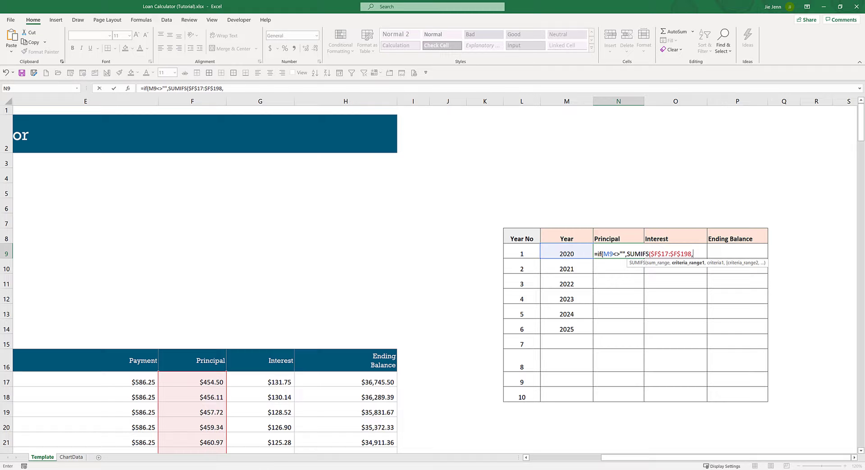
Step: Add the Payment Date cells, absolute $C$17:$C$198, as the first SUMIFS criteria range
left_click(545, 458)
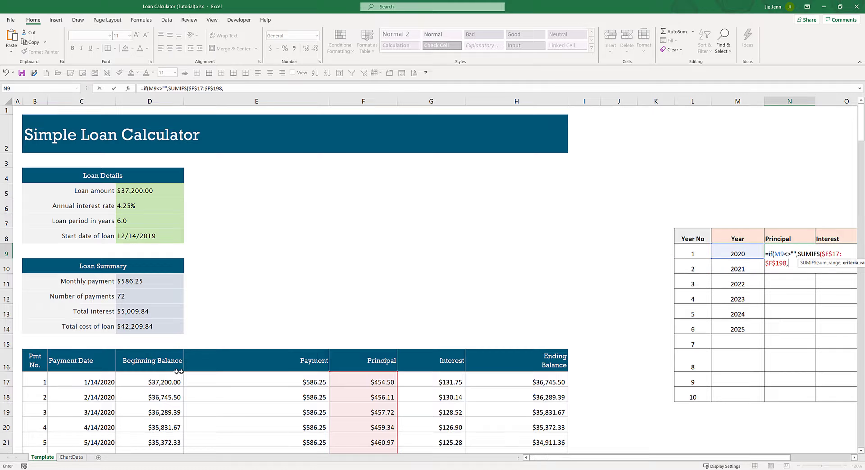
left_click(86, 382)
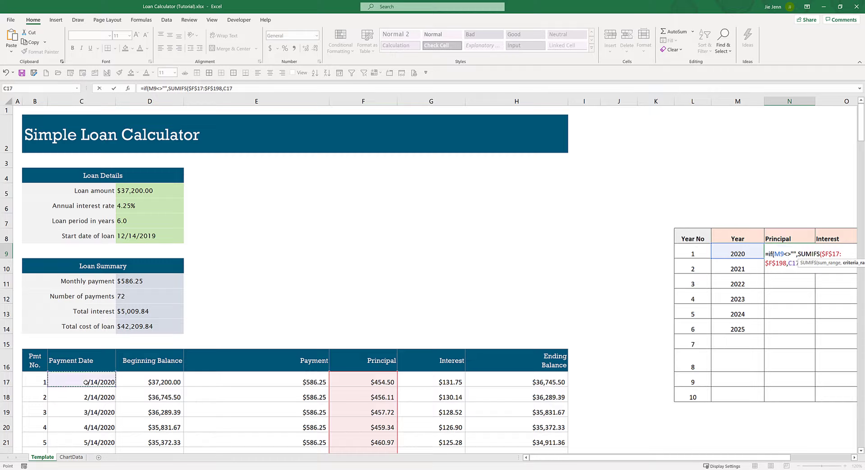
key("ctrl+shift+Down")
key("F4")
scroll(86, 383, "up", 1)
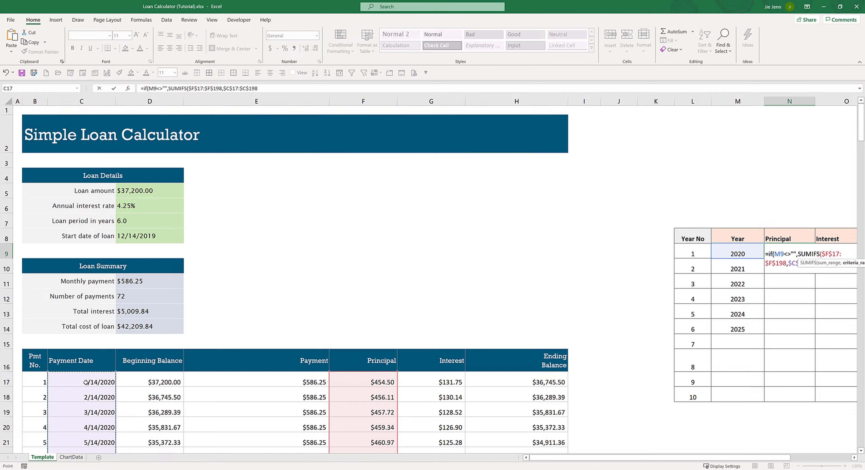
type(",")
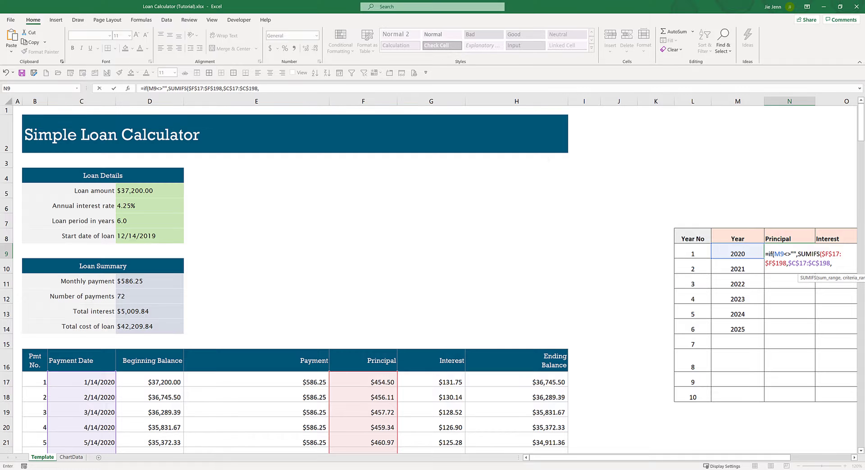
Step: Enter the first criterion as ">="&DATE($M$9,1,1) so payments count from January 1 of the year
left_click_drag(625, 458, 684, 460)
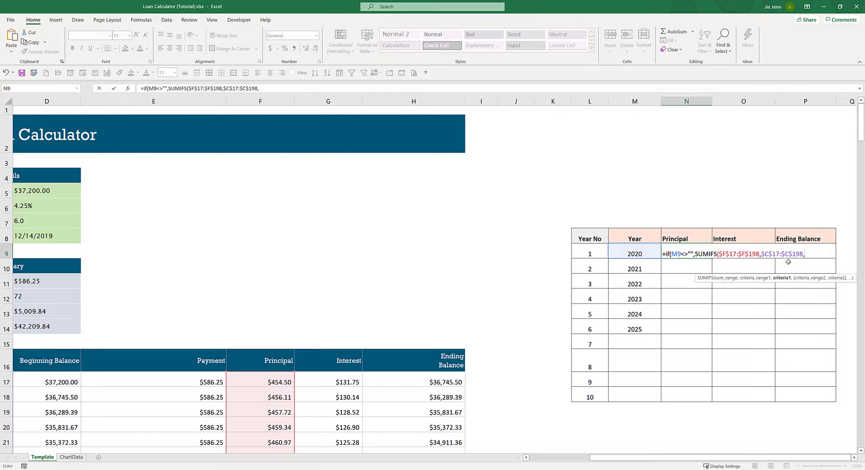
type("\"")
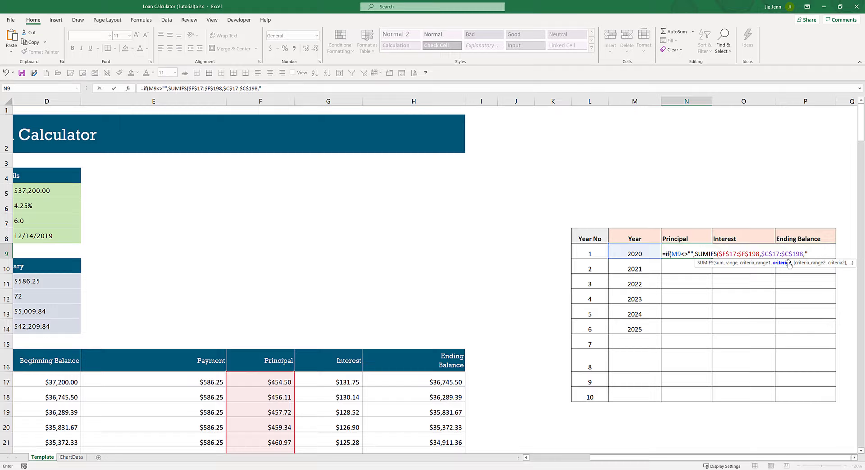
type(">=\"&Date(")
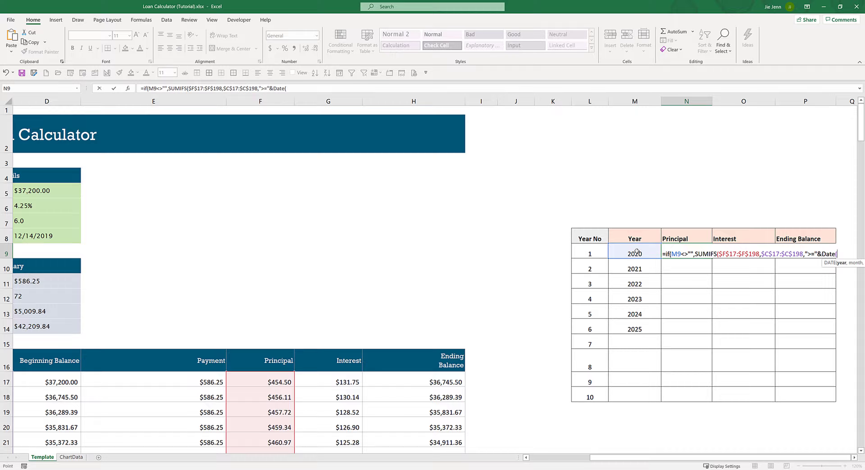
left_click(637, 251)
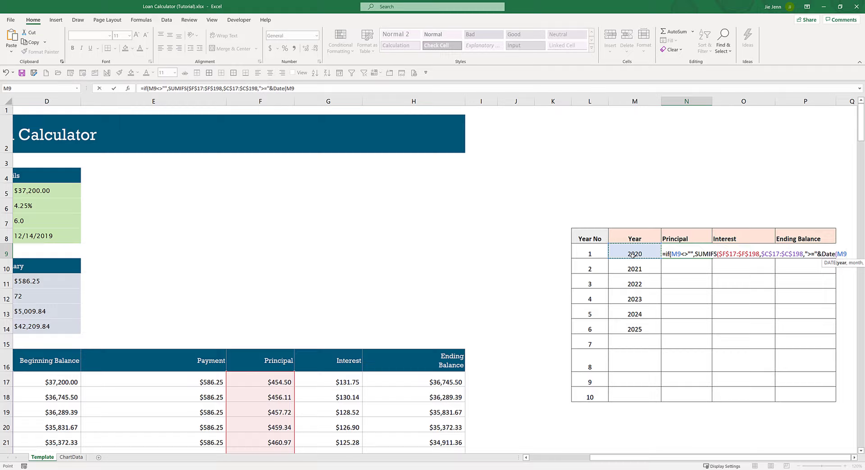
key("F4")
type(",1,1")
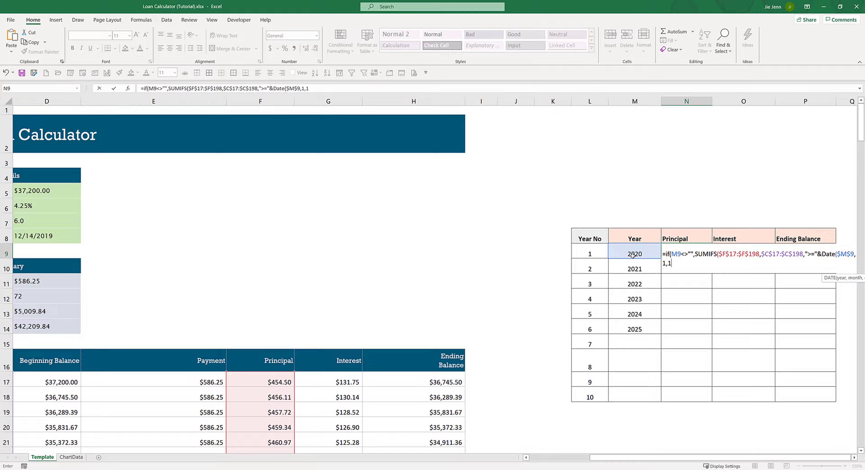
left_click(854, 457)
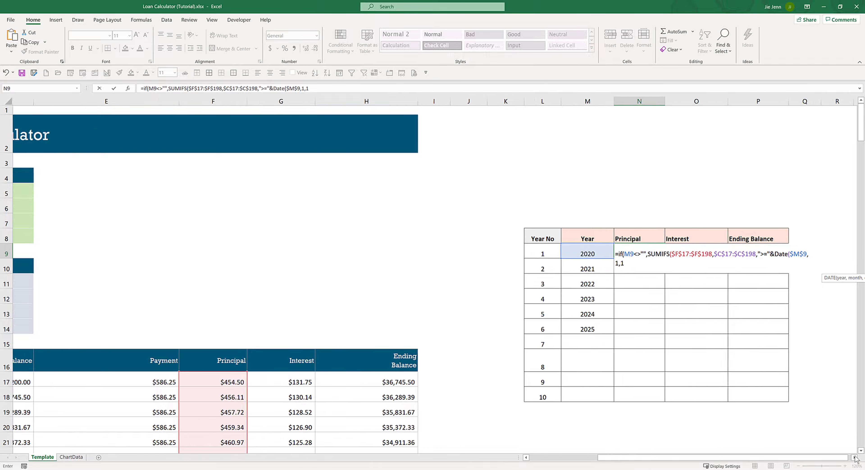
type(")")
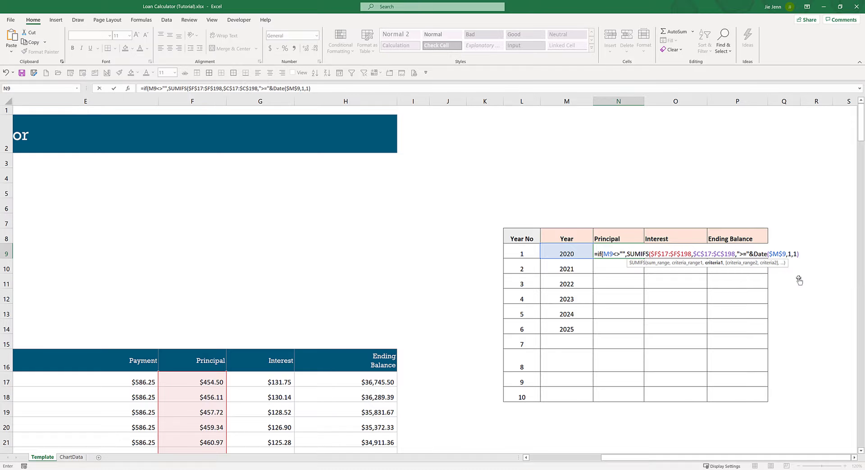
type(",")
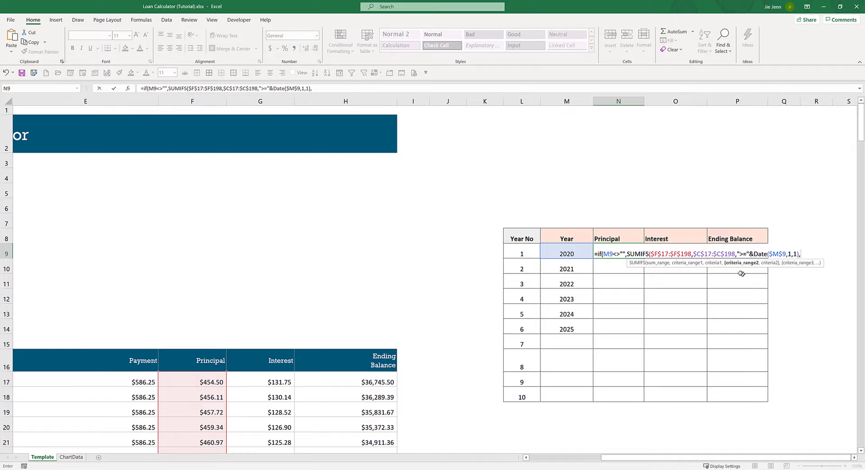
Step: Add the Payment Date cells, absolute $C$17:$C$198, as the second SUMIFS criteria range
left_click_drag(675, 459, 604, 459)
left_click(71, 379)
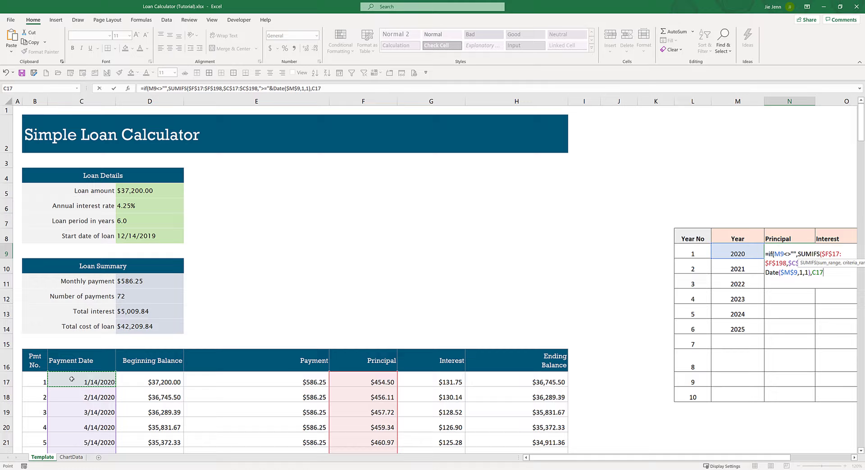
key("ctrl+shift+Down")
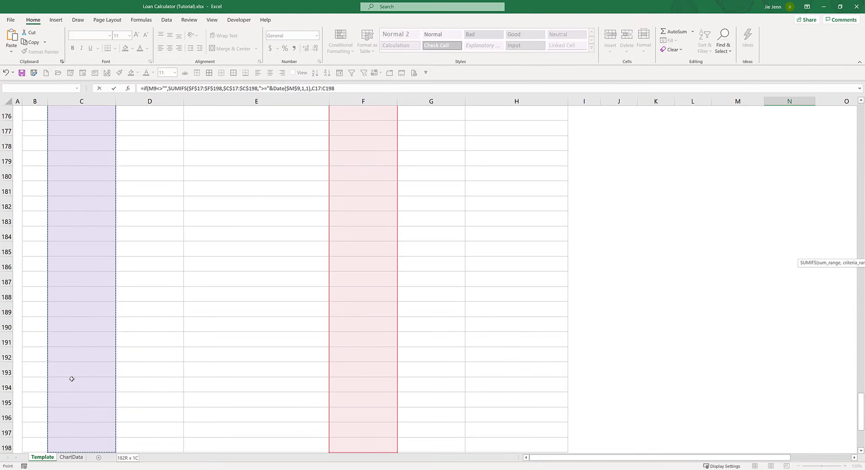
key("F4")
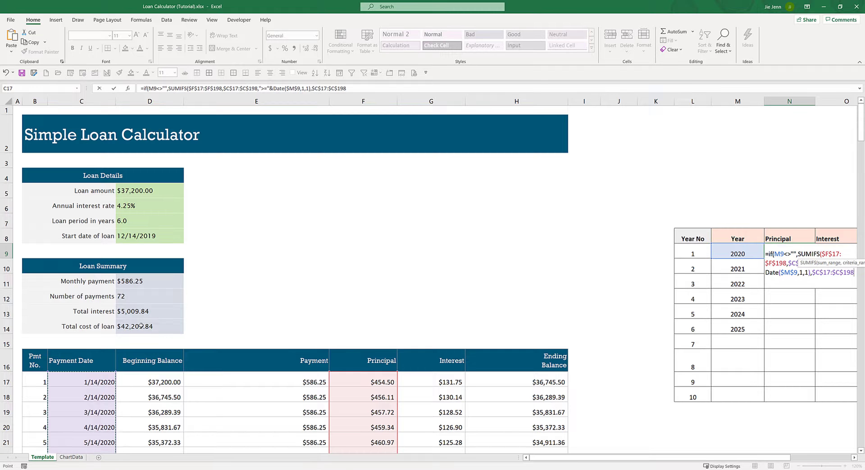
type(",")
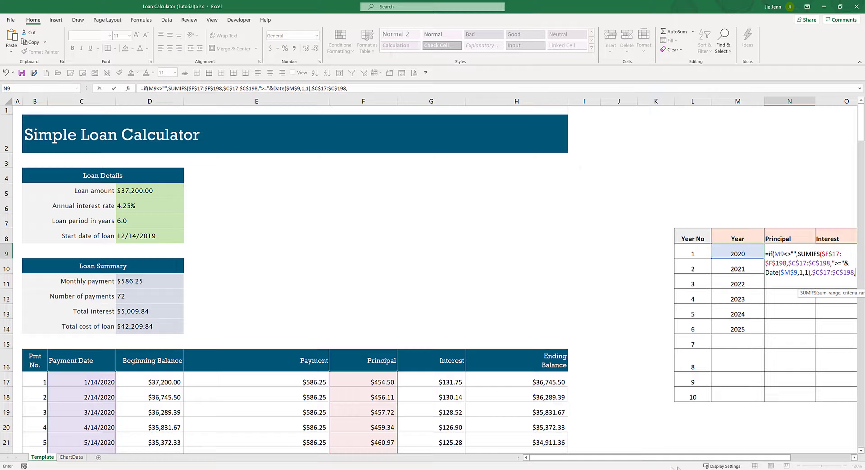
Step: Enter the second criterion as "<="&DATE(M9,12,31) and close the SUMIFS function
left_click_drag(700, 458, 813, 460)
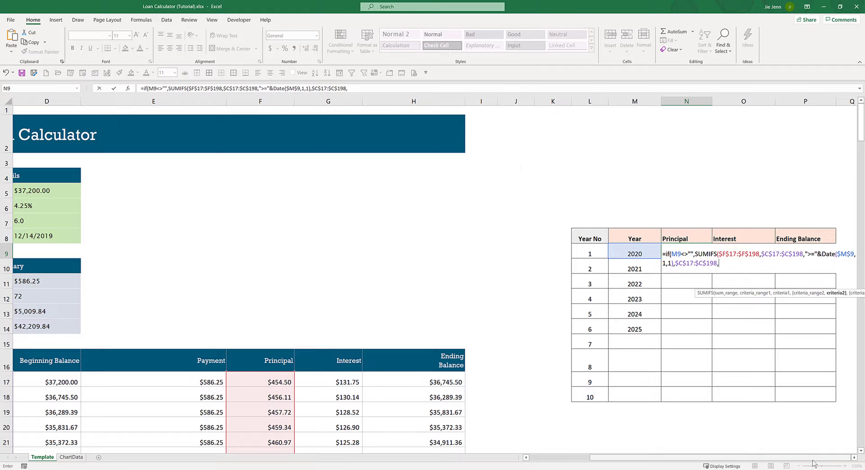
type("\"")
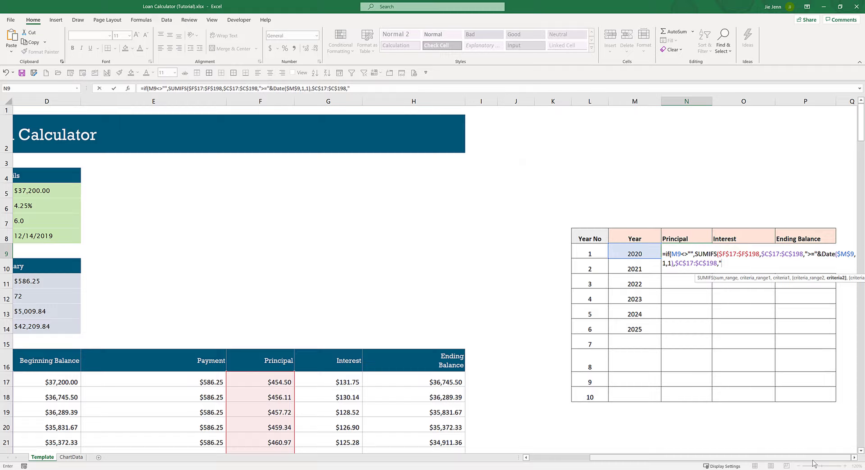
type("<=\"&date(")
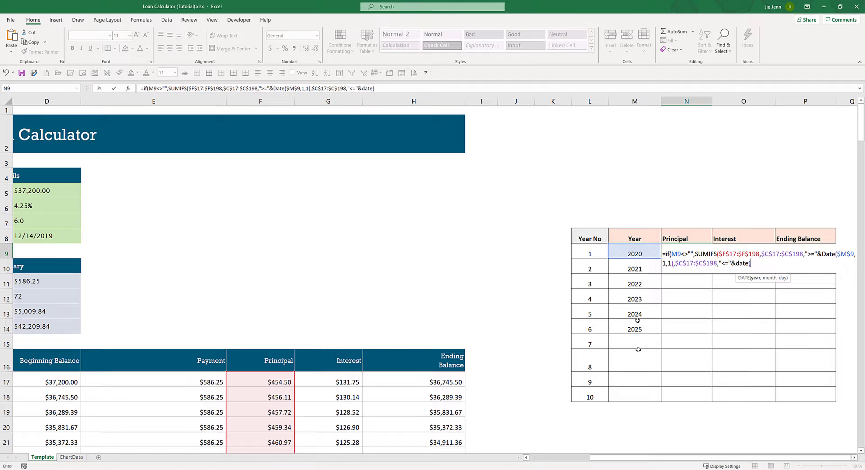
left_click(639, 254)
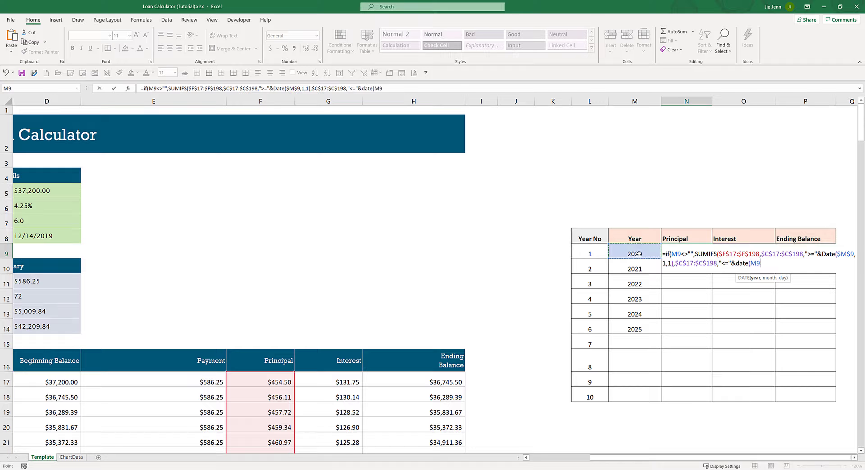
type(",12,31")
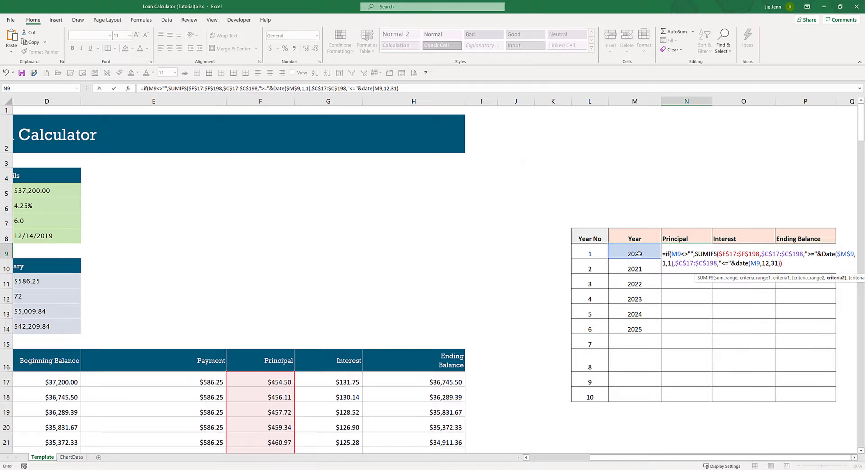
Step: Set the IF function's false value to NA() and enter the completed Principal formula in N9
type(",")
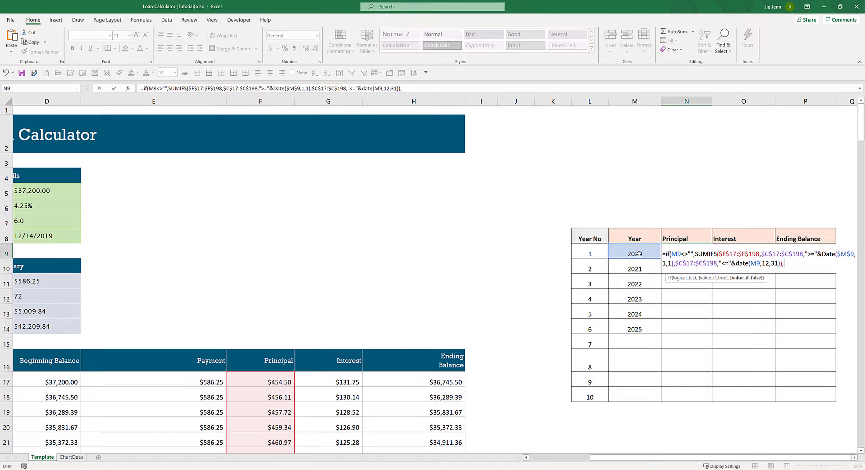
type("na")
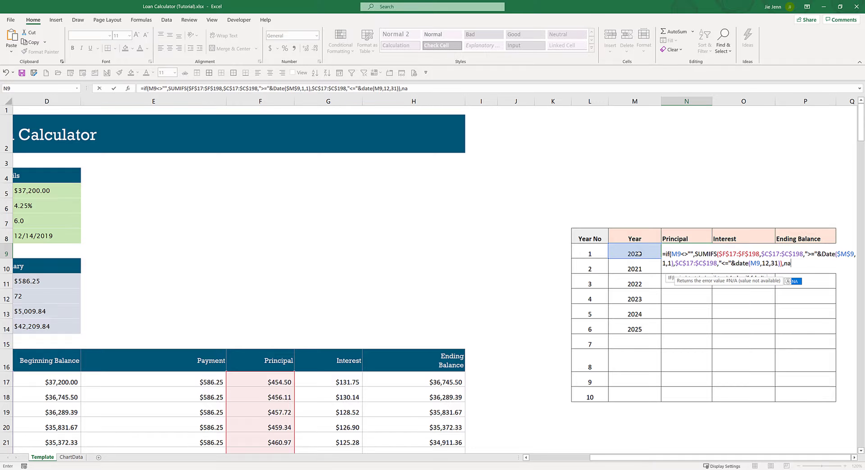
type("())")
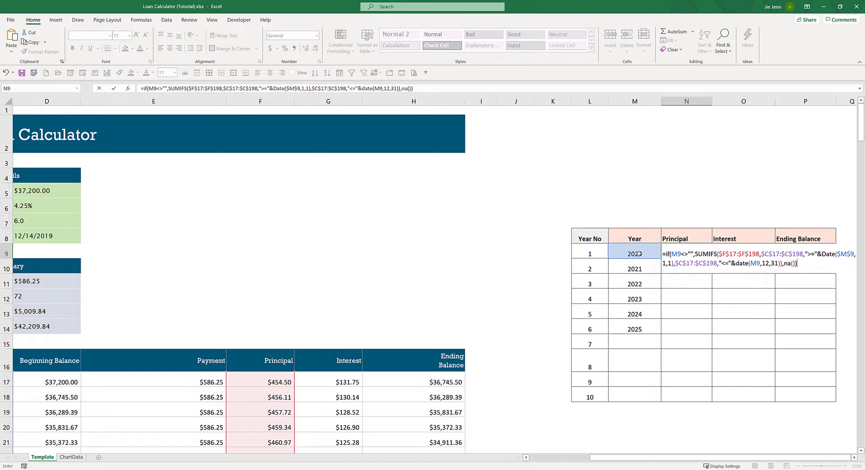
key("ctrl+Return")
key("Up")
Step: Copy the full Principal formula from N9 into the first Interest cell, O9
left_click_drag(421, 88, 145, 88)
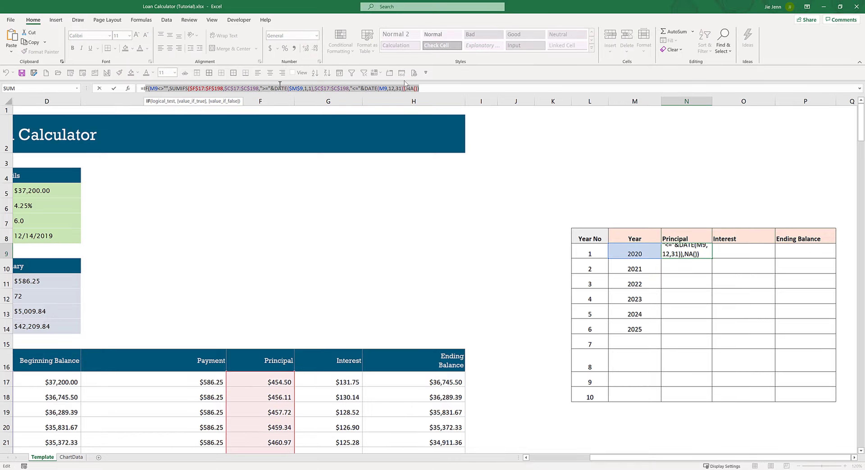
left_click_drag(448, 87, 193, 88)
left_click_drag(193, 88, 140, 88)
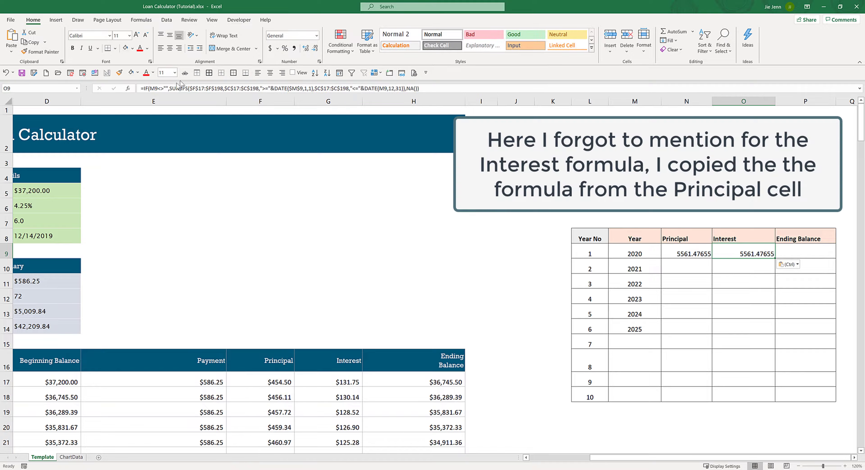
Step: Replace the SUMIFS sum range in O9 with the schedule's Interest cells, absolute $G$17:$G$198, and enter the formula
left_click(171, 90)
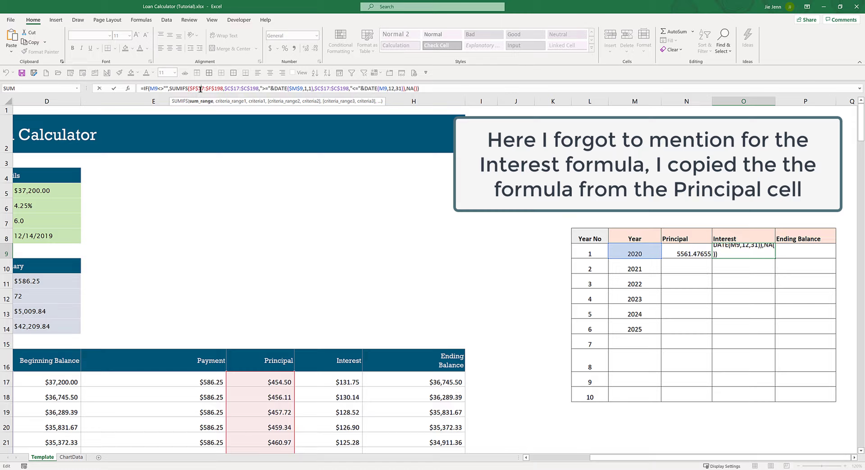
left_click_drag(190, 89, 223, 90)
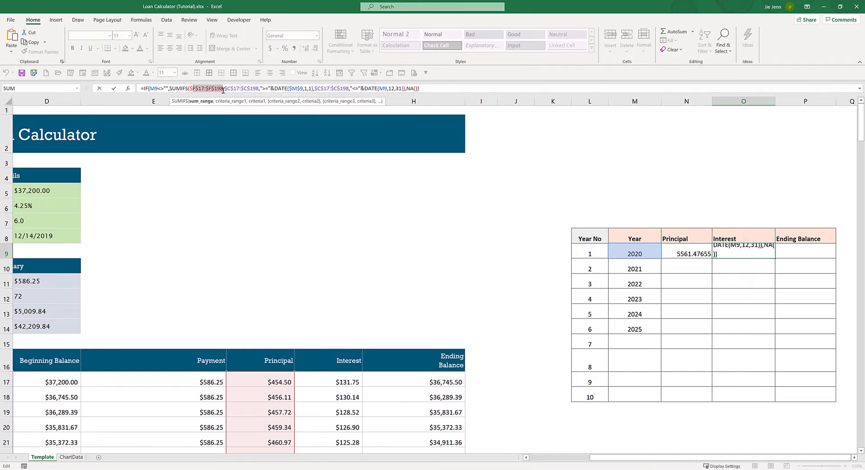
key("BackSpace")
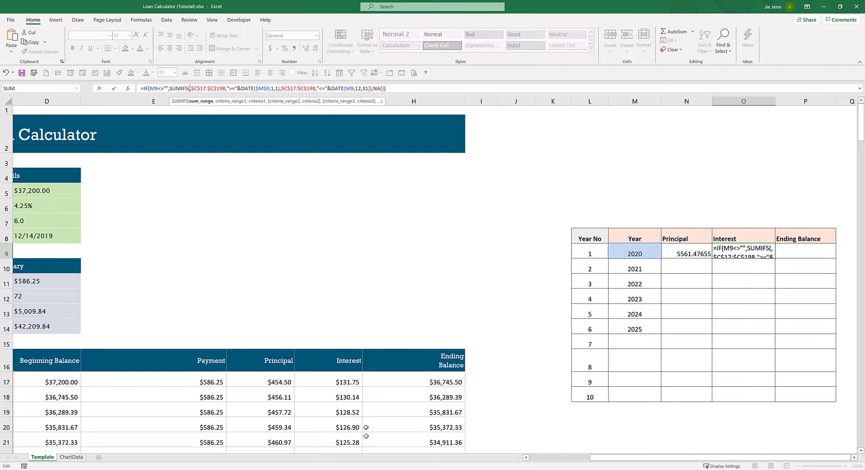
left_click(337, 378)
key("ctrl+shift+Down")
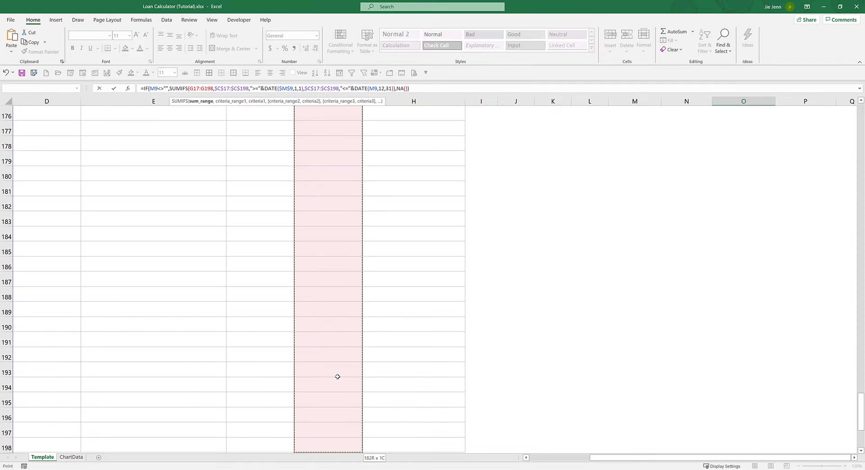
key("F4")
type(",")
key("Return")
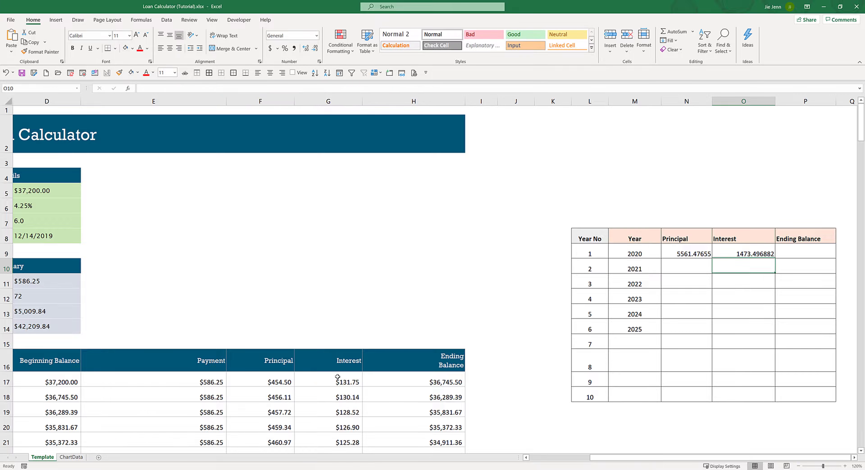
key("Up")
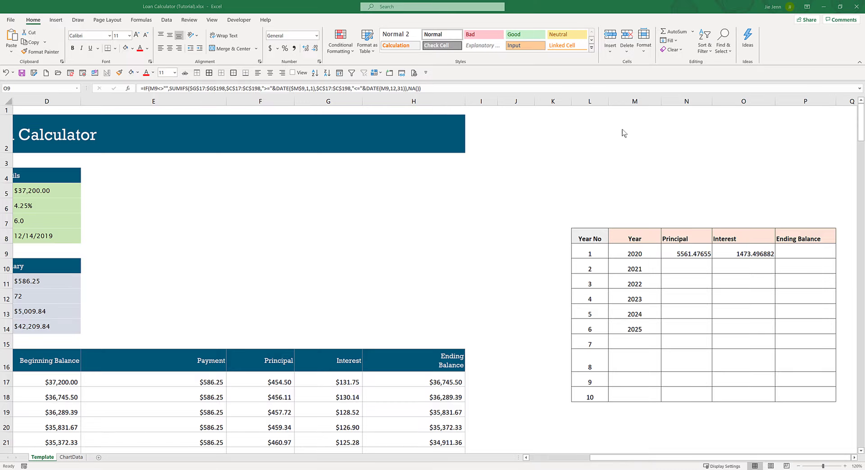
left_click(808, 255)
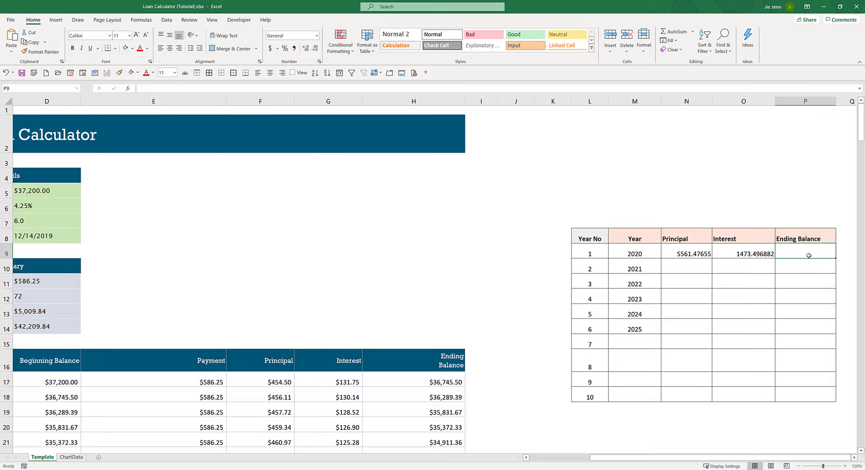
type("=if(")
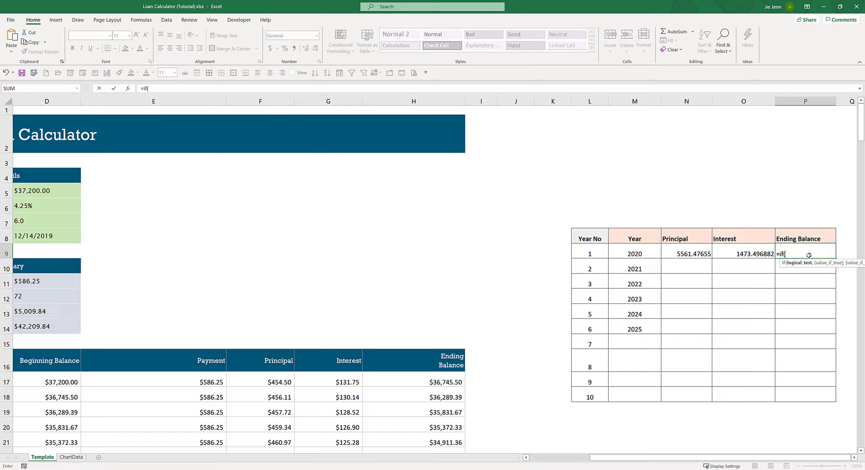
key("Left")
key("Left")
key("Left")
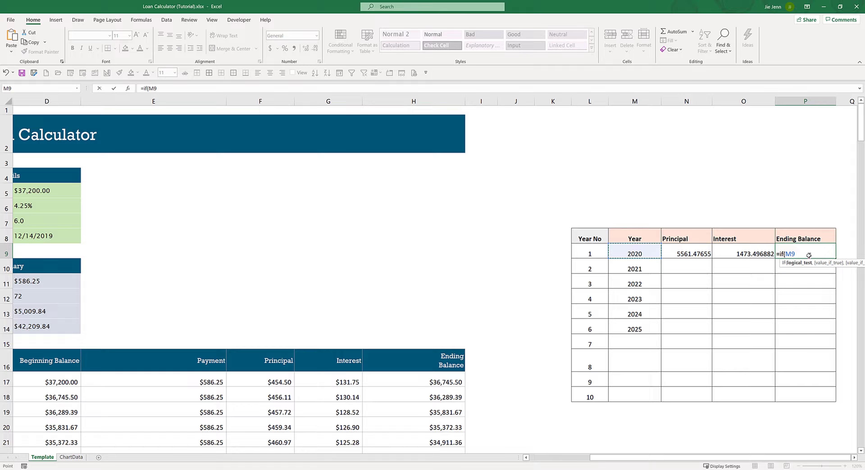
type("<>\"\",min")
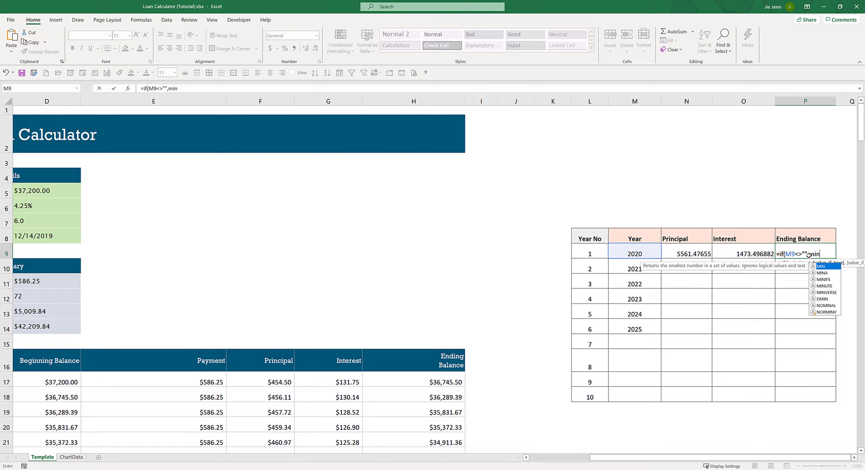
type("ifs")
key("Tab")
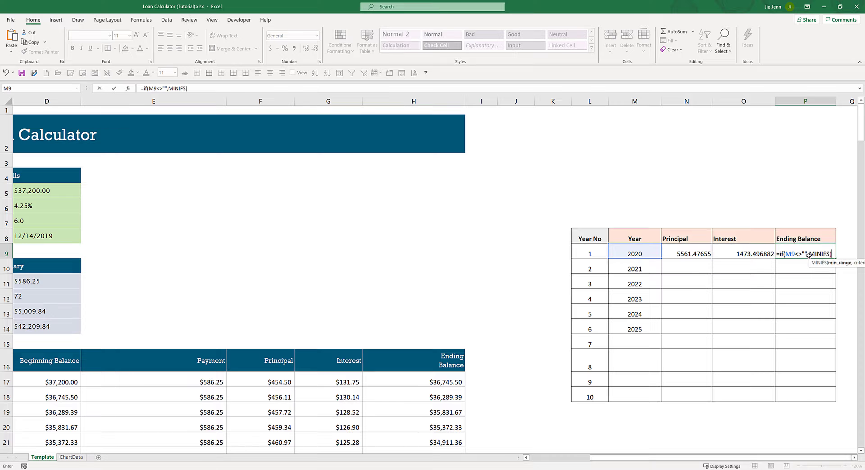
left_click(854, 458)
left_click(854, 458)
left_click(854, 457)
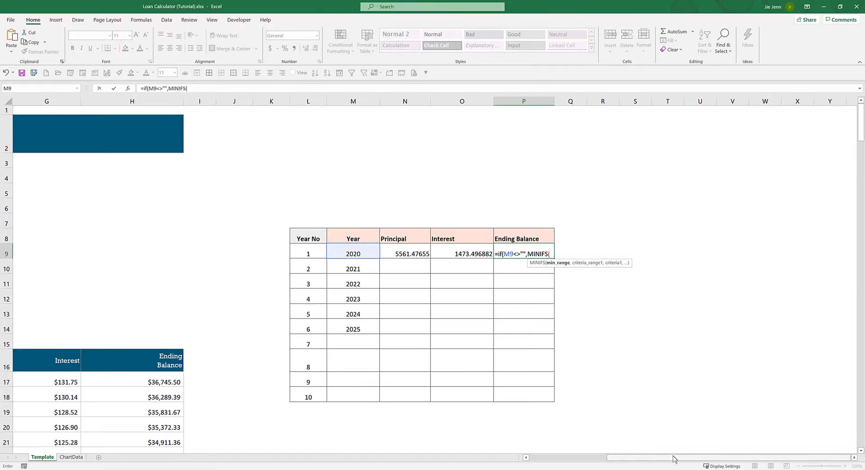
key("Escape")
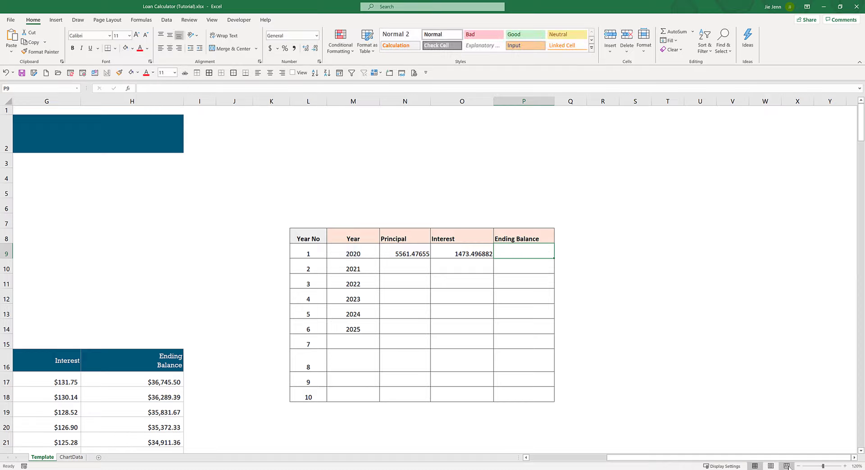
Step: Start an Ending Balance formula in P9 with IF testing M9<>"" and a MINIFS function as the true value
left_click(798, 467)
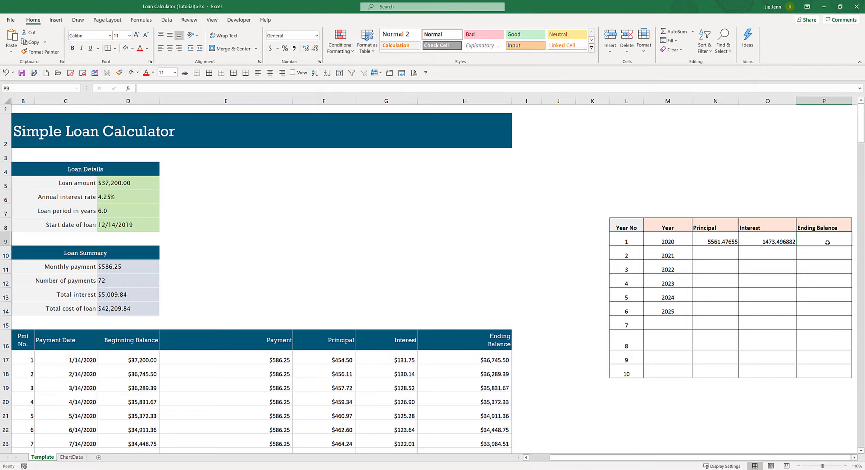
type("=")
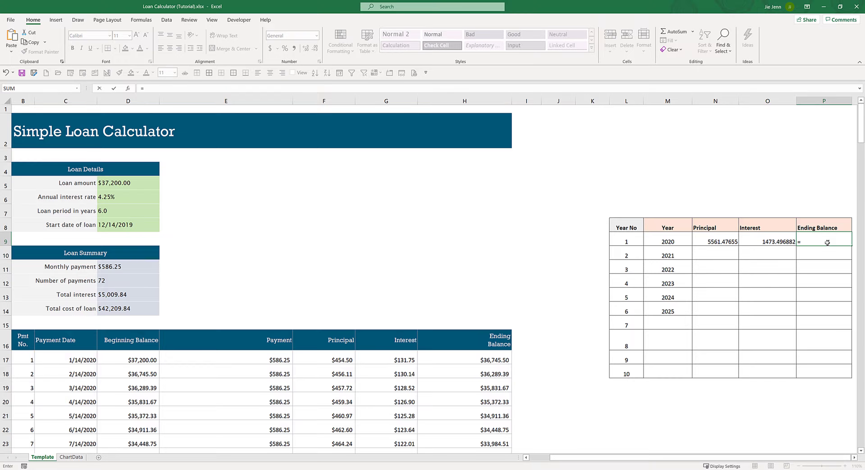
type("if(")
key("Left")
key("Left")
key("Left")
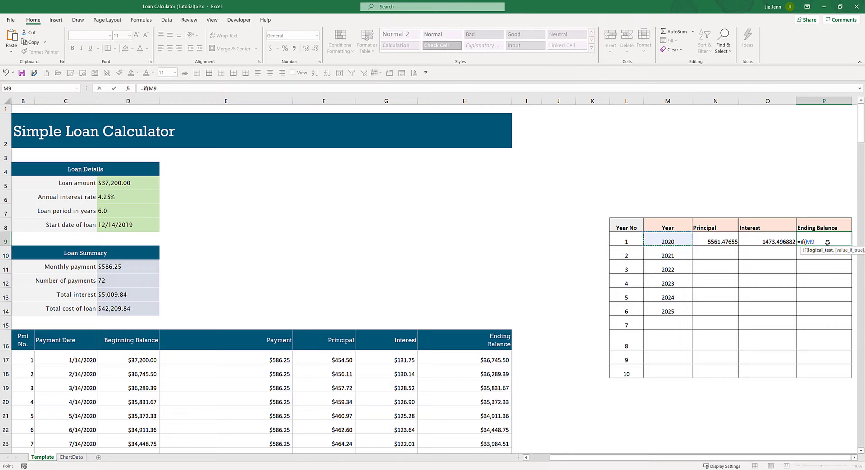
type("<>\"\",mini")
key("Tab")
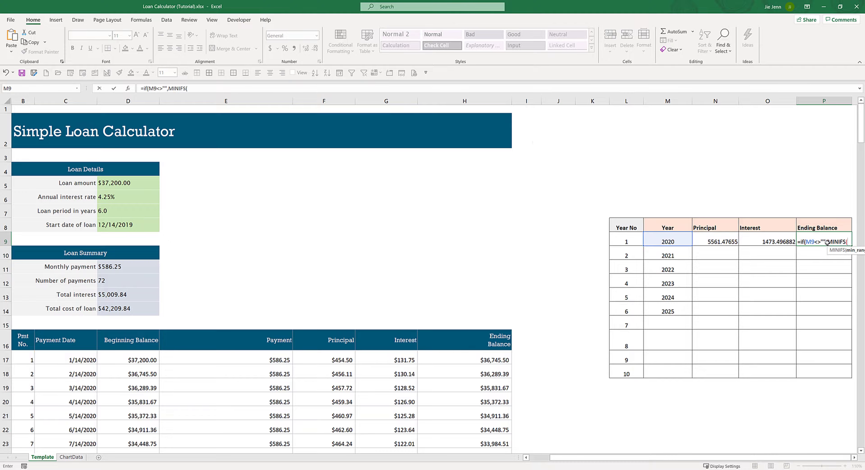
Step: Set the MINIFS minimum range to the schedule's Ending Balance cells, absolute $H$17:$H$198
left_click(270, 88)
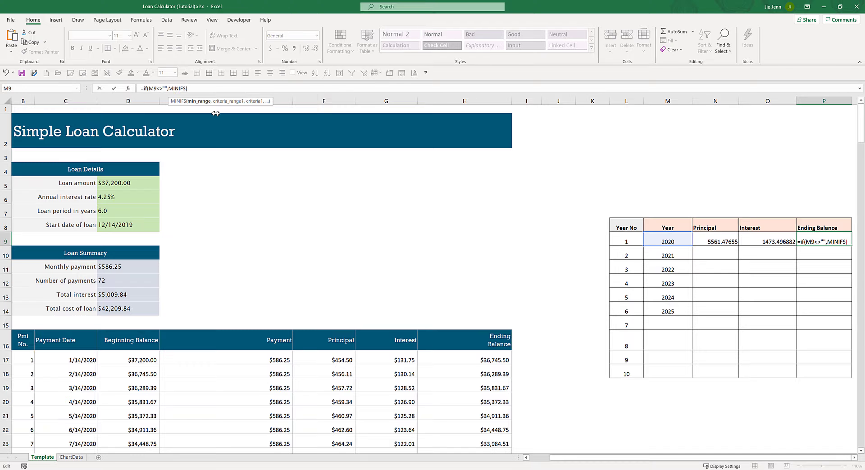
left_click(499, 360)
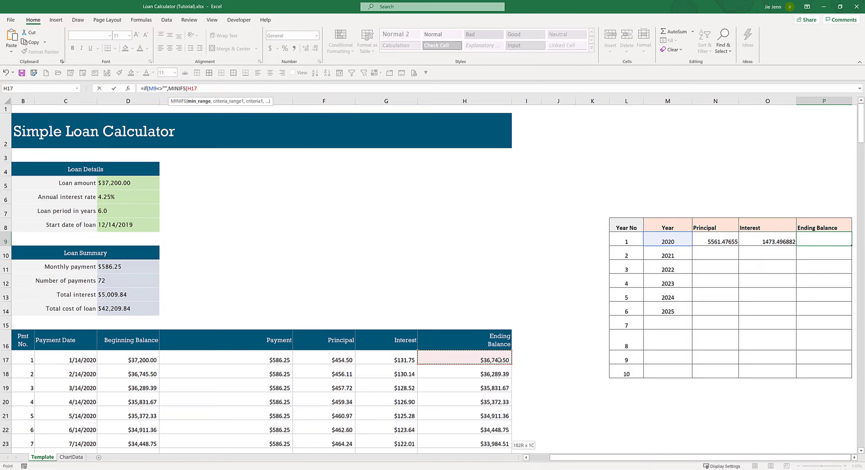
key("ctrl+shift+Down")
key("F4")
type(",")
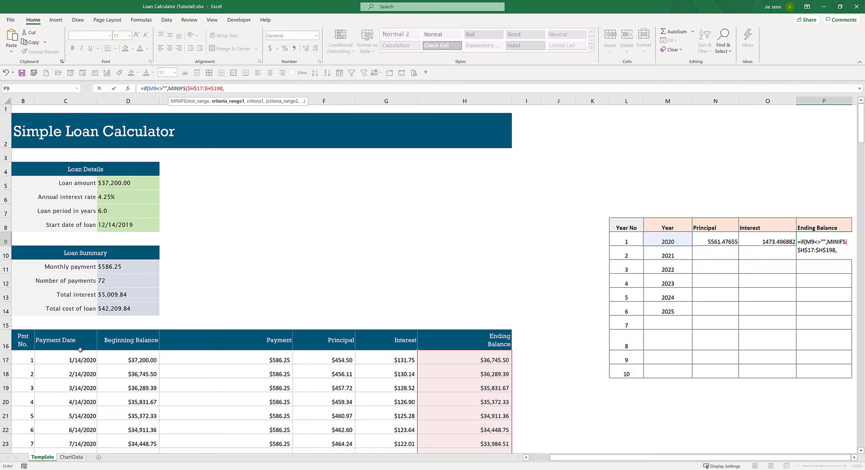
Step: Add the Payment Date cells, absolute $C$17:$C$198, as the first MINIFS criteria range
left_click(76, 358)
key("ctrl+shift+Down")
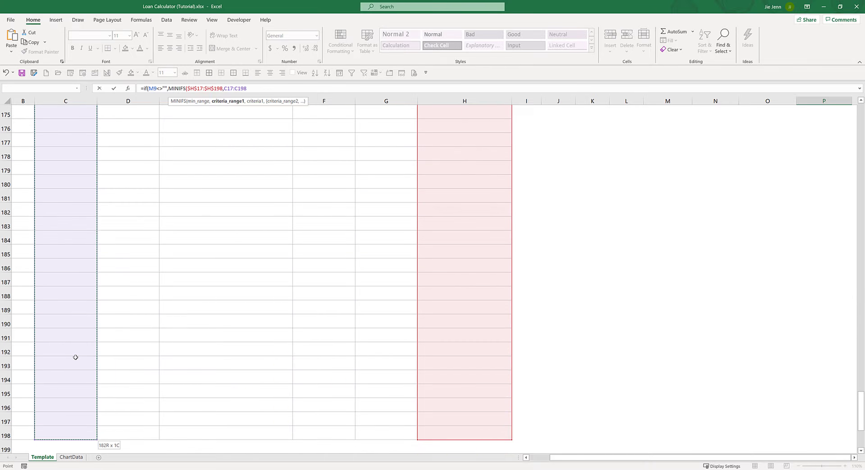
key("F4")
type(",")
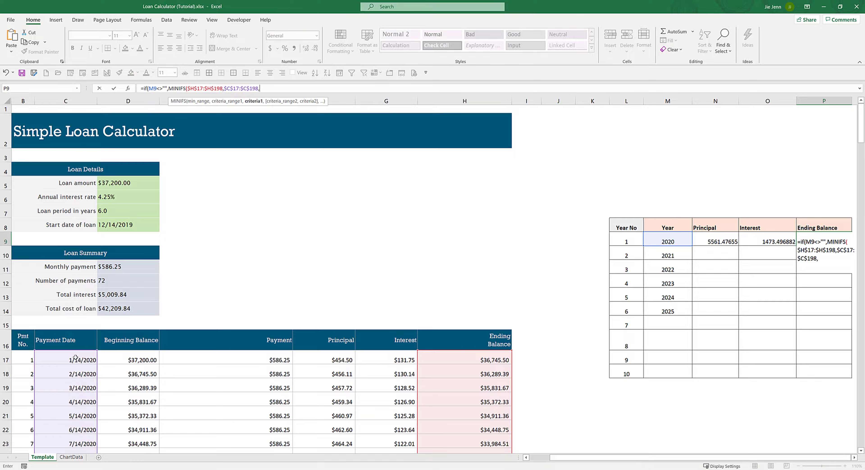
Step: Enter the first MINIFS criterion as ">="&DATE(M9,1,1) for payments from January 1 of the year
type("\">=")
type("\"&date(")
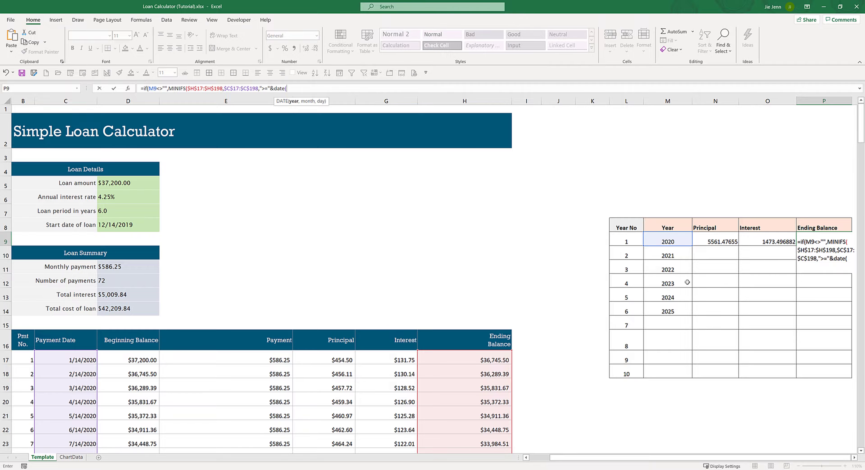
left_click(669, 241)
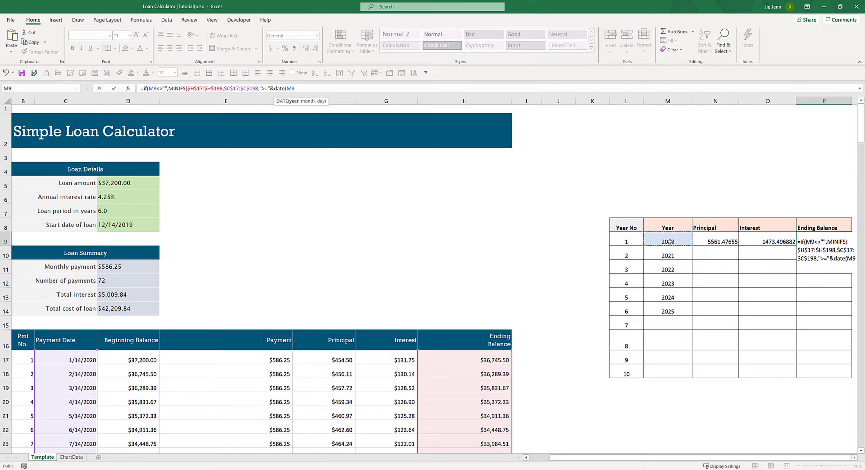
type(",1,1)")
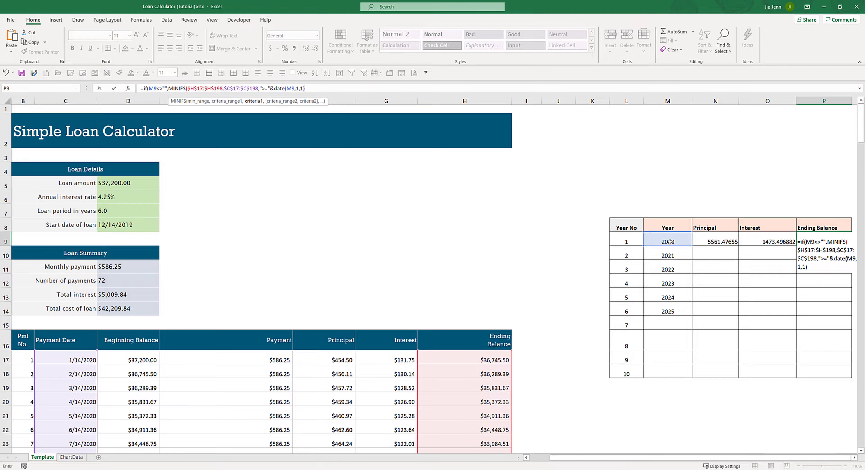
type(",")
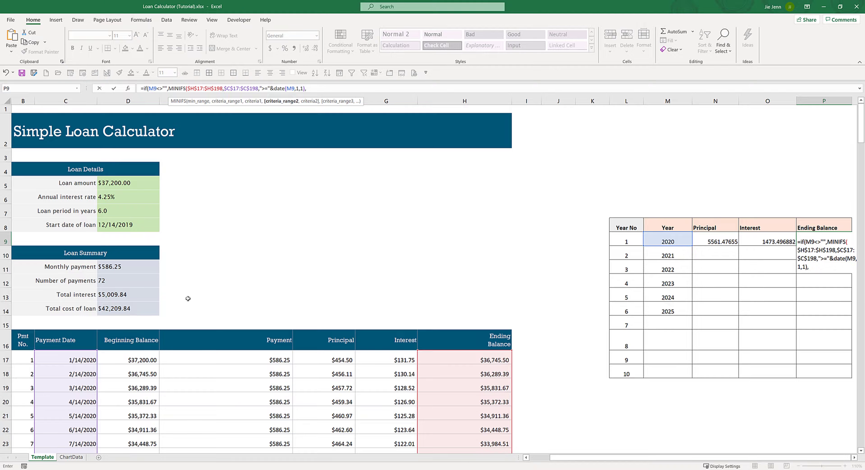
Step: Add the Payment Date cells, absolute $C$17:$C$198, as the second MINIFS criteria range
left_click(78, 359)
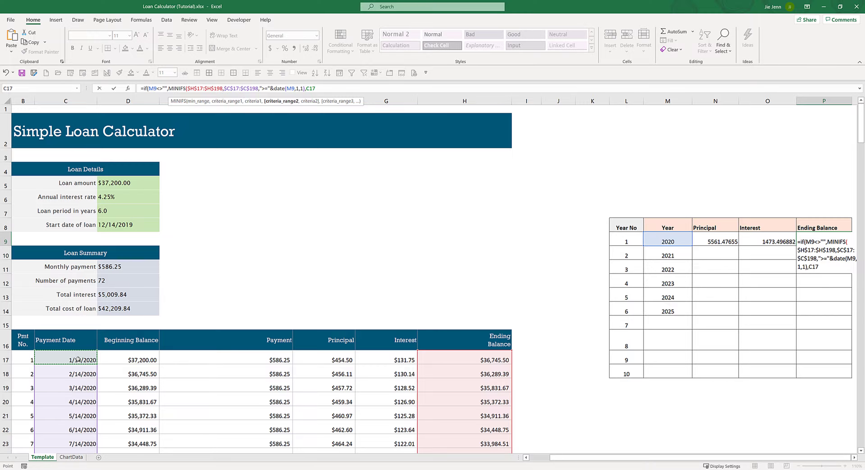
key("ctrl+shift+Down")
scroll(78, 360, "up", 15)
key("F4")
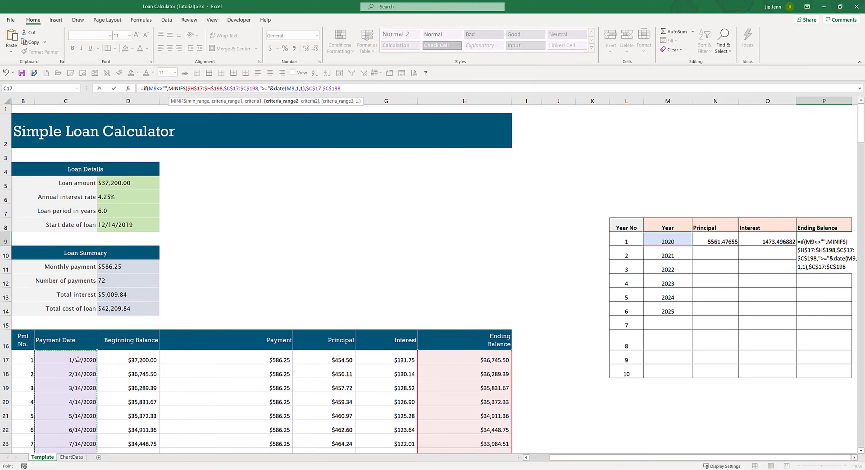
type(",")
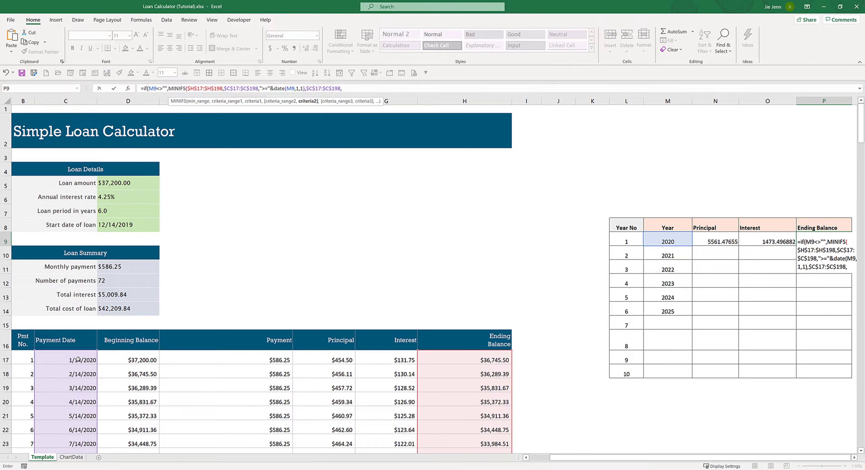
Step: Enter the second MINIFS criterion as "<="&DATE(M9,12,31) for payments up to December 31 of the year
type("<")
key("BackSpace")
type("\"<=\"&date")
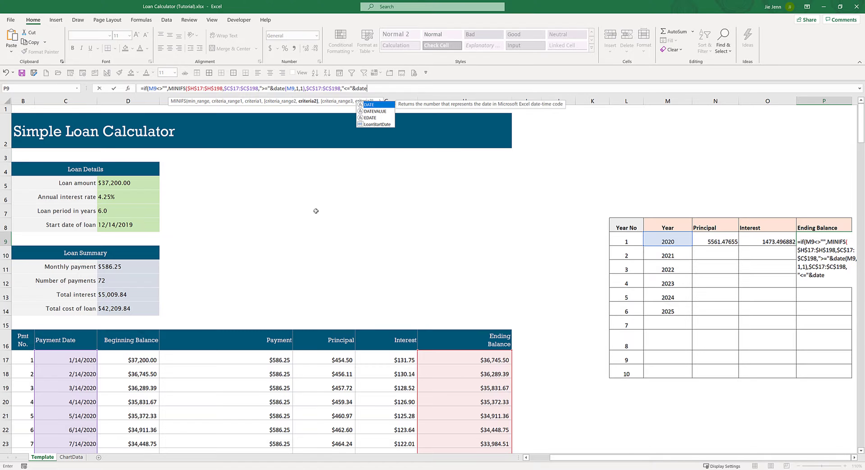
type("(")
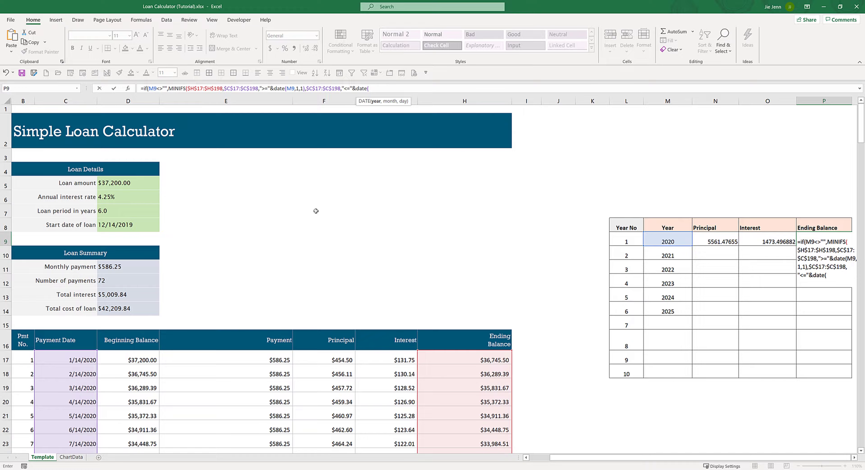
left_click(667, 243)
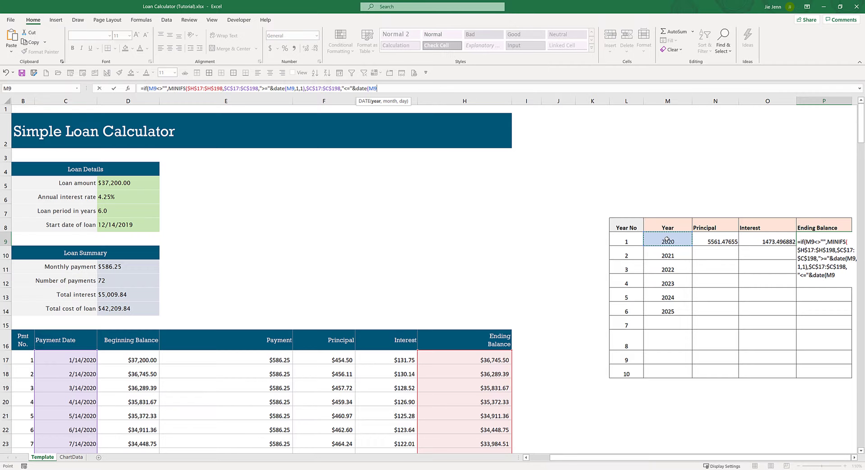
type(",12,31)")
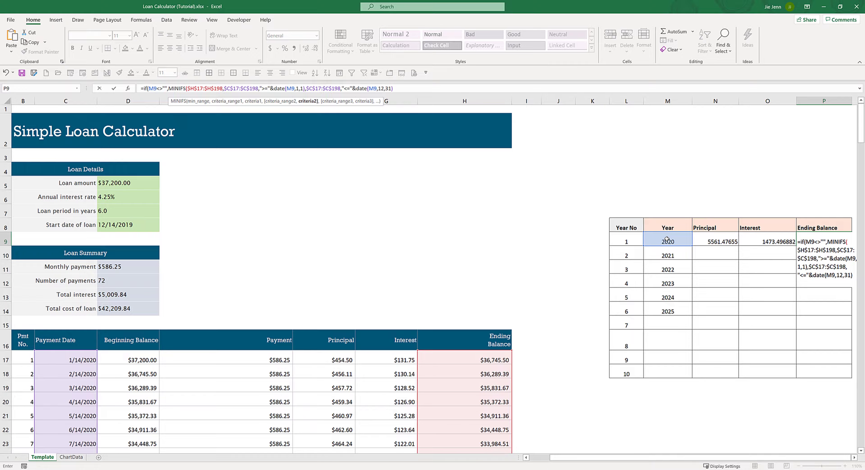
Step: Complete the Ending Balance IF formula in P9 with NA() as the value if false
type("),")
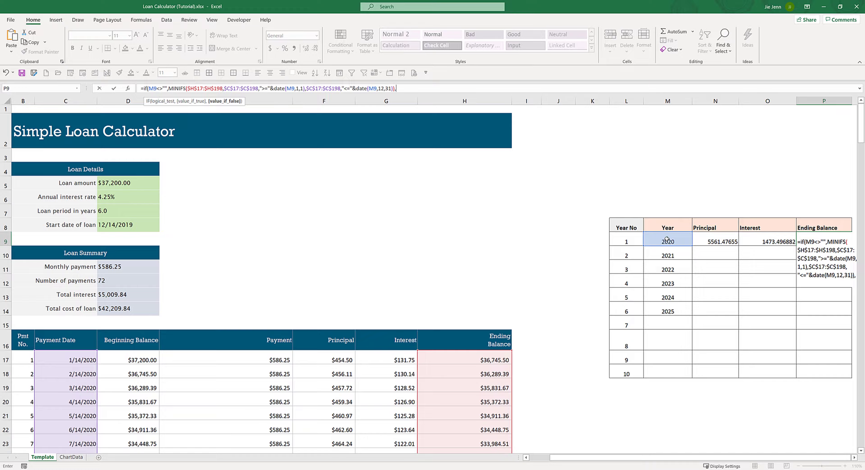
type("\"")
key("BackSpace")
type("N")
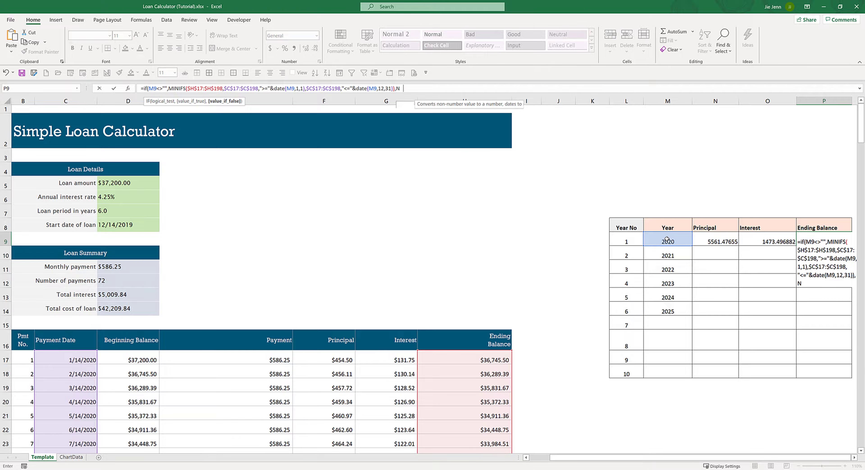
type("A()")
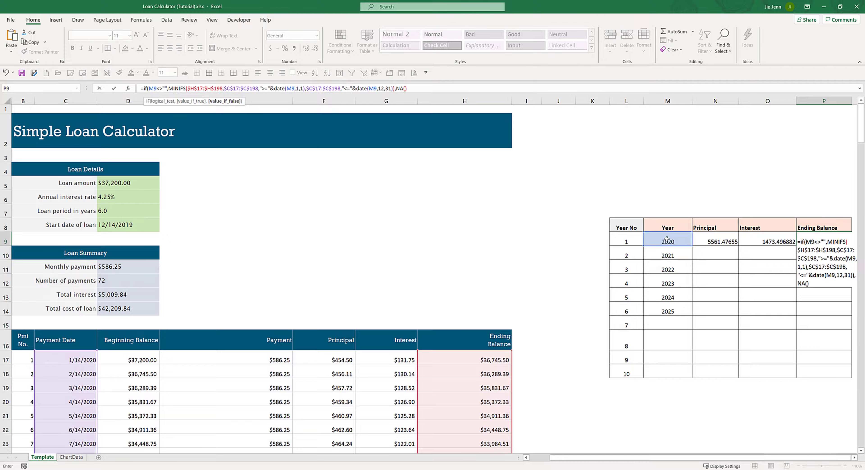
key("Return")
key("Up")
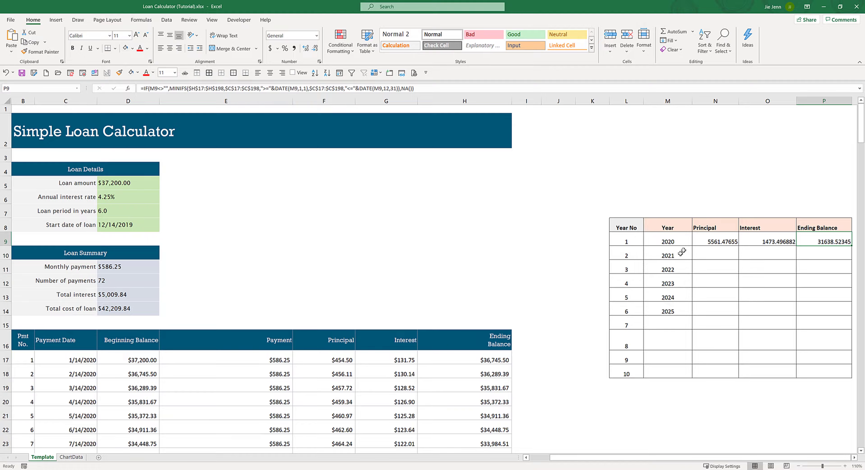
Step: Format the Principal, Interest and Ending Balance cells N9:P9 as Currency with 0 decimal places
left_click_drag(707, 239, 742, 241)
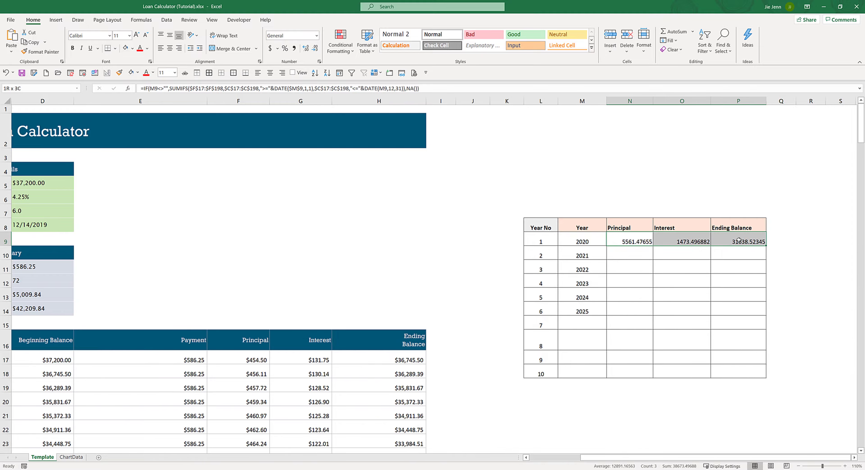
left_click(320, 61)
left_click(358, 194)
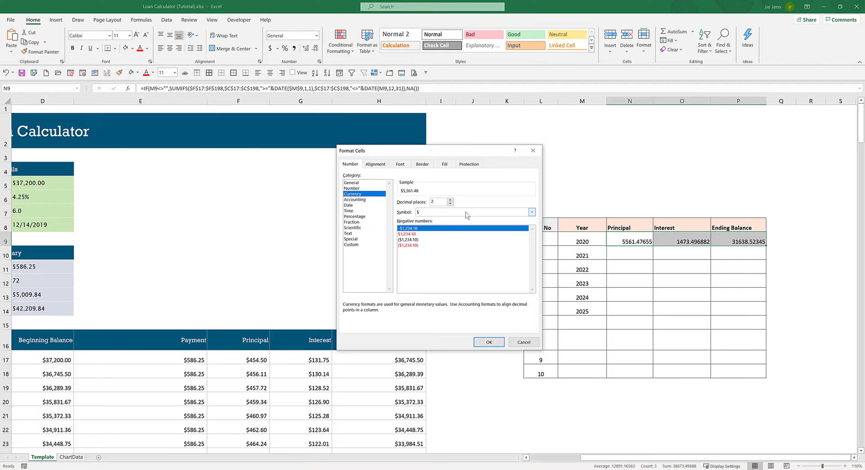
left_click(451, 204)
left_click(450, 204)
left_click(491, 342)
left_click(721, 276)
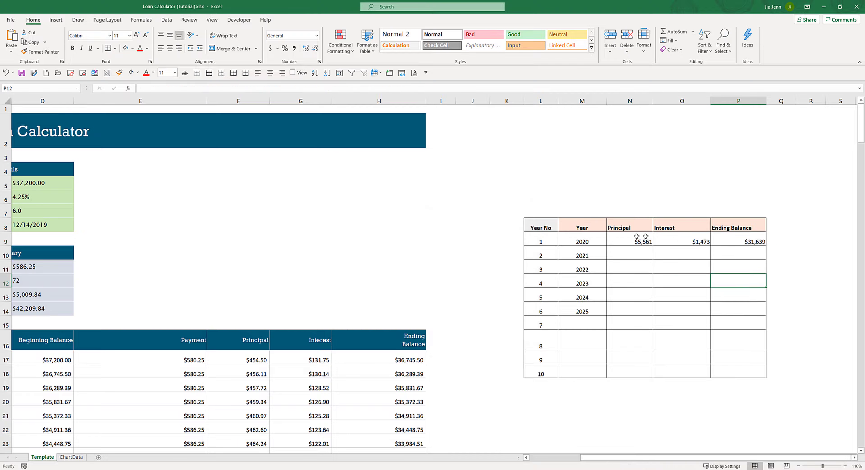
Step: Fill the N9:P9 formulas down through Year No 10 and inspect the NA() fallback in year 7's Principal formula
left_click_drag(631, 242, 744, 244)
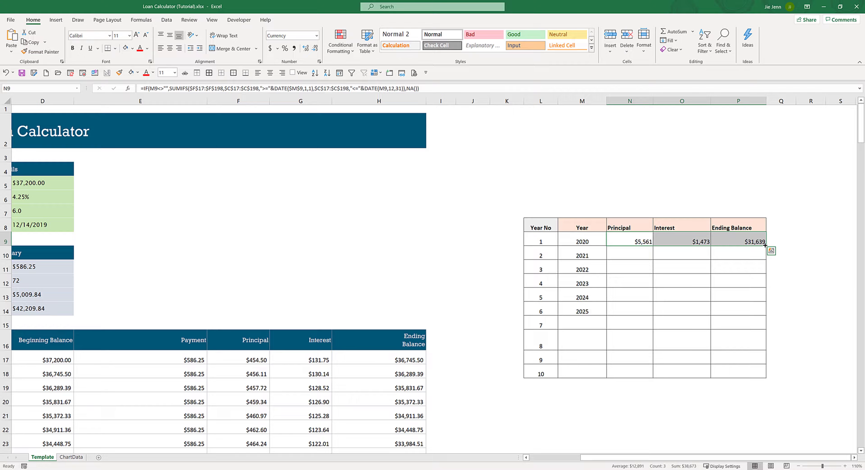
left_click_drag(765, 245, 753, 374)
left_click(630, 323)
key("F2")
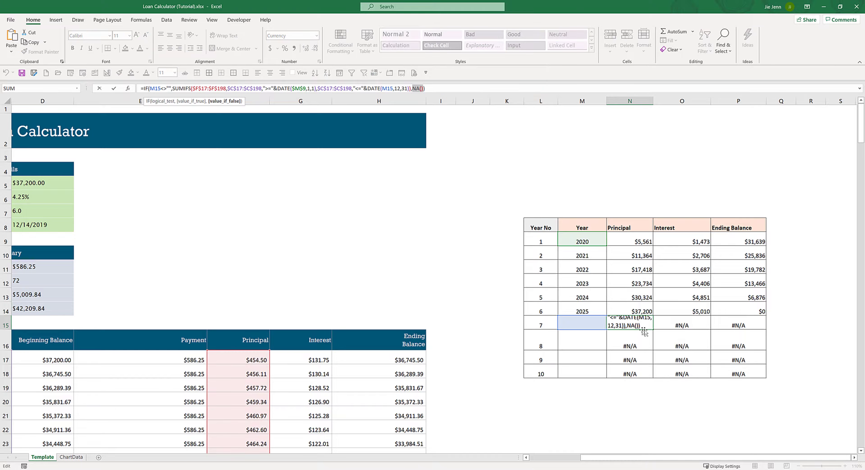
key("Escape")
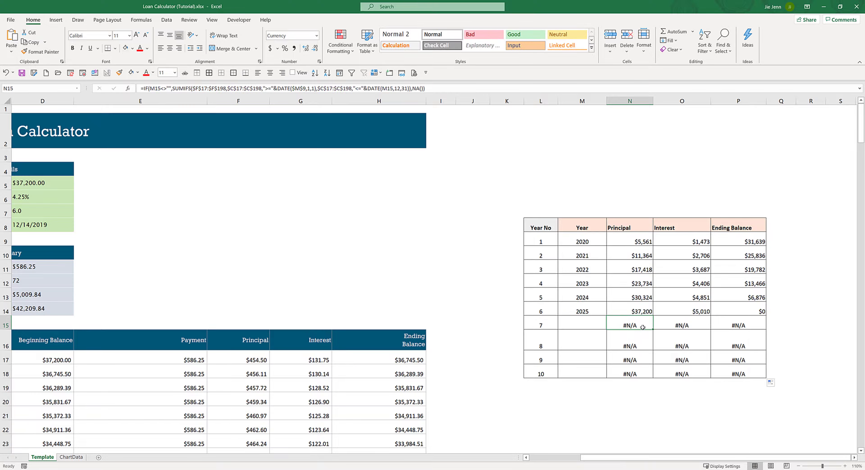
left_click(420, 88)
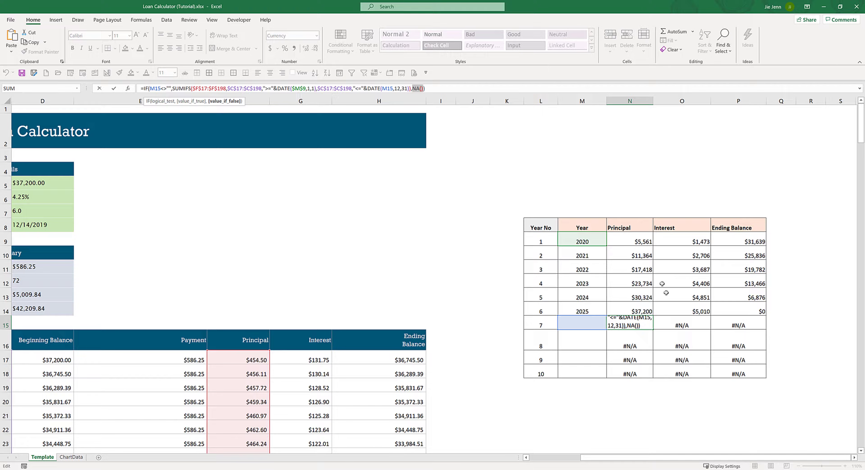
key("ctrl+Return")
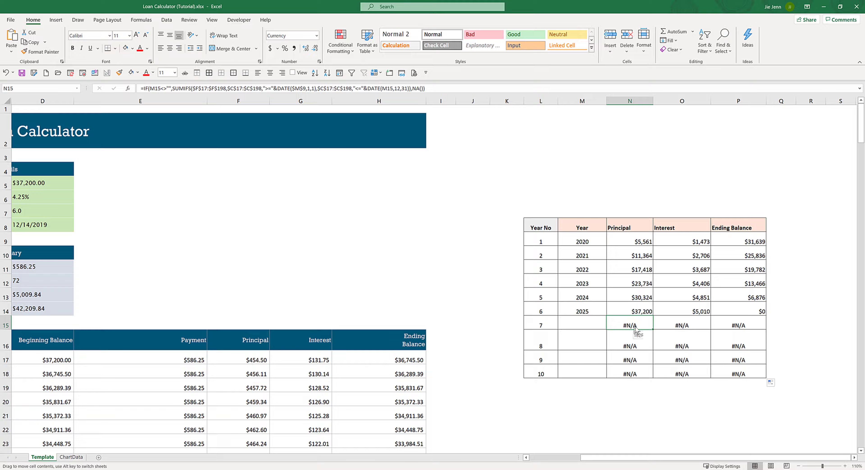
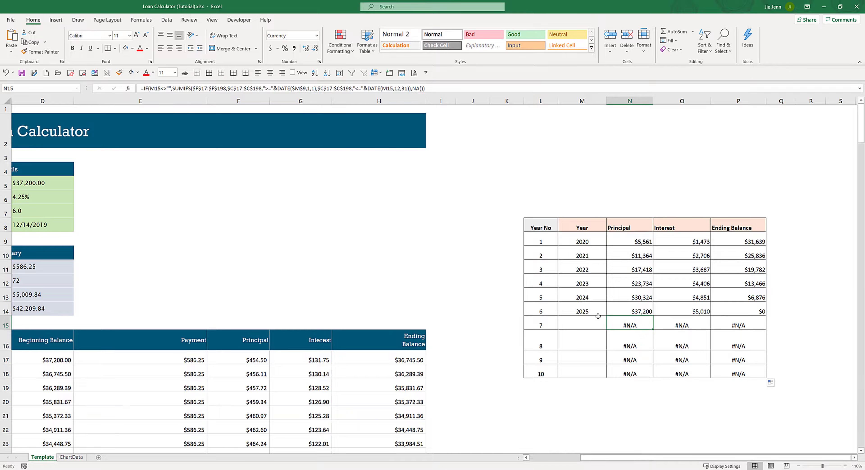
Step: Insert a 2-D Stacked Column chart from M8:P18 and place it beside the loan details, above the payment schedule
left_click_drag(578, 227, 764, 376)
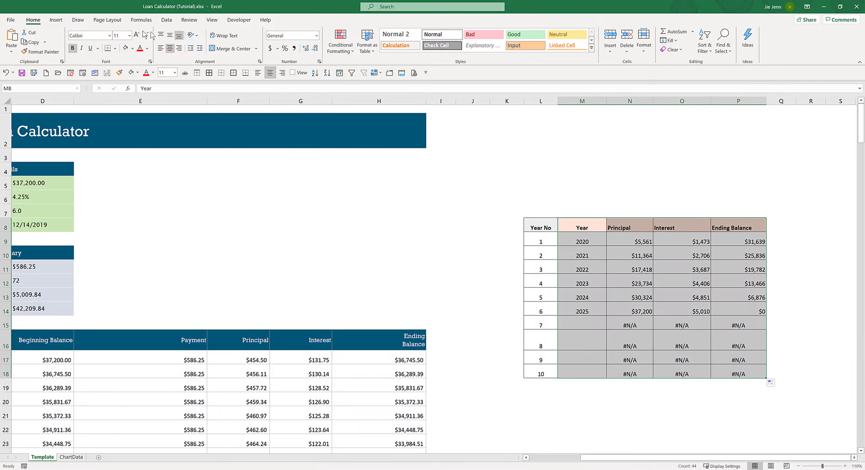
left_click(55, 20)
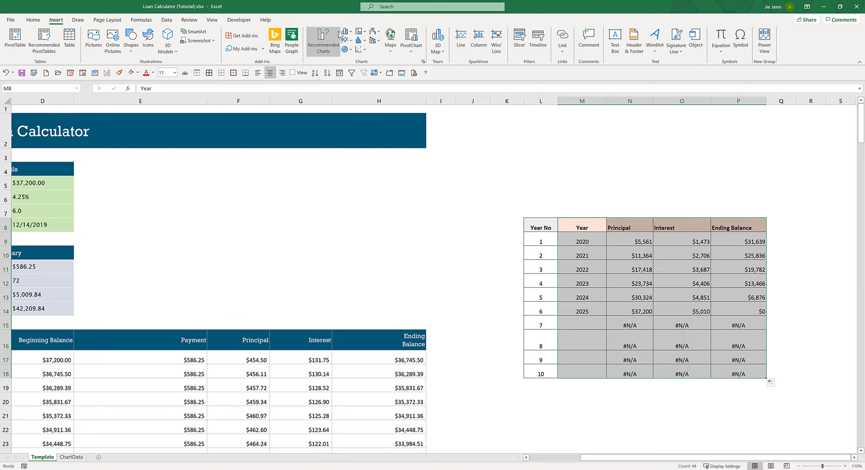
left_click(345, 31)
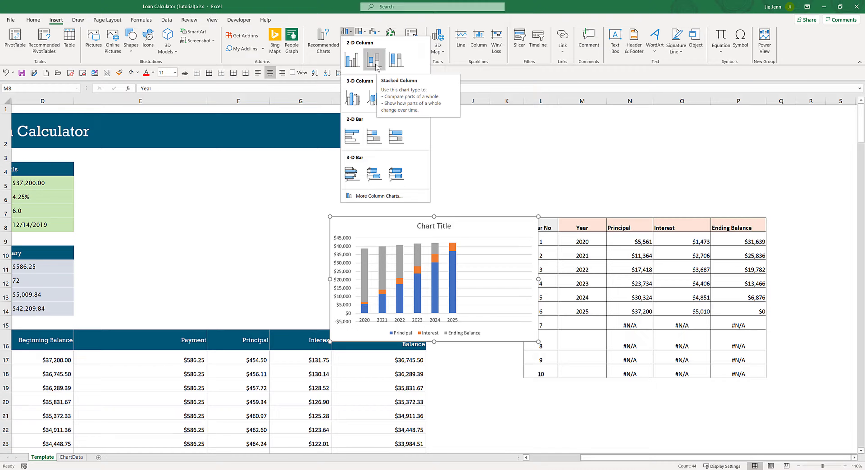
left_click(371, 66)
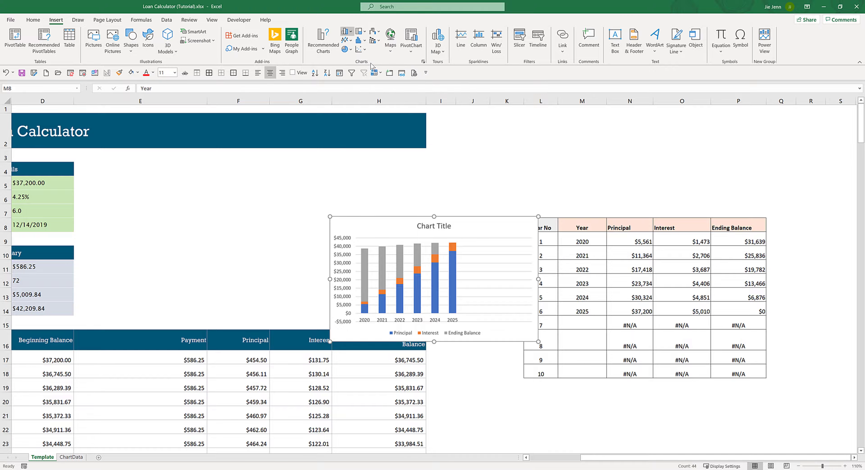
left_click_drag(488, 216, 268, 163)
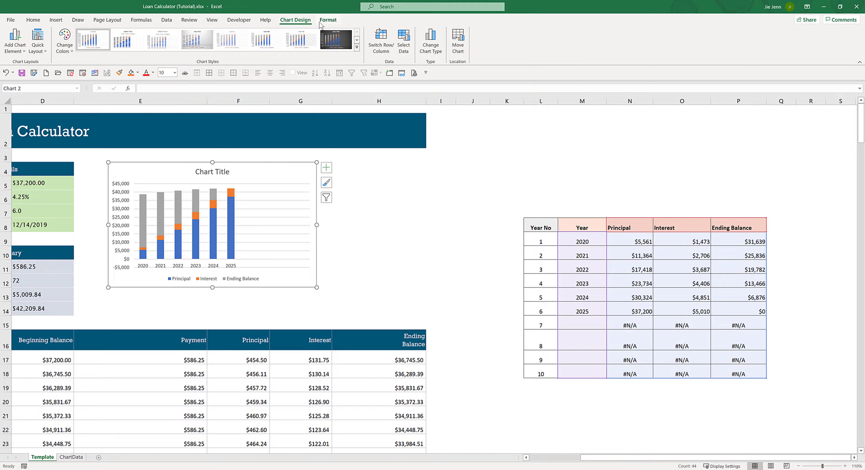
Step: Remove the outline of the chart area by setting it to No Outline
left_click(328, 20)
left_click(326, 41)
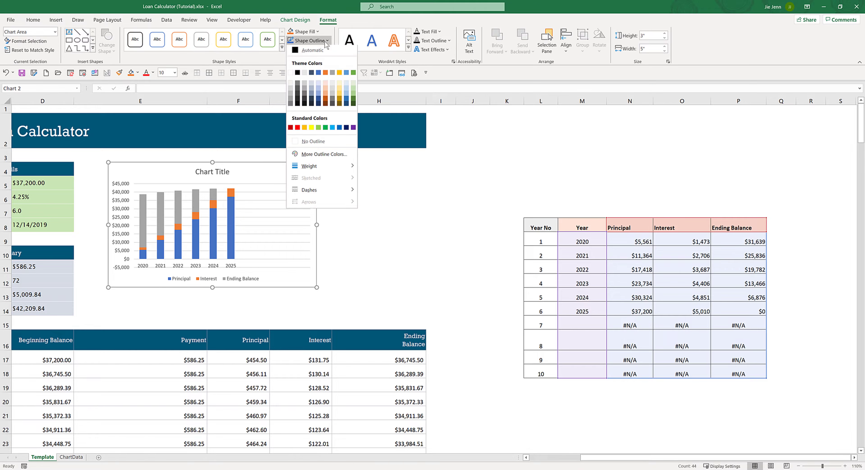
left_click(316, 144)
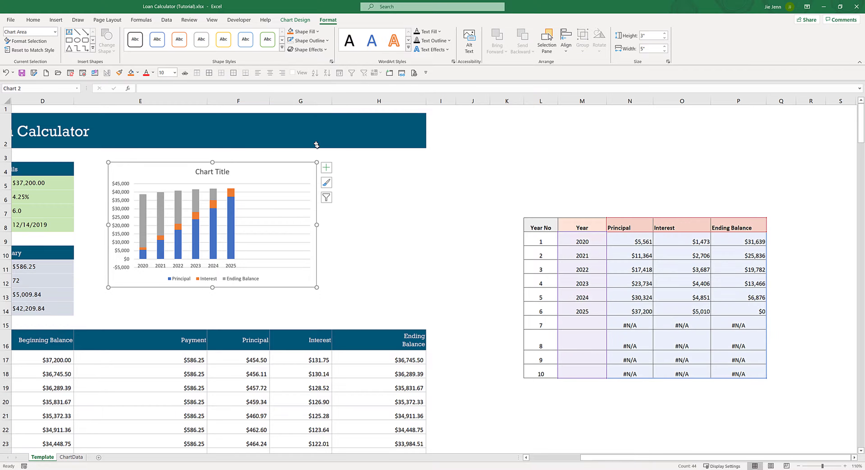
left_click(443, 223)
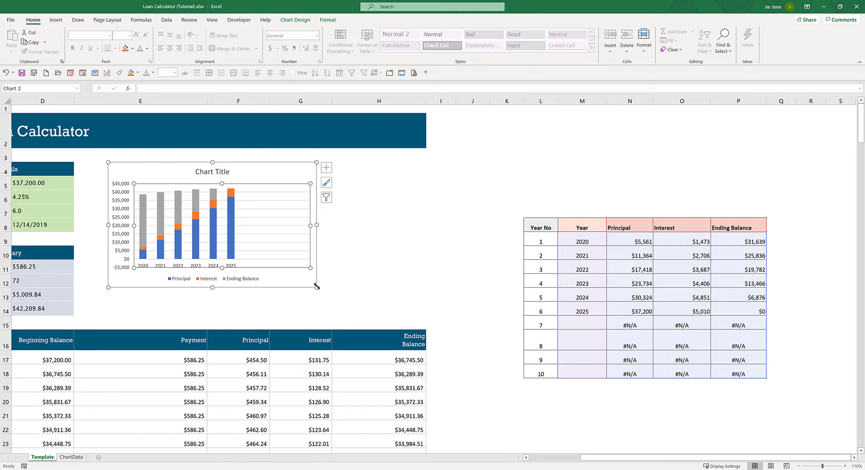
Step: Enlarge the chart to fill the space between the loan details and column H's edge, and delete its title
left_click_drag(317, 289, 430, 306)
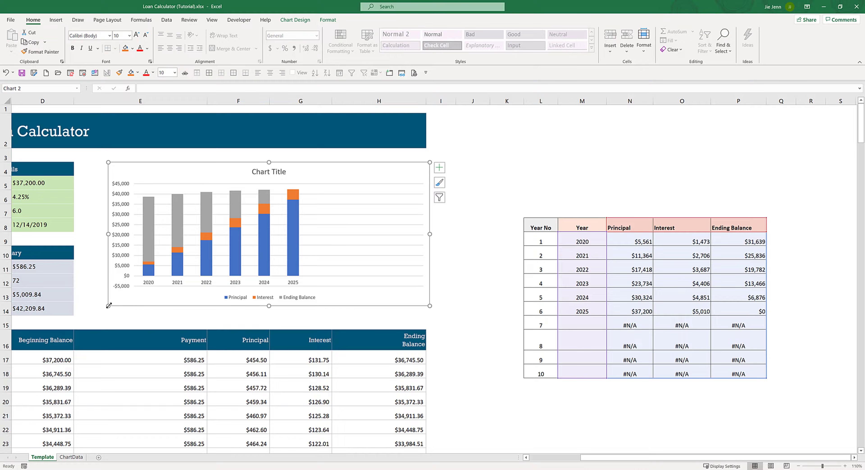
left_click_drag(109, 306, 87, 317)
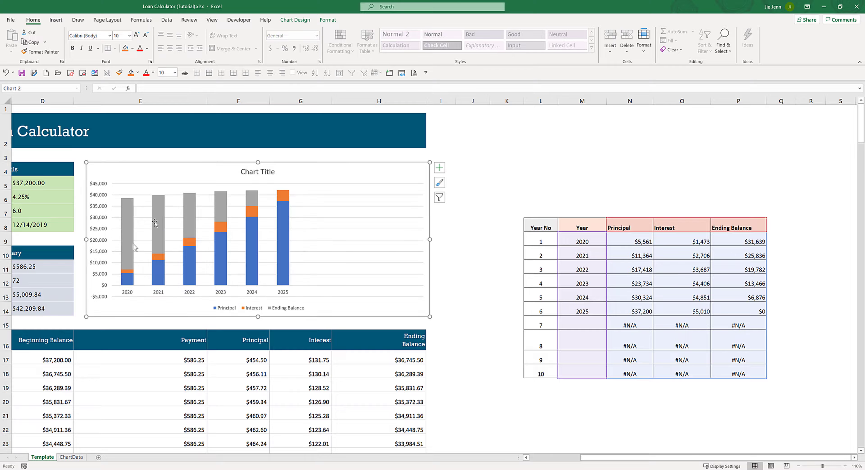
left_click(254, 175)
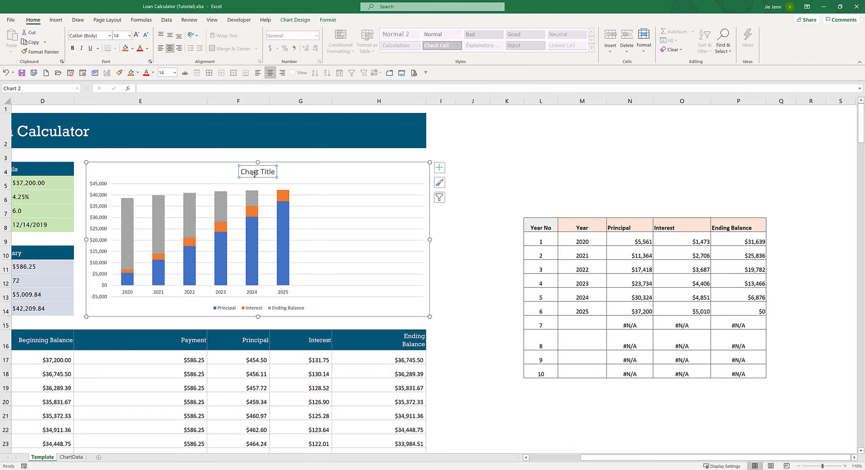
key("Delete")
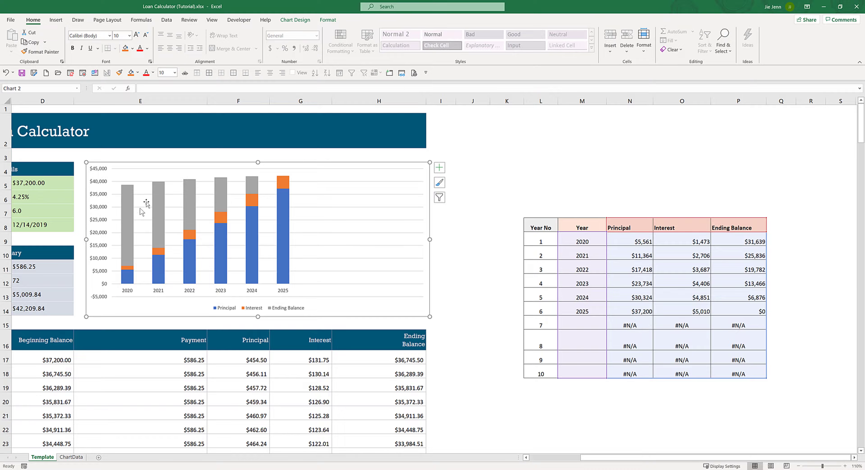
Step: Change the Ending Balance series to Line with Markers plotted on the secondary axis
left_click(126, 219)
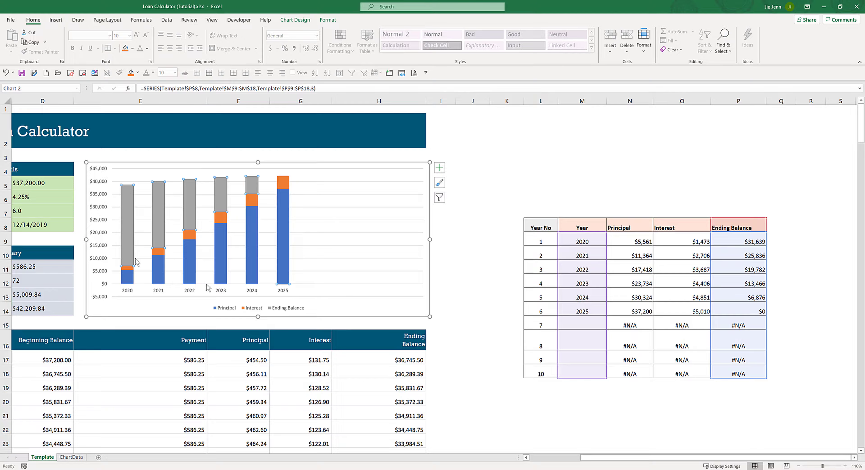
right_click(130, 219)
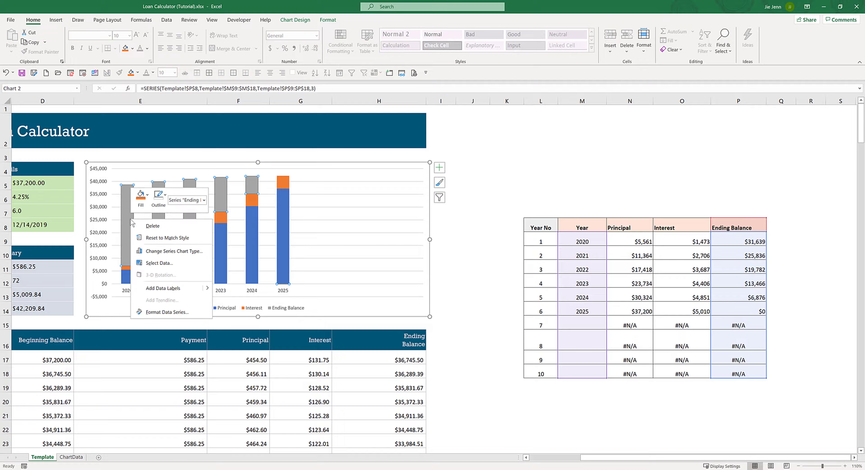
left_click(176, 252)
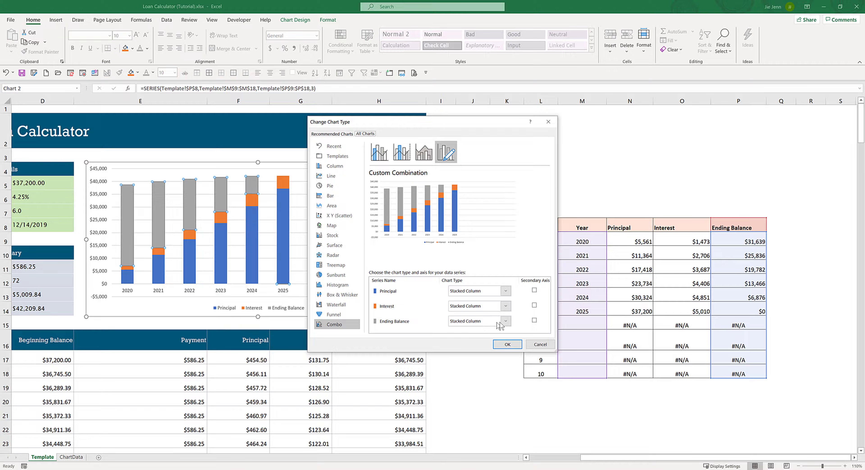
left_click(505, 321)
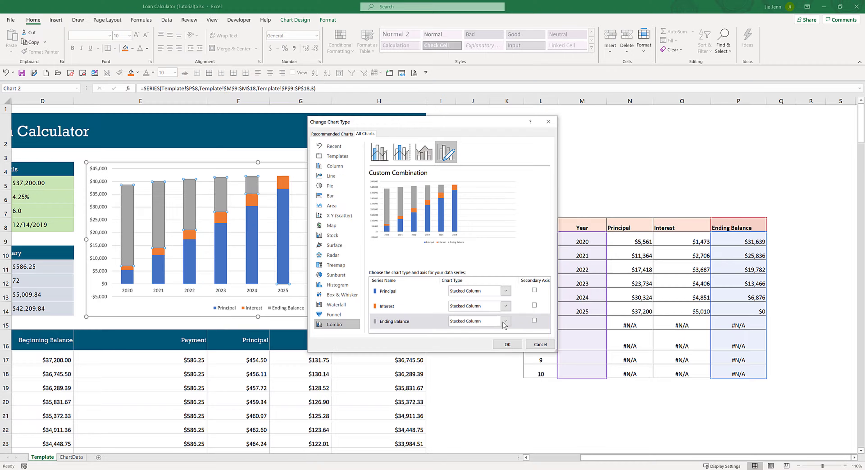
left_click(526, 245)
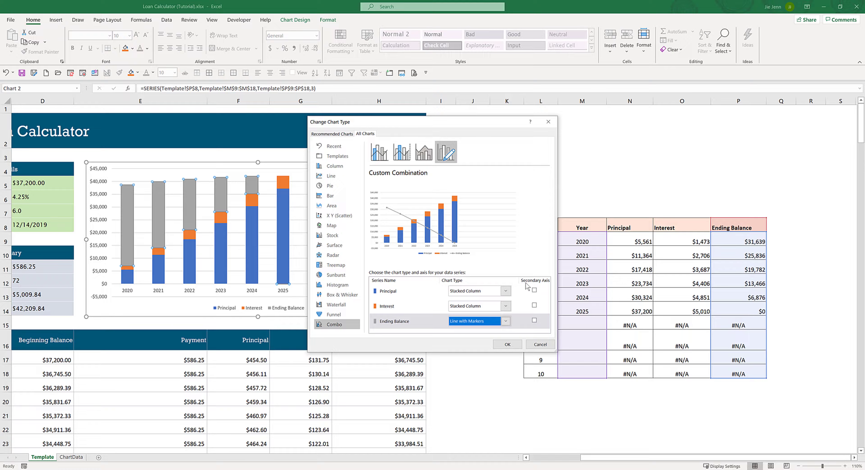
left_click(535, 321)
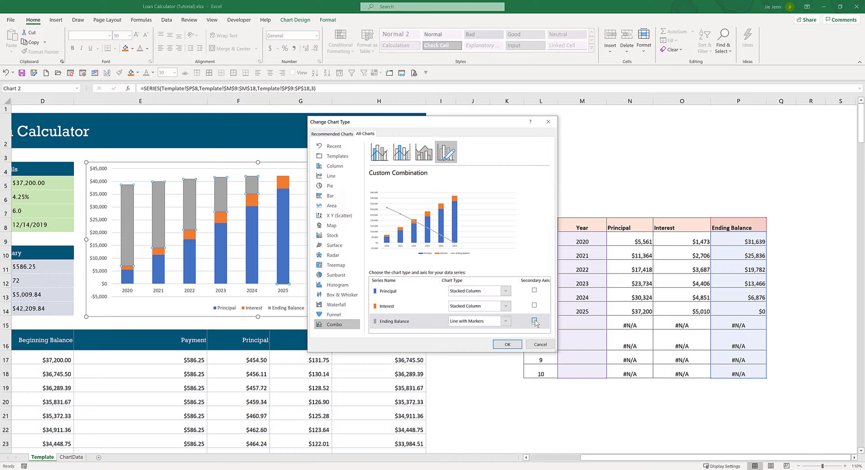
left_click(507, 345)
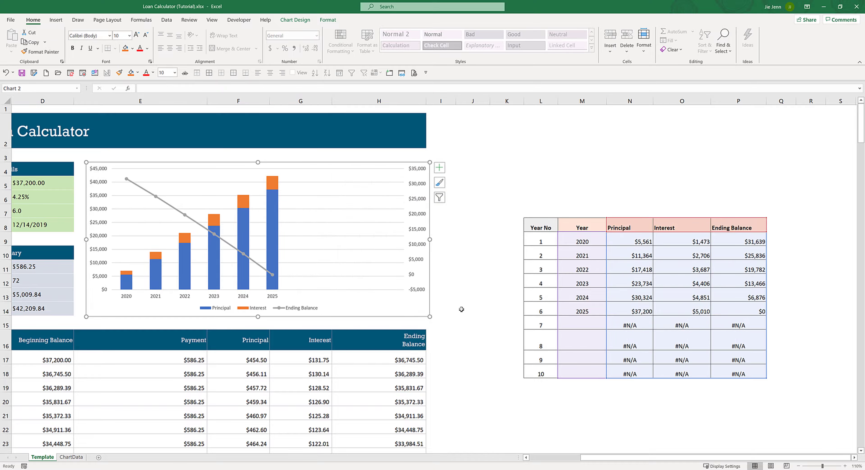
Step: Delete the secondary vertical axis from the combo chart and select the plot area
left_click(419, 190)
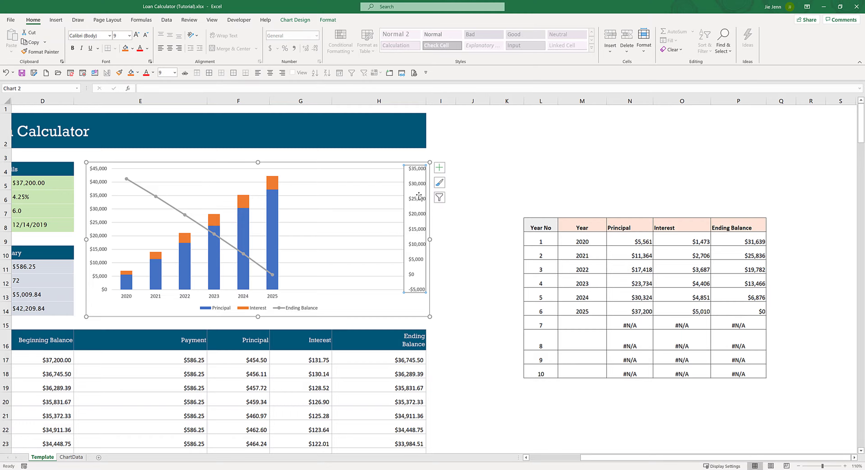
key("Delete")
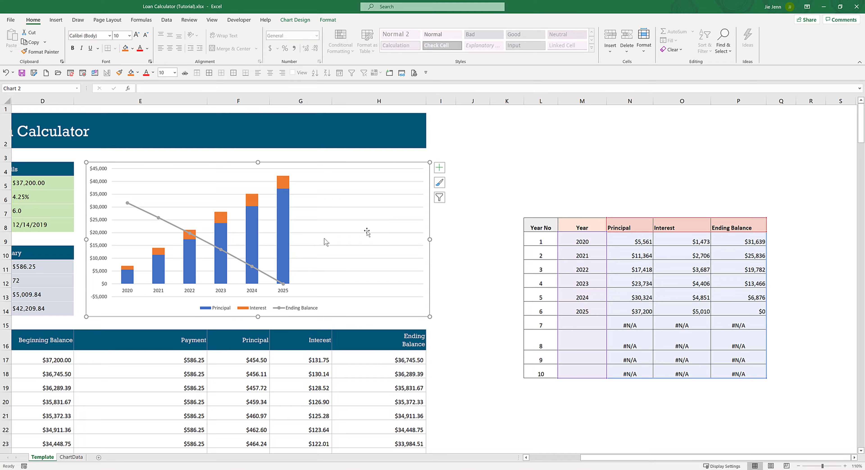
left_click(305, 232)
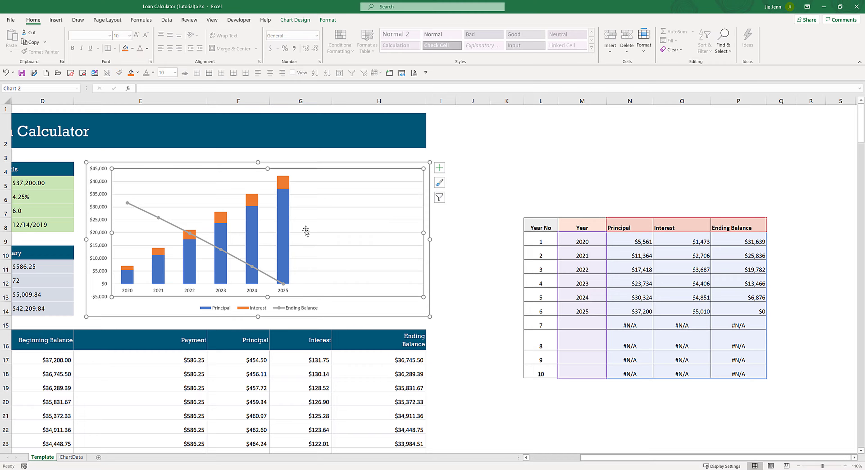
Step: Place the chart legend at the top and shift it to the chart's upper-left corner
left_click(301, 307)
left_click(305, 22)
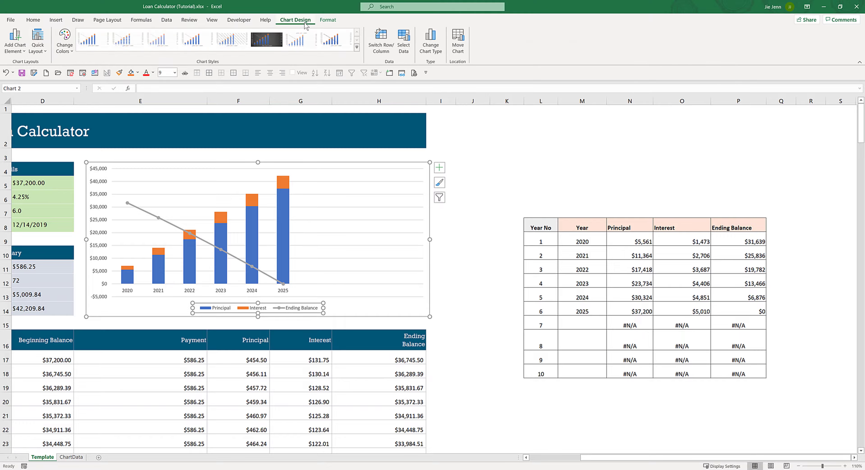
left_click(20, 48)
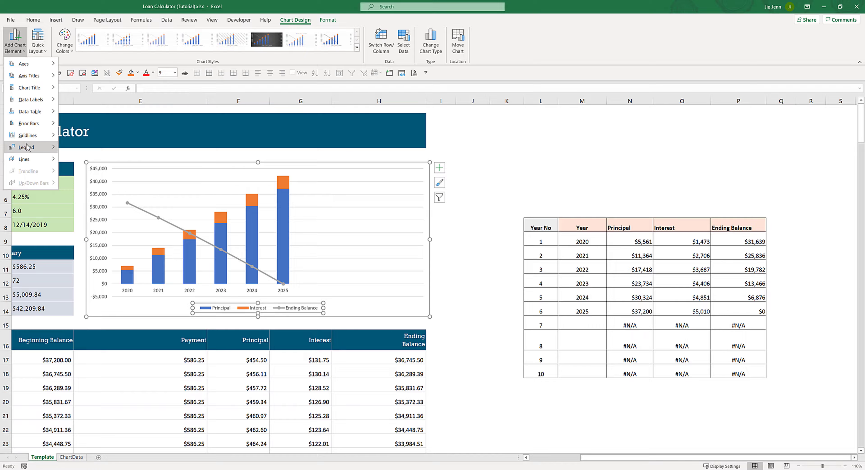
mouse_move(29, 152)
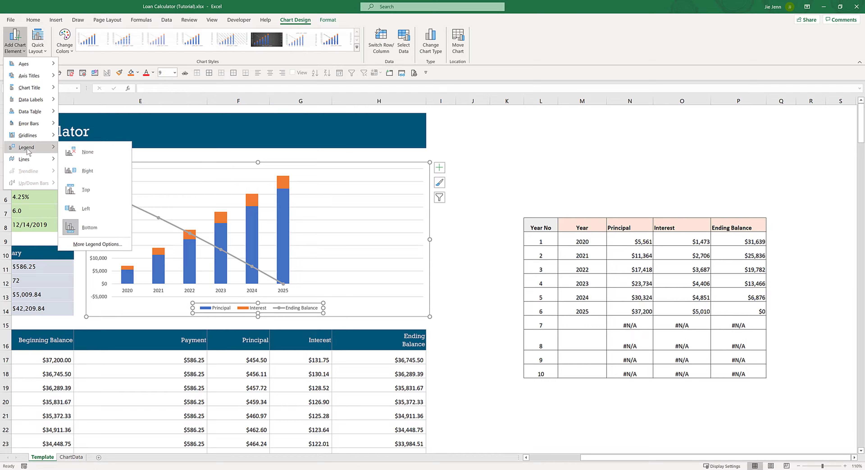
left_click(90, 194)
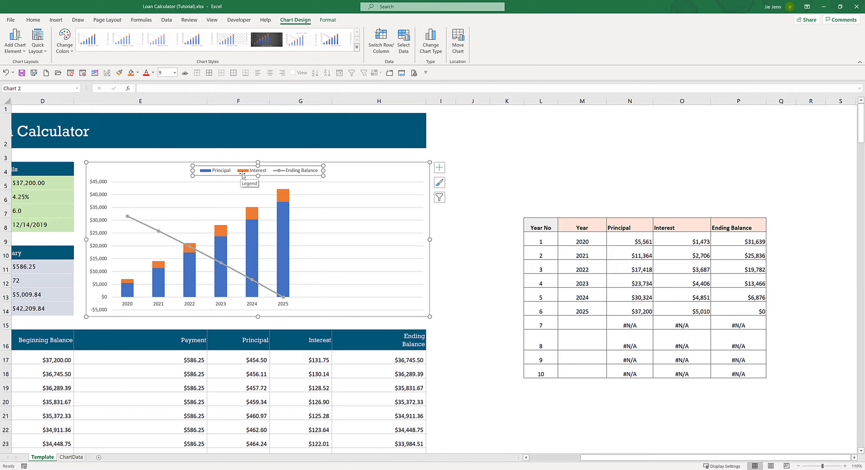
left_click_drag(243, 174, 143, 175)
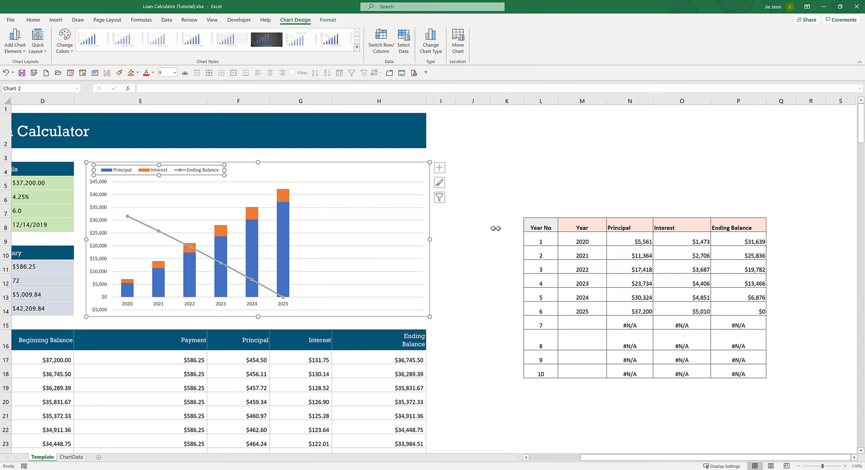
left_click(510, 228)
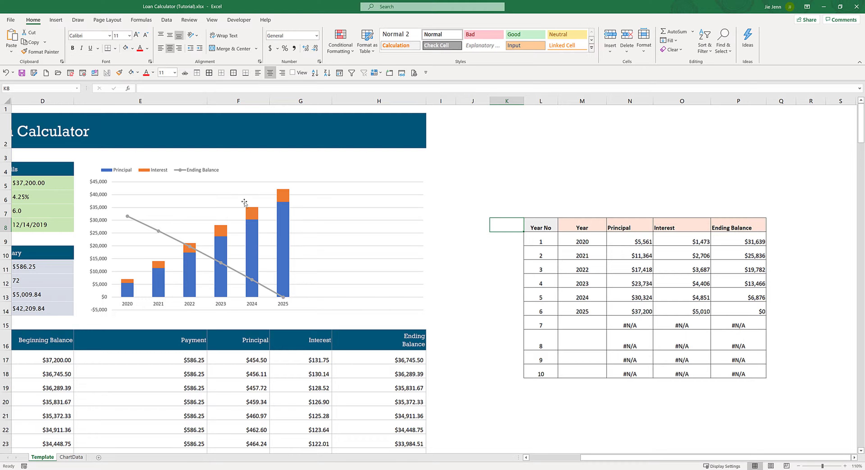
Step: Move the whole yearly summary table from the Template sheet to cell C9 of the ChartData sheet
left_click(540, 226)
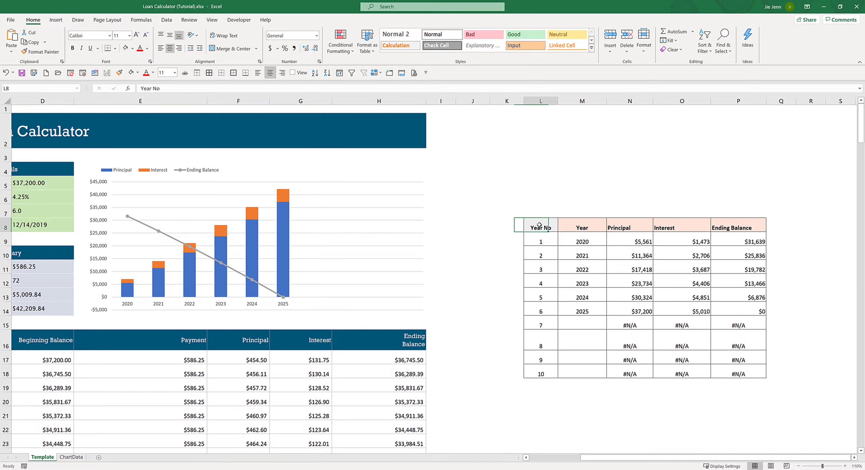
key("ctrl+a")
key("ctrl+c")
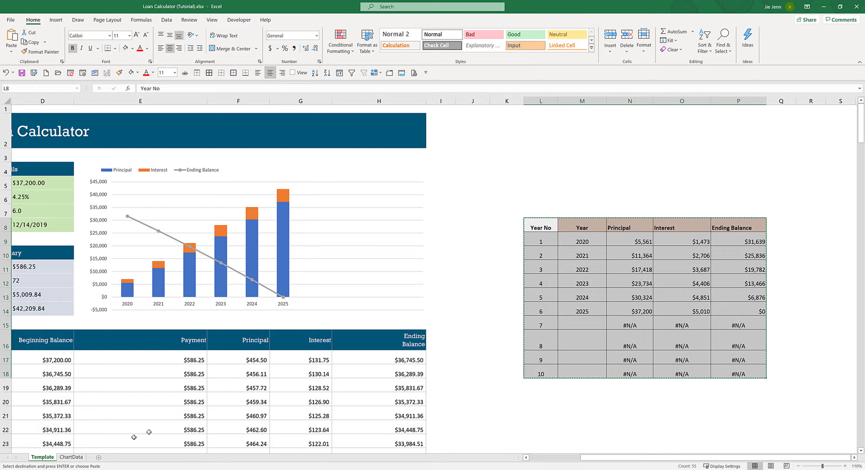
left_click(71, 457)
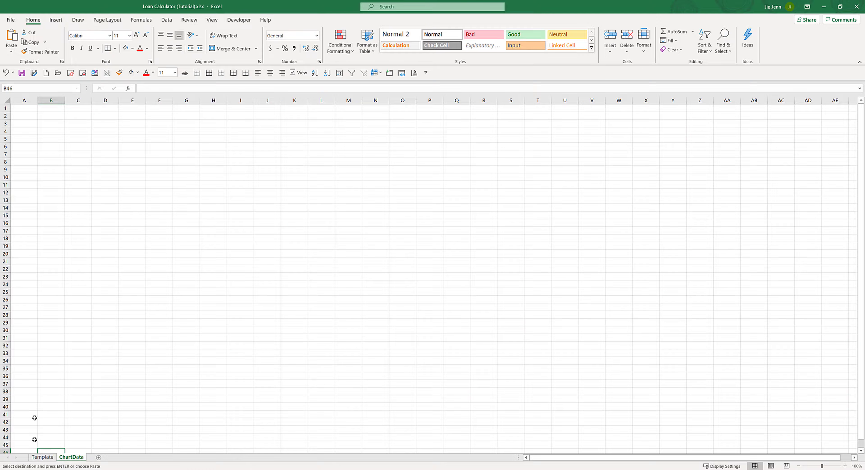
left_click(87, 168)
key("ctrl+v")
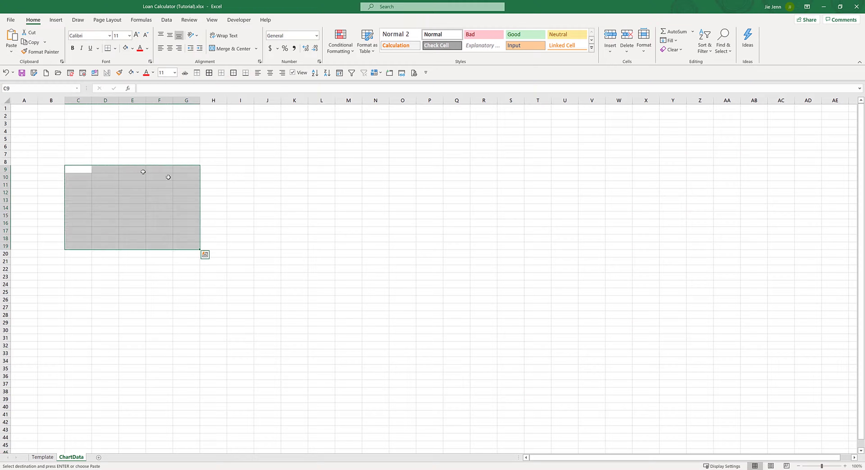
left_click(267, 184)
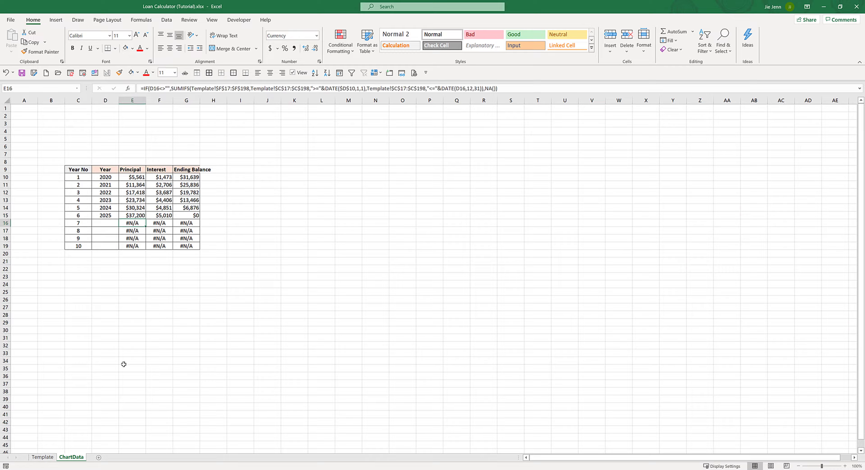
Step: Recolor the combo chart on the Template sheet with Colorful Palette 2
left_click(42, 457)
left_click(292, 215)
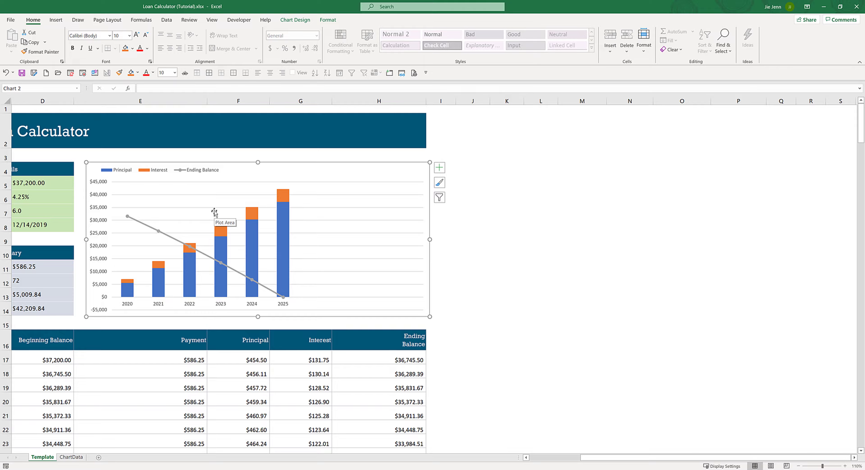
left_click(334, 216)
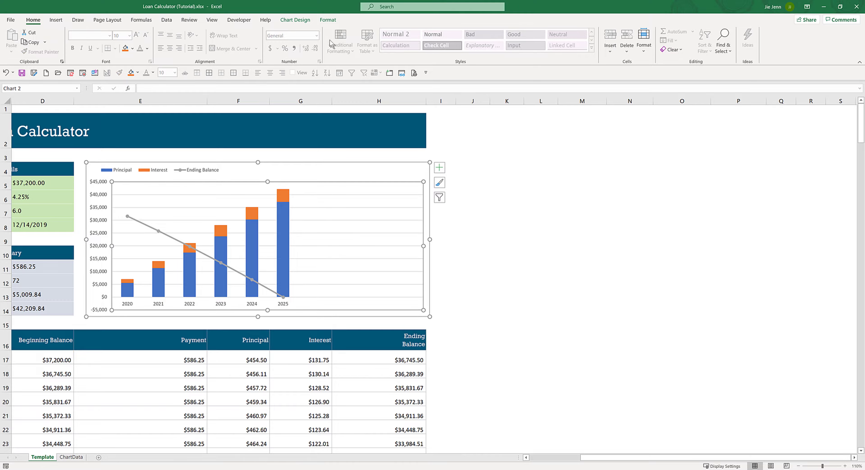
left_click(299, 20)
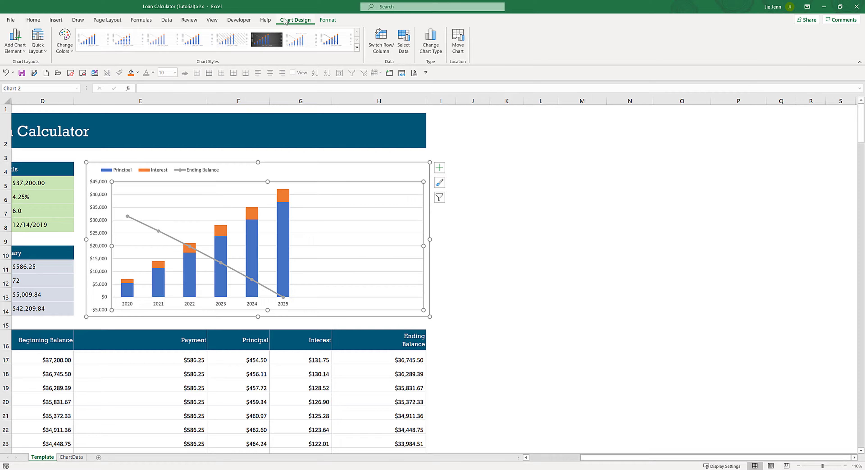
left_click(64, 51)
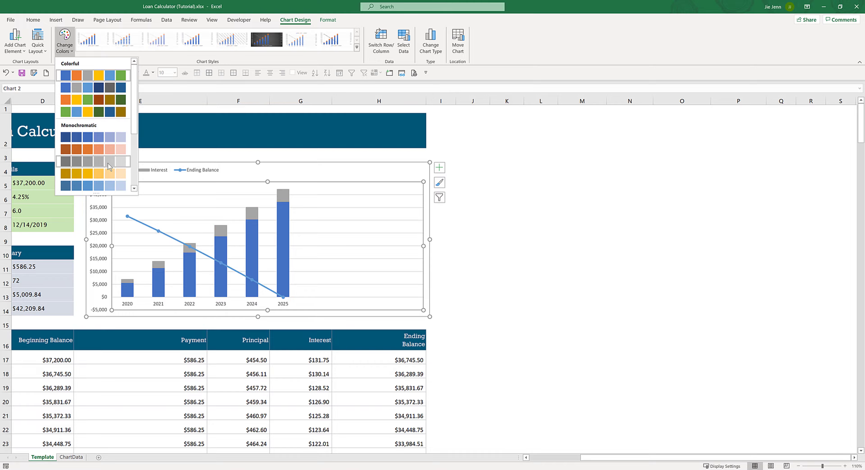
scroll(108, 163, "down", 2)
scroll(99, 98, "up", 2)
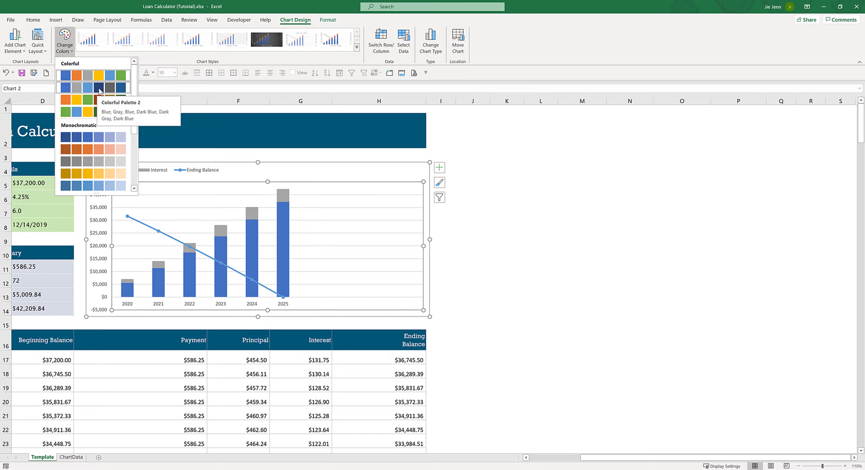
left_click(87, 91)
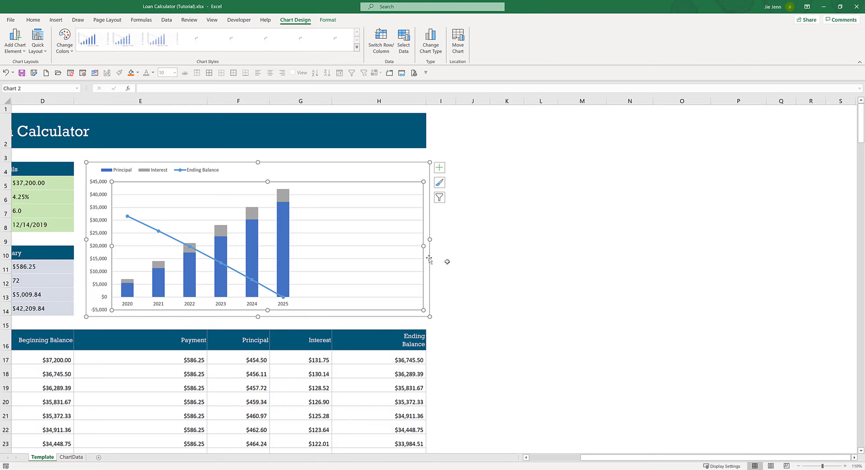
left_click(536, 271)
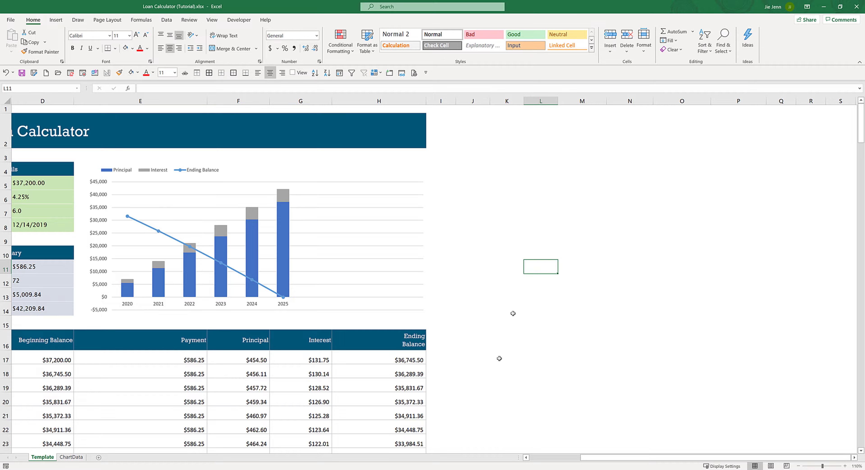
Step: Set the loan period to 8 years and the annual interest rate to 11% in the Loan Details
left_click(567, 457)
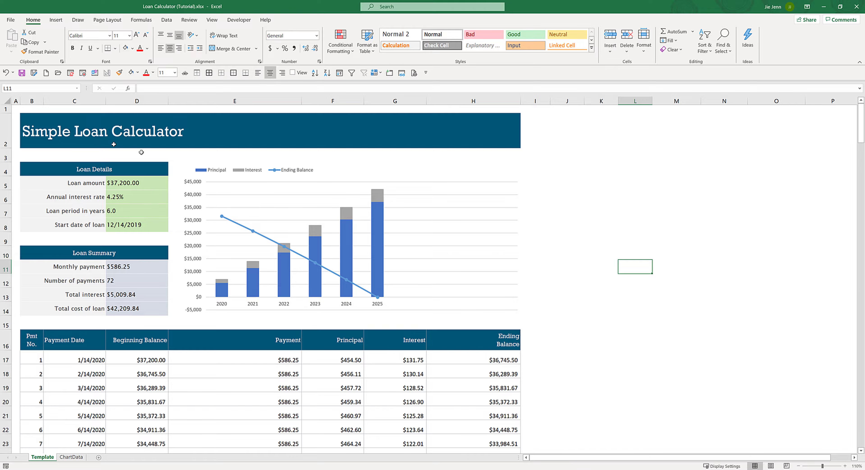
left_click(133, 212)
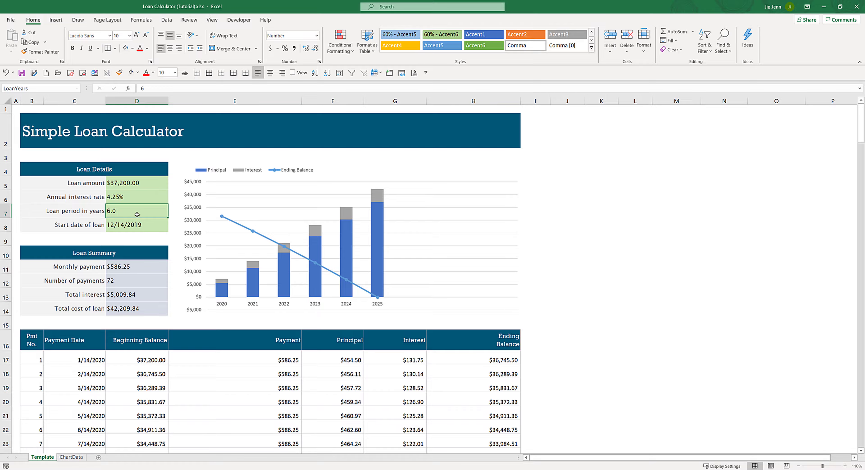
type("8")
key("Return")
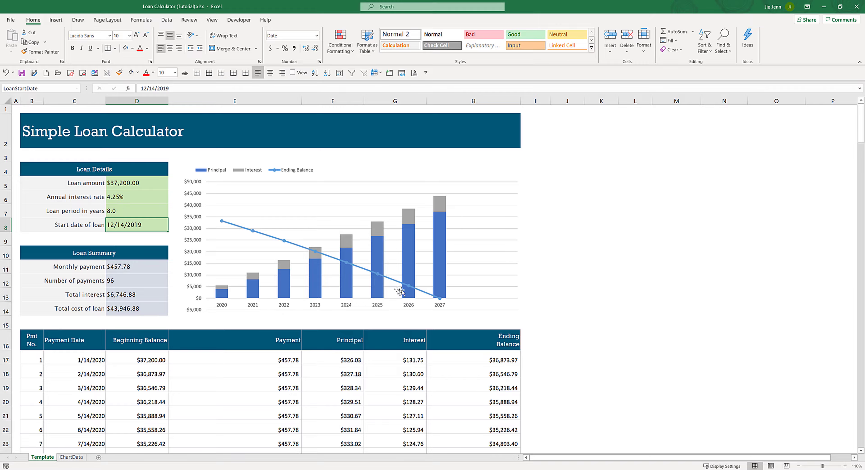
left_click(130, 199)
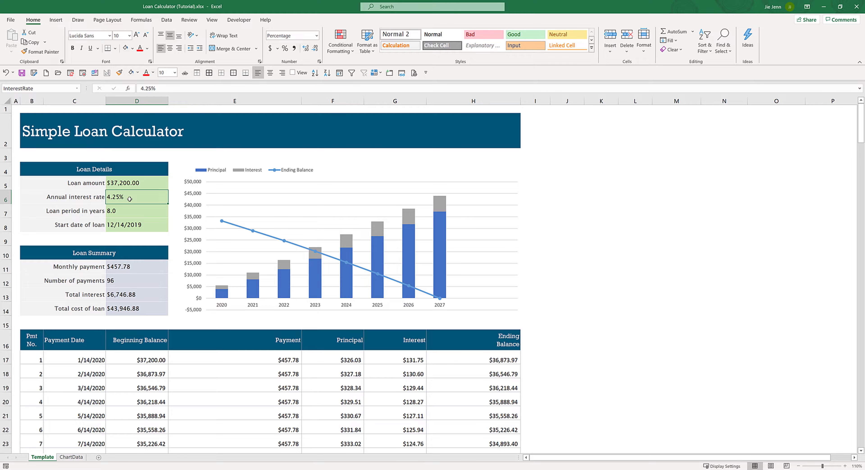
type("11")
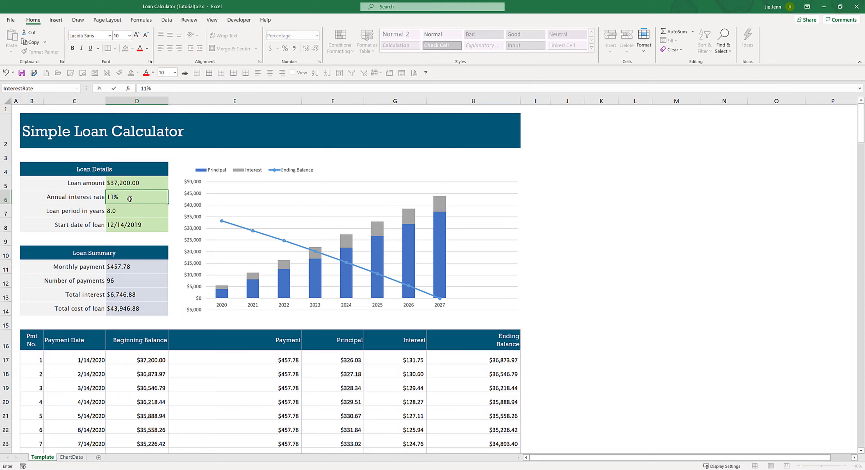
key("Return")
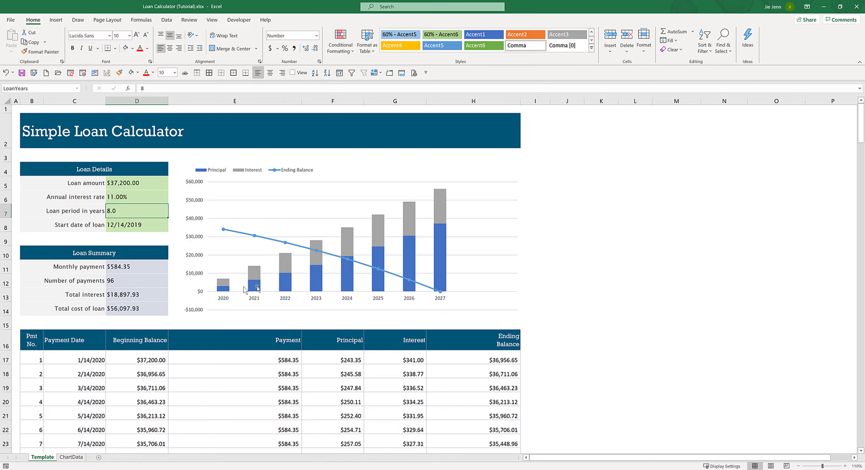
Step: Set the minimum bound of the chart's vertical value axis to 0 and close the axis formatting options
right_click(195, 265)
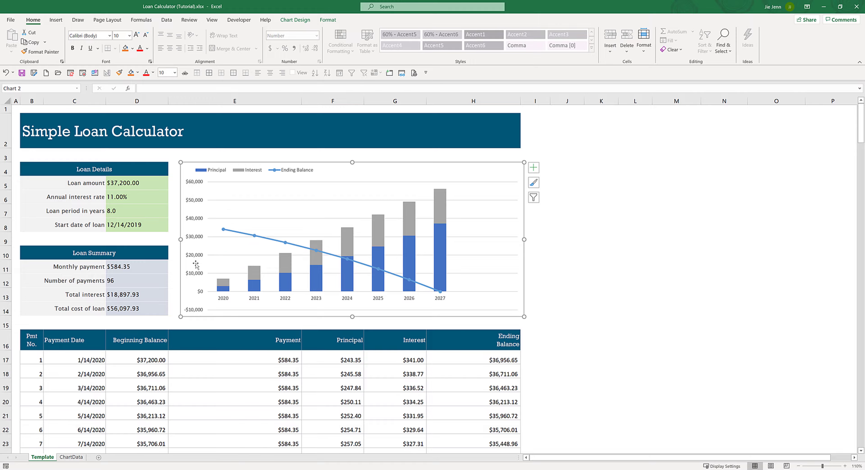
left_click(190, 232)
right_click(195, 202)
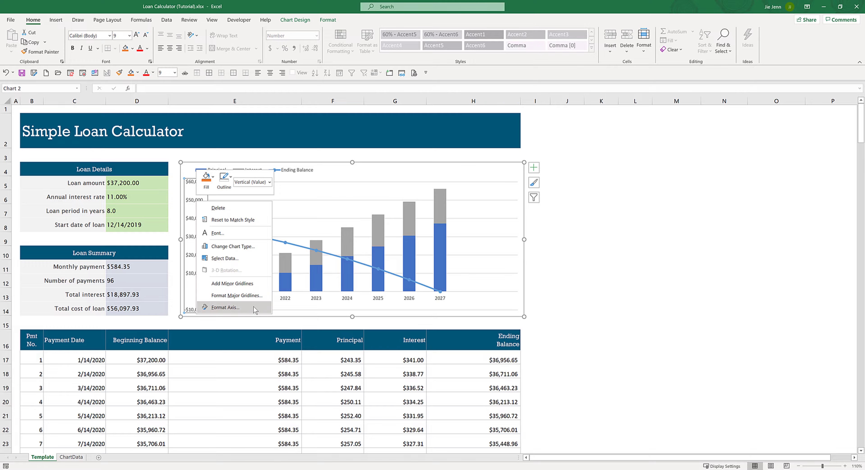
left_click(225, 308)
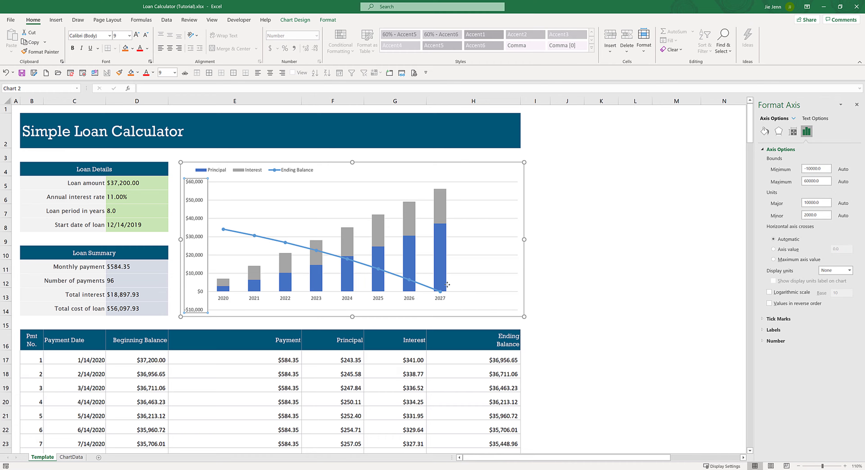
left_click(412, 305)
left_click(196, 275)
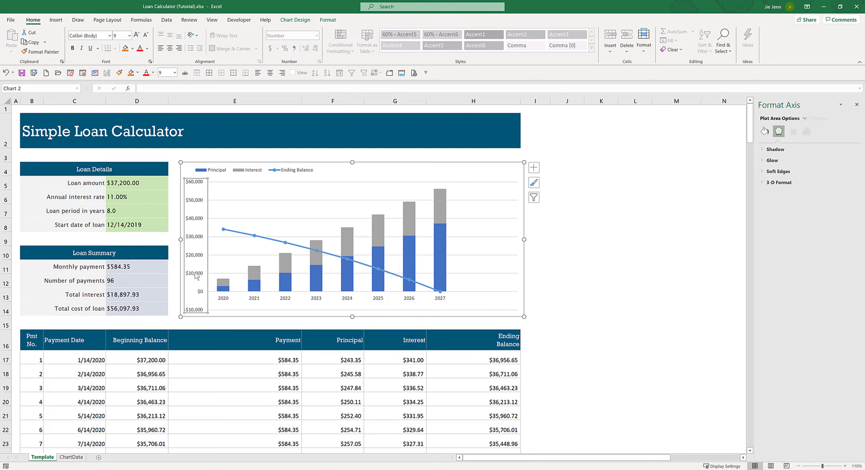
right_click(196, 275)
left_click(225, 379)
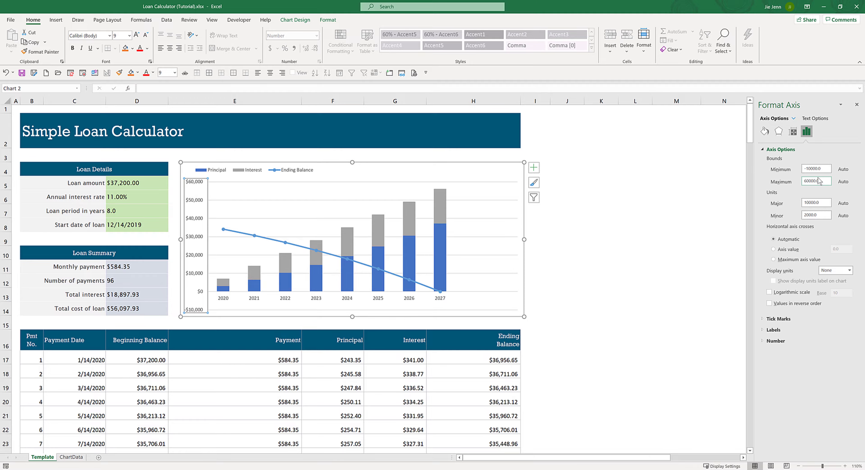
double_click(829, 171)
type("0")
left_click(838, 171)
triple_click(829, 169)
type("0")
key("Return")
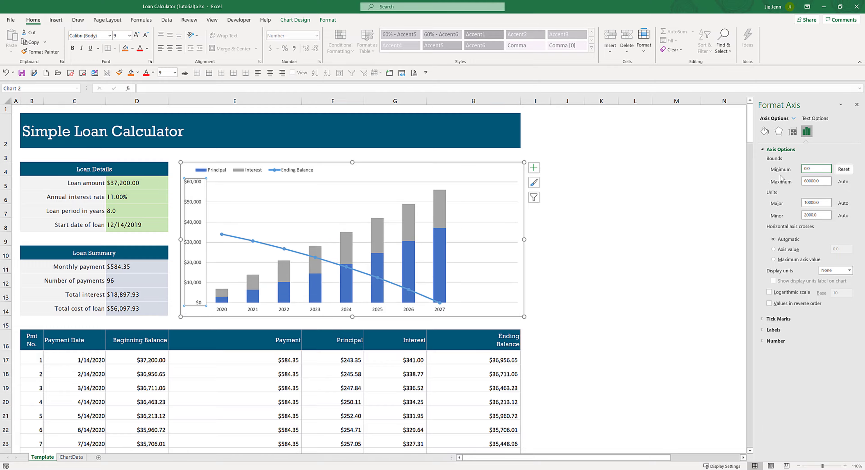
left_click(685, 247)
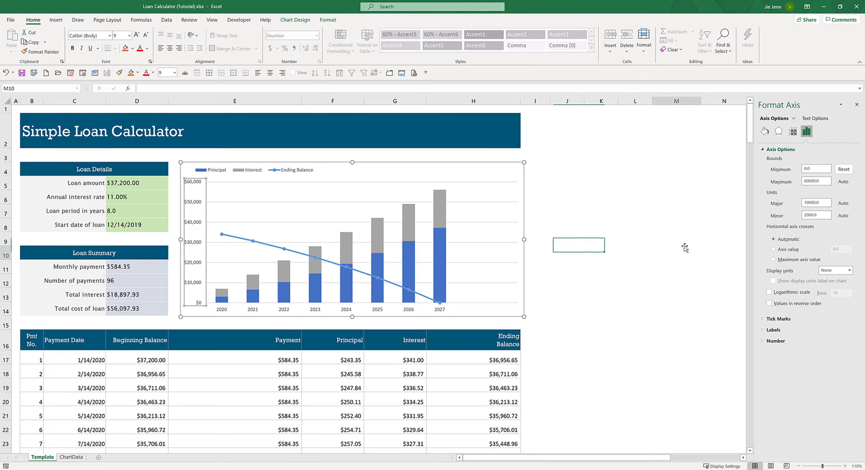
left_click(857, 106)
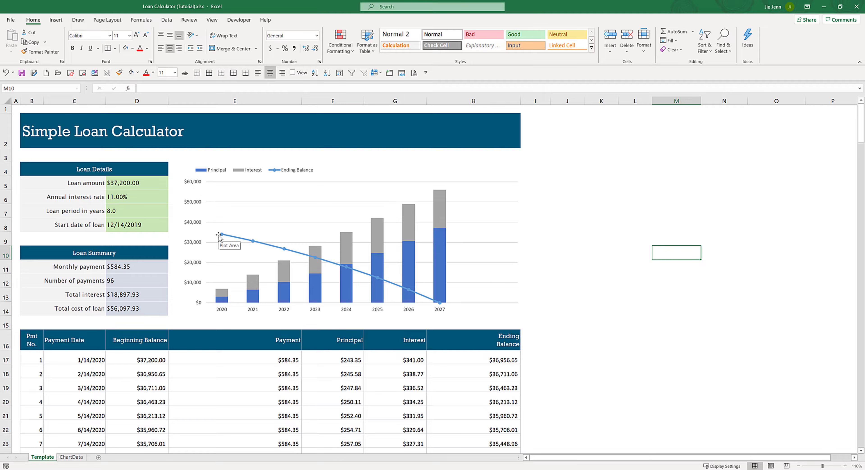
left_click_drag(136, 184, 133, 227)
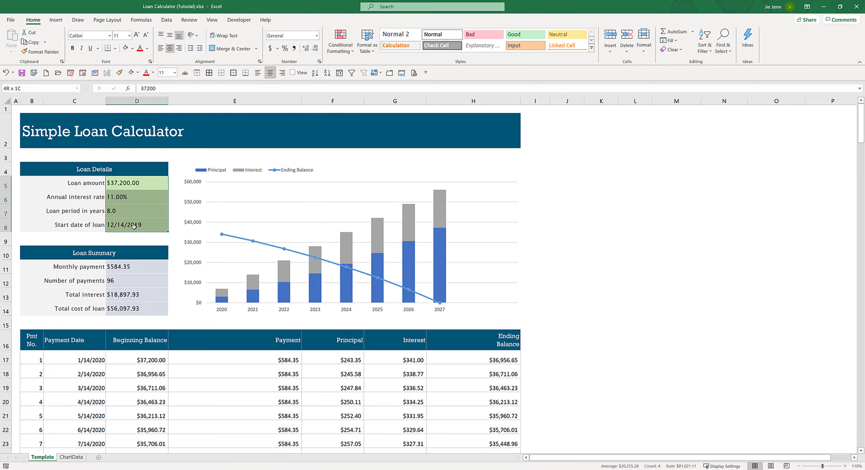
left_click(140, 293)
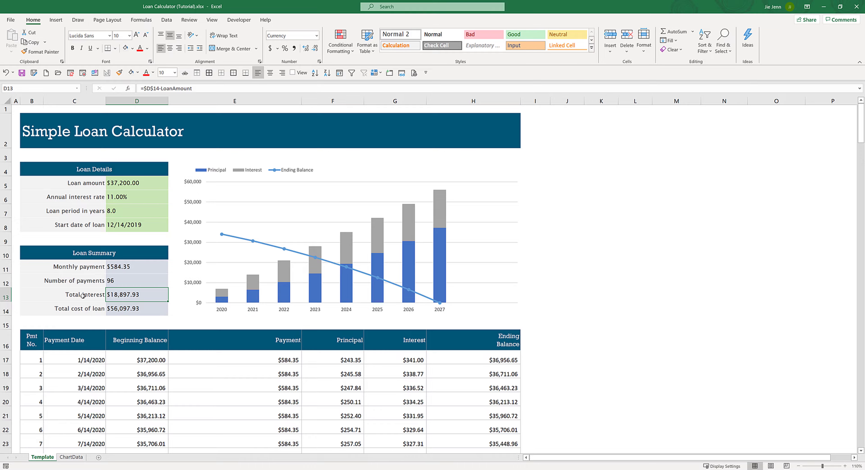
left_click(134, 184)
mouse_move(282, 264)
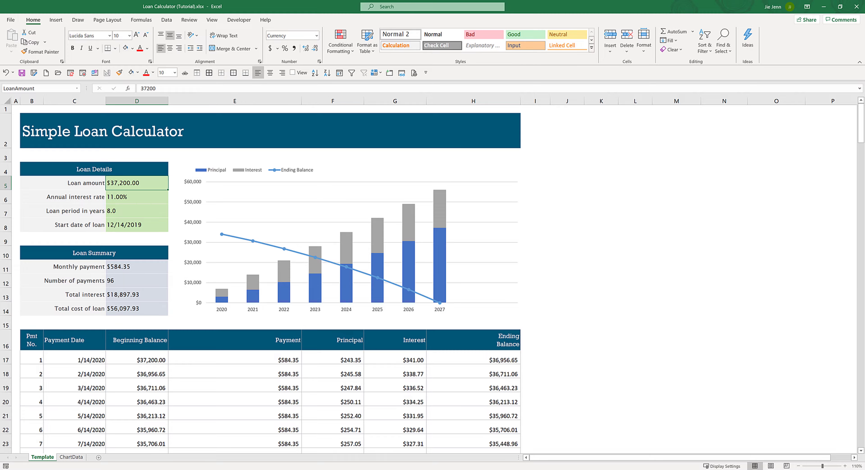
Step: Switch to the browser with the Tesla website and move and enlarge its window, keeping the Loan Details visible
key("alt+Tab")
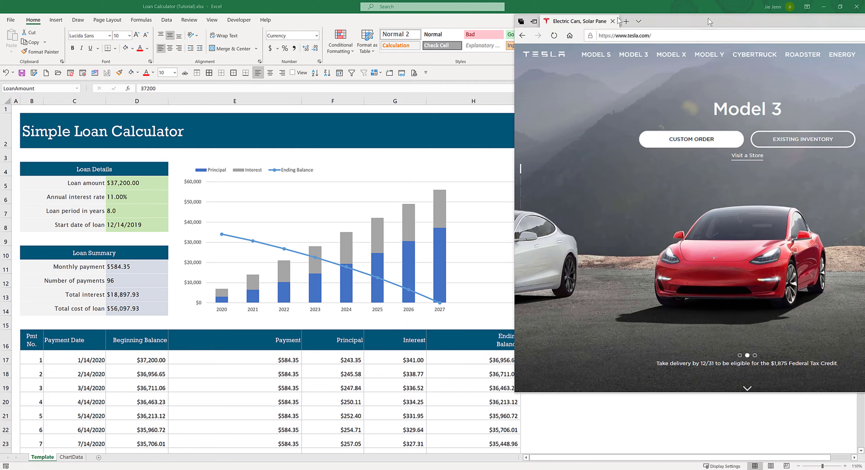
left_click_drag(681, 8, 578, 33)
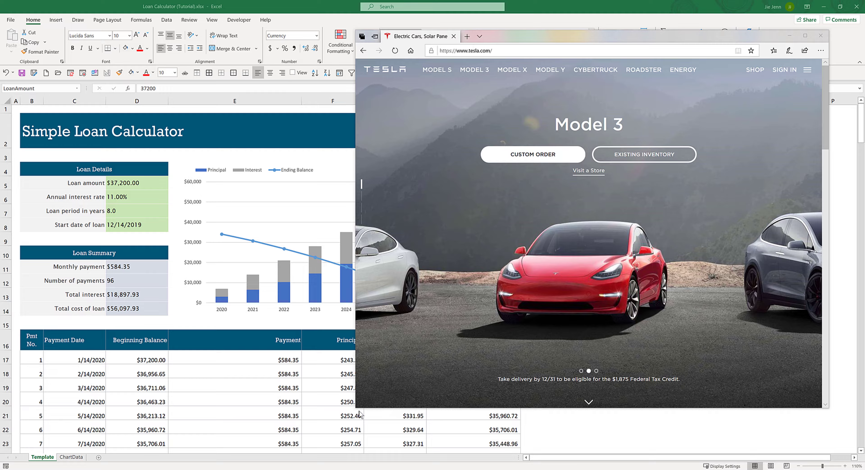
left_click_drag(361, 409, 361, 455)
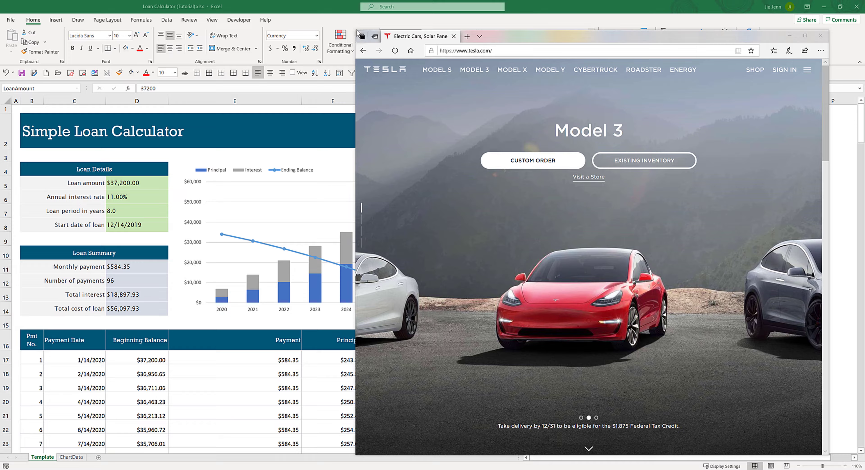
left_click_drag(359, 33, 294, 19)
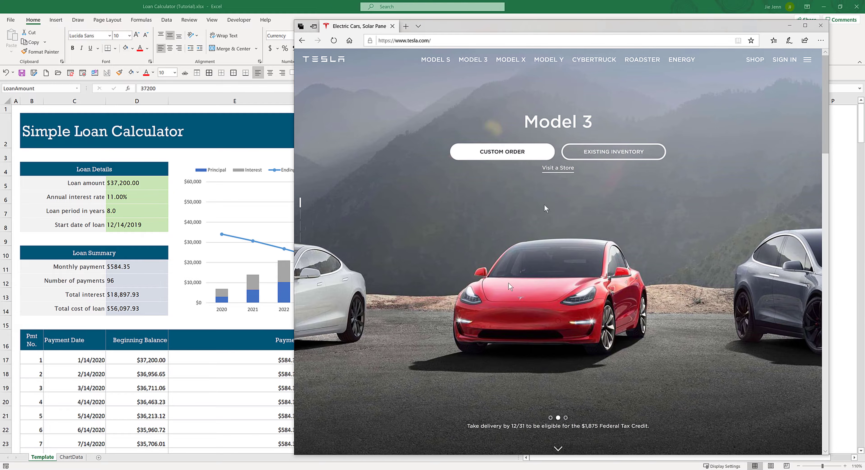
Step: Open the Model Y order page on the Tesla website and show the car prices as purchase price
left_click(557, 62)
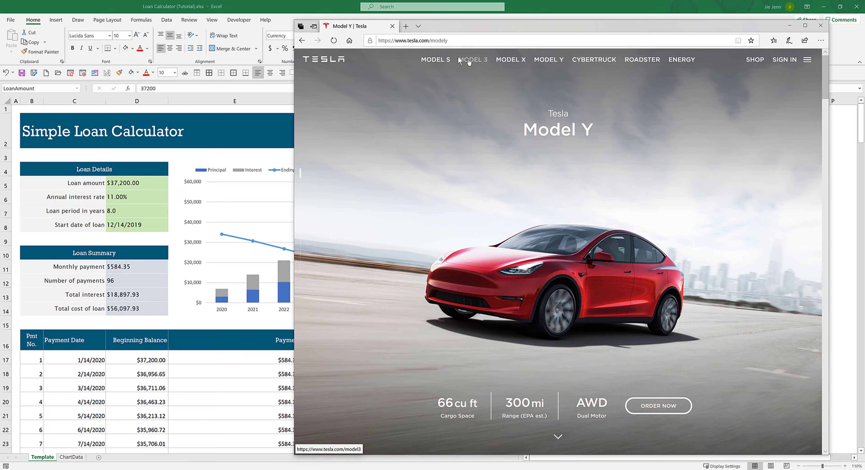
left_click(673, 411)
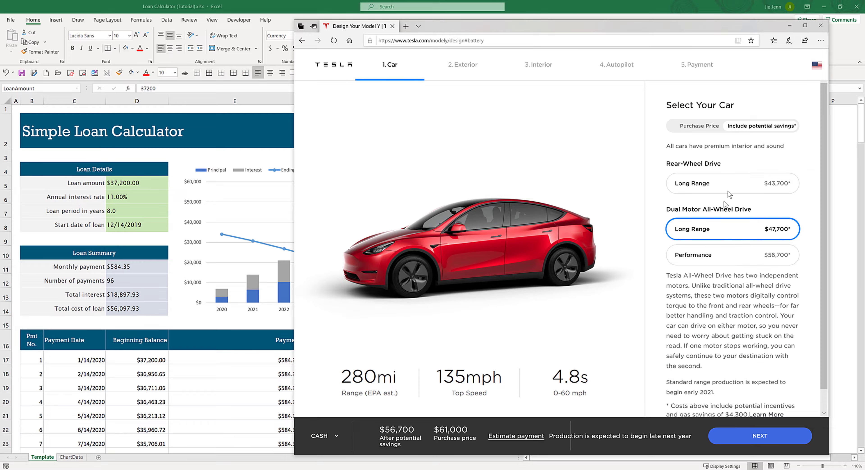
left_click(699, 126)
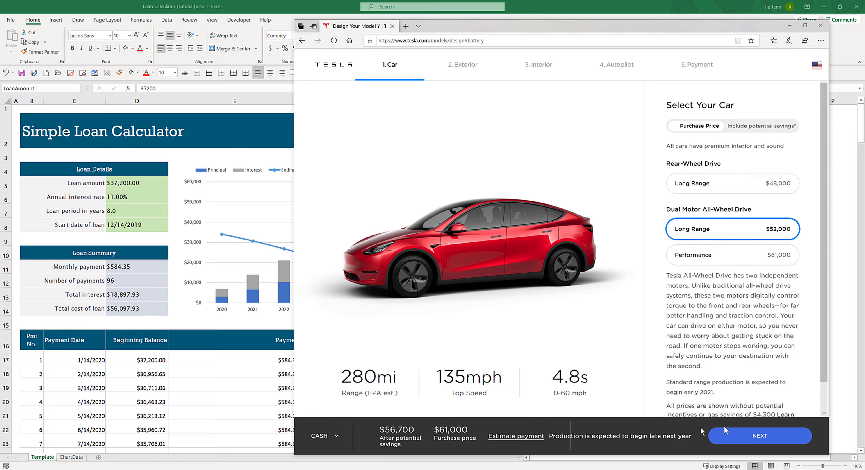
Step: Choose the Black and White interior for the Model Y, keep the other exterior and Autopilot options, and continue to the payment page
left_click(758, 436)
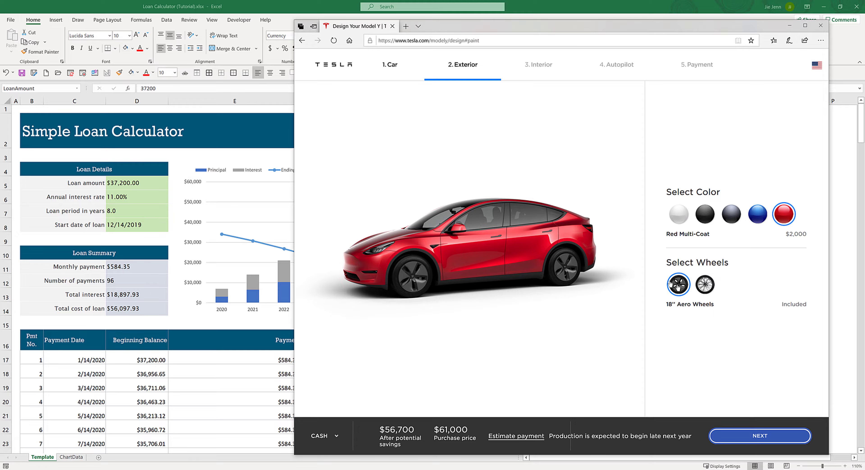
left_click(764, 436)
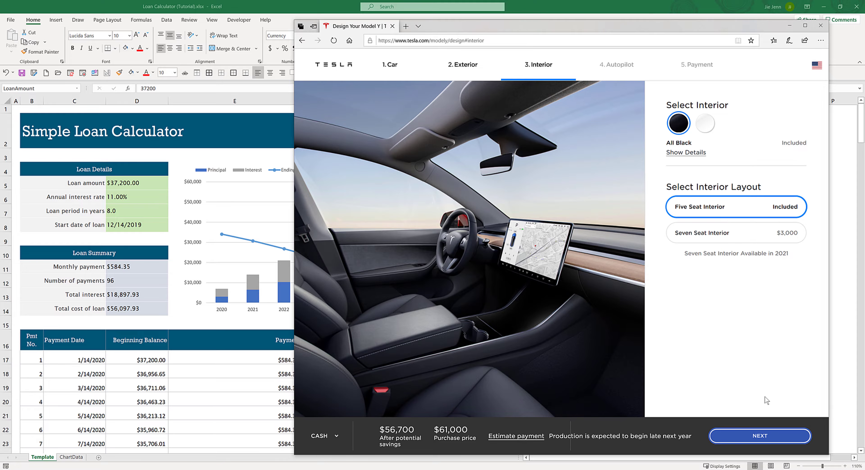
left_click(709, 121)
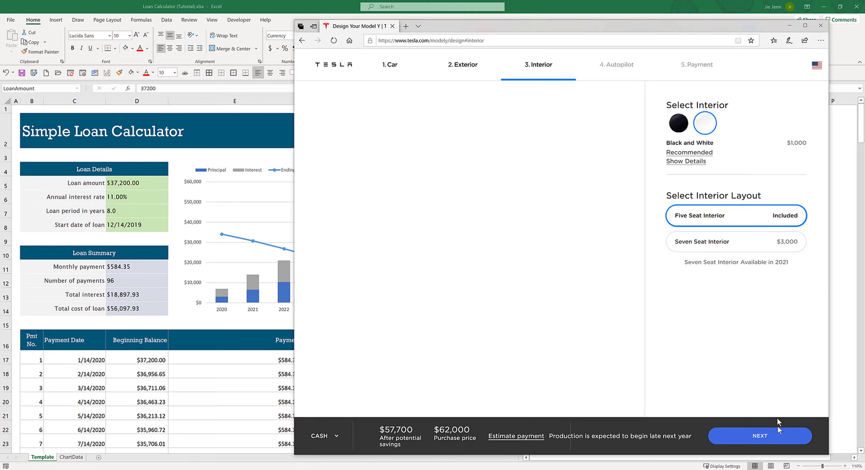
left_click(779, 438)
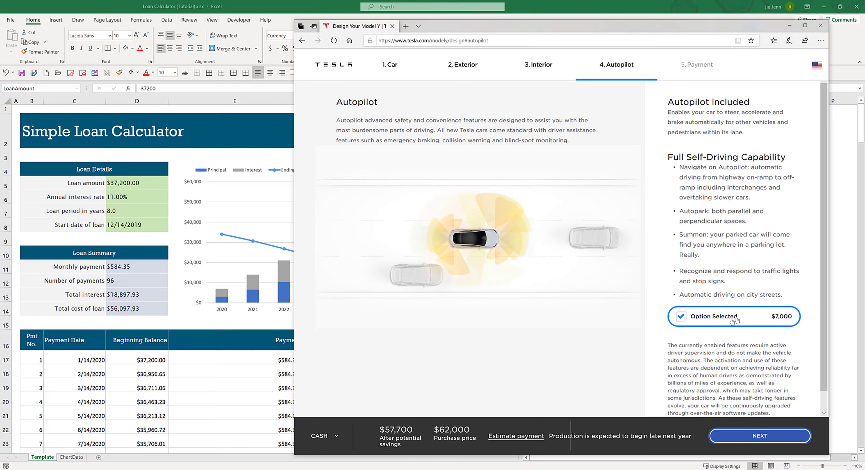
left_click(762, 437)
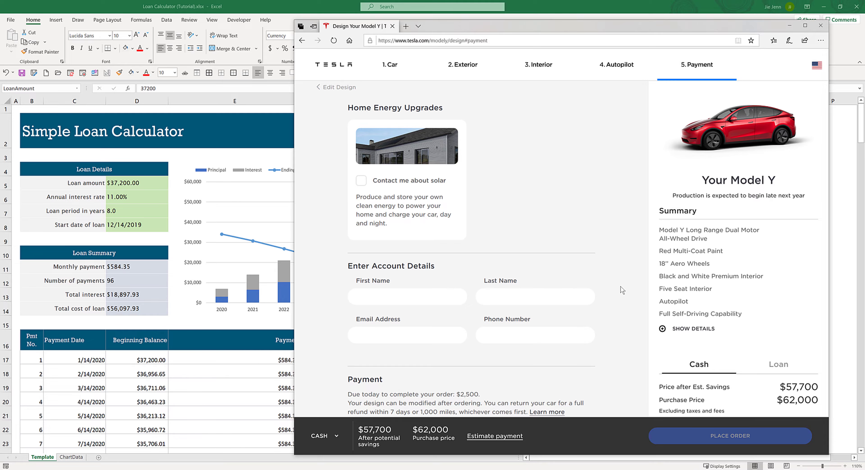
Step: Open the payment estimate for the Model Y as a loan and set the downpayment to $20,000
left_click(486, 439)
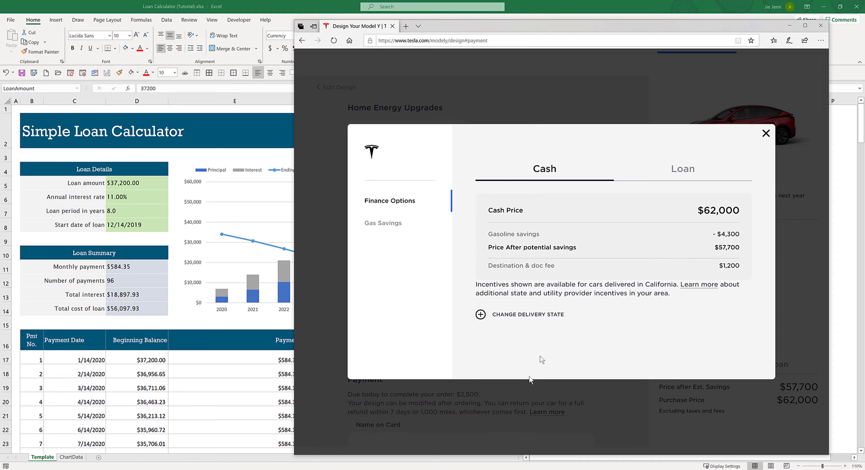
left_click(687, 172)
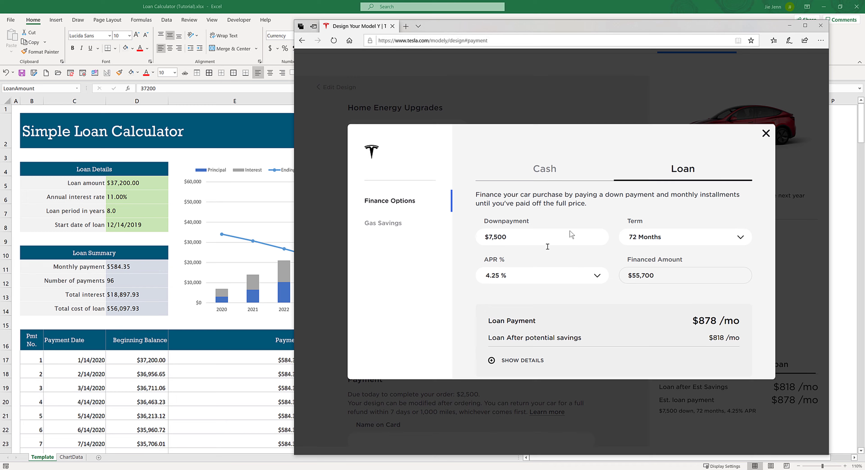
double_click(549, 242)
key("BackSpace")
key("BackSpace")
key("BackSpace")
type("20,000")
key("Tab")
Step: Set the Tesla loan term to 60 months and check the APR and financed amount
left_click(632, 241)
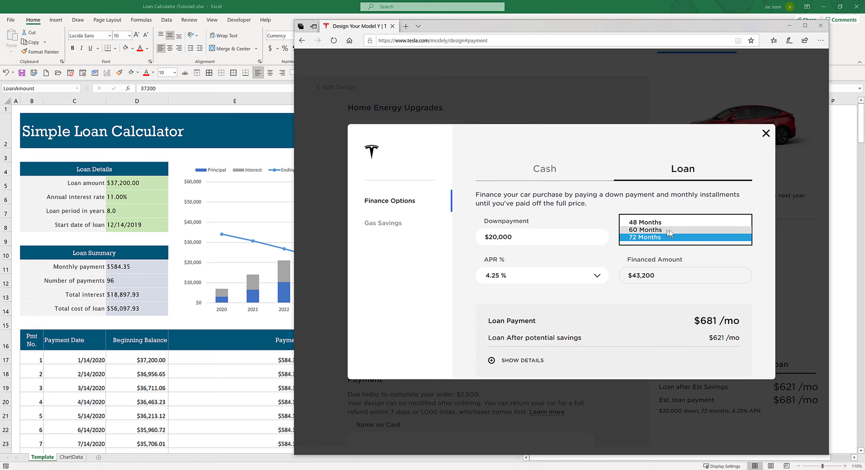
left_click(702, 230)
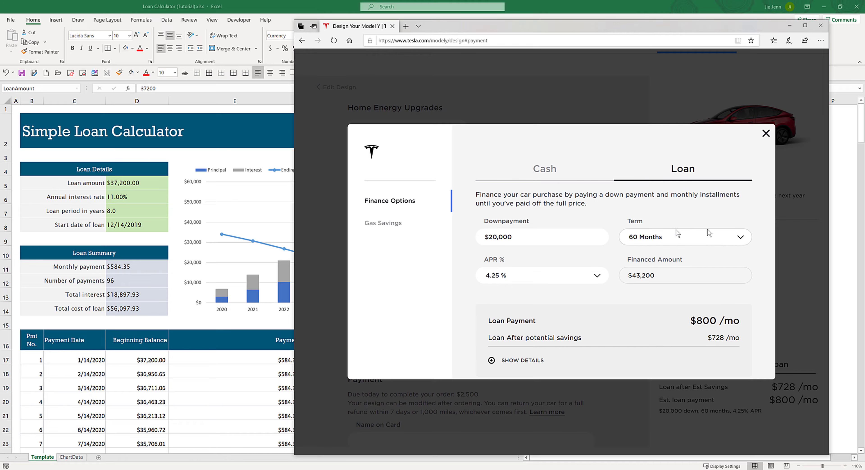
left_click(548, 276)
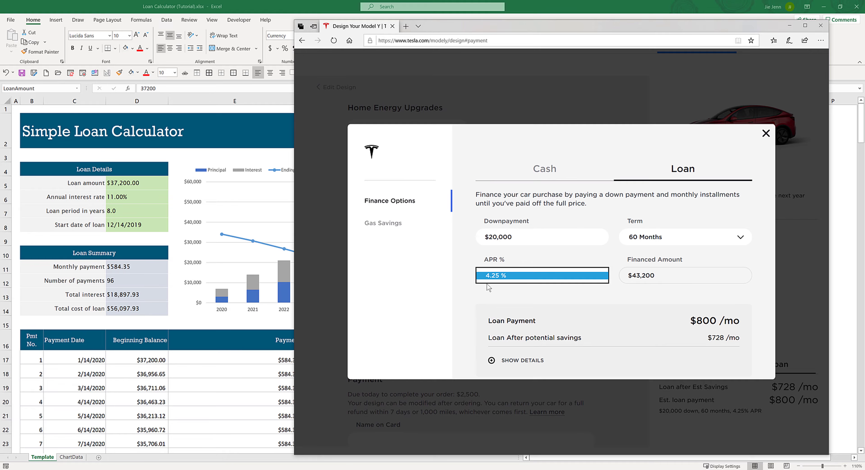
left_click(650, 285)
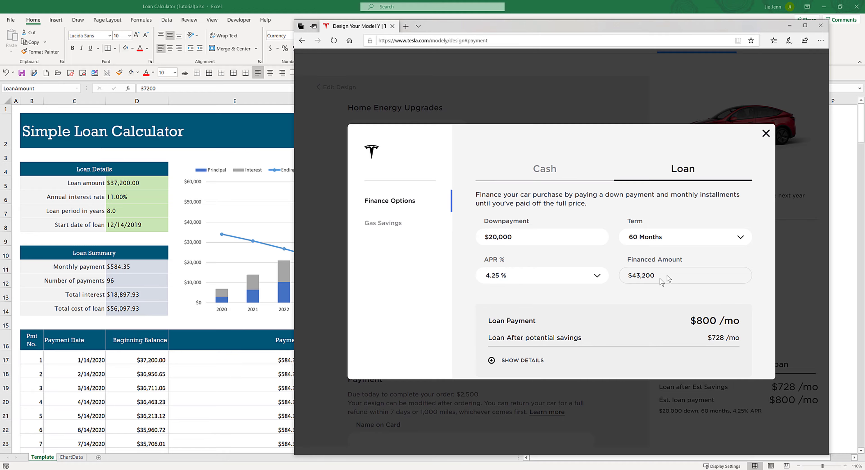
left_click_drag(659, 278, 632, 277)
left_click(622, 295)
Step: Switch to Excel and set the loan amount to $43,200 and the annual interest rate to 4.25% in the Loan Details
left_click(131, 183)
type("43")
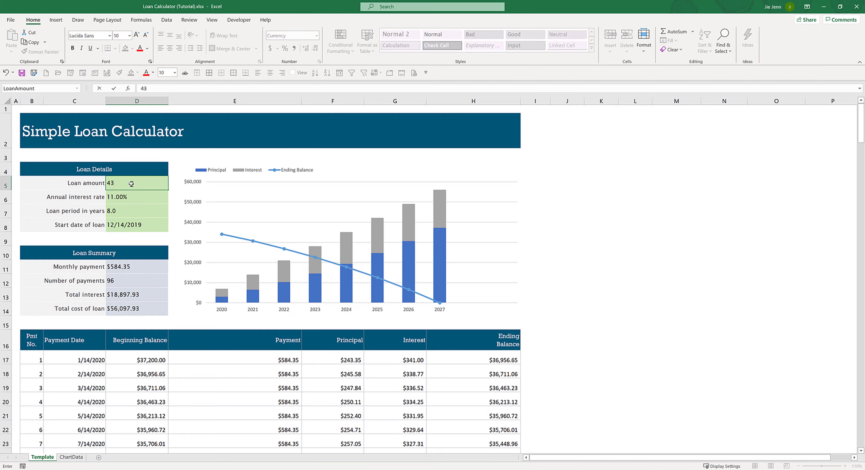
type(",200")
key("Return")
type("4%")
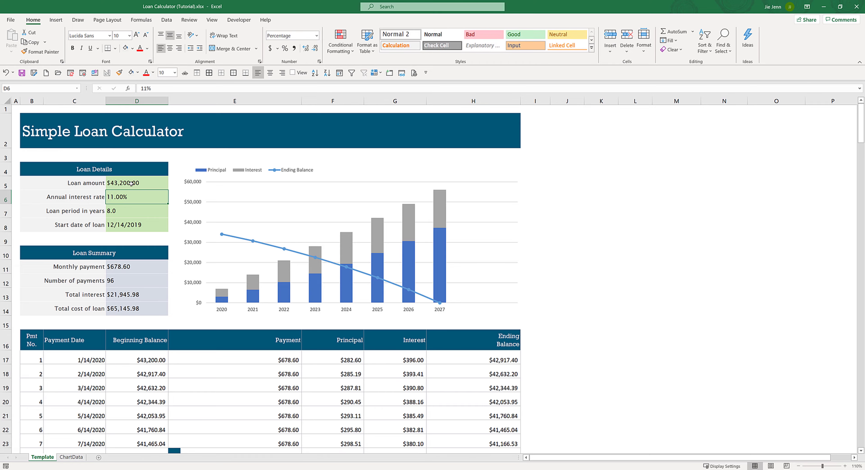
type(".25")
key("ctrl+Return")
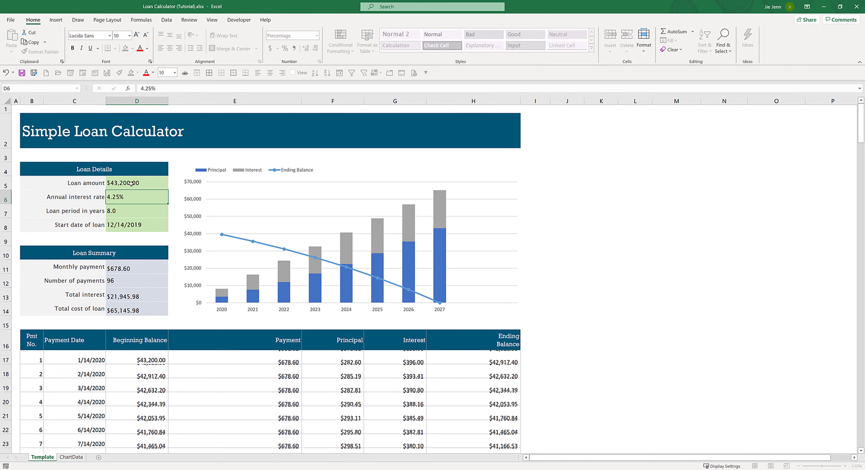
key("Return")
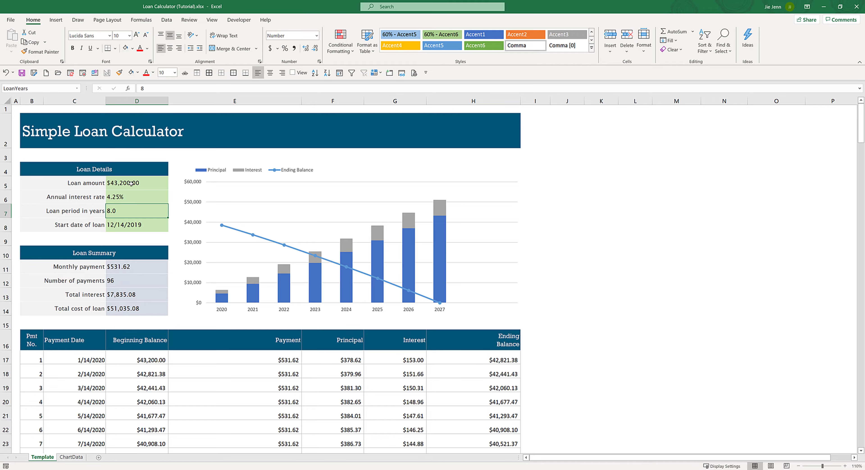
Step: Enter a loan period of 6 years, recheck the term in the Tesla estimate, and correct the period to 5 years
type("6")
key("Return")
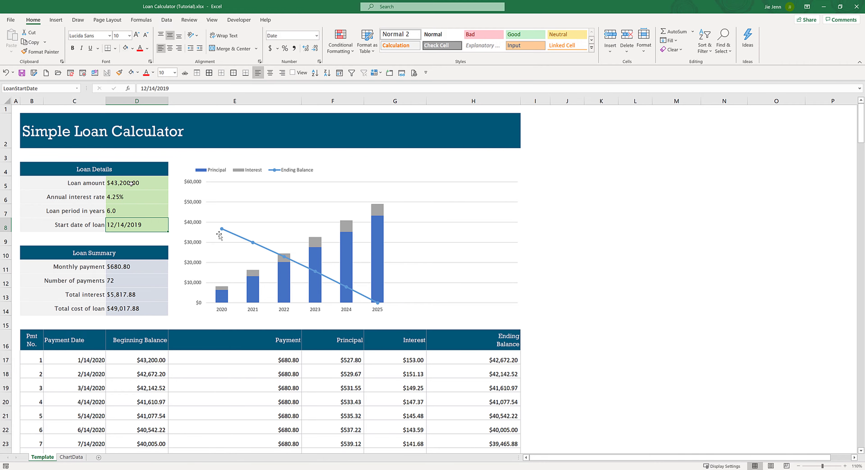
key("alt+Tab")
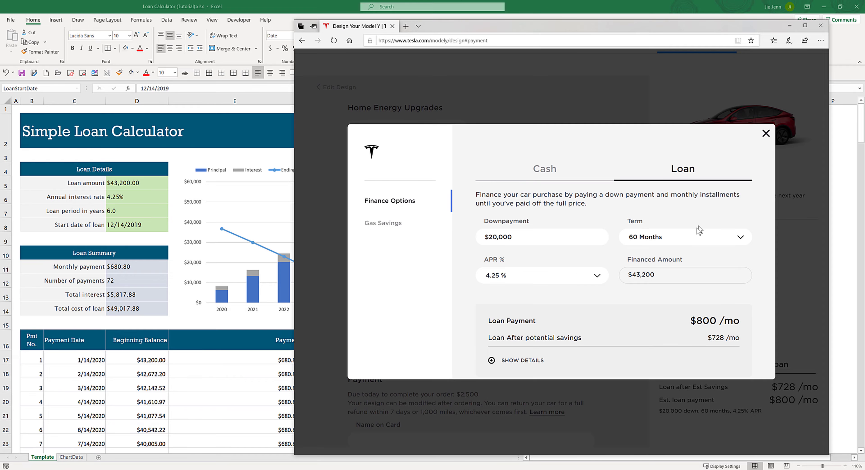
left_click(126, 209)
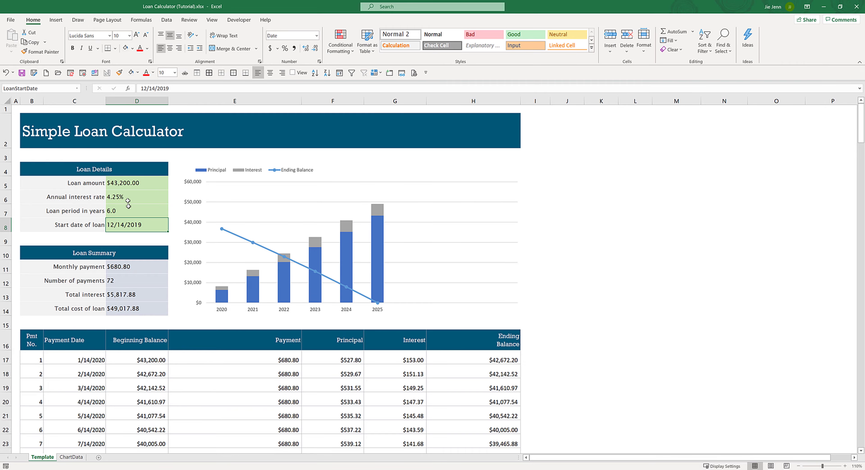
type("5")
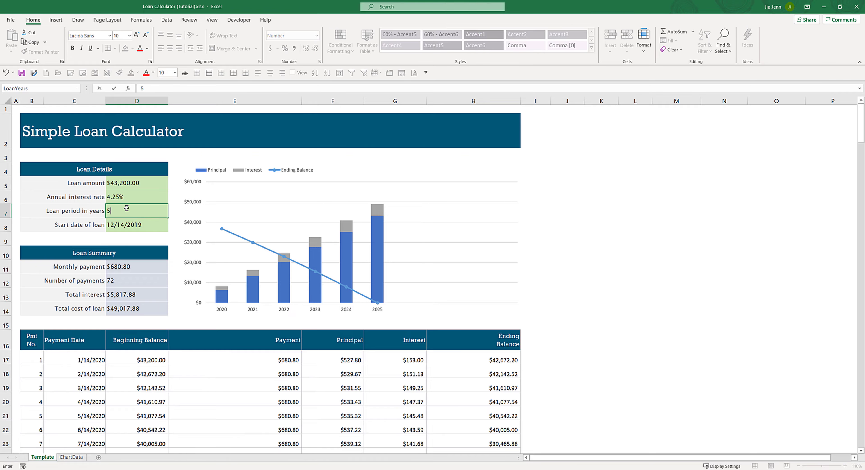
key("Return")
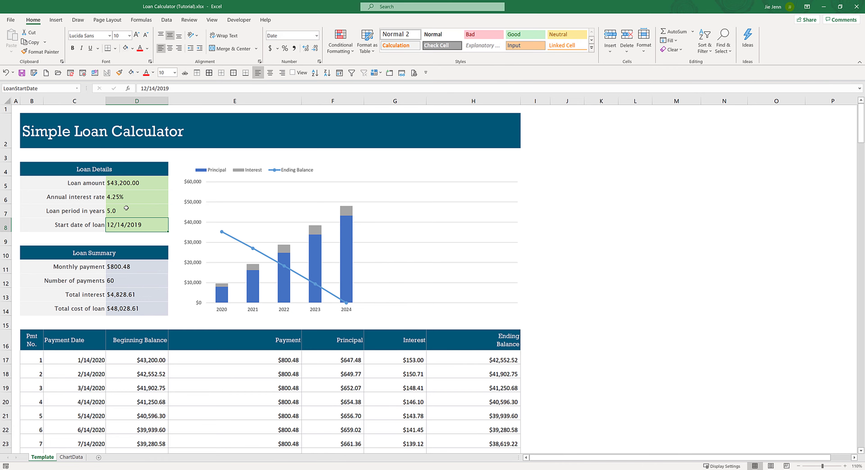
Step: Compare the calculator's monthly payment with the Tesla loan payment, and examine the total interest in the Loan Summary
left_click(134, 269)
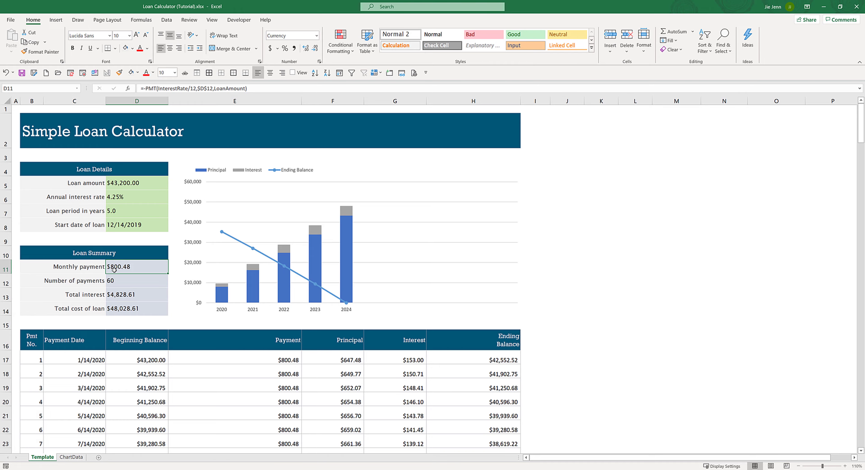
key("alt+Tab")
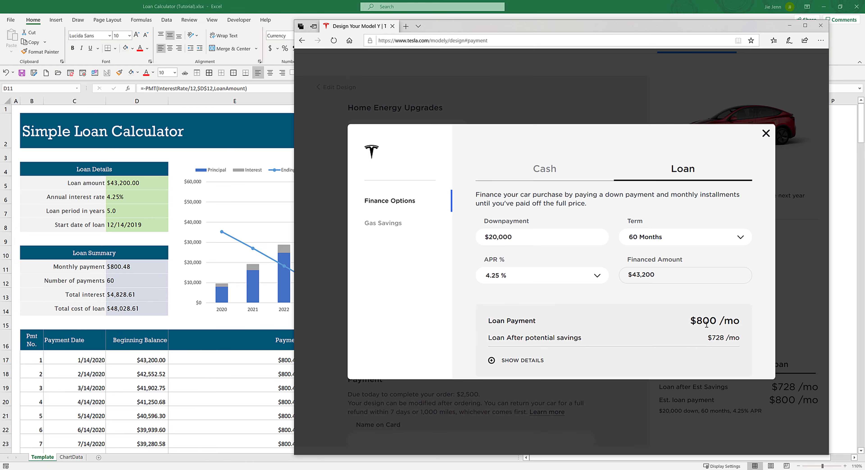
left_click(129, 272)
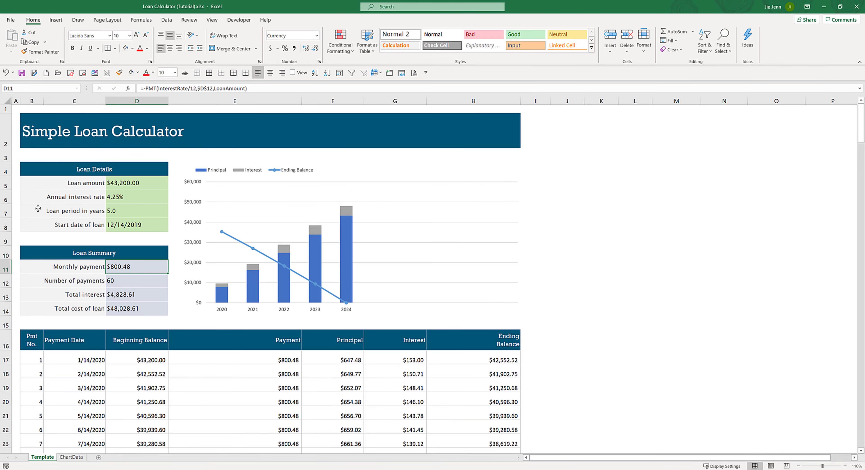
left_click(118, 298)
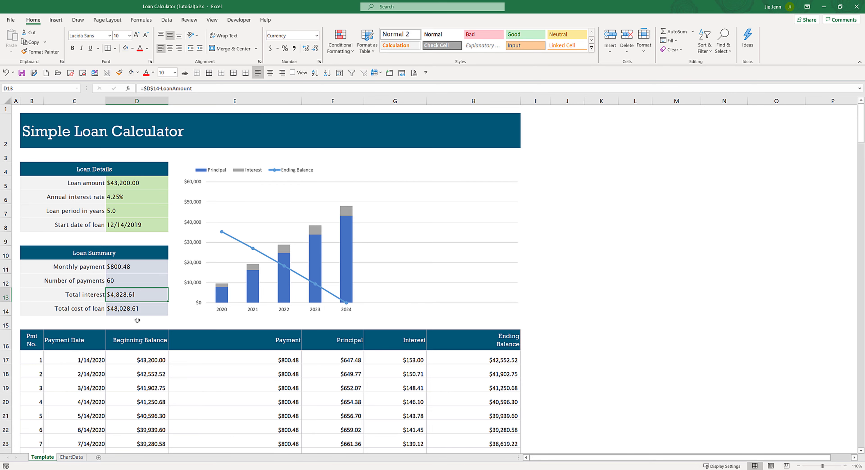
Step: Switch to the Tesla payment estimate in the browser and set the loan term to 72 months
left_click(133, 212)
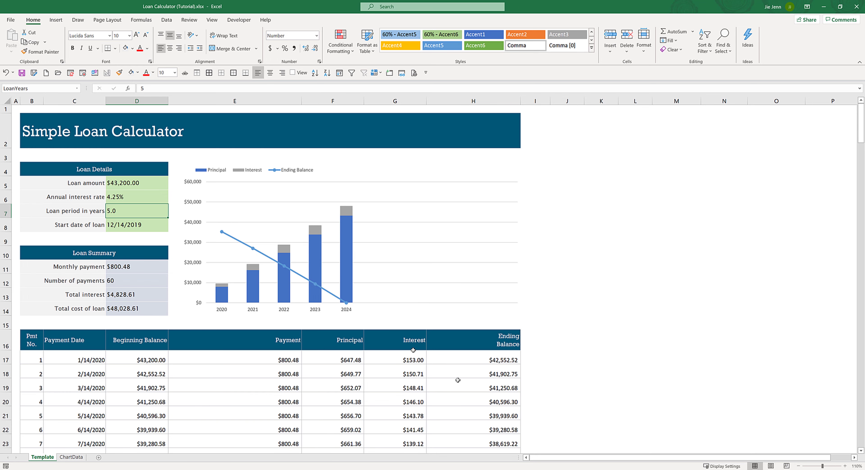
key("alt+Tab")
left_click(701, 235)
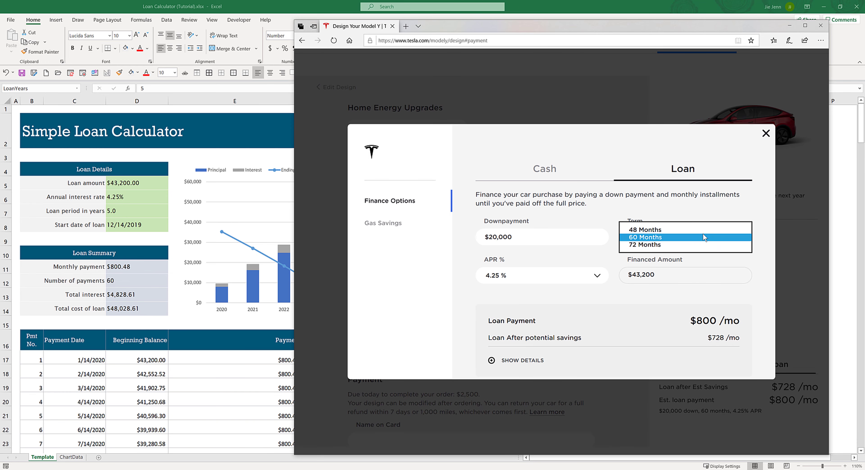
left_click(655, 245)
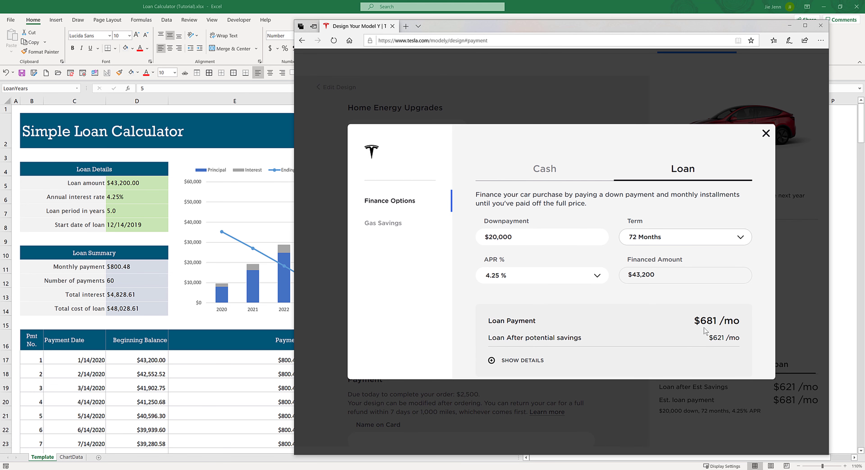
Step: Set the loan period to 6 years in Excel's Loan Details and compare the monthly payment with the Tesla estimate
left_click(128, 210)
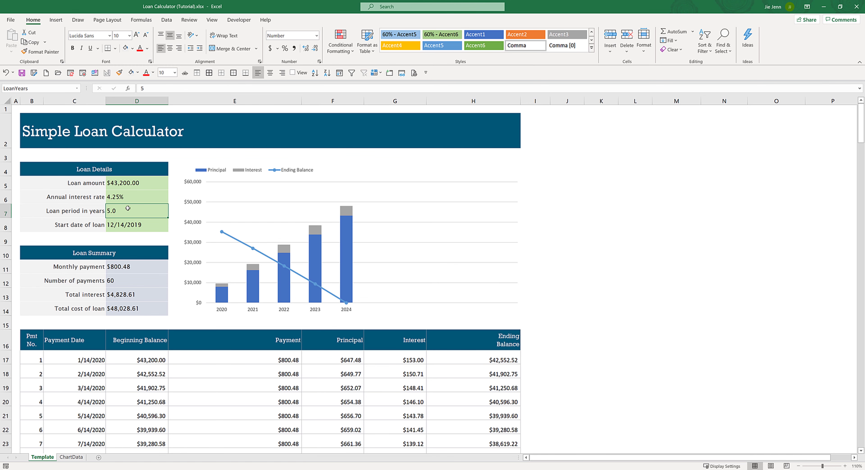
type("6")
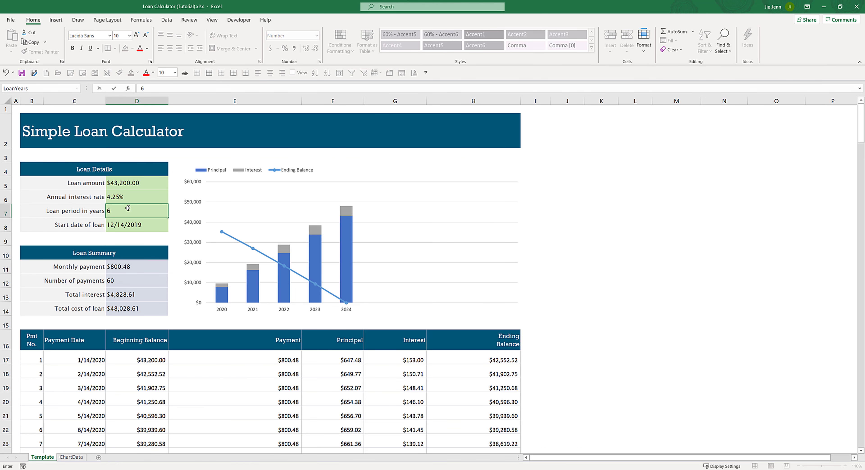
key("Return")
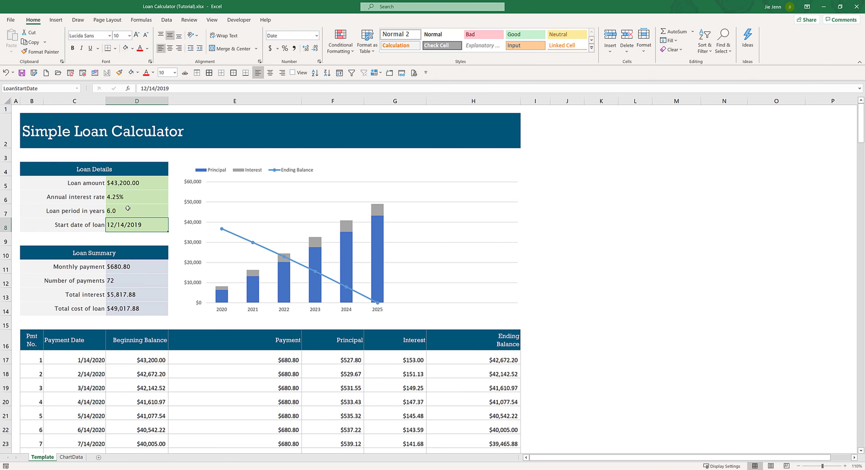
left_click(117, 269)
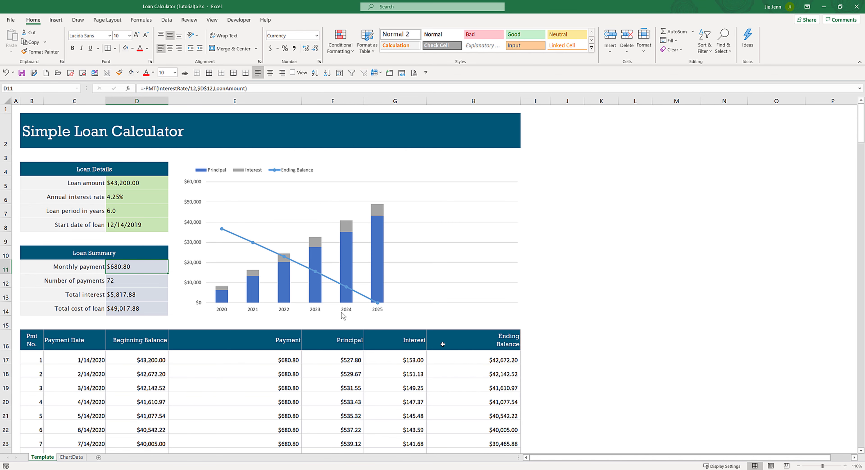
key("alt+Tab")
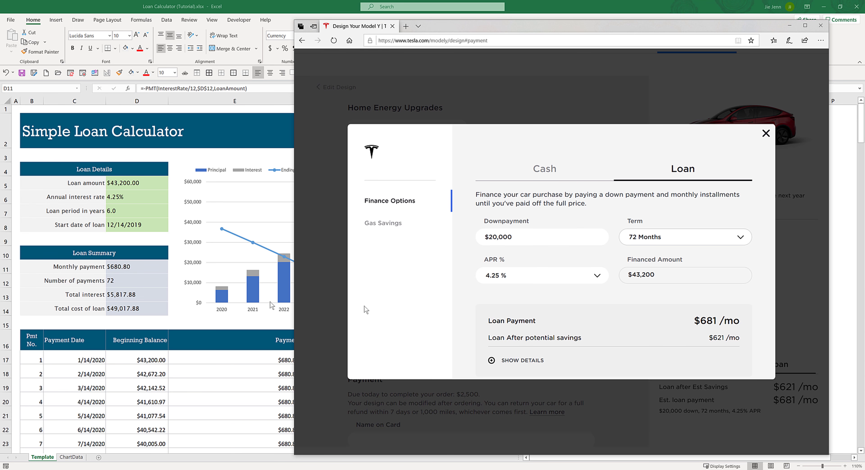